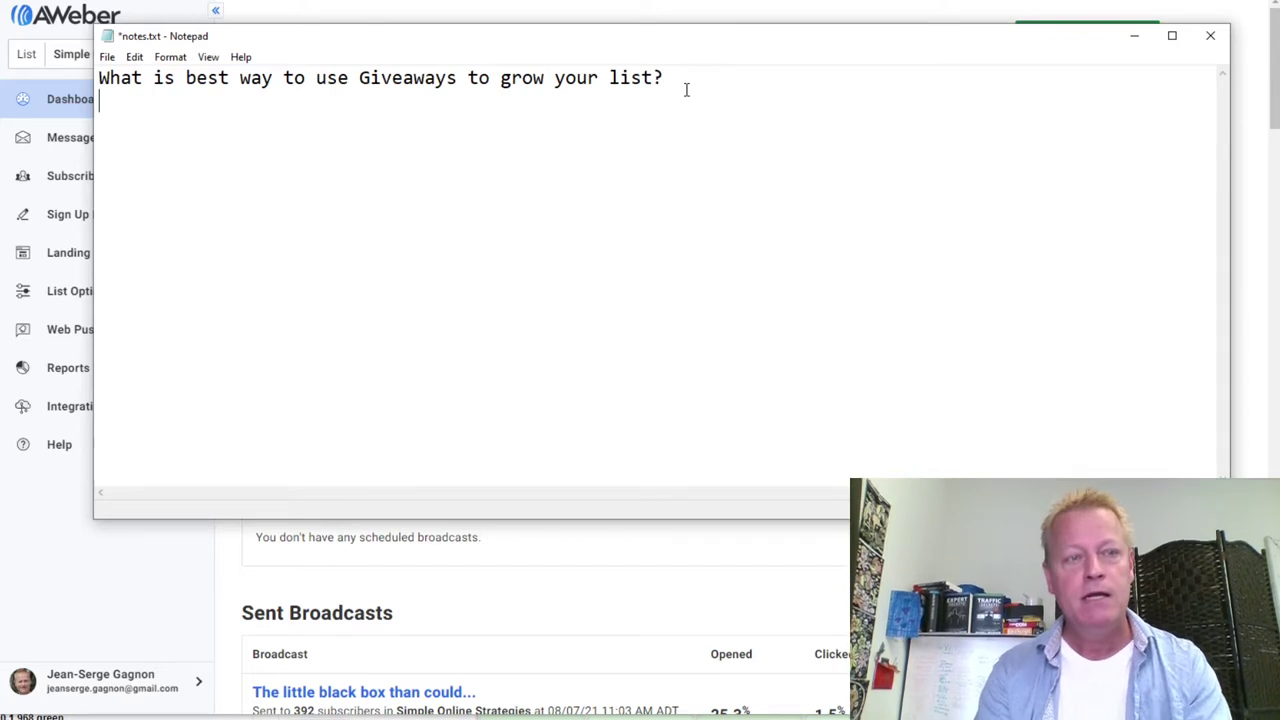
Add the line 'I always wanted to find "relevant" giveaways.' below the opening question
{"action": "key", "text": "Return"}
{"action": "type", "text": "I always w"}
{"action": "type", "text": "anted to find "}
{"action": "type", "text": "\"relevan"}
{"action": "type", "text": "t:"}
{"action": "key", "text": "BackSpace"}
{"action": "key", "text": "BackSpace"}
{"action": "type", "text": "\" give"}
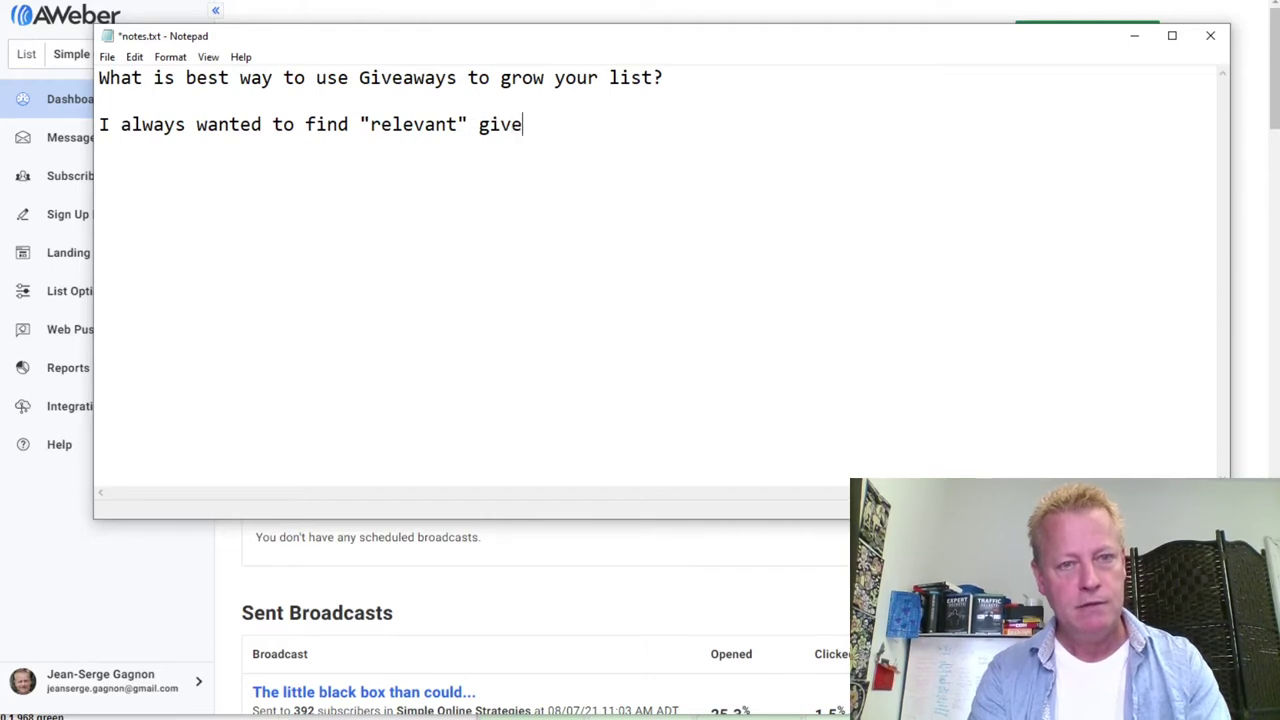
{"action": "type", "text": "aways."}
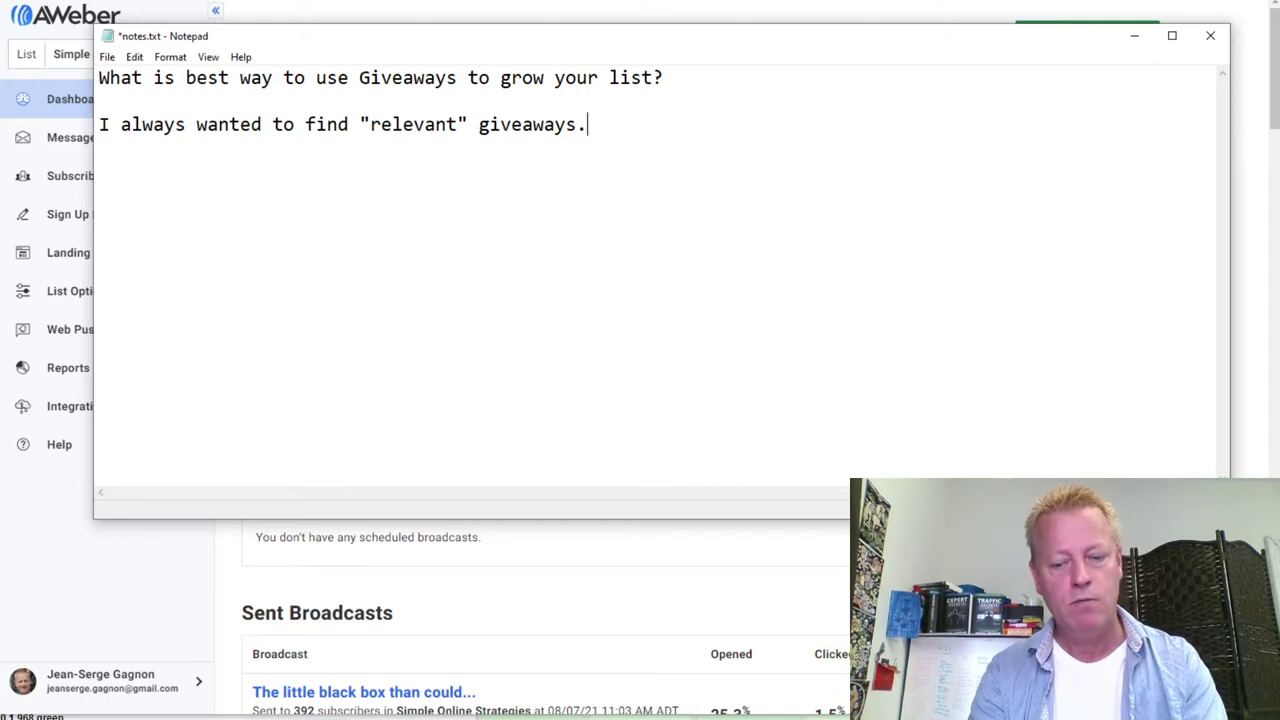
{"action": "key", "text": "Return"}
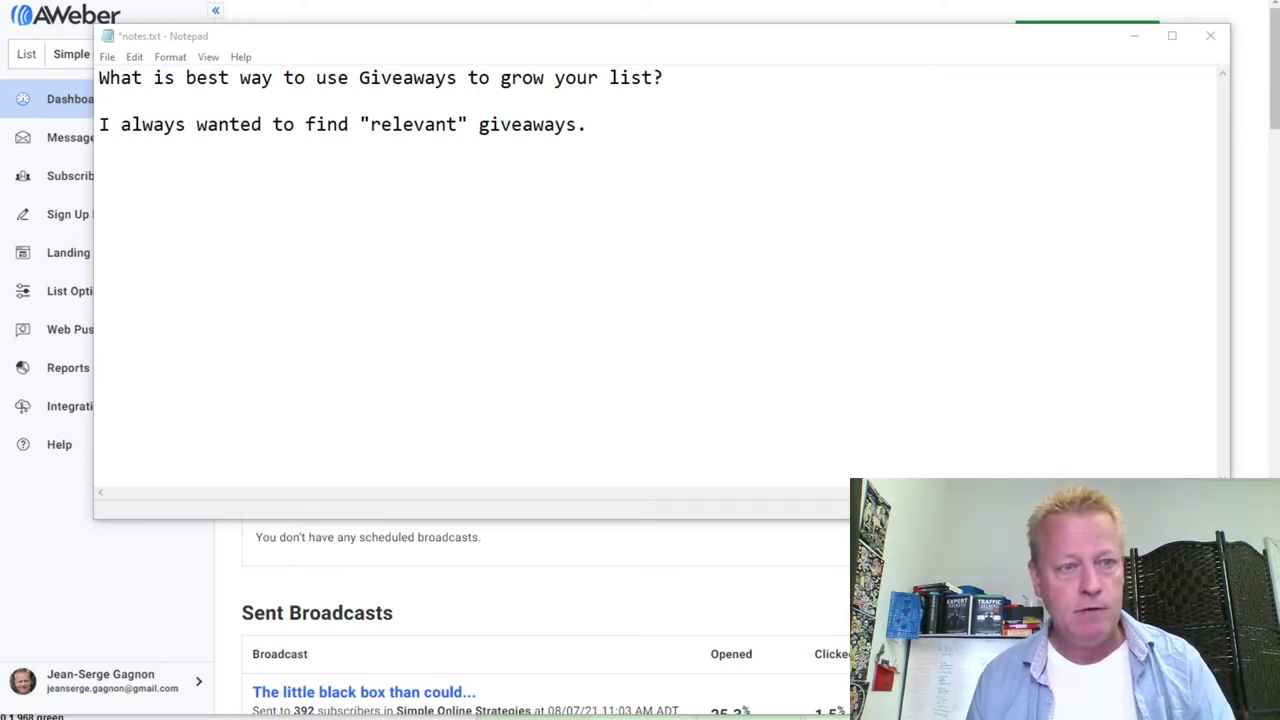
Type 'Problem with that, is people need to know your brand, product and you before they want that.'
{"action": "left_click", "coordinate": [486, 163]}
{"action": "type", "text": "P"}
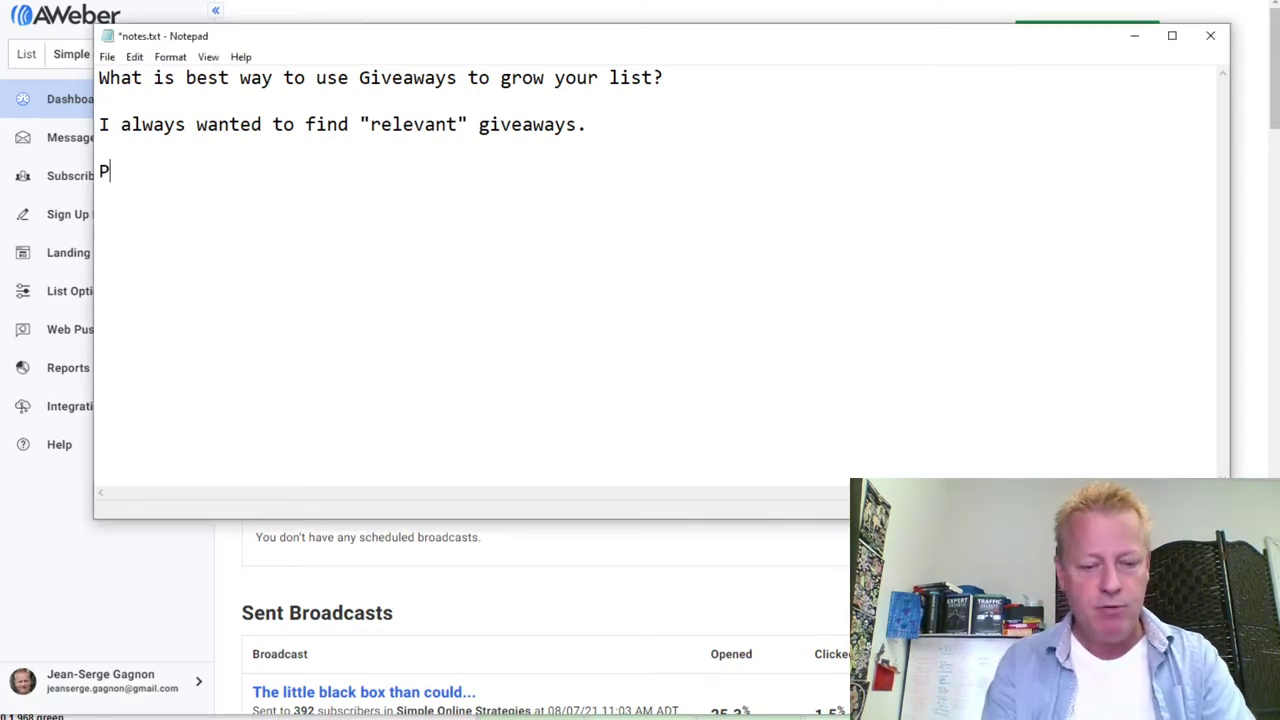
{"action": "type", "text": "roblem with that, it"}
{"action": "key", "text": "BackSpace"}
{"action": "key", "text": "BackSpace"}
{"action": "type", "text": "s peip"}
{"action": "key", "text": "BackSpace"}
{"action": "key", "text": "BackSpace"}
{"action": "type", "text": "ople ne"}
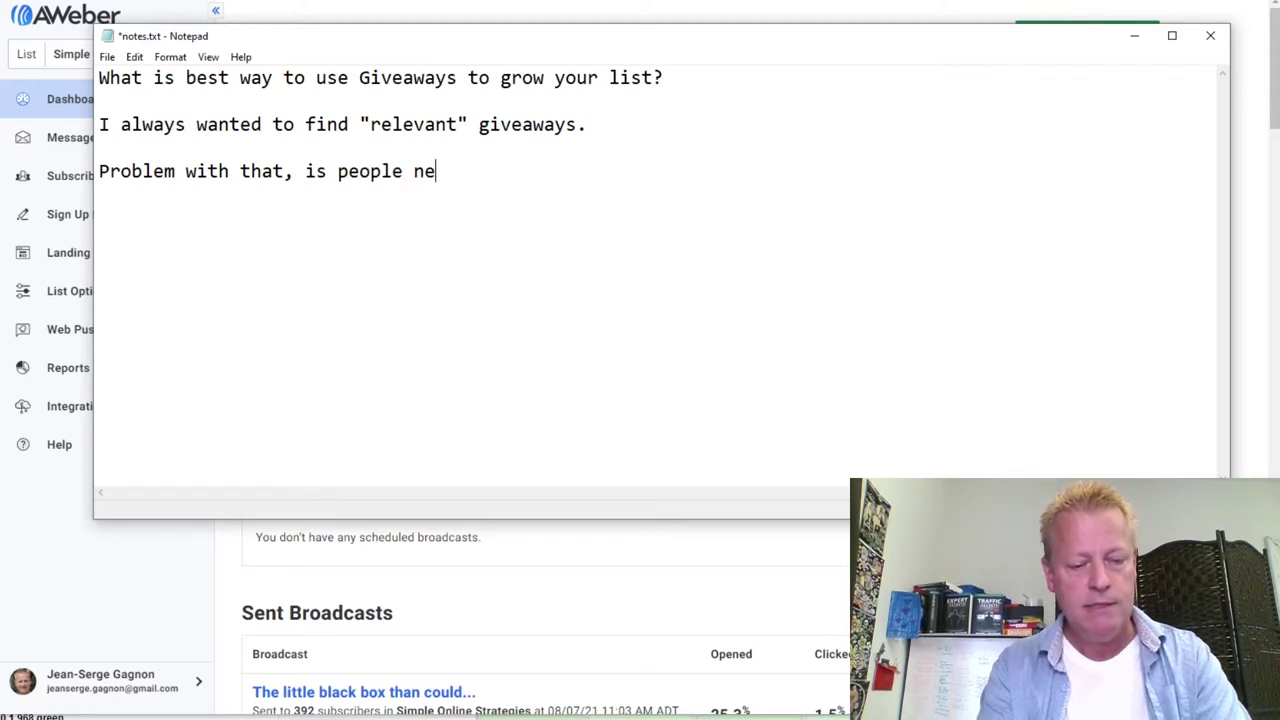
{"action": "type", "text": "ed to know your brand, product and you before they want that."}
{"action": "key", "text": "Return"}
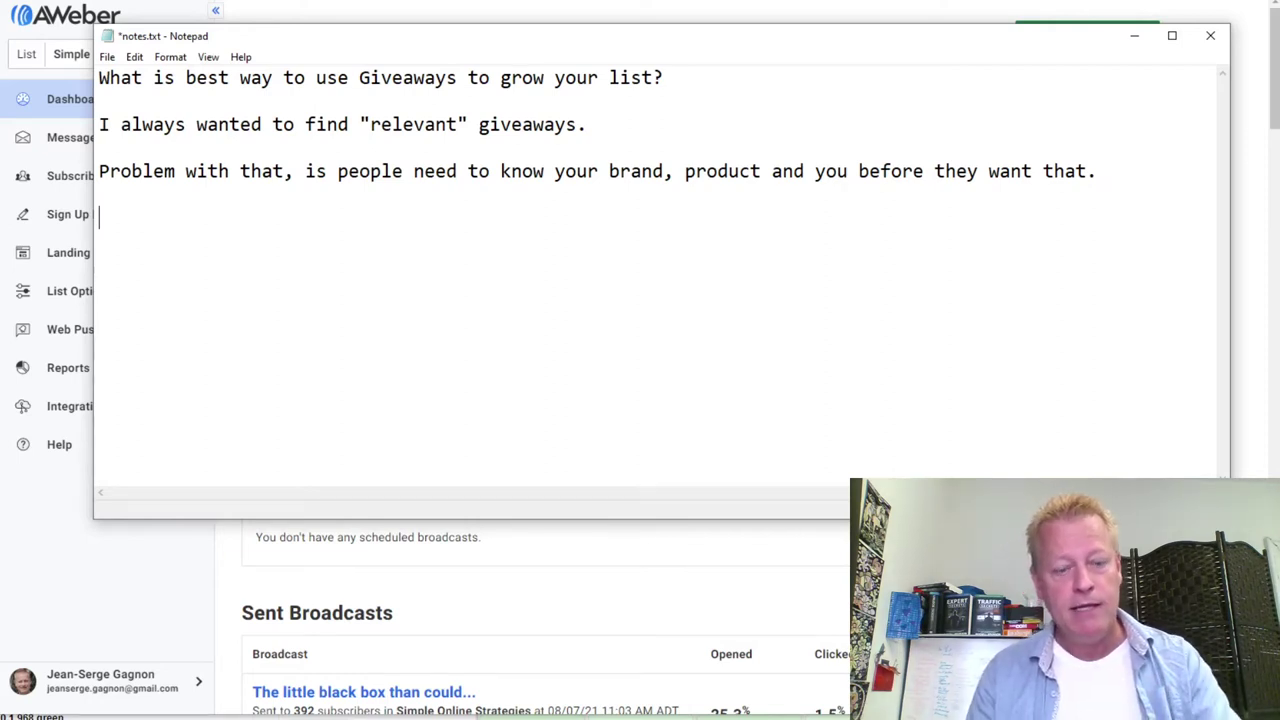
Add the line 'Let's giveway $5 $10, $25 gift cards!' to the notes
{"action": "type", "text": "Let's giove"}
{"action": "key", "text": "BackSpace"}
{"action": "key", "text": "BackSpace"}
{"action": "key", "text": "BackSpace"}
{"action": "type", "text": "veway "}
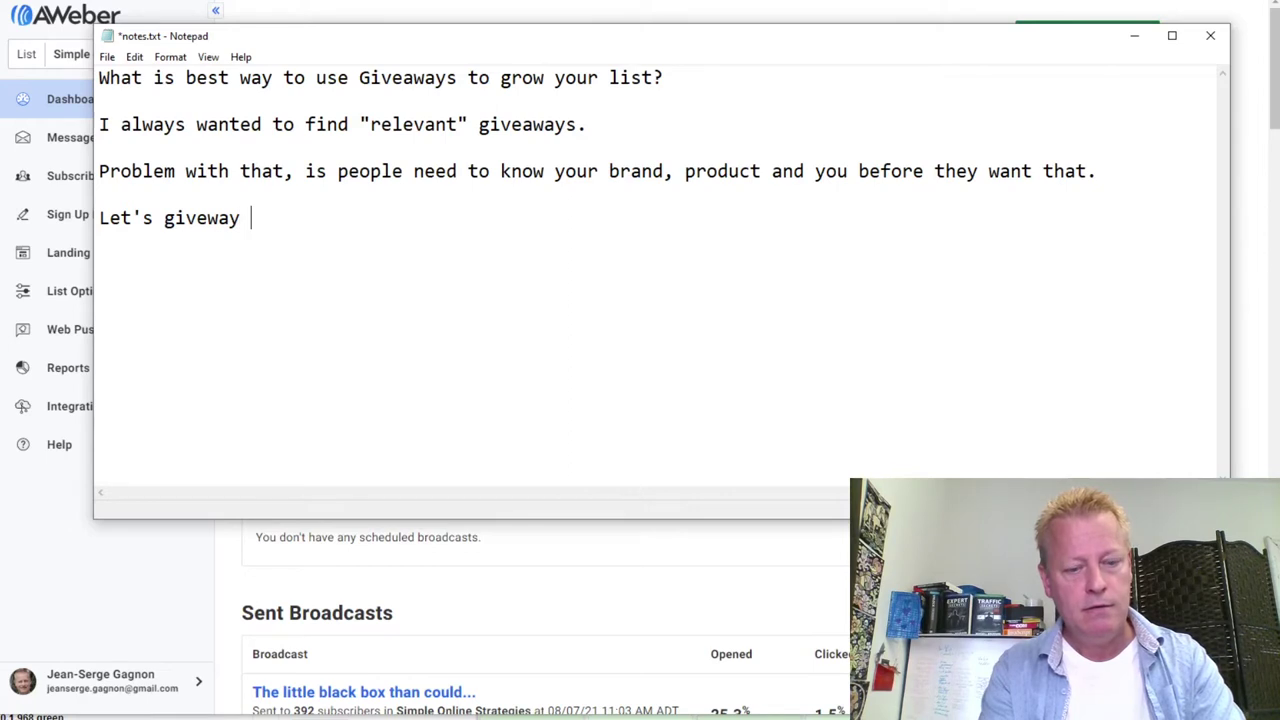
{"action": "type", "text": "$5. "}
{"action": "type", "text": "$10"}
{"action": "key", "text": "BackSpace"}
{"action": "key", "text": "BackSpace"}
{"action": "key", "text": "BackSpace"}
{"action": "key", "text": "BackSpace"}
{"action": "key", "text": "BackSpace"}
{"action": "type", "text": "$10, $25 gift cards!"}
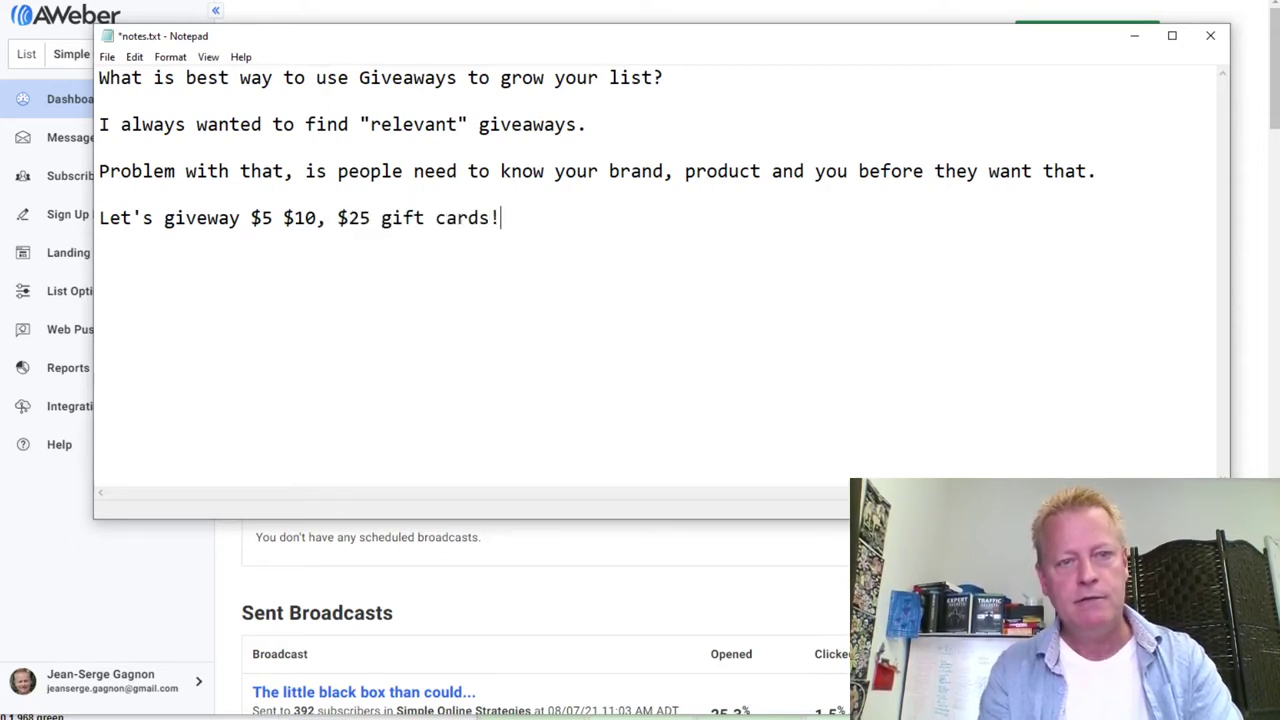
{"action": "key", "text": "Return"}
{"action": "key", "text": "Return"}
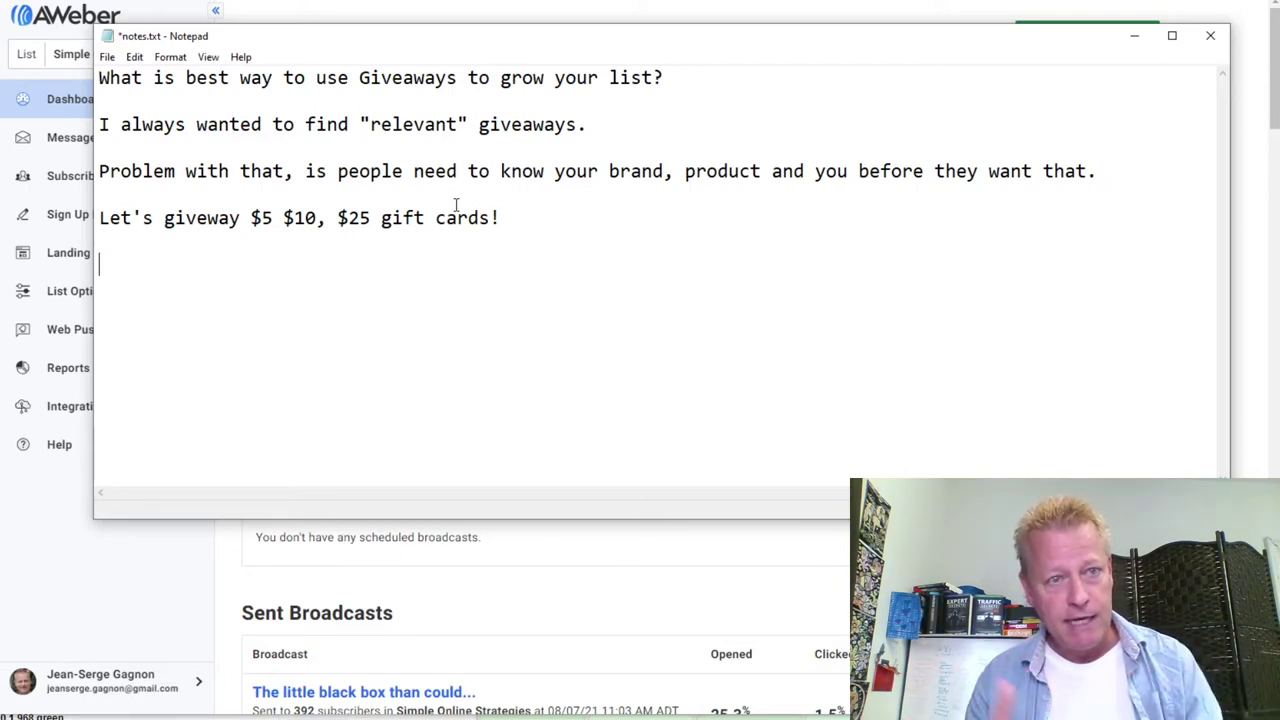
Write numbered item '1- You need the gift cards'
{"action": "type", "text": "1- "}
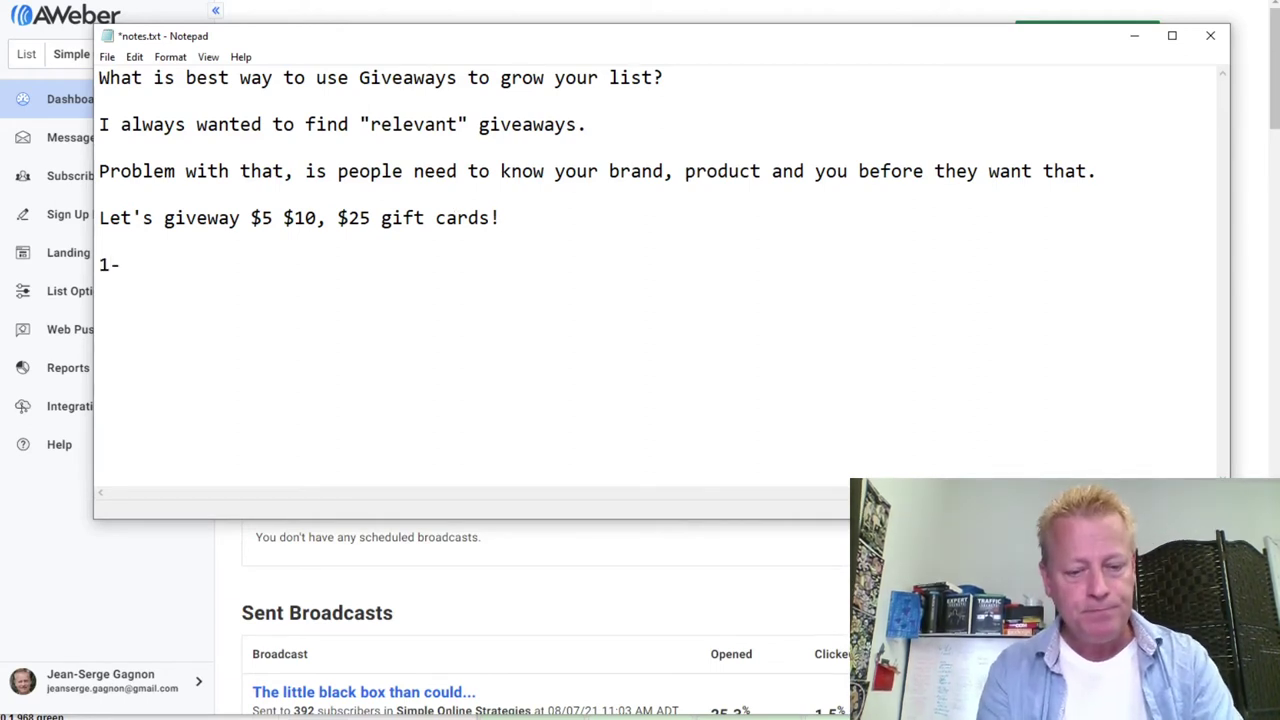
{"action": "type", "text": "You "}
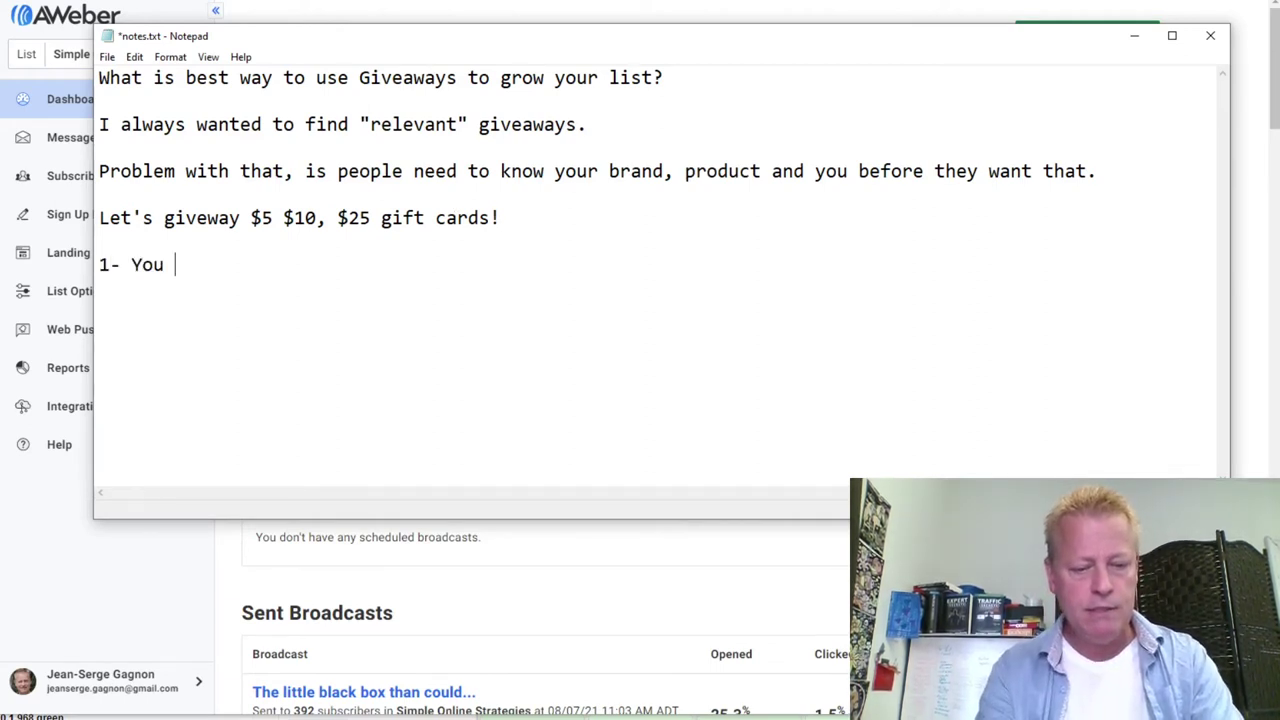
{"action": "type", "text": "need tht e"}
{"action": "key", "text": "BackSpace"}
{"action": "key", "text": "BackSpace"}
{"action": "type", "text": "e"}
{"action": "key", "text": "BackSpace"}
{"action": "key", "text": "BackSpace"}
{"action": "type", "text": "e gift "}
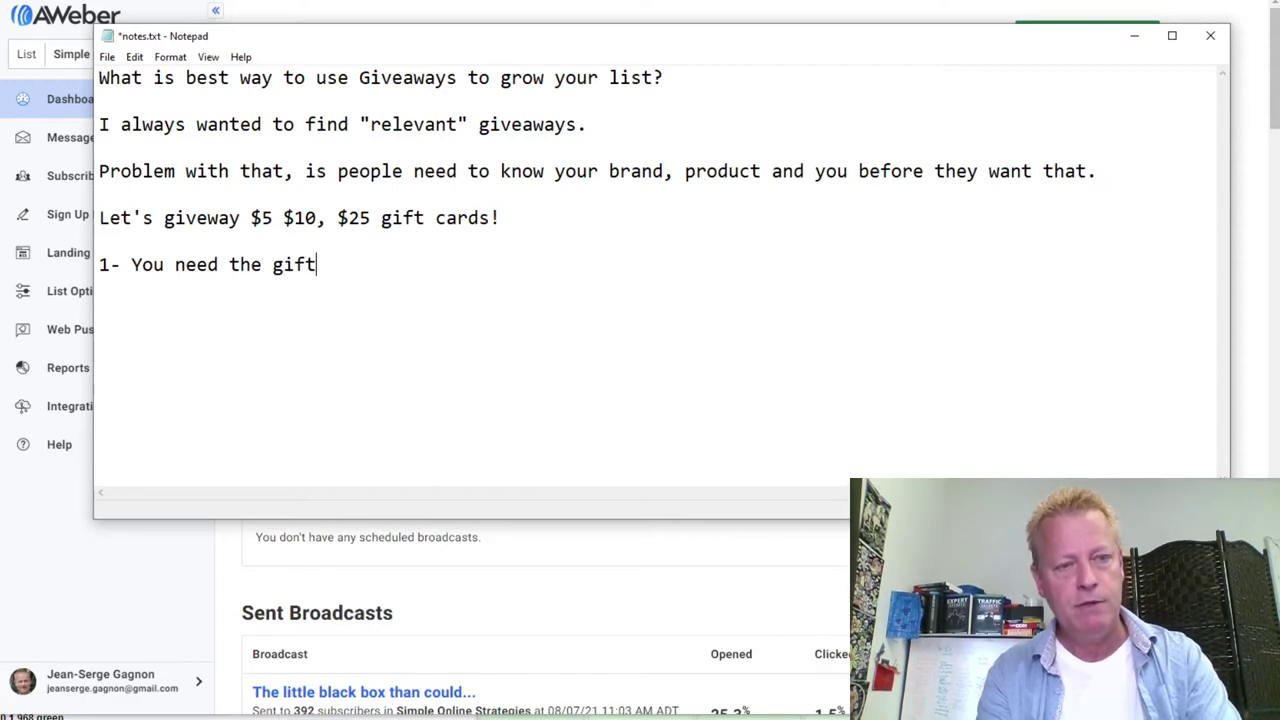
{"action": "type", "text": "cards"}
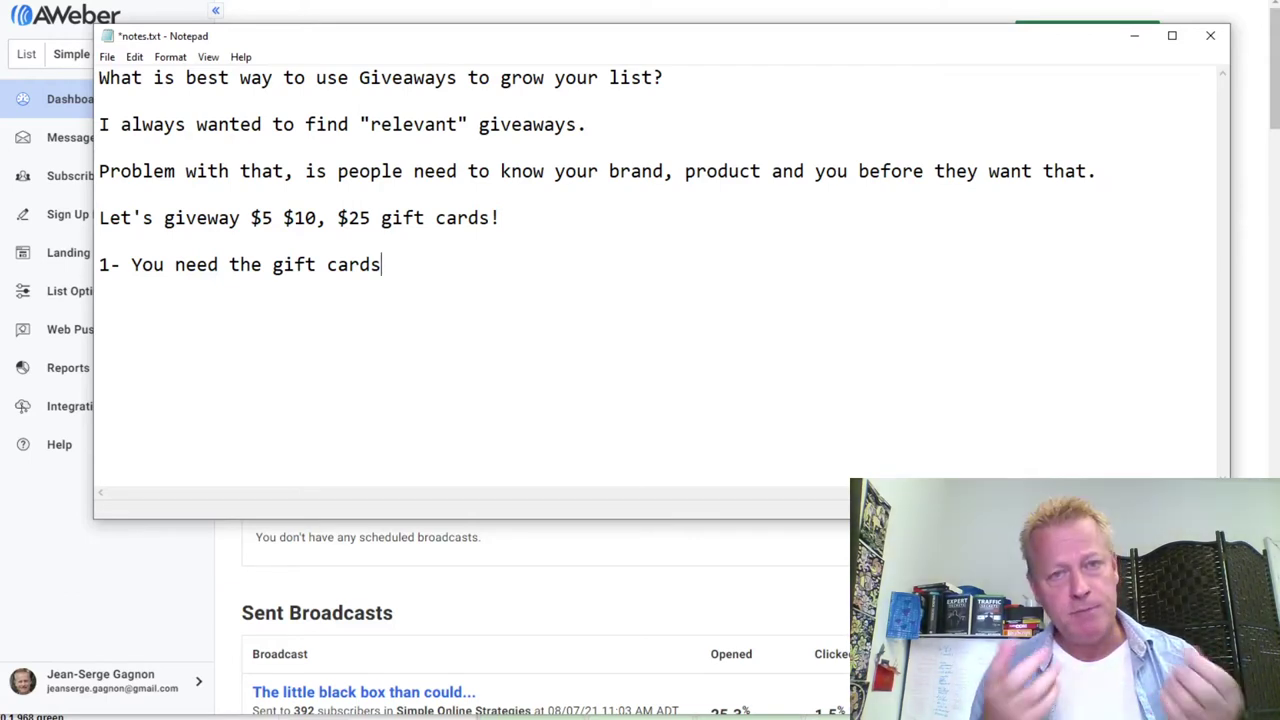
{"action": "key", "text": "Return"}
{"action": "key", "text": "Return"}
Write item '2- You do video offering those gift cards to "draw winners"'
{"action": "type", "text": "2"}
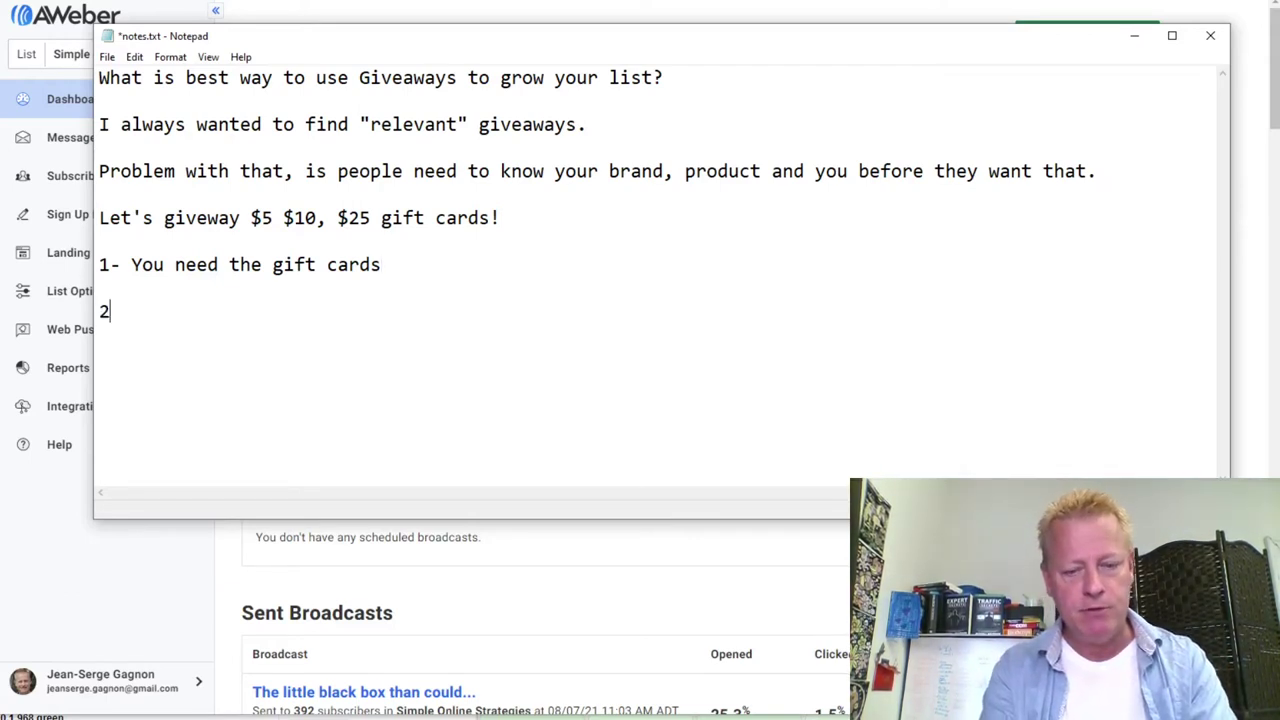
{"action": "type", "text": "- You do "}
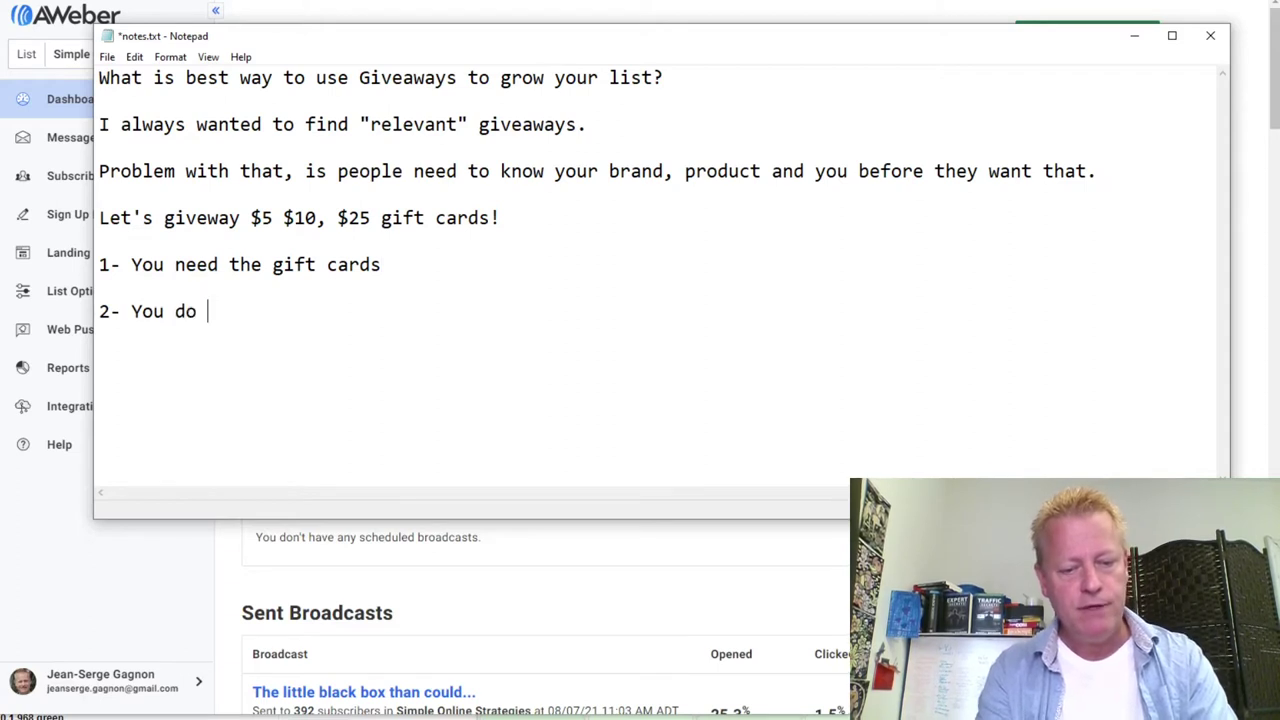
{"action": "type", "text": "video offering "}
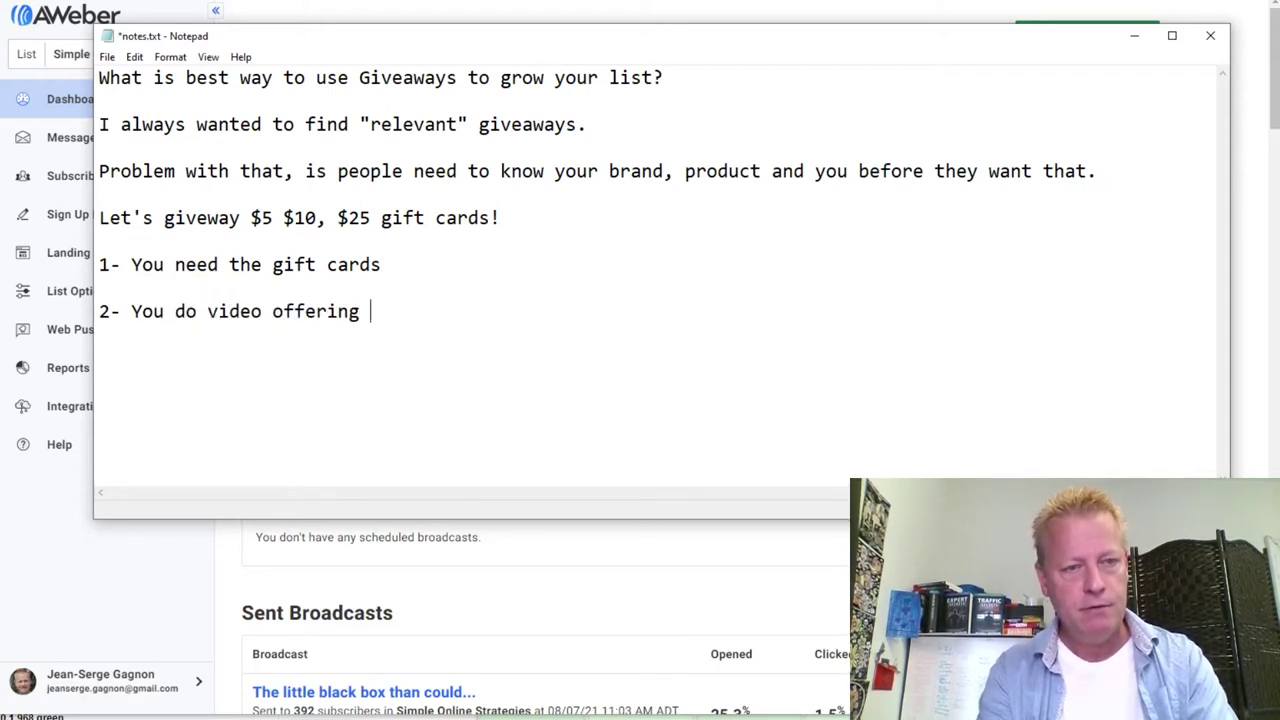
{"action": "type", "text": "those gif"}
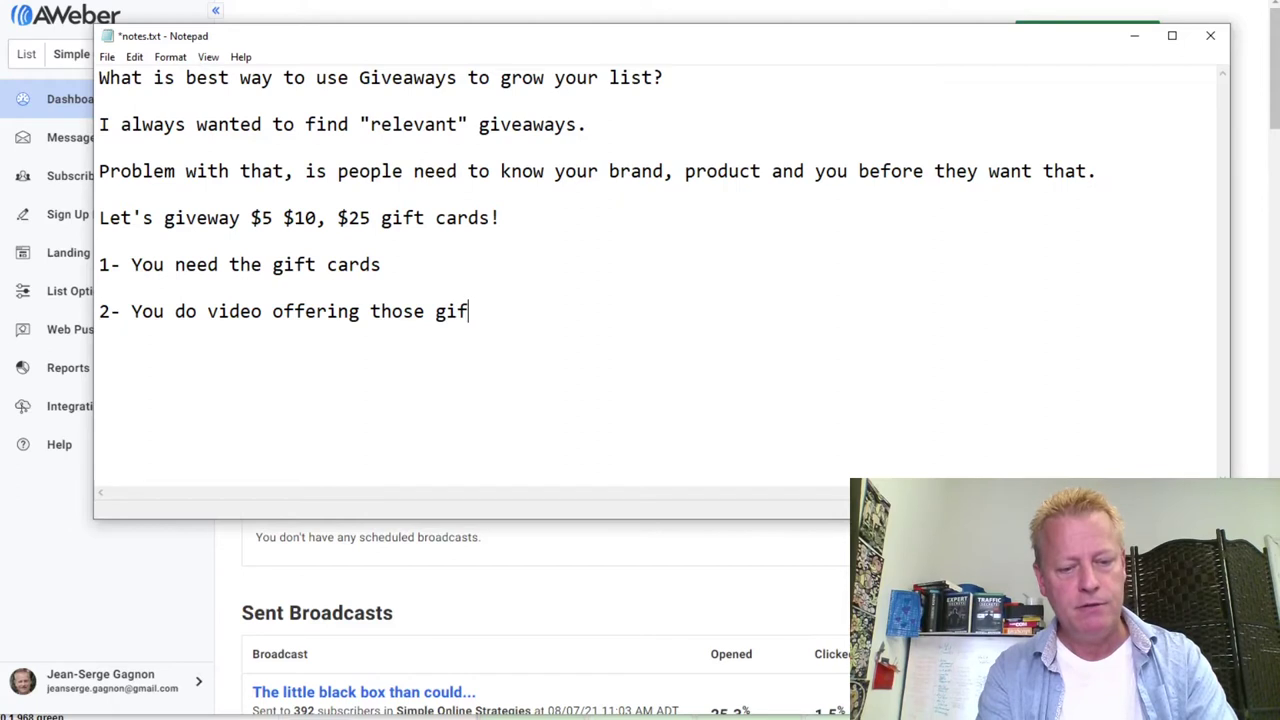
{"action": "type", "text": "t "}
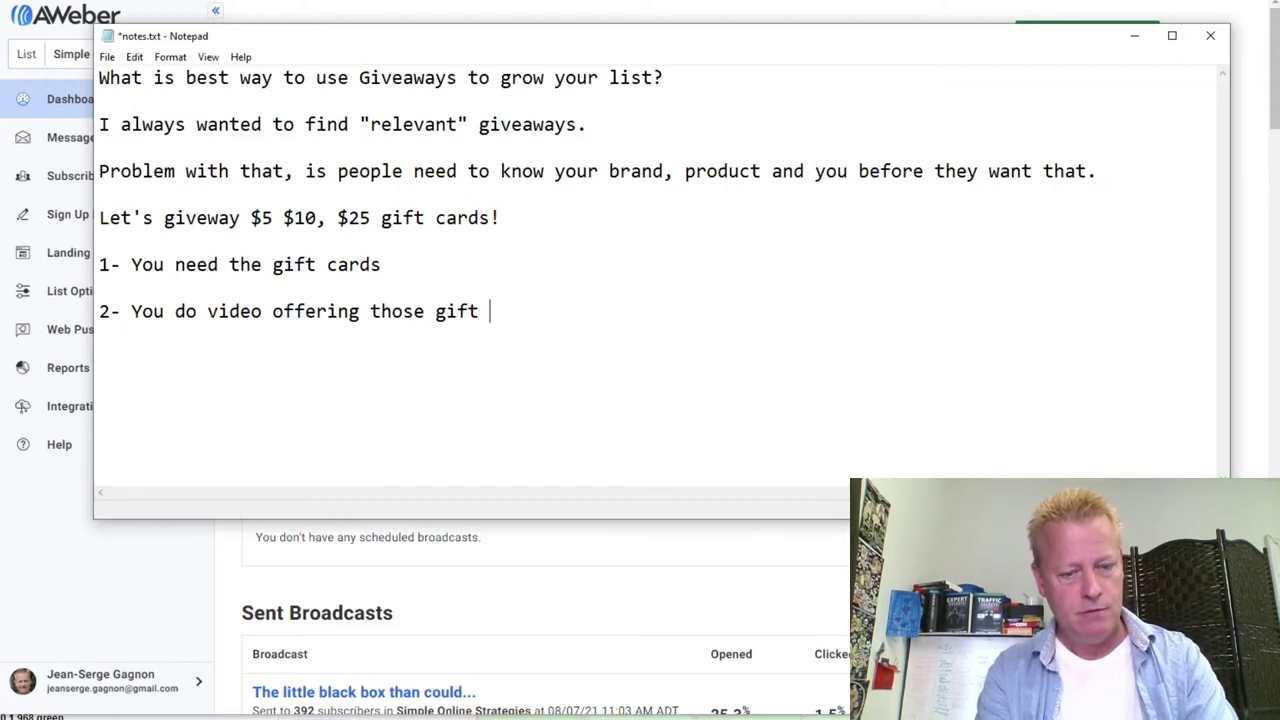
{"action": "type", "text": "cards to \"wi"}
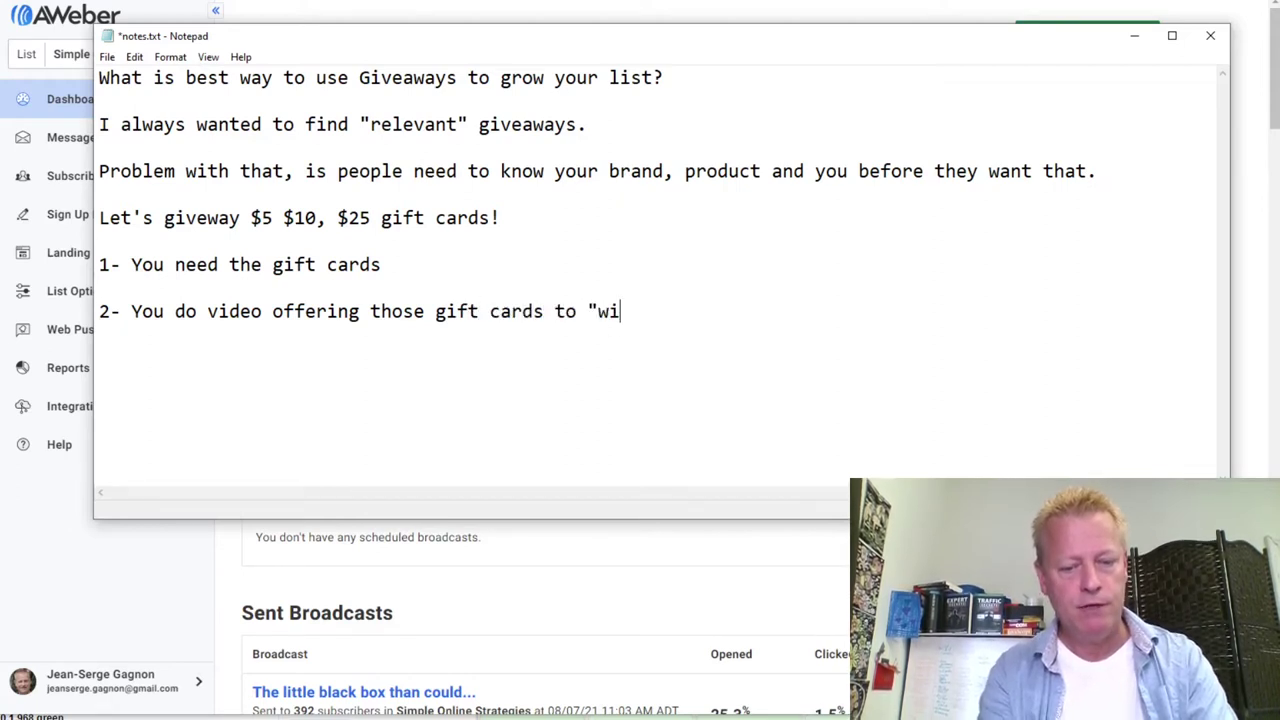
{"action": "type", "text": "nners\""}
{"action": "key", "text": "Left"}
{"action": "key", "text": "Left"}
{"action": "key", "text": "Left"}
{"action": "key", "text": "Left"}
{"action": "key", "text": "Left"}
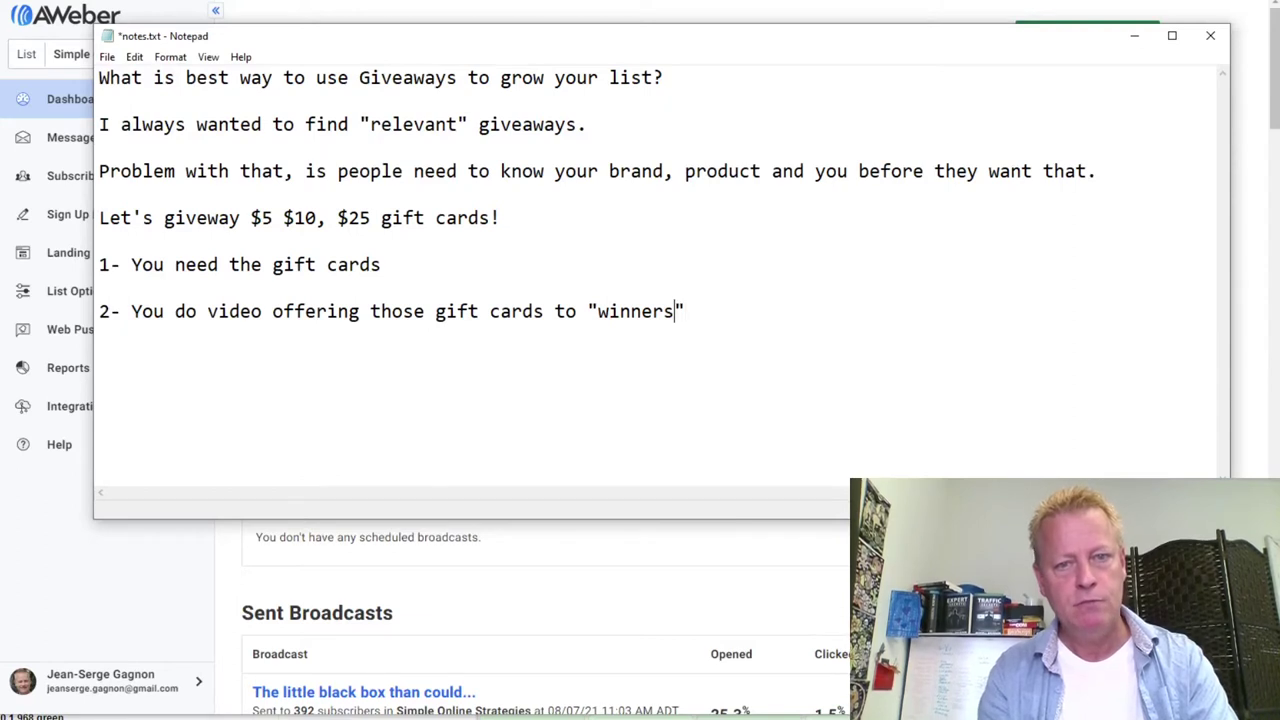
{"action": "key", "text": "Left"}
{"action": "key", "text": "Left"}
{"action": "key", "text": "Left"}
{"action": "type", "text": "con"}
{"action": "key", "text": "BackSpace"}
{"action": "key", "text": "BackSpace"}
{"action": "key", "text": "BackSpace"}
{"action": "type", "text": "draw"}
{"action": "key", "text": "Right"}
{"action": "key", "text": "Right"}
{"action": "key", "text": "Right"}
{"action": "key", "text": "Right"}
{"action": "key", "text": "Right"}
{"action": "key", "text": "Right"}
{"action": "key", "text": "Right"}
{"action": "key", "text": "Right"}
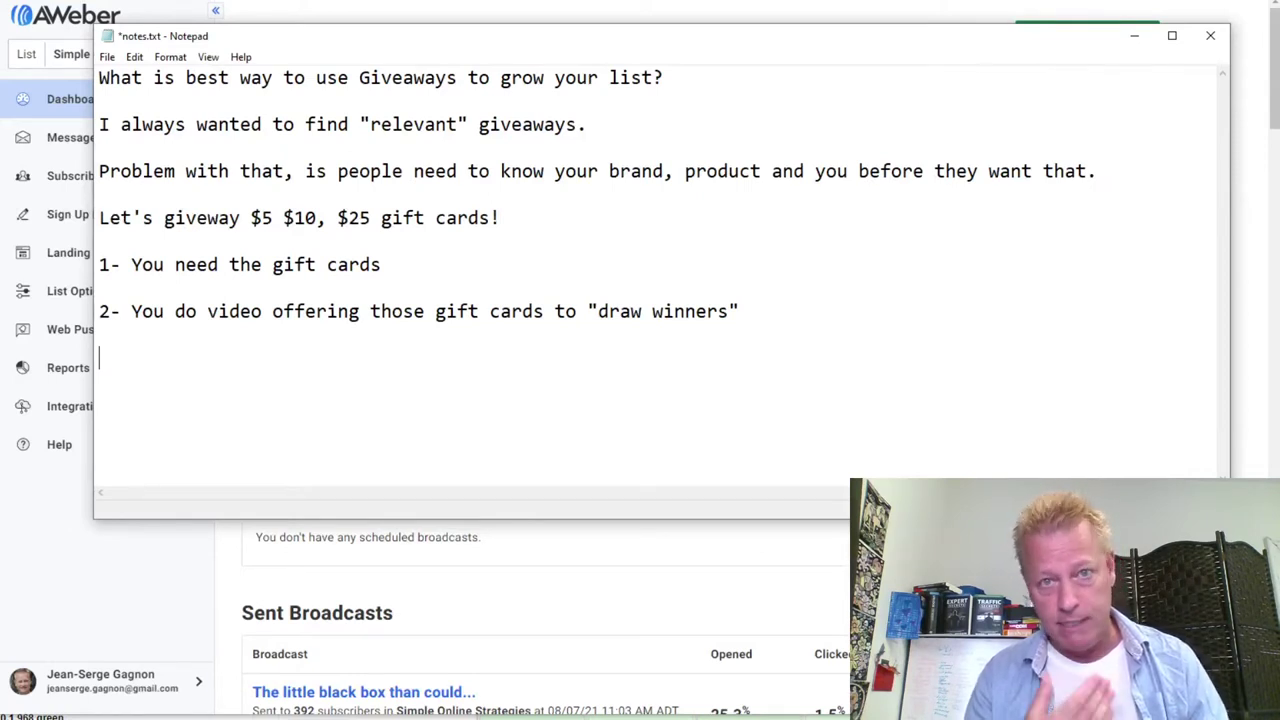
Add item 3 about a landing page for name and email, correcting 'possible' to 'possibly'
{"action": "type", "text": "3- You need a"}
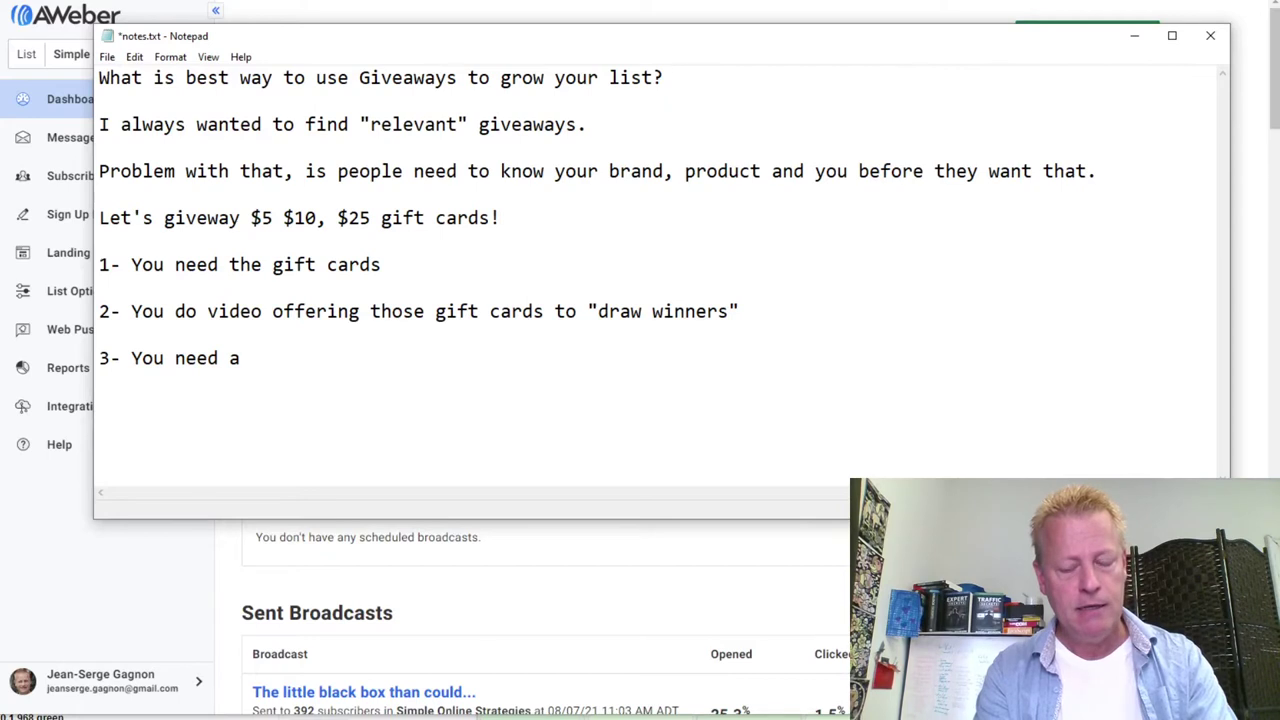
{"action": "type", "text": " land"}
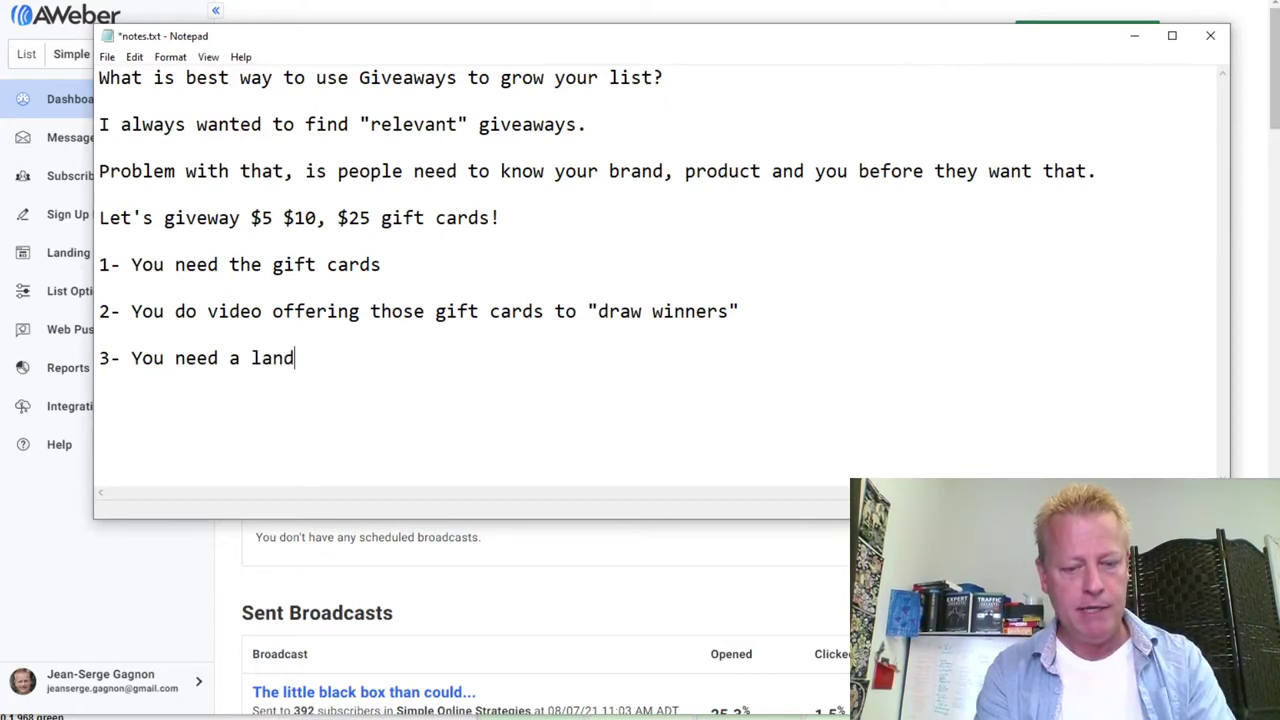
{"action": "type", "text": "ing page to get t"}
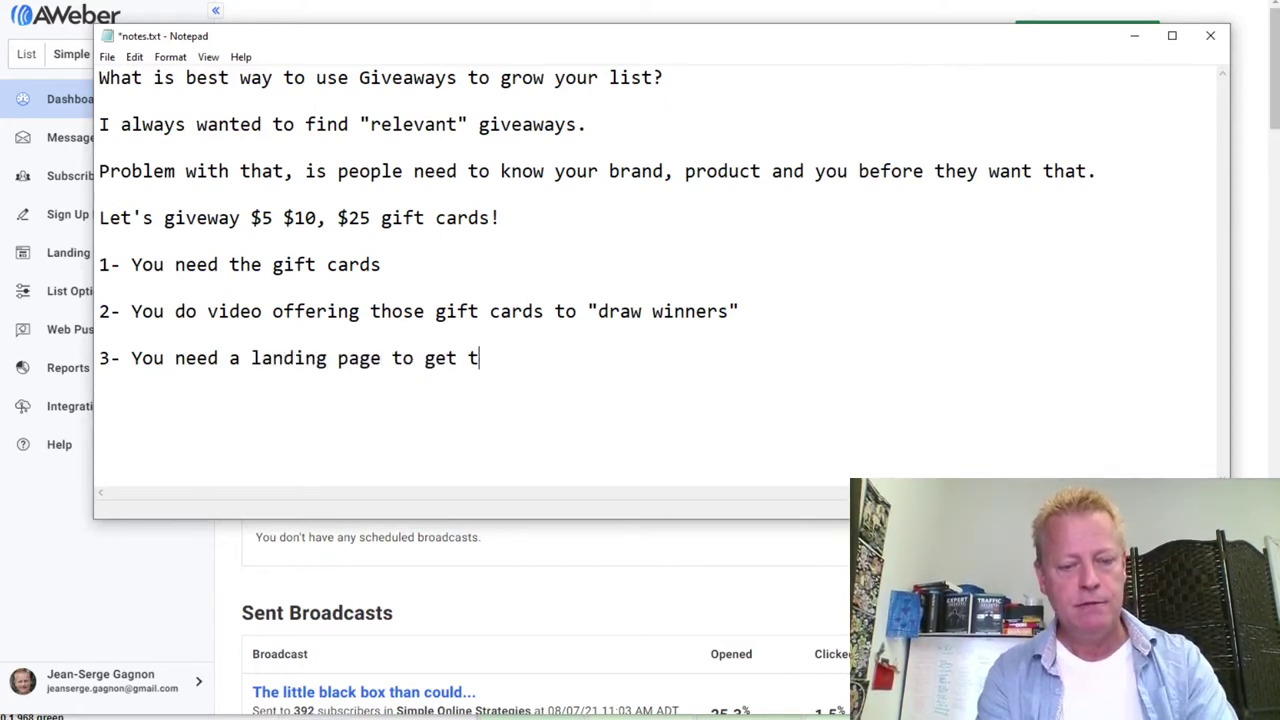
{"action": "type", "text": "heir name "}
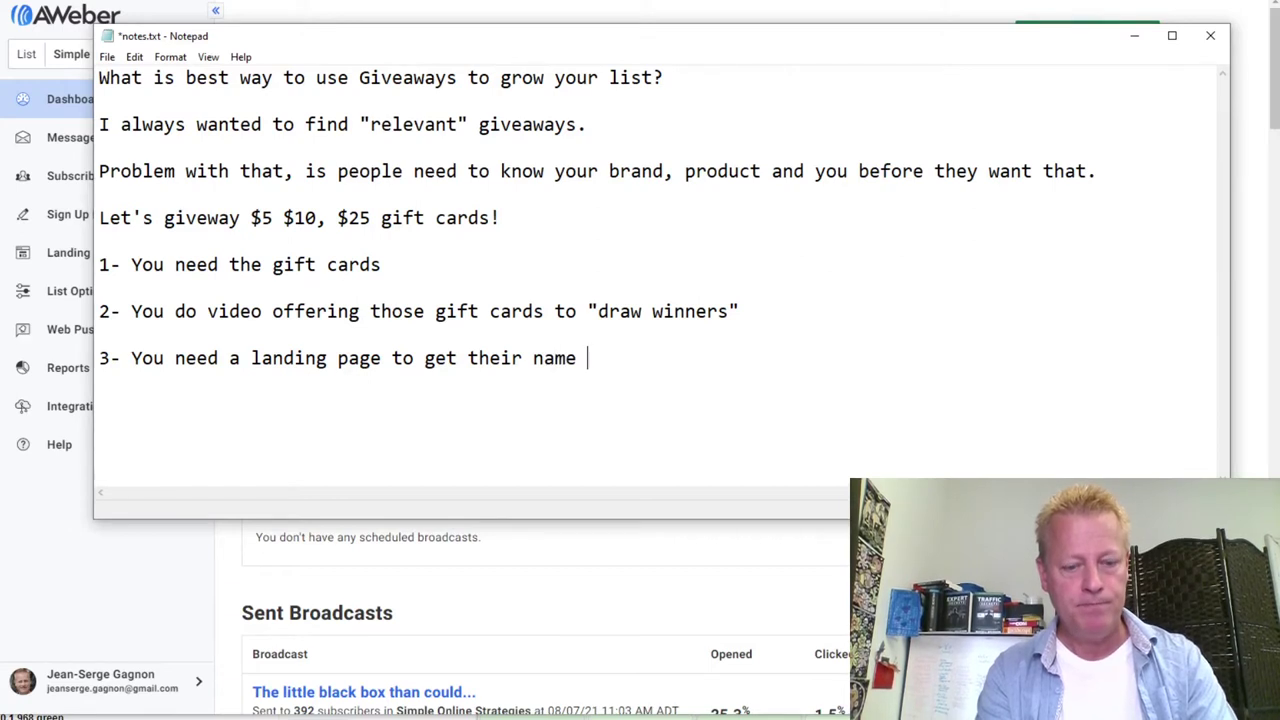
{"action": "type", "text": "and email (possible phone number too)"}
{"action": "key", "text": "Return"}
{"action": "key", "text": "Return"}
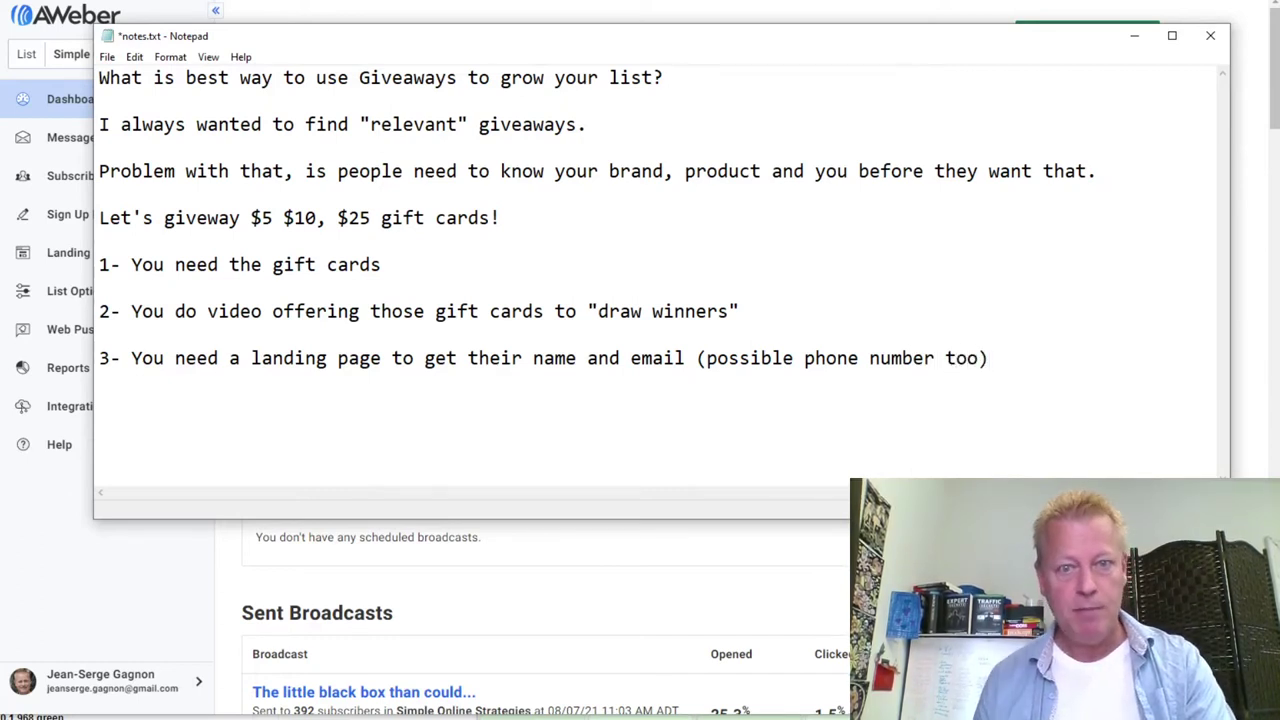
{"action": "key", "text": "BackSpace"}
{"action": "type", "text": "y"}
{"action": "key", "text": "Down"}
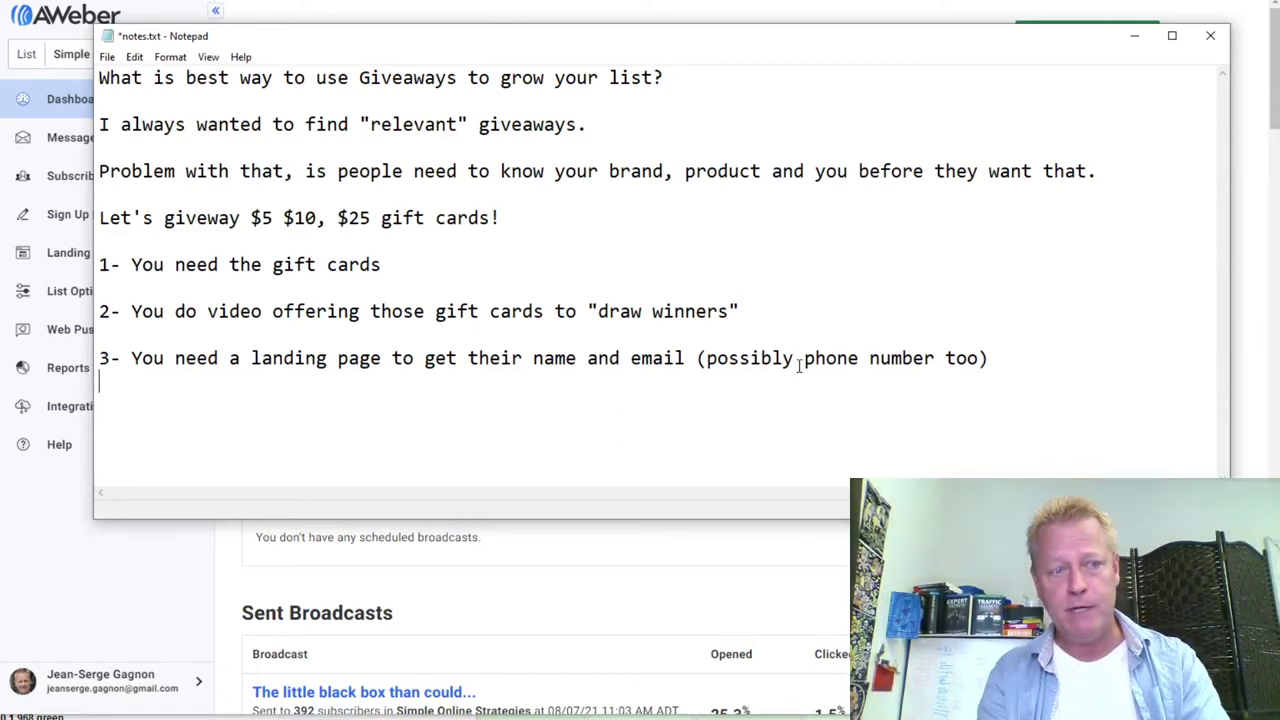
Type item '4- You need a explainer video of how the winners are picked'
{"action": "type", "text": "4- You need a "}
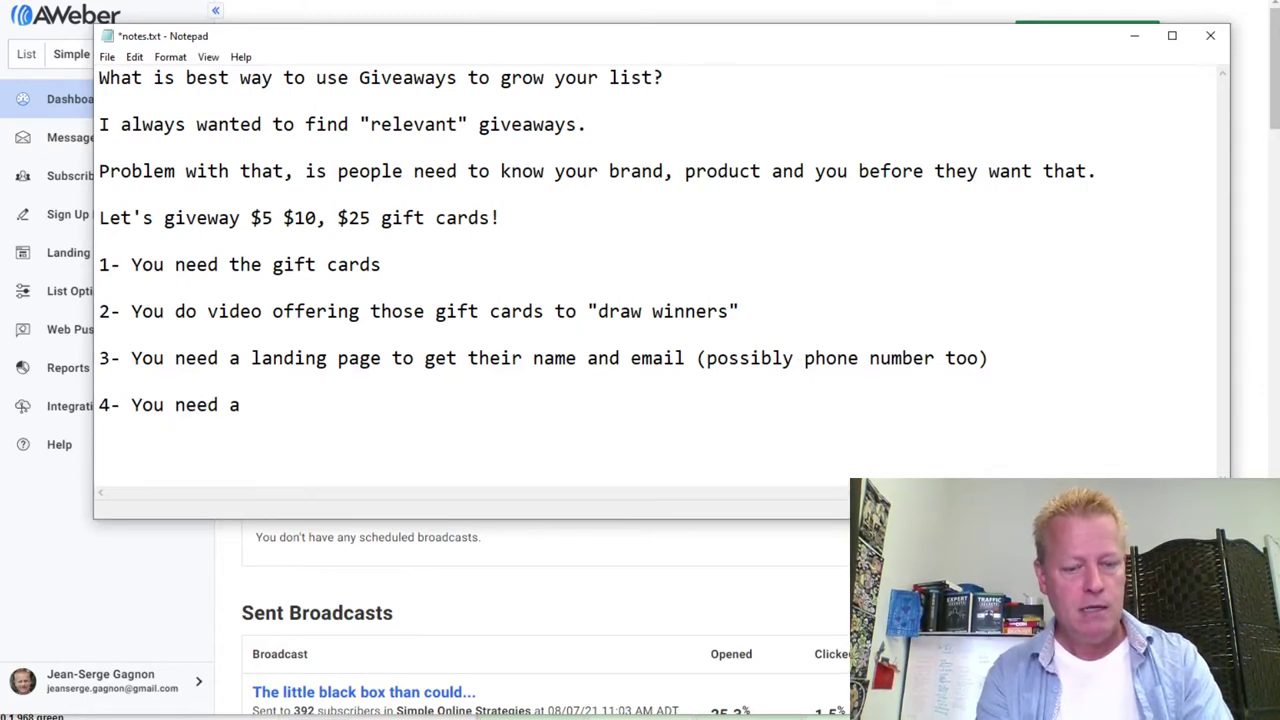
{"action": "type", "text": "explaine"}
{"action": "key", "text": "BackSpace"}
{"action": "key", "text": "BackSpace"}
{"action": "type", "text": "iner video of how the winners are picked"}
{"action": "key", "text": "Return"}
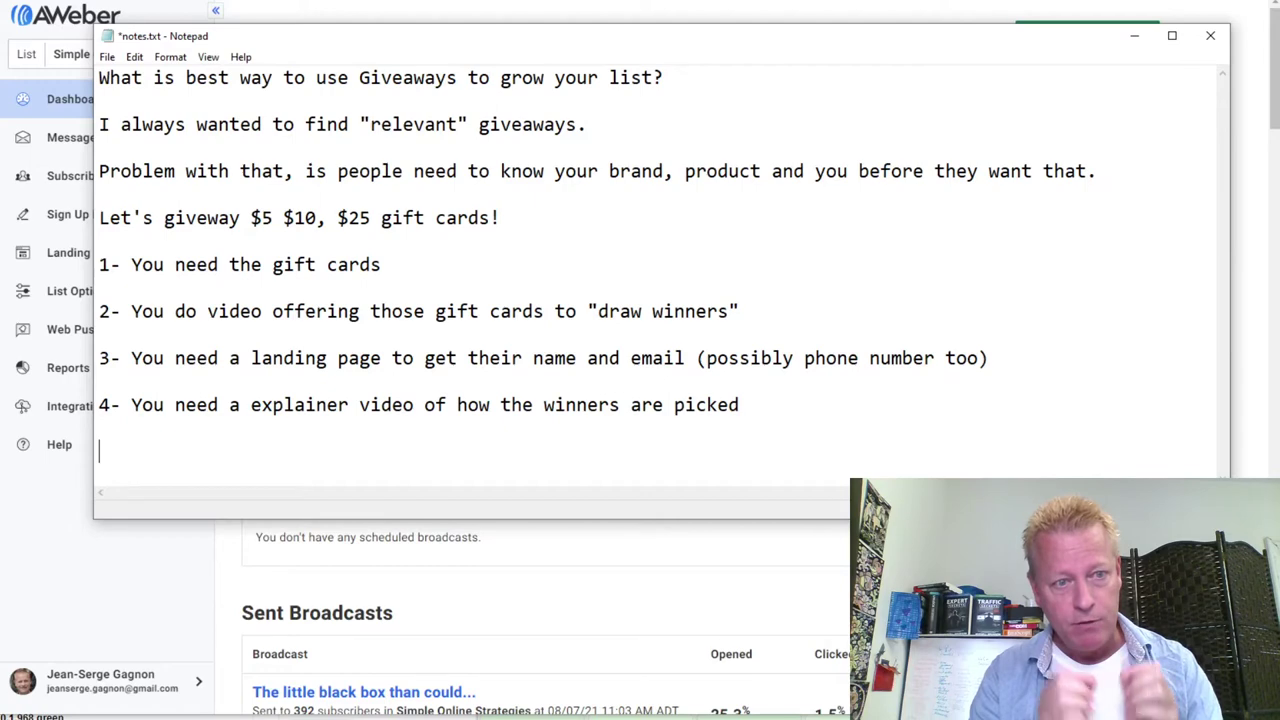
Add item 5 (email list for people to register to win) and item 6 (email campaign nurturing new leads)
{"action": "type", "text": "5-"}
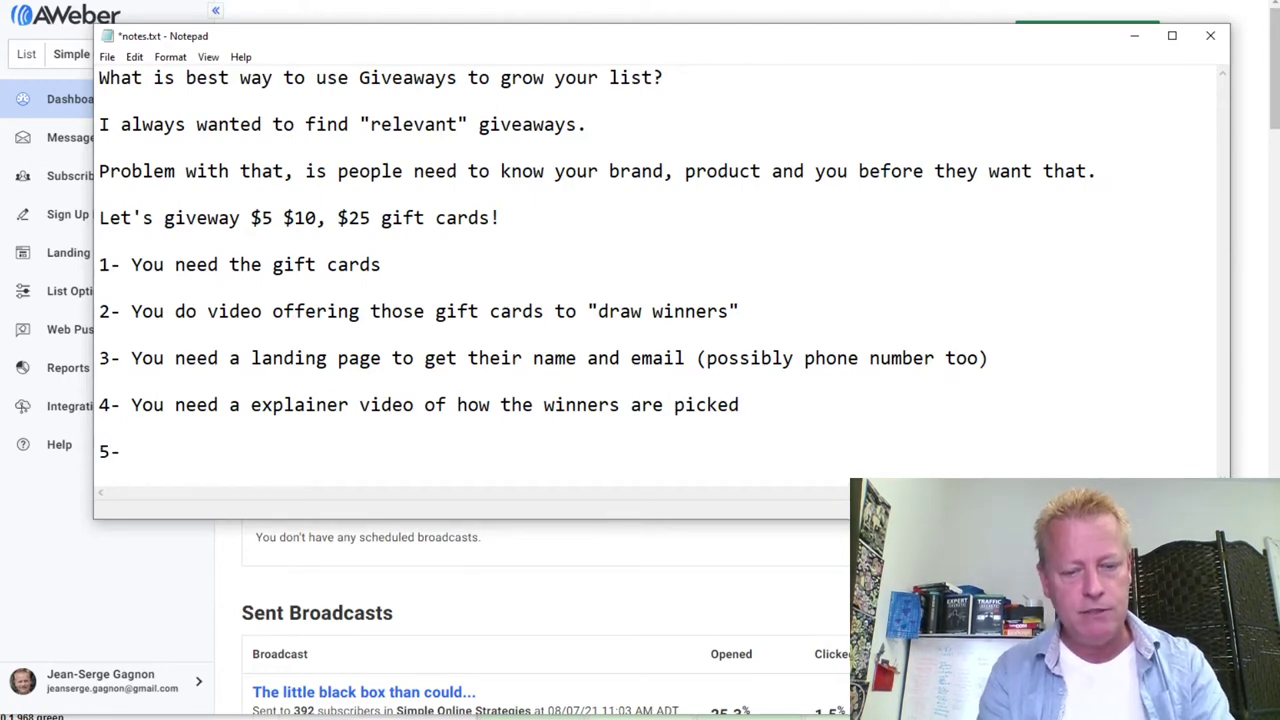
{"action": "type", "text": " You need an e"}
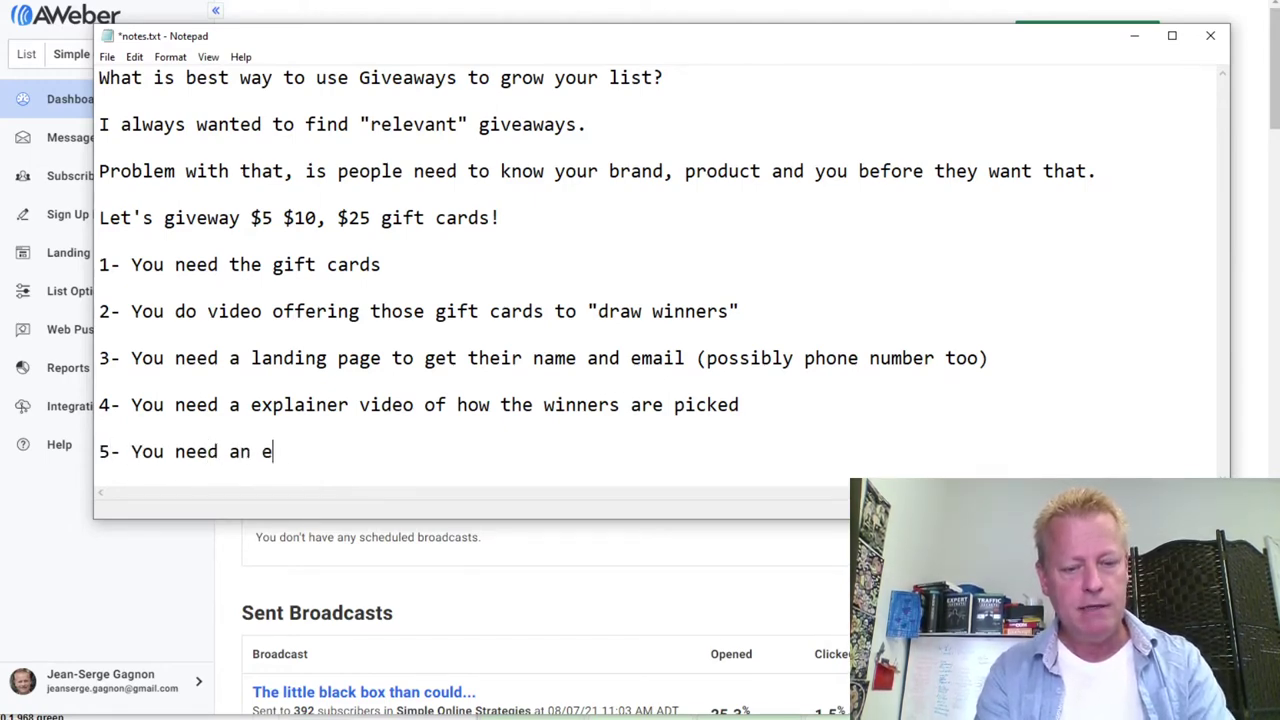
{"action": "type", "text": "mail list to get "}
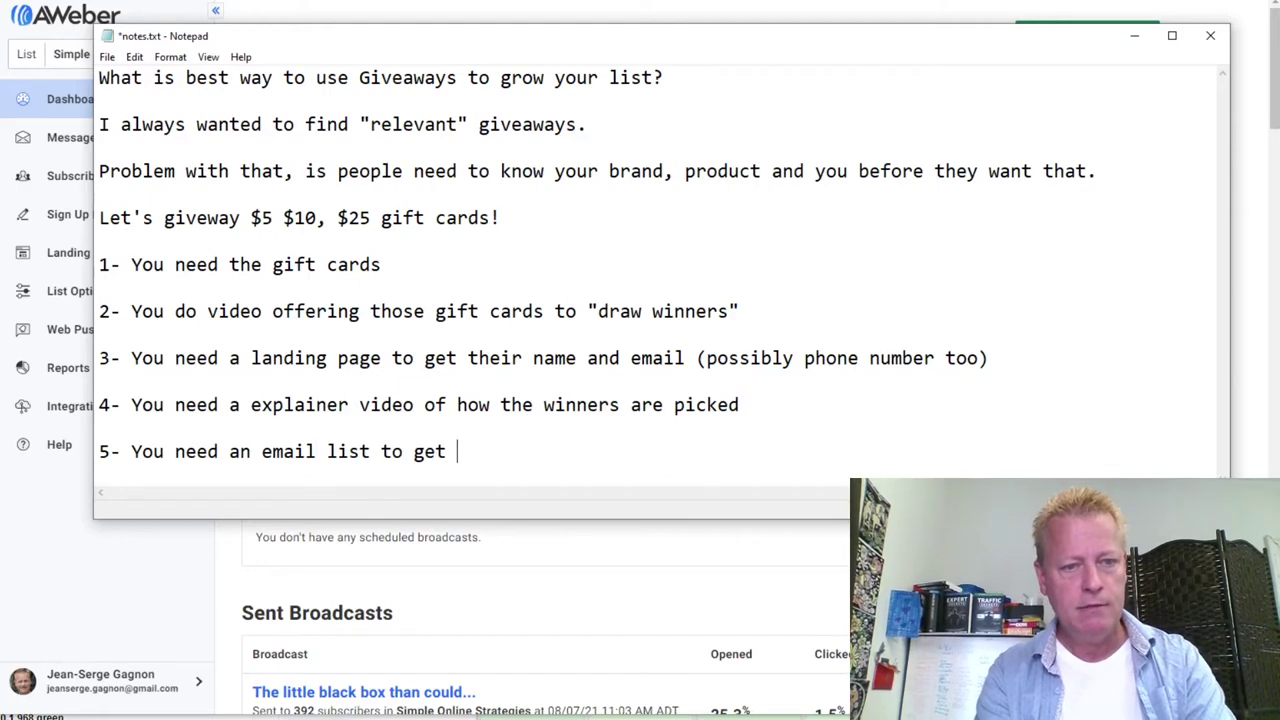
{"action": "type", "text": "people on to "}
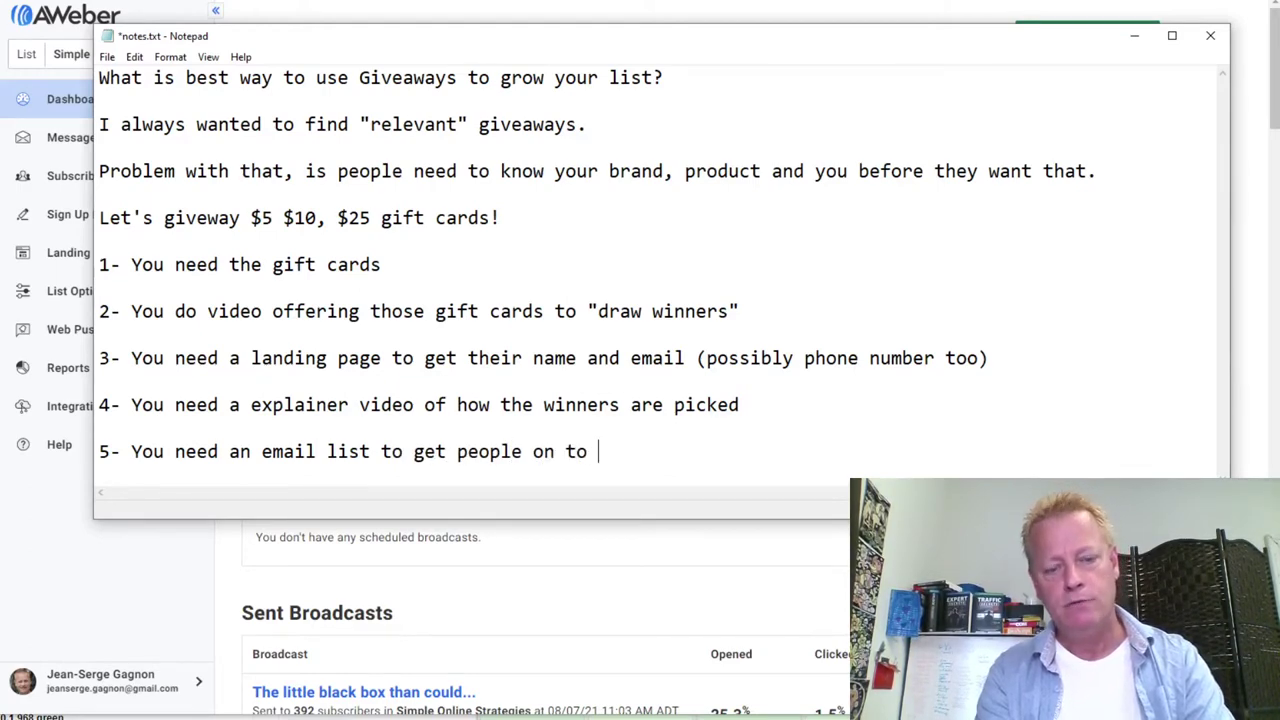
{"action": "type", "text": "regist"}
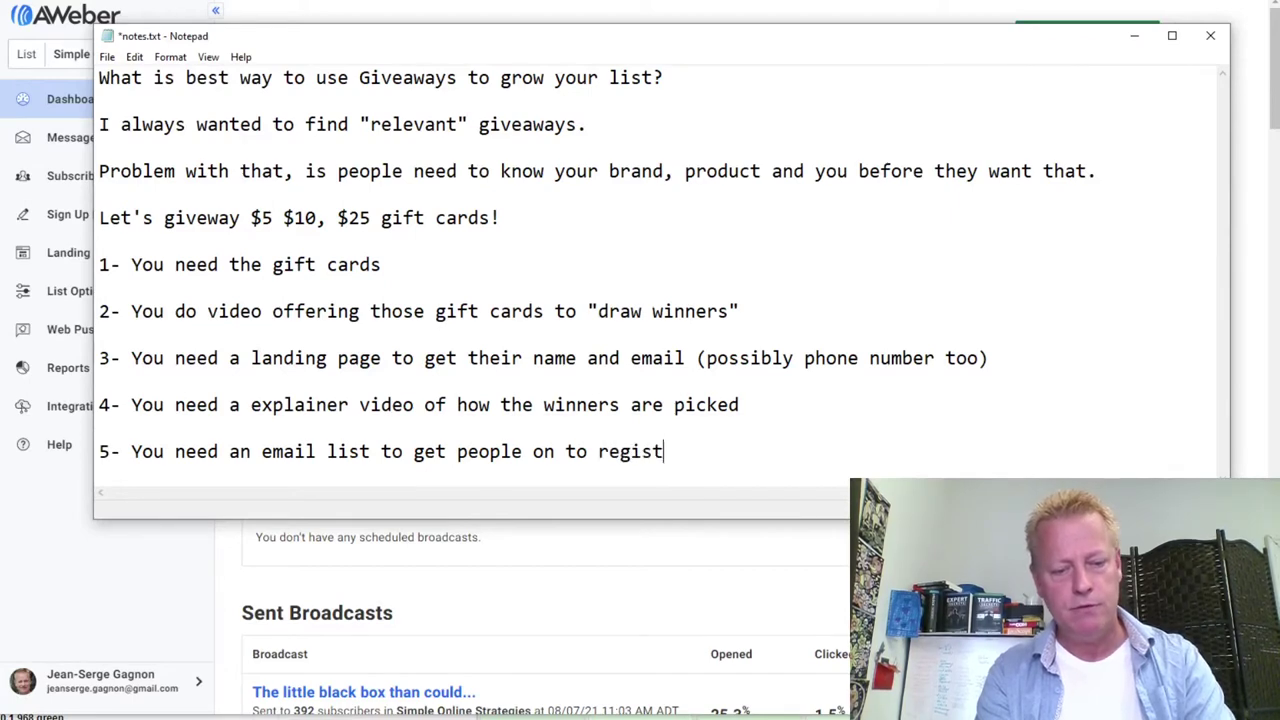
{"action": "type", "text": "er to win"}
{"action": "key", "text": "Return"}
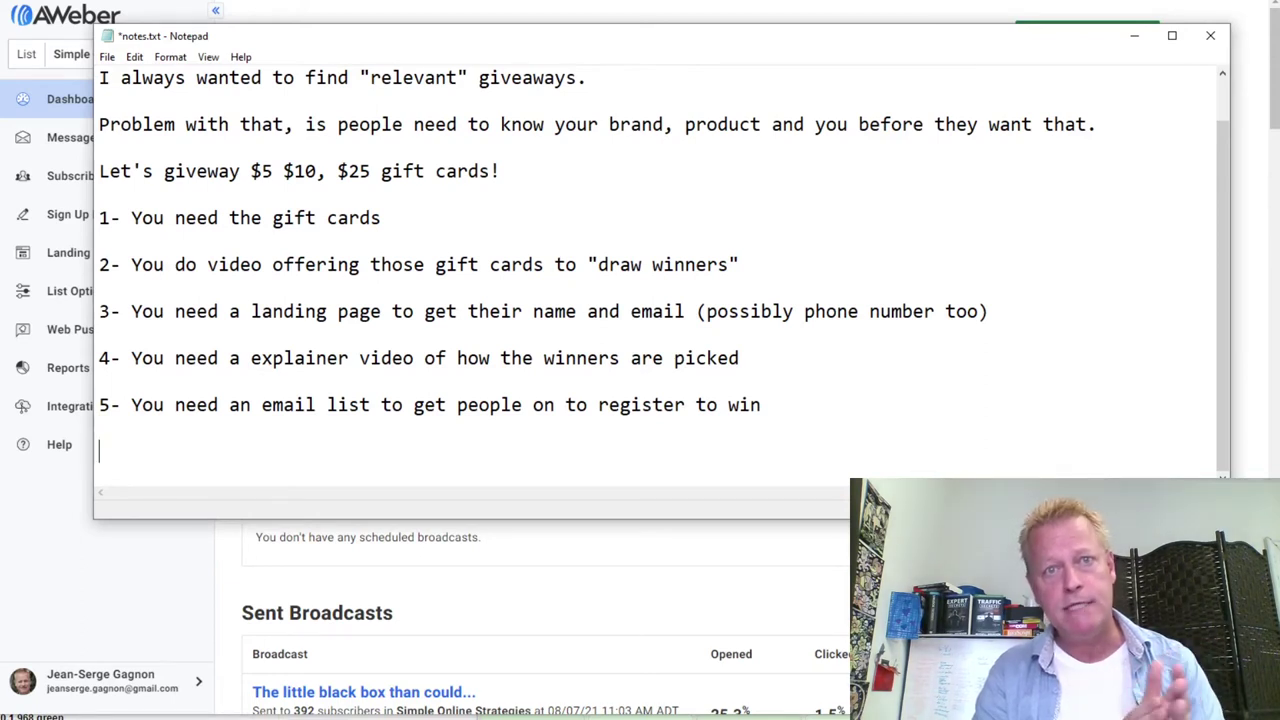
{"action": "type", "text": "6- "}
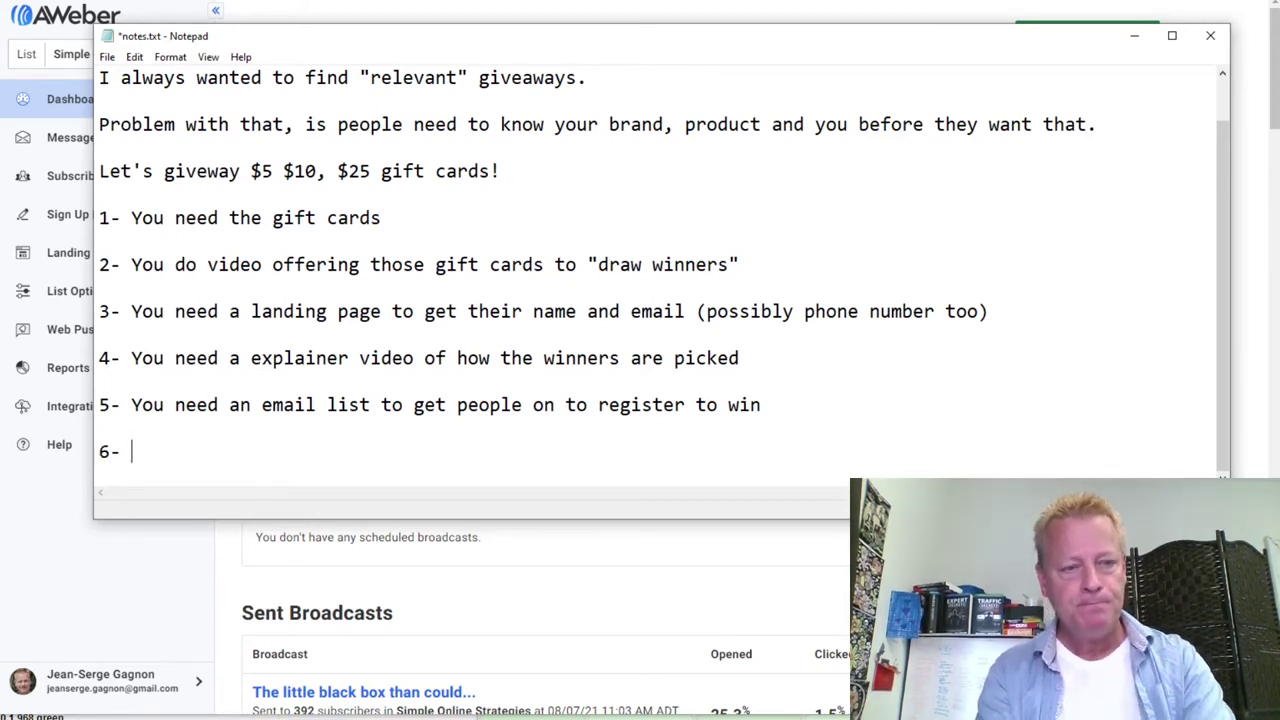
{"action": "type", "text": "You need"}
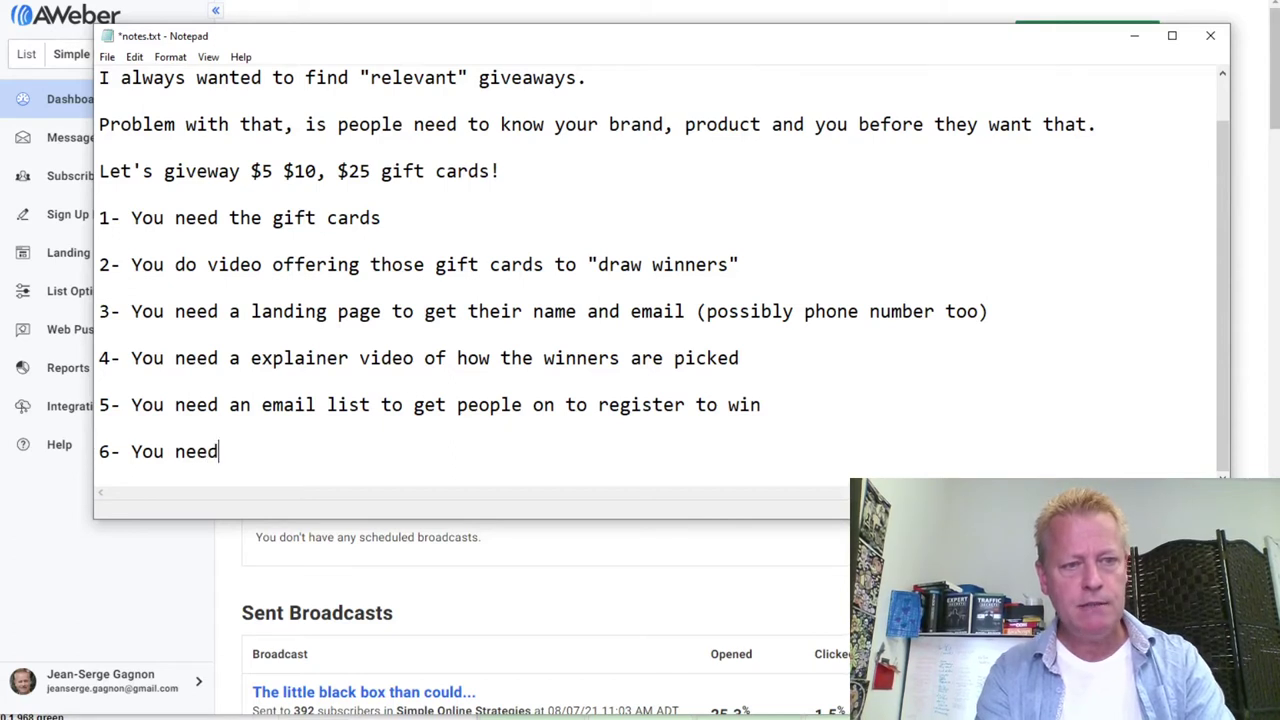
{"action": "type", "text": " to setup a"}
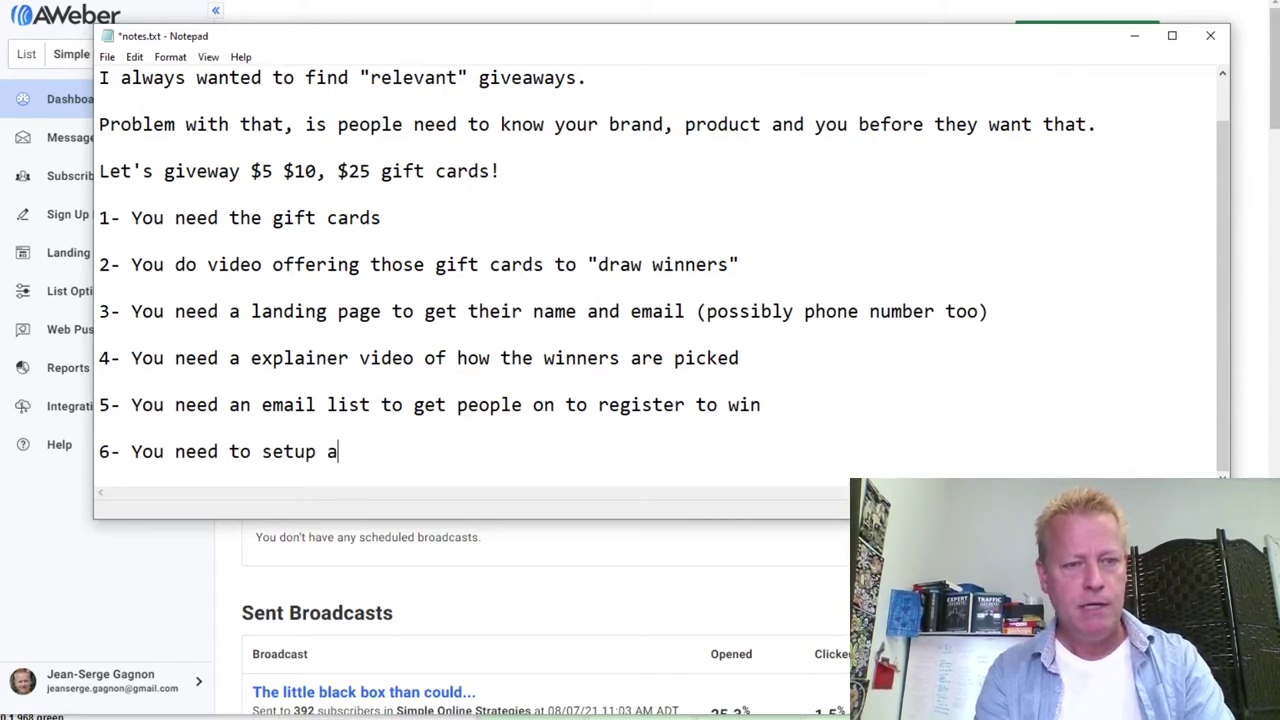
{"action": "type", "text": " camp"}
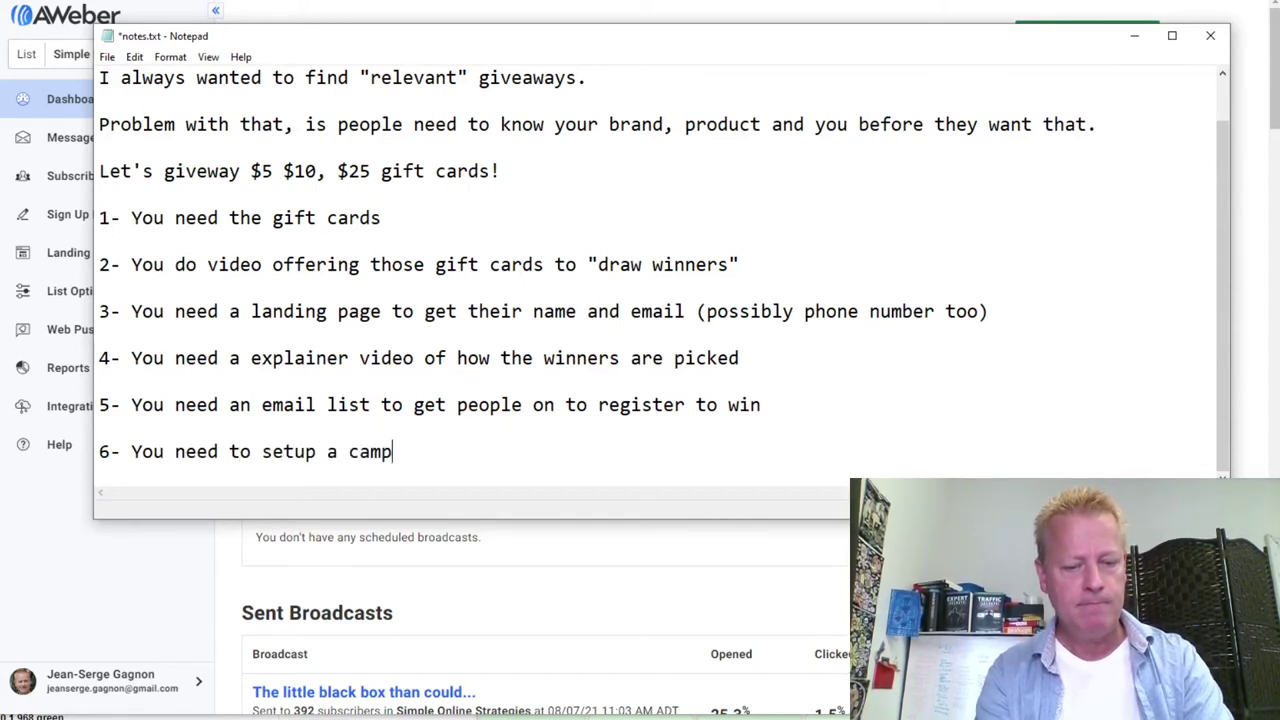
{"action": "type", "text": "aign"}
{"action": "key", "text": "Left"}
{"action": "key", "text": "Left"}
{"action": "key", "text": "Left"}
{"action": "key", "text": "Left"}
{"action": "key", "text": "Left"}
{"action": "key", "text": "Left"}
{"action": "key", "text": "Left"}
{"action": "key", "text": "Left"}
{"action": "key", "text": "Left"}
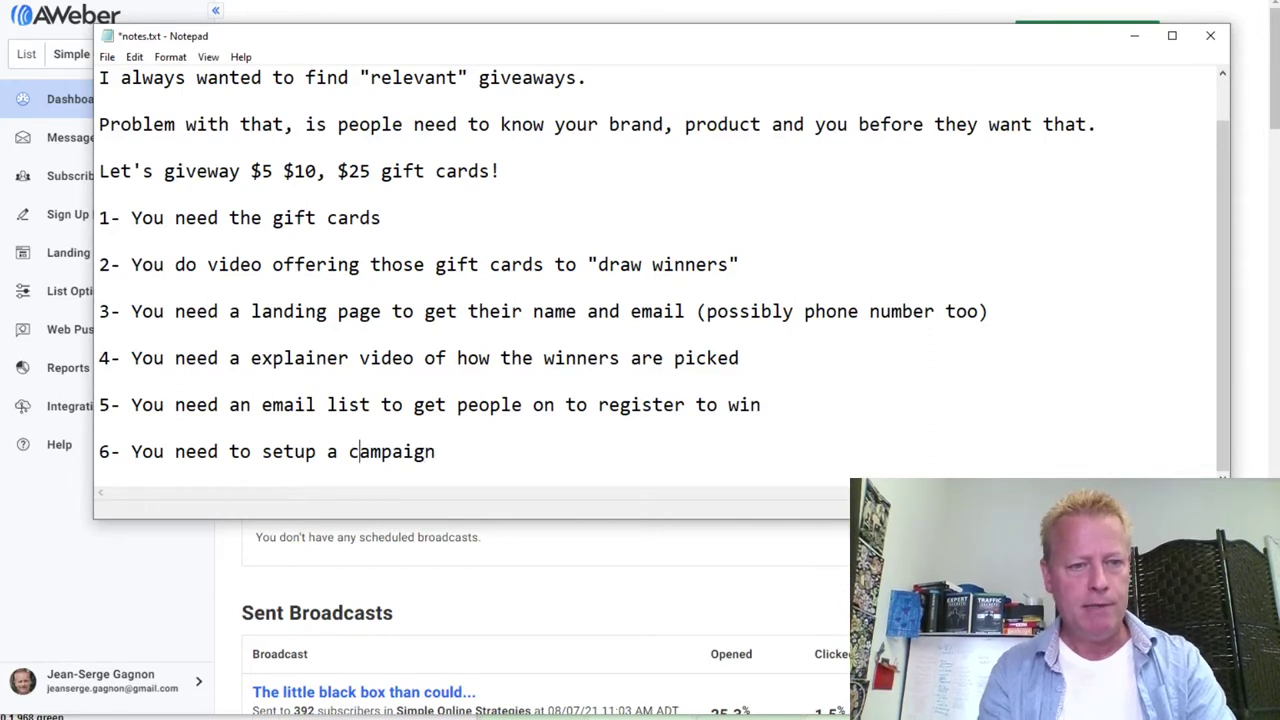
{"action": "type", "text": "n email"}
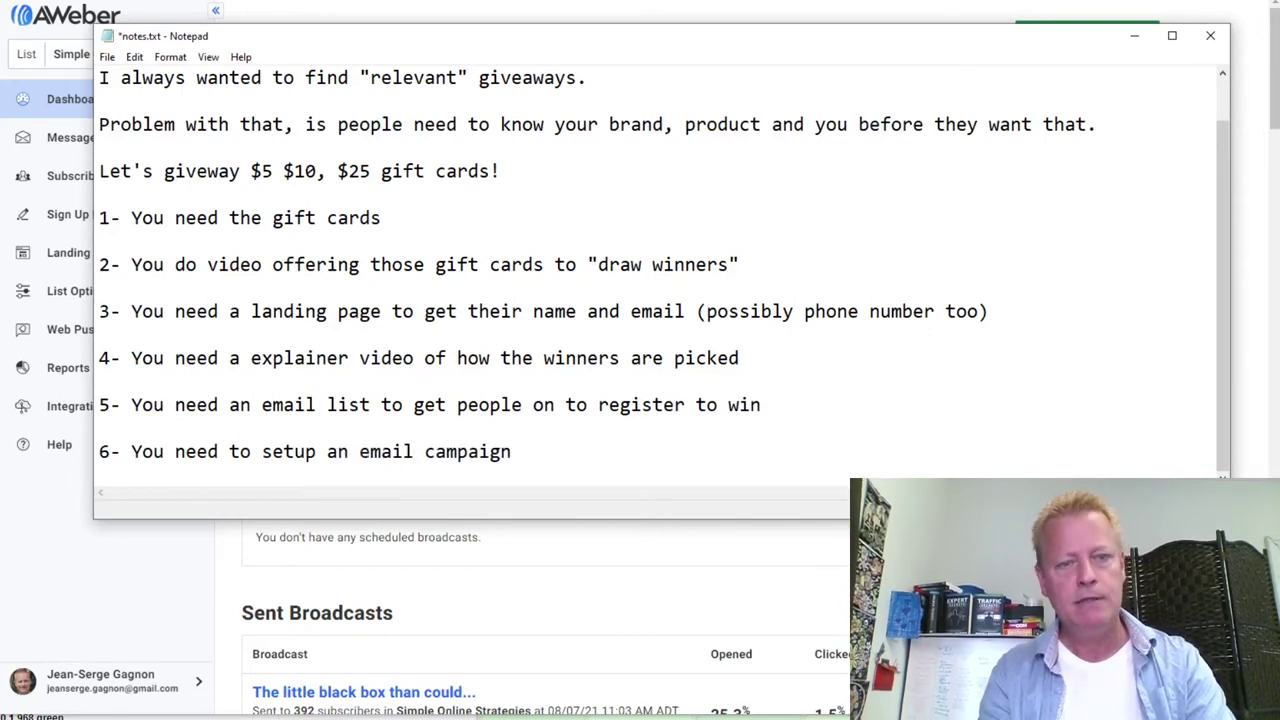
{"action": "key", "text": "Right"}
{"action": "key", "text": "Right"}
{"action": "key", "text": "Right"}
{"action": "key", "text": "Right"}
{"action": "key", "text": "Right"}
{"action": "key", "text": "Right"}
{"action": "key", "text": "Right"}
{"action": "key", "text": "Right"}
{"action": "key", "text": "Right"}
{"action": "type", "text": "to "}
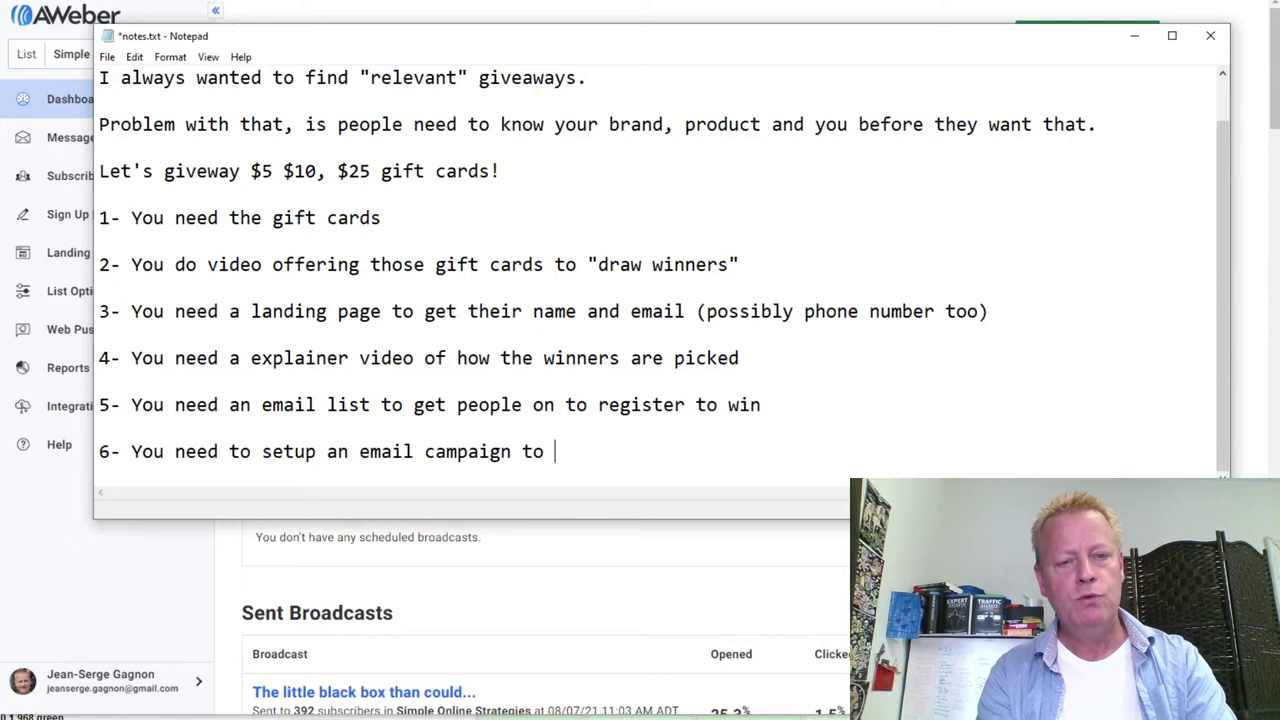
{"action": "type", "text": "nut"}
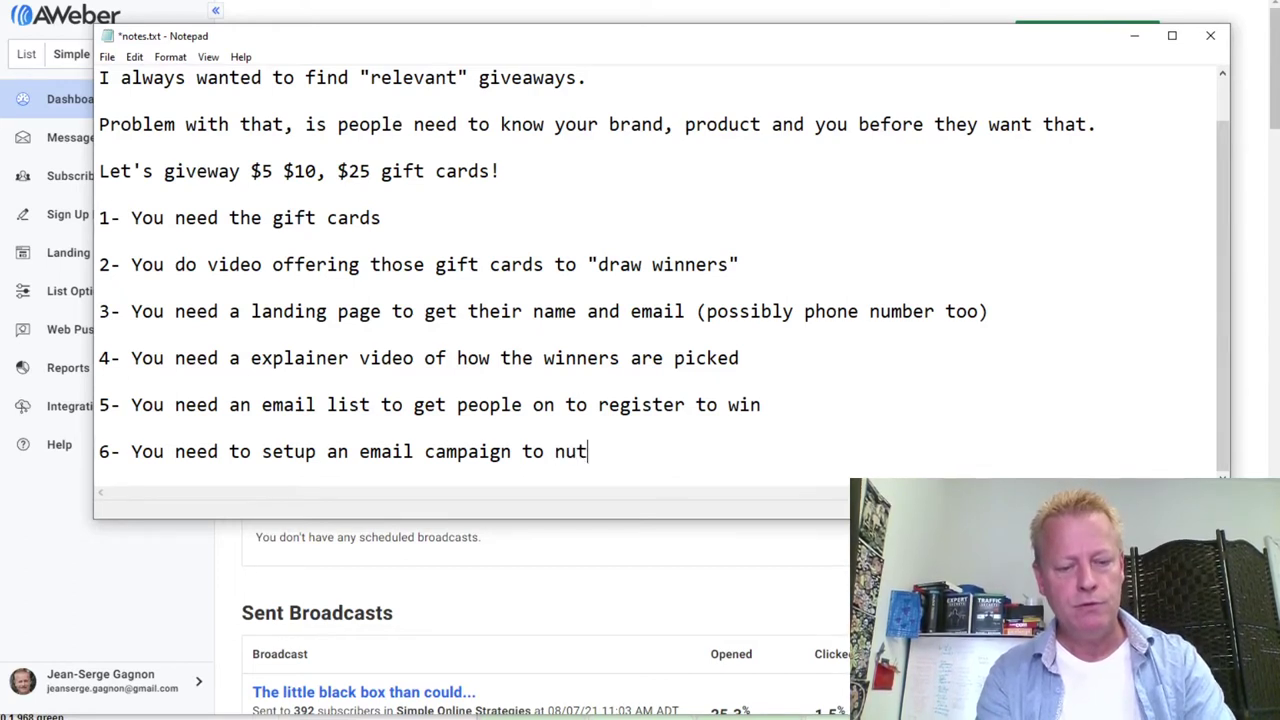
{"action": "key", "text": "BackSpace"}
{"action": "type", "text": "rture"}
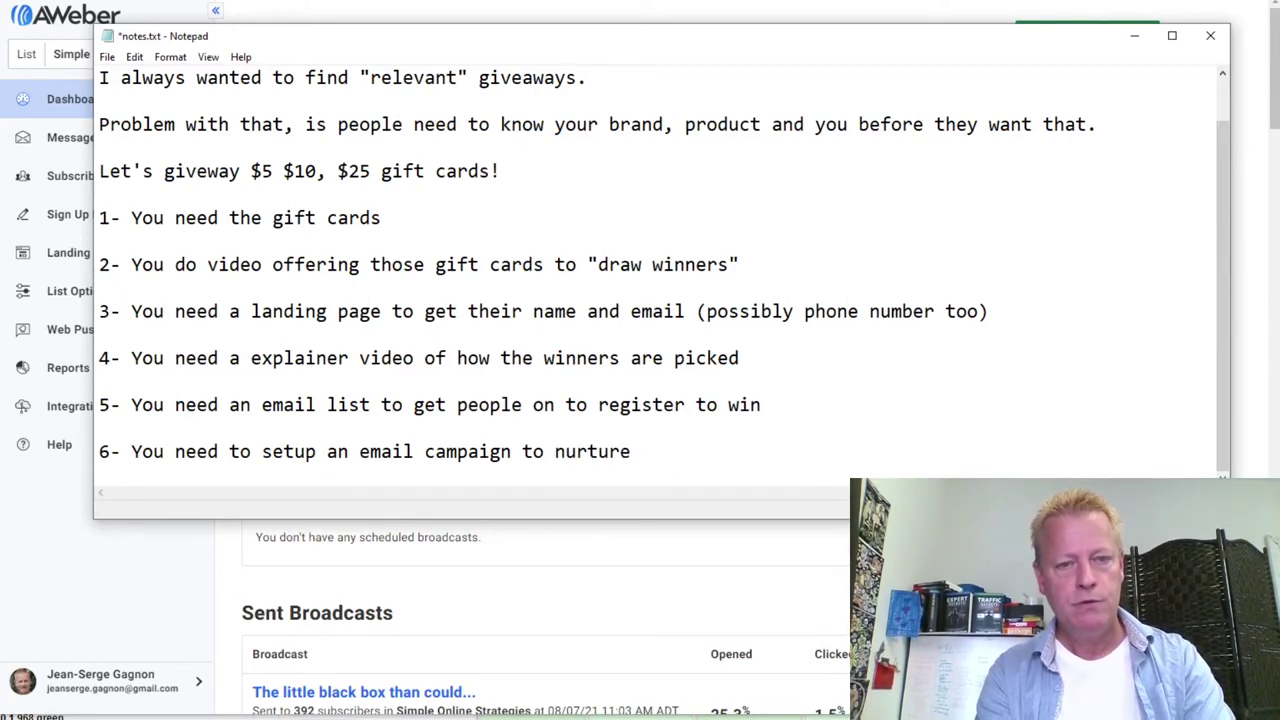
{"action": "type", "text": " then"}
{"action": "key", "text": "BackSpace"}
{"action": "type", "text": "new "}
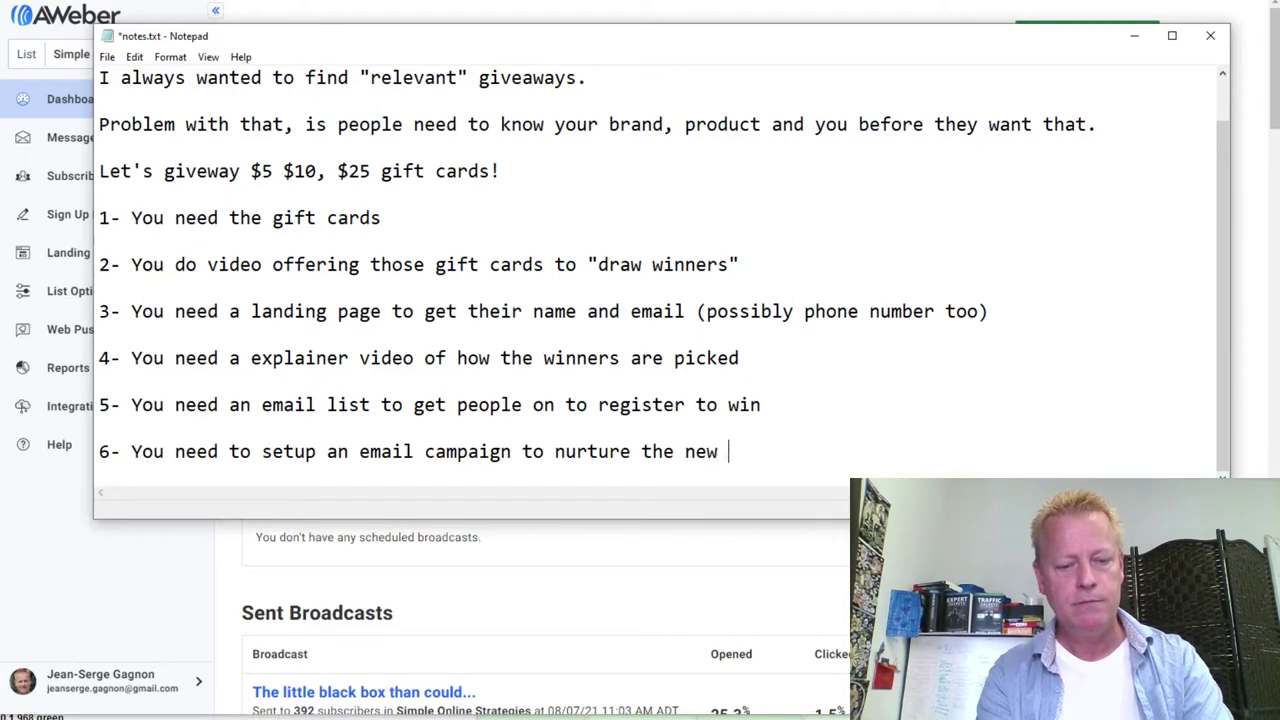
{"action": "type", "text": "leads"}
{"action": "key", "text": "Return"}
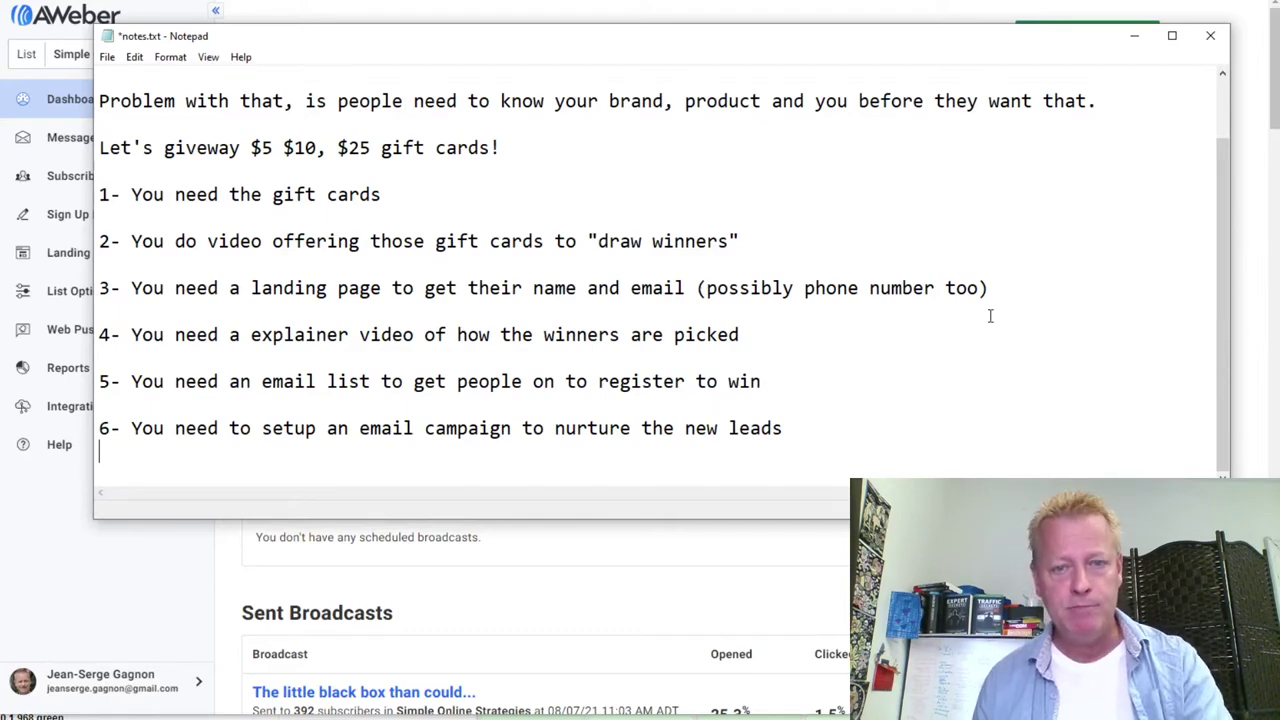
Append '(5-10 emails or even more)' to the end of item 6
{"action": "left_click", "coordinate": [835, 430]}
{"action": "type", "text": "("}
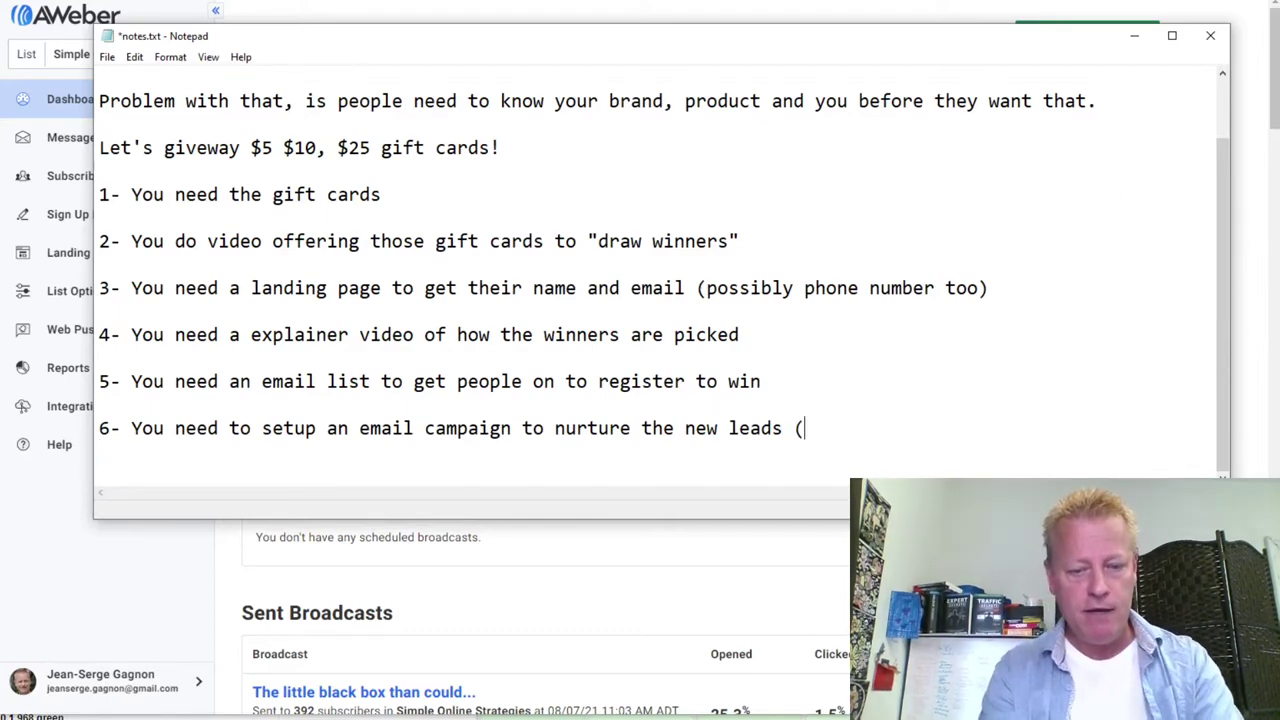
{"action": "type", "text": "5-10 emails"}
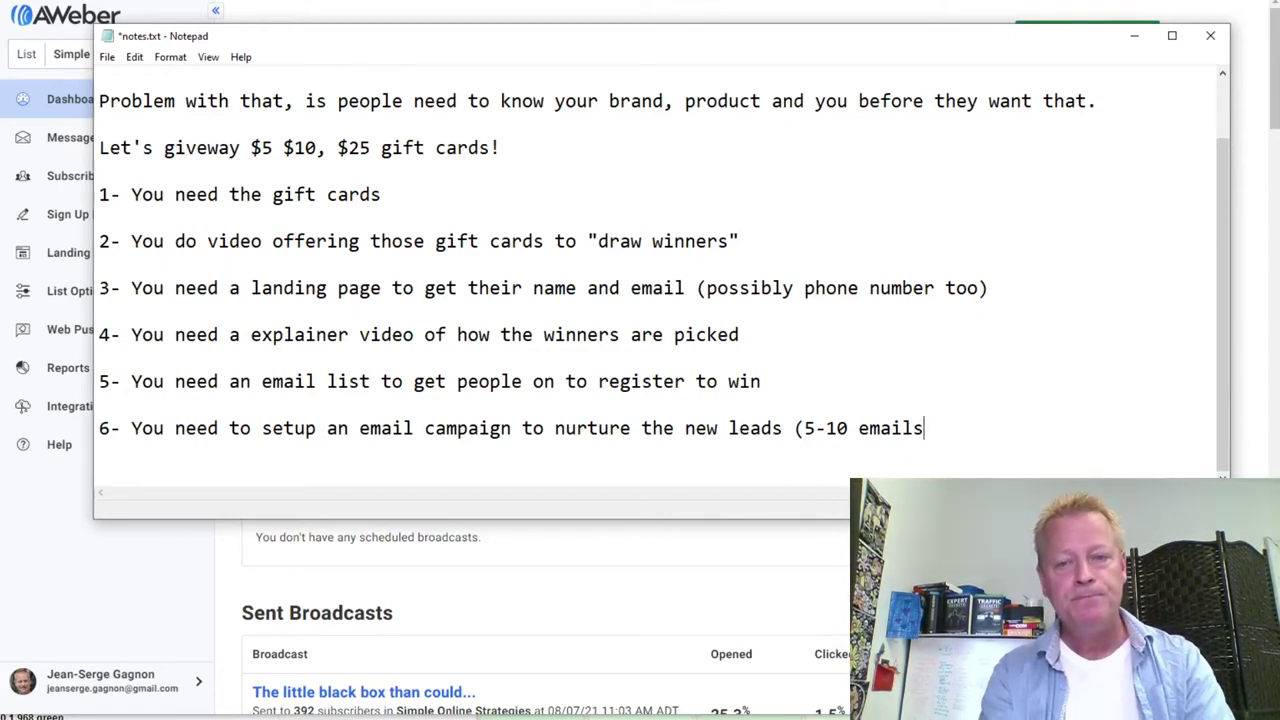
{"action": "type", "text": "or even more)"}
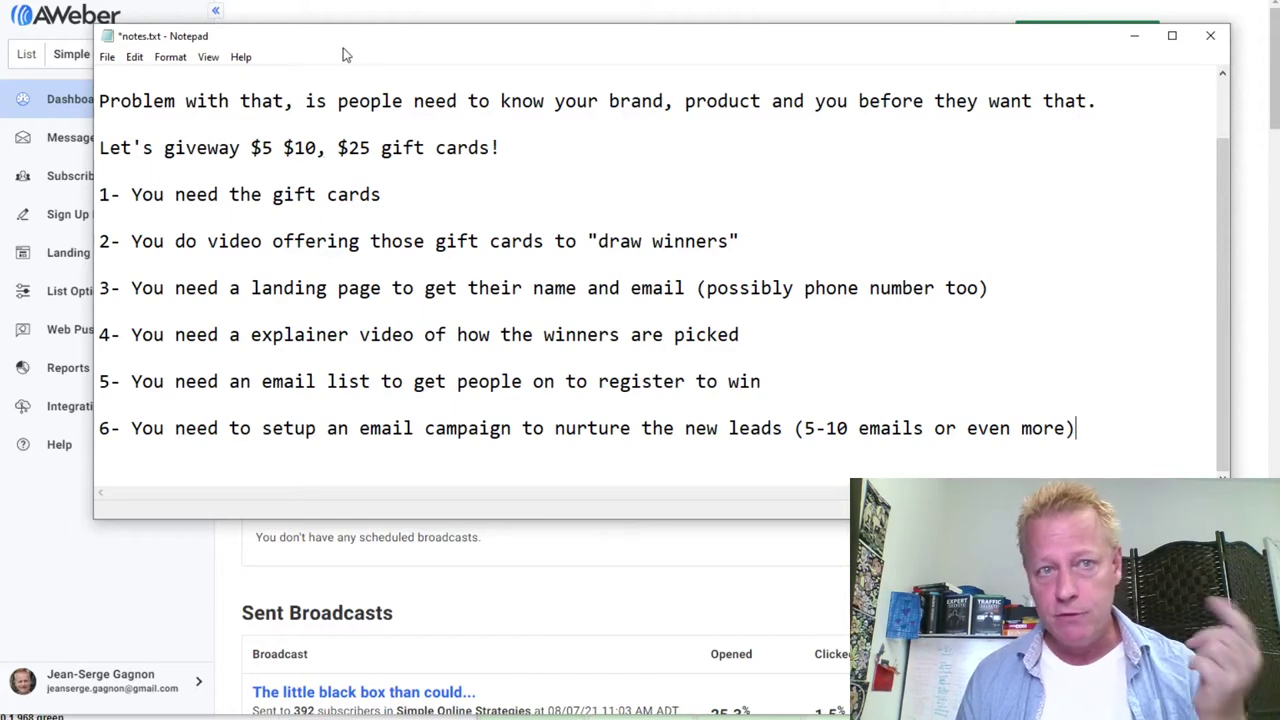
Move the Notepad window aside and bring the AWeber Account Dashboard to the front
{"action": "left_click_drag", "start_coordinate": [335, 48], "coordinate": [403, 106]}
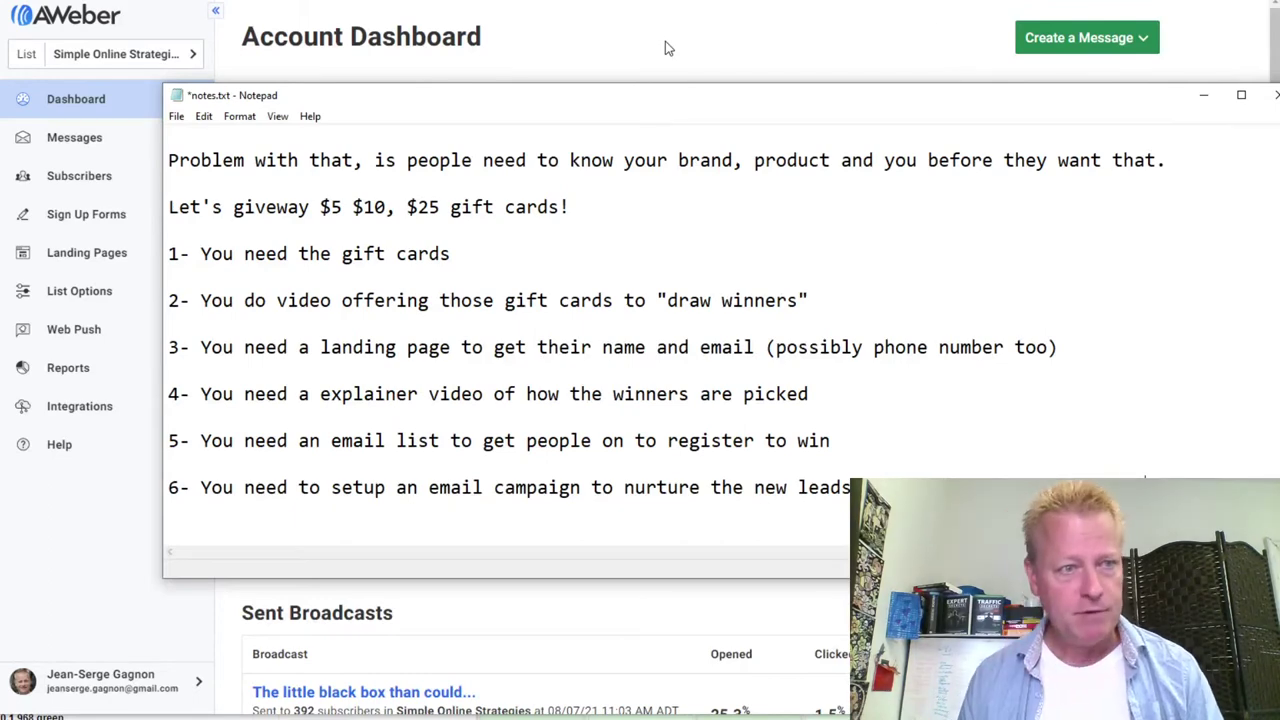
{"action": "left_click", "coordinate": [69, 563]}
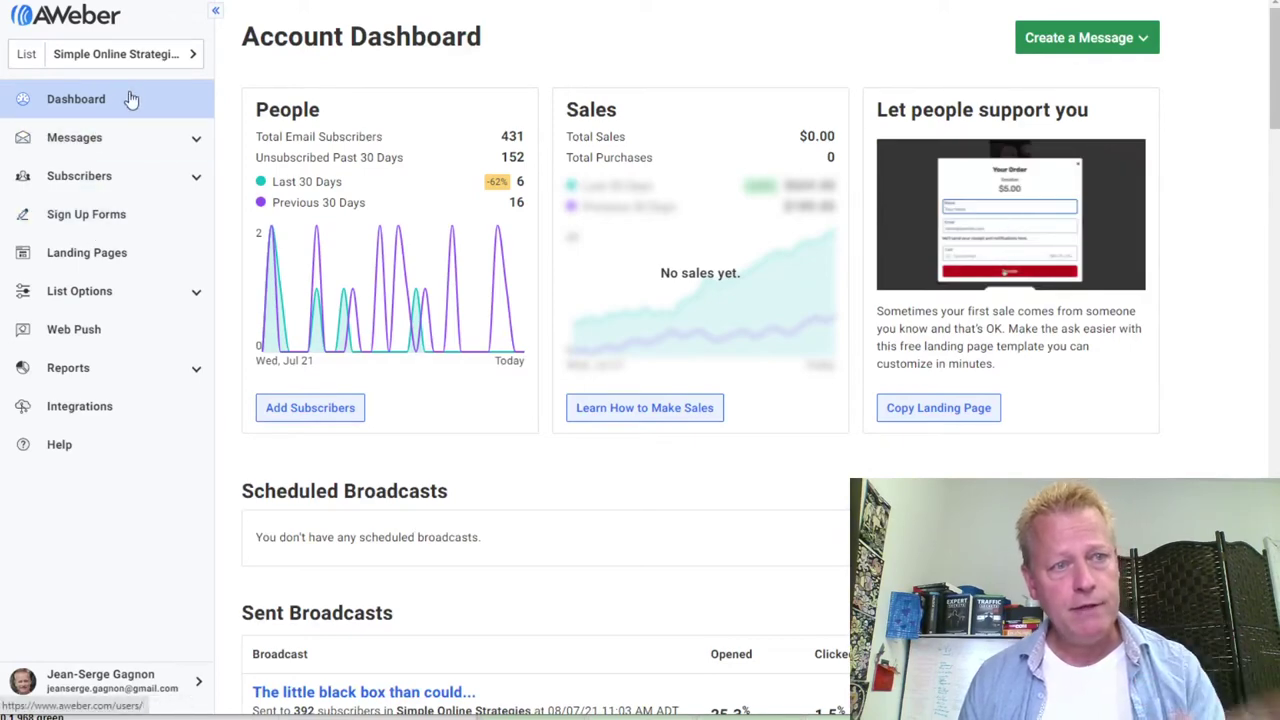
Choose Create New List and continue past the company and sender details to Describe Your List
{"action": "left_click", "coordinate": [139, 60]}
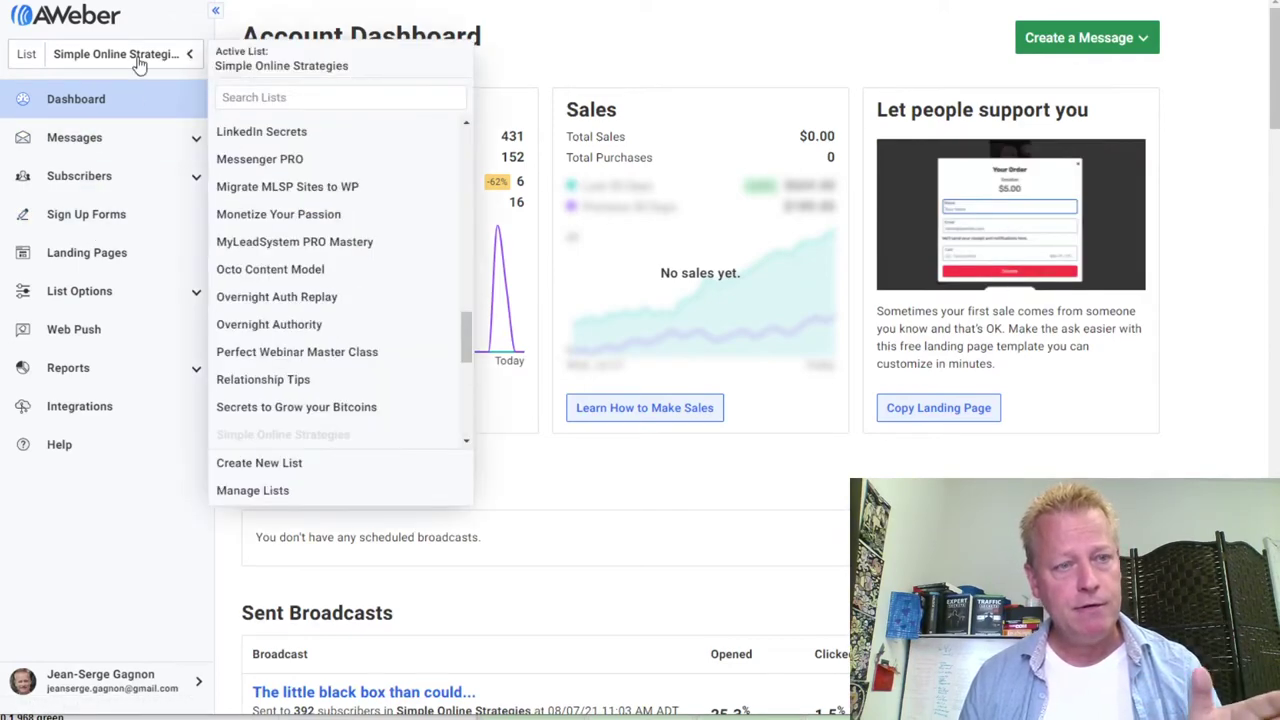
{"action": "left_click", "coordinate": [270, 462]}
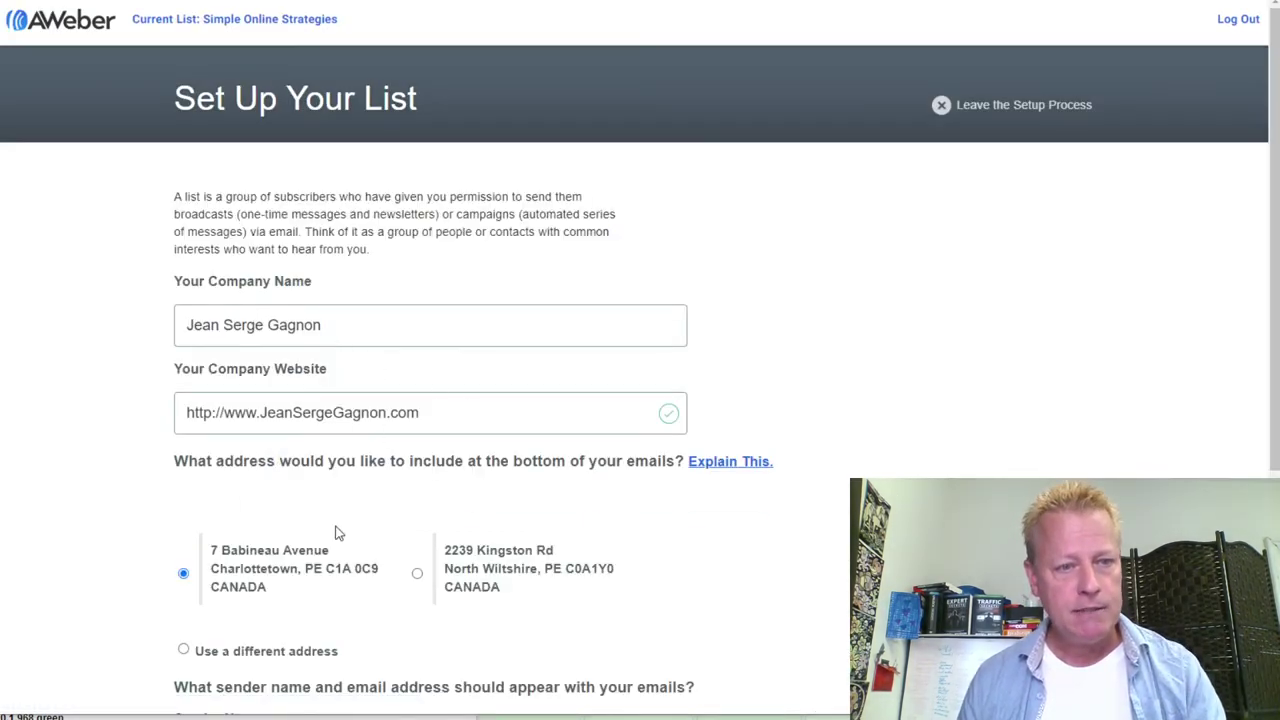
{"action": "scroll", "coordinate": [329, 529], "scroll_direction": "down", "scroll_amount": 3}
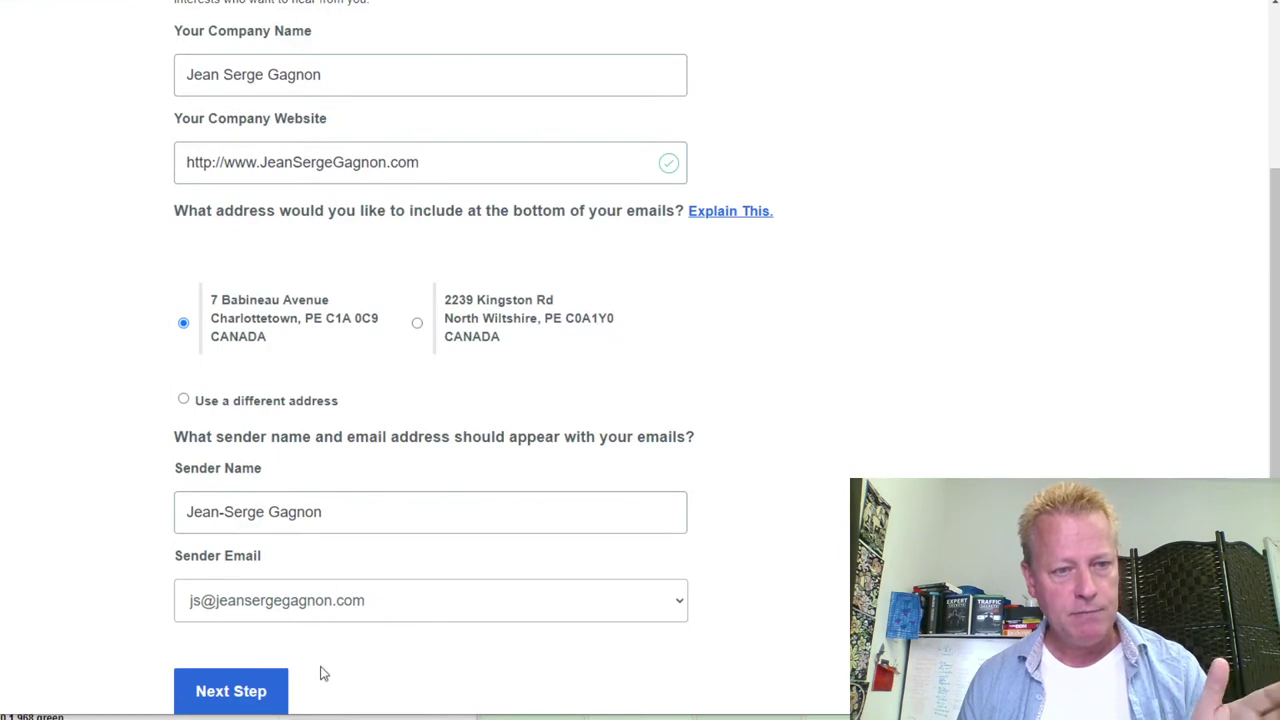
{"action": "left_click", "coordinate": [258, 692]}
{"action": "left_click", "coordinate": [411, 277]}
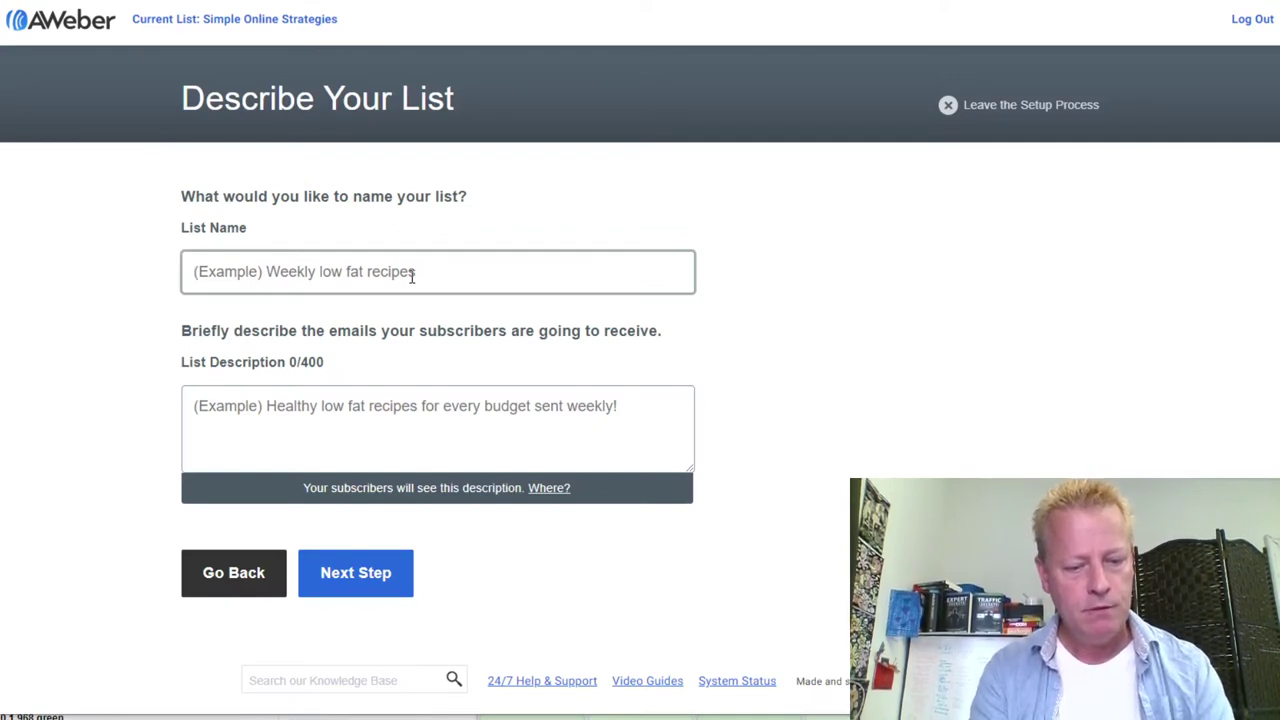
Name the new list 'Gift card giveaway'
{"action": "type", "text": "Givewa"}
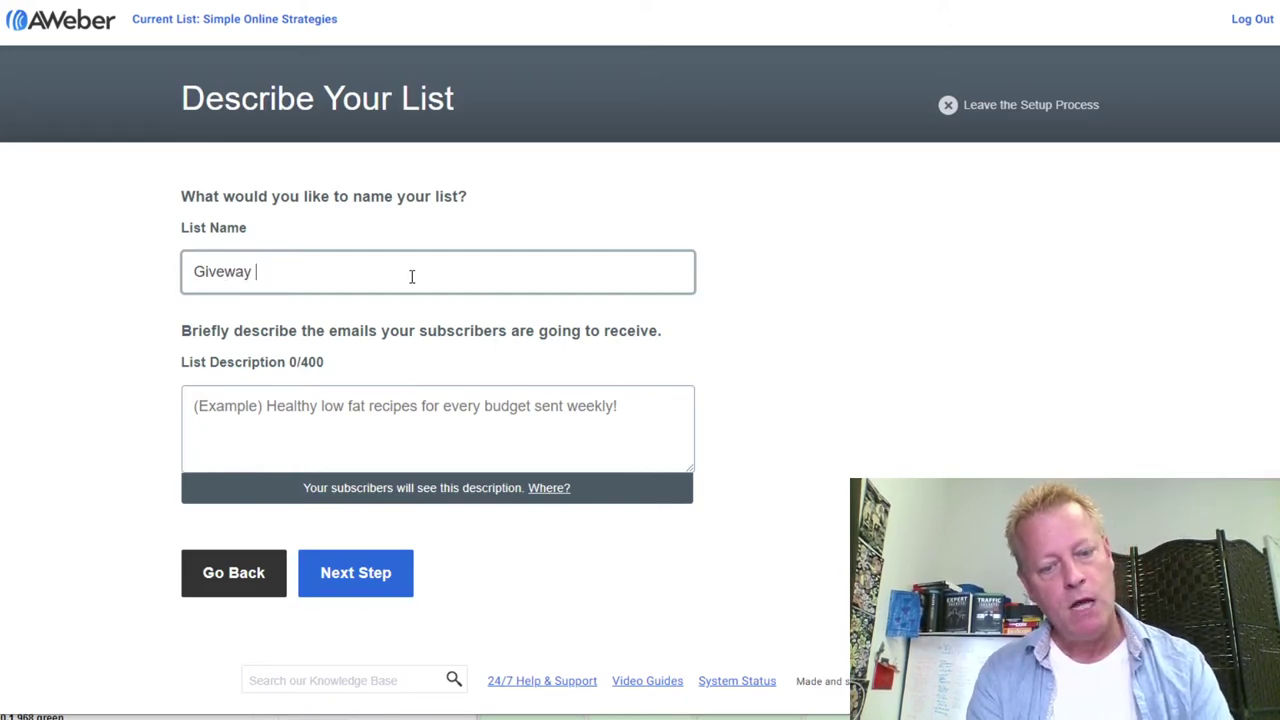
{"action": "type", "text": "y"}
{"action": "key", "text": "BackSpace"}
{"action": "key", "text": "BackSpace"}
{"action": "key", "text": "BackSpace"}
{"action": "key", "text": "BackSpace"}
{"action": "key", "text": "BackSpace"}
{"action": "key", "text": "BackSpace"}
{"action": "key", "text": "BackSpace"}
{"action": "type", "text": "G"}
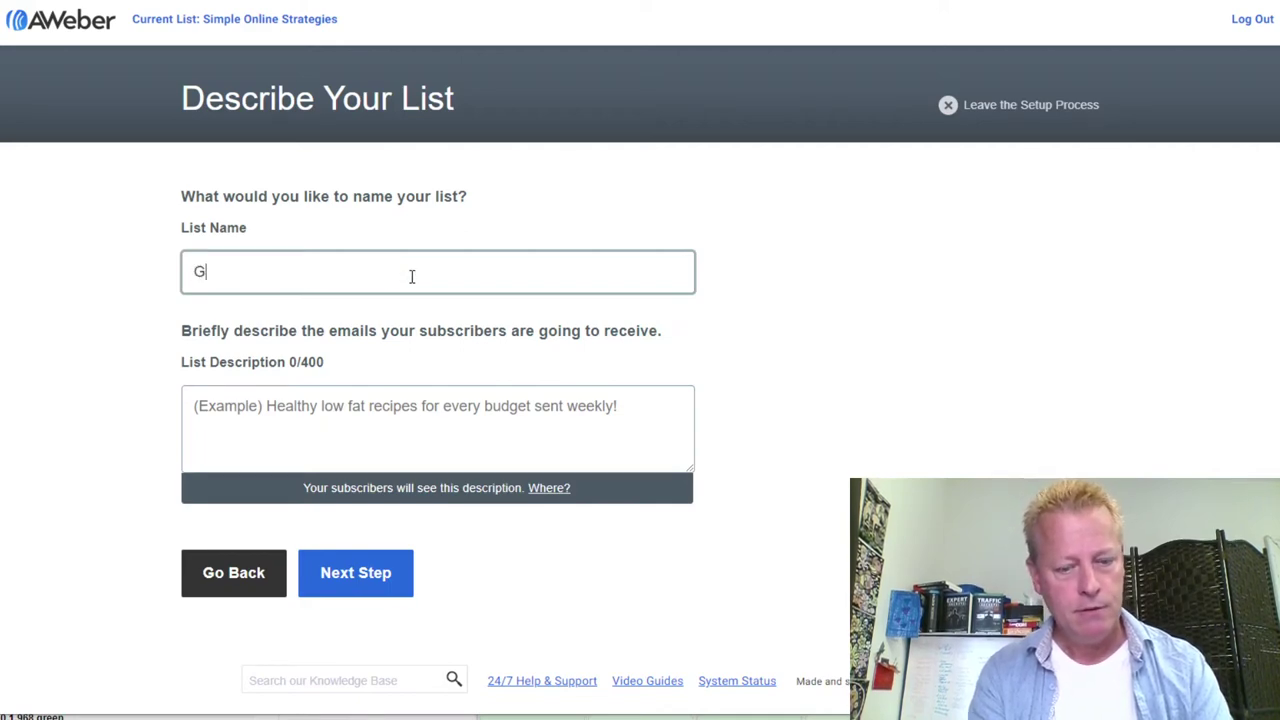
{"action": "type", "text": "ift card giveaway"}
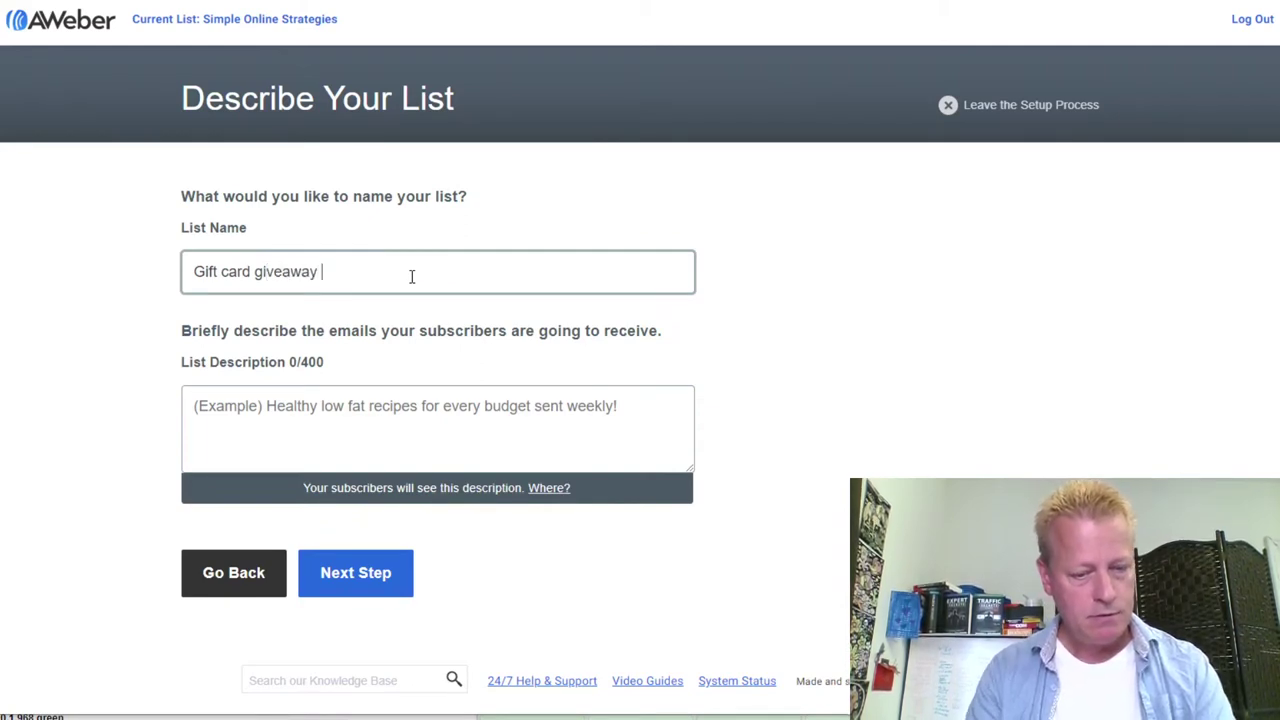
Write a list description saying a new winner is picked after a certain number of new subscribers
{"action": "left_click", "coordinate": [306, 408]}
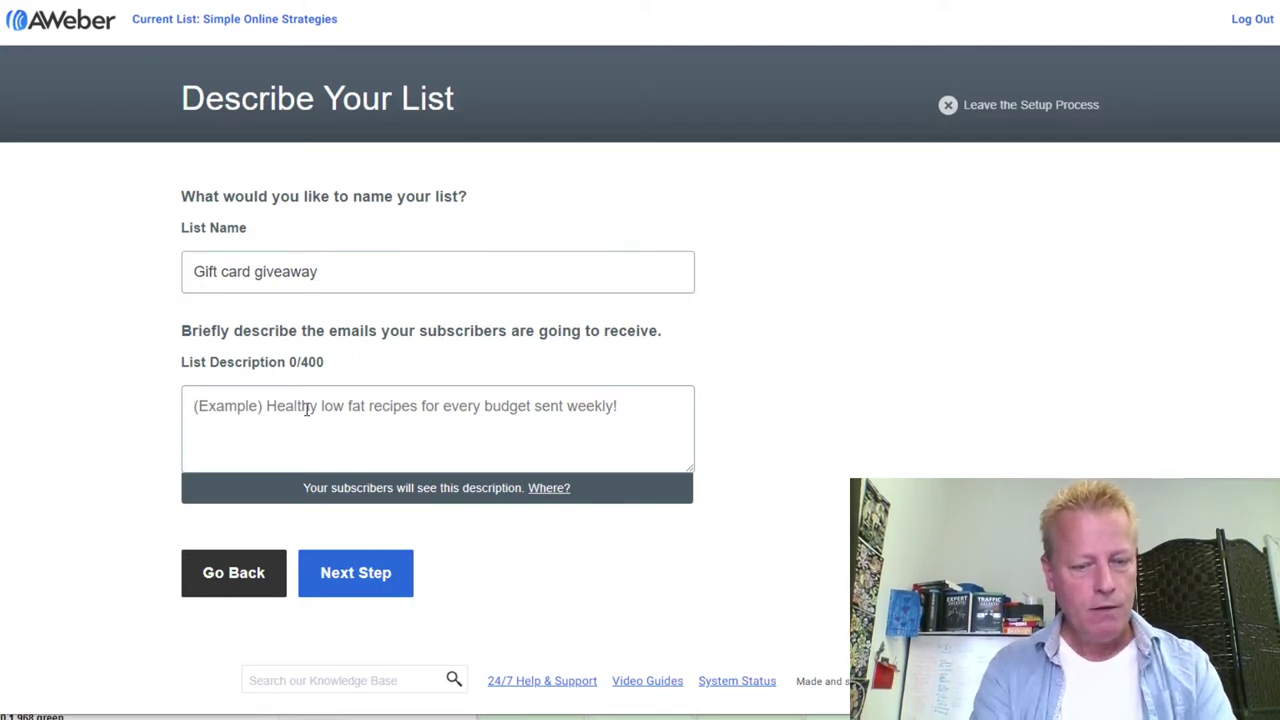
{"action": "type", "text": "We w[pick"}
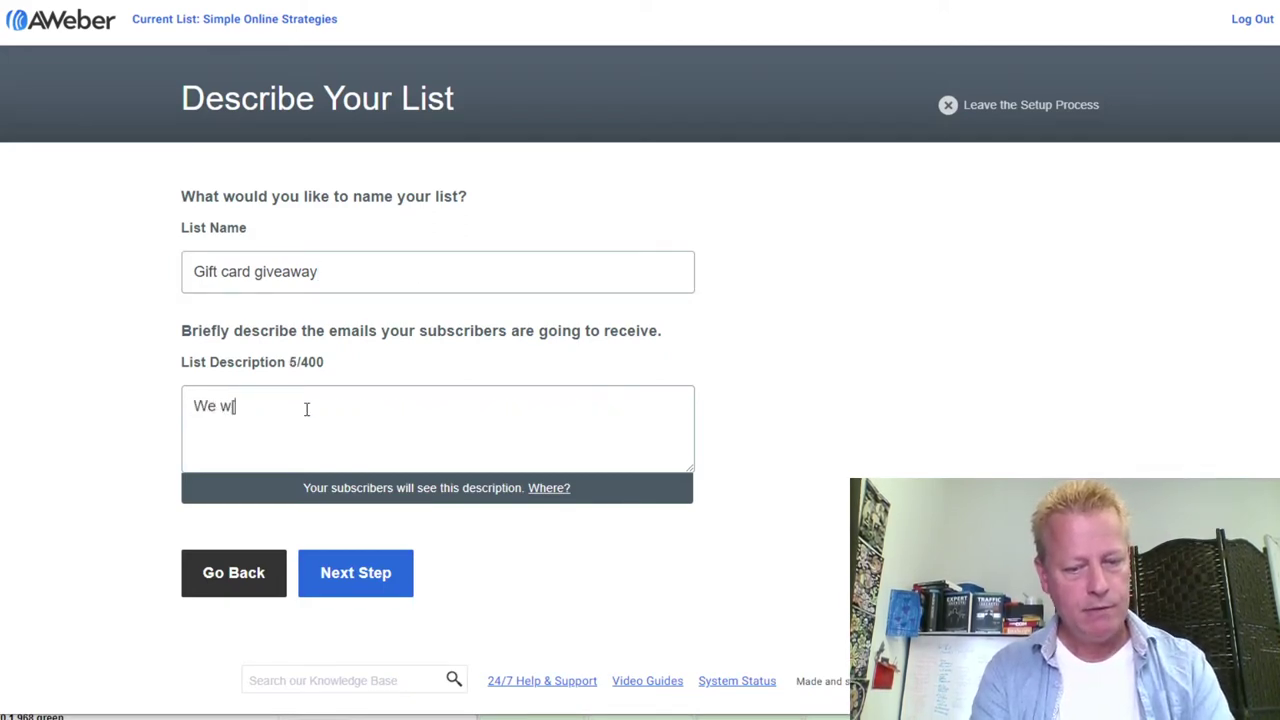
{"action": "key", "text": "BackSpace"}
{"action": "key", "text": "BackSpace"}
{"action": "key", "text": "BackSpace"}
{"action": "key", "text": "BackSpace"}
{"action": "key", "text": "BackSpace"}
{"action": "key", "text": "BackSpace"}
{"action": "key", "text": "BackSpace"}
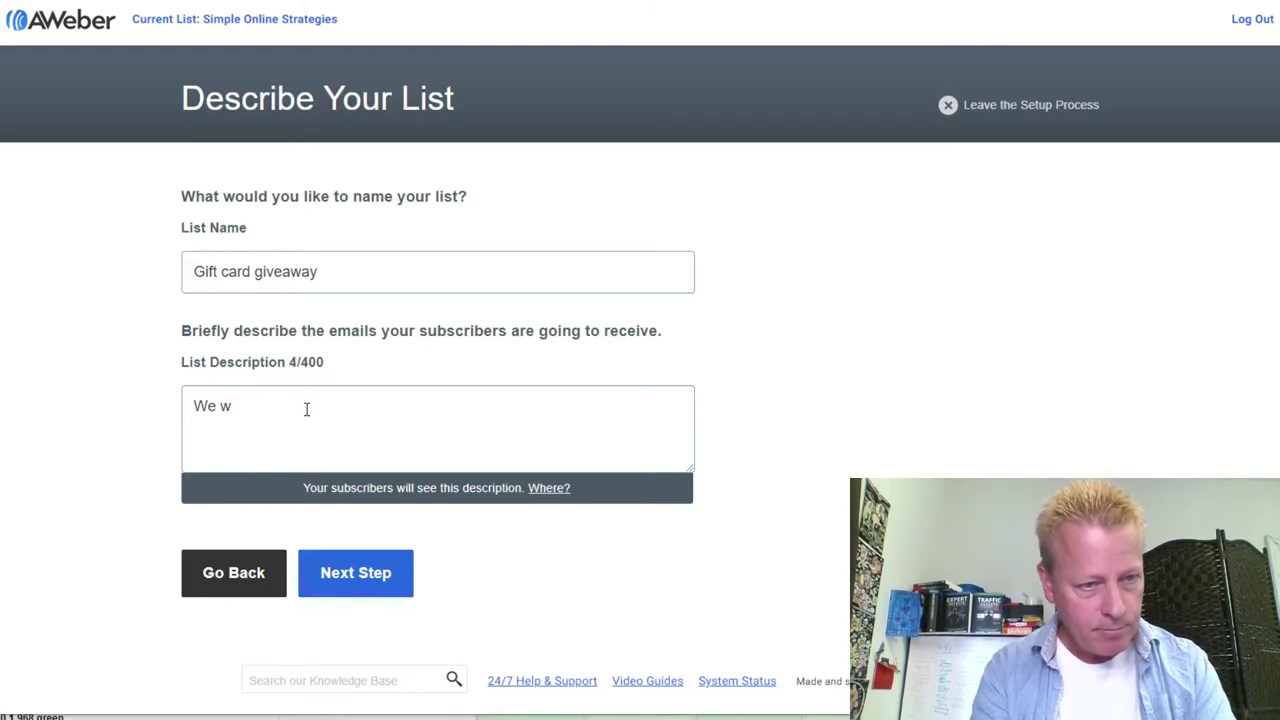
{"action": "type", "text": "pick a new wi"}
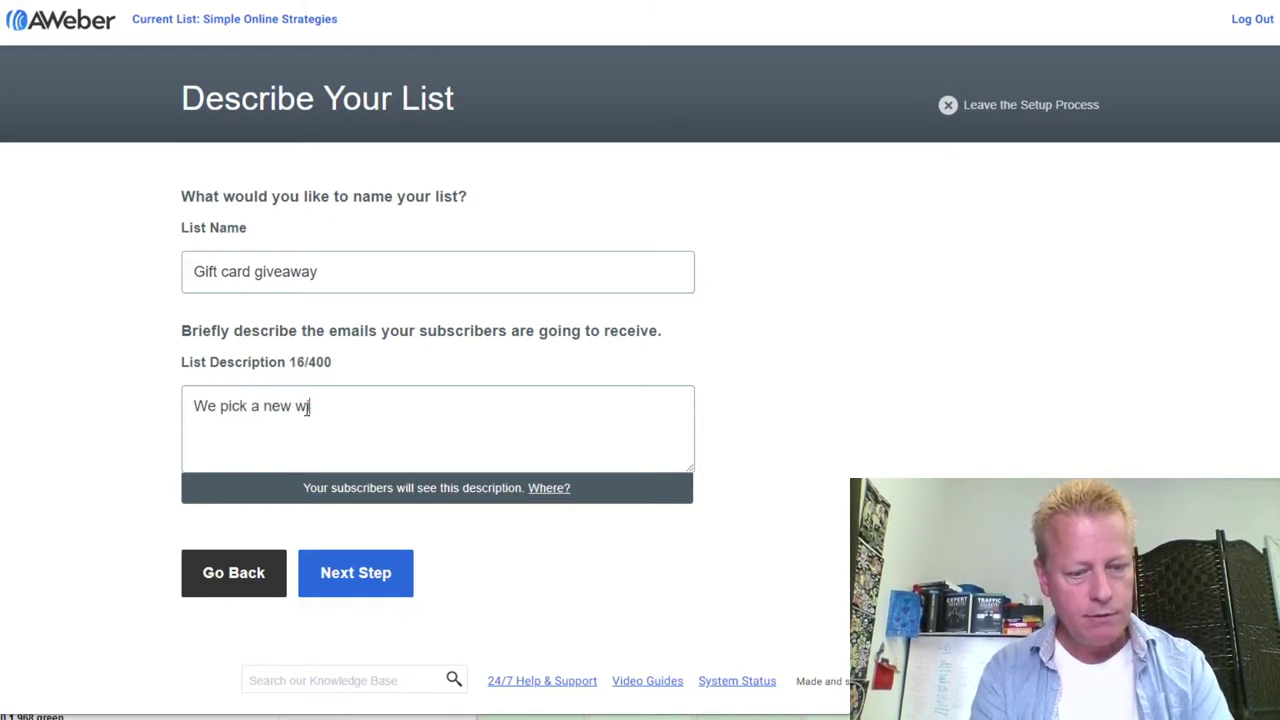
{"action": "type", "text": "nner from this list every day"}
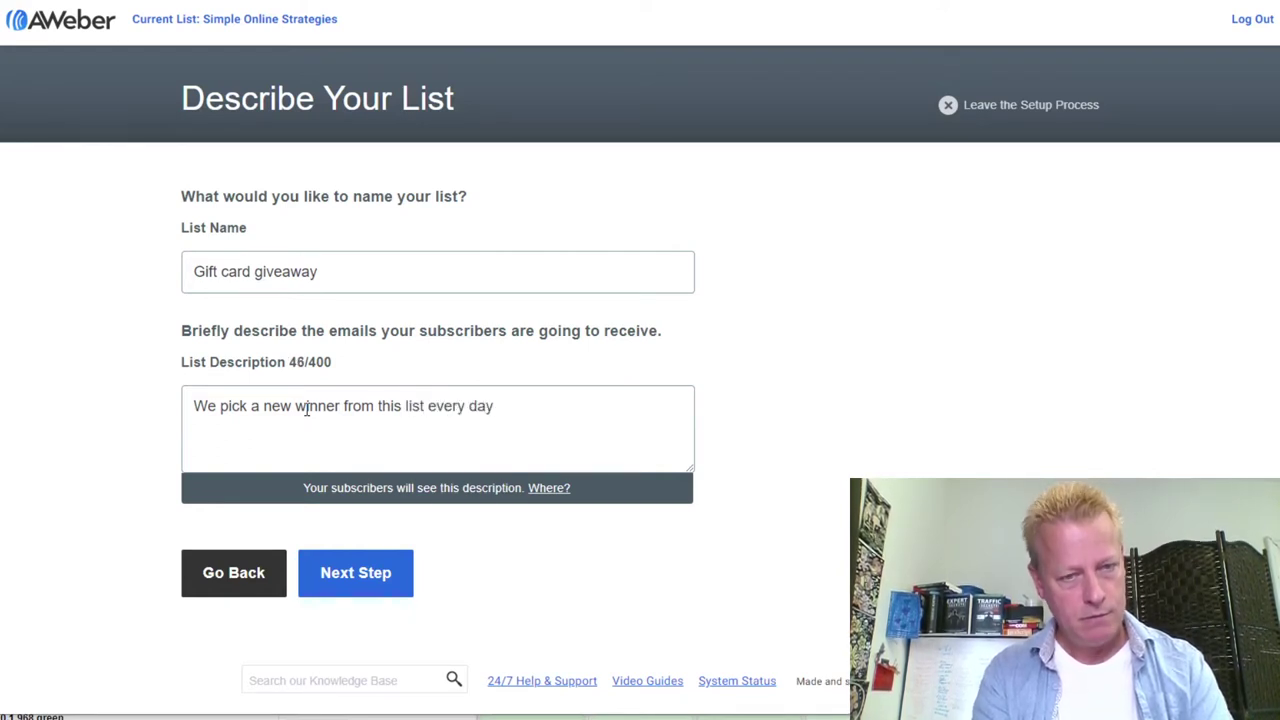
{"action": "type", "text": " ortime we have"}
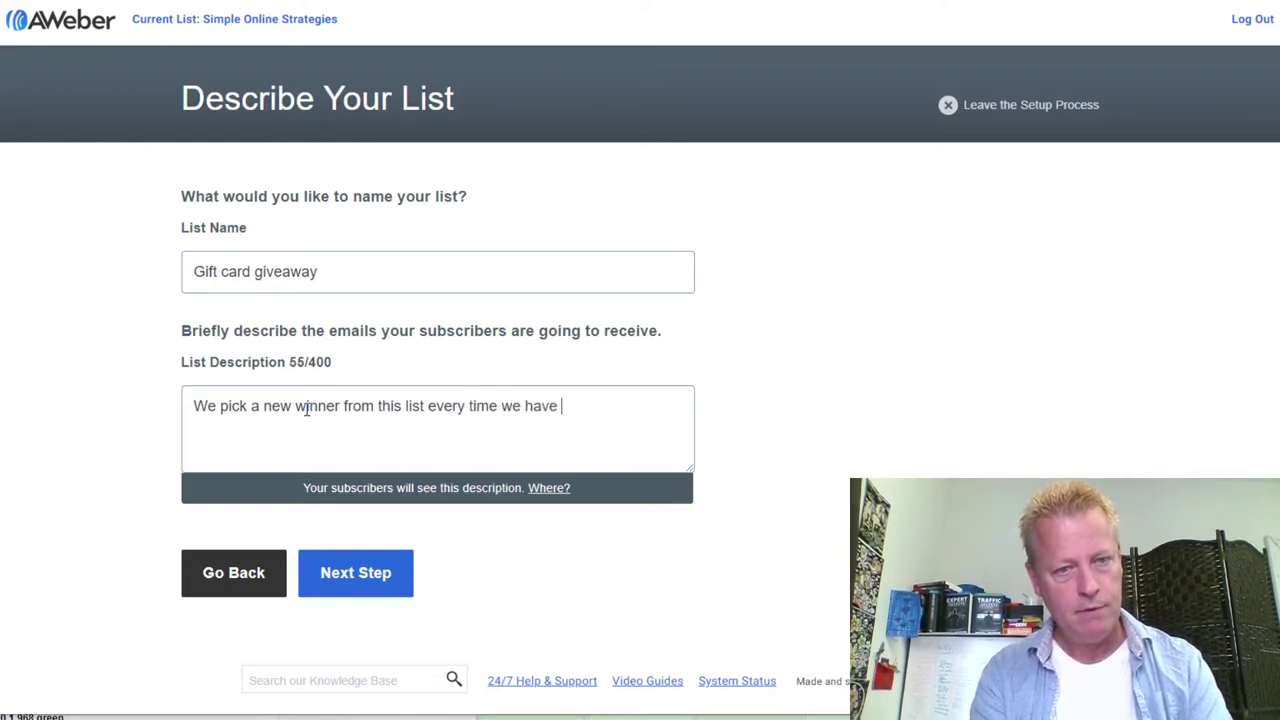
{"action": "type", "text": " a se"}
{"action": "key", "text": "BackSpace"}
{"action": "key", "text": "BackSpace"}
{"action": "type", "text": "c"}
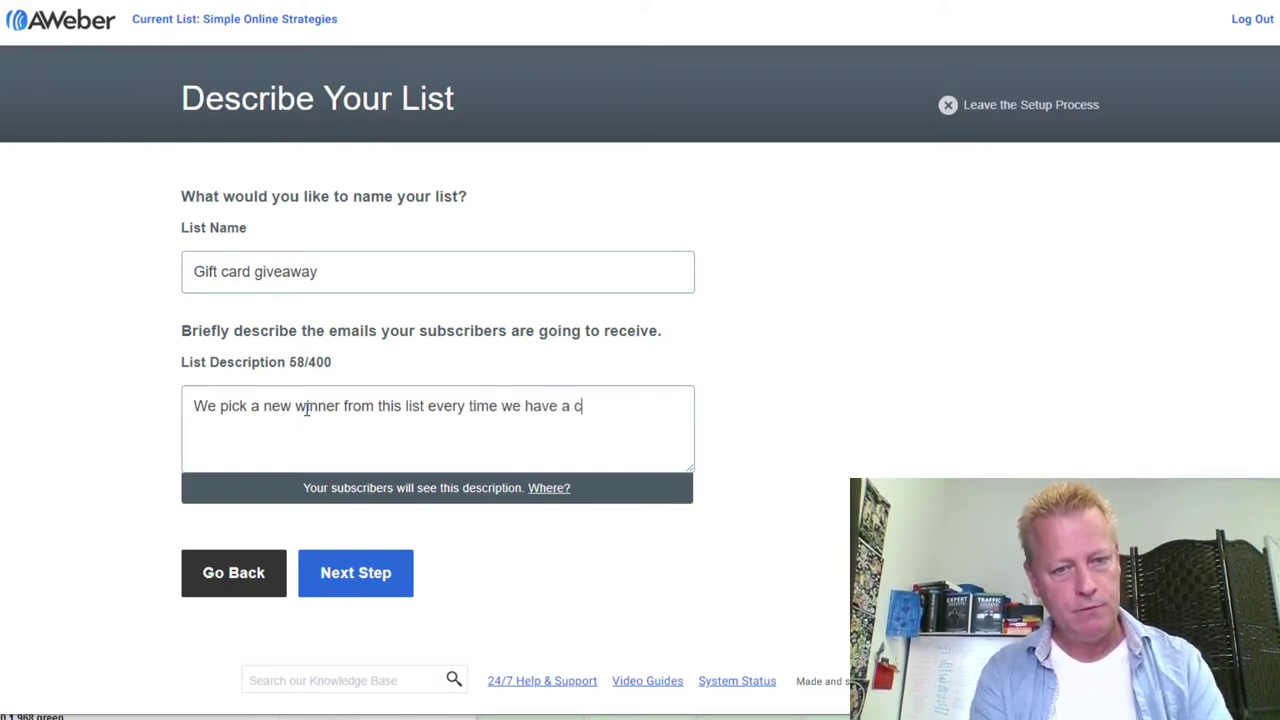
{"action": "type", "text": "ertain umber o"}
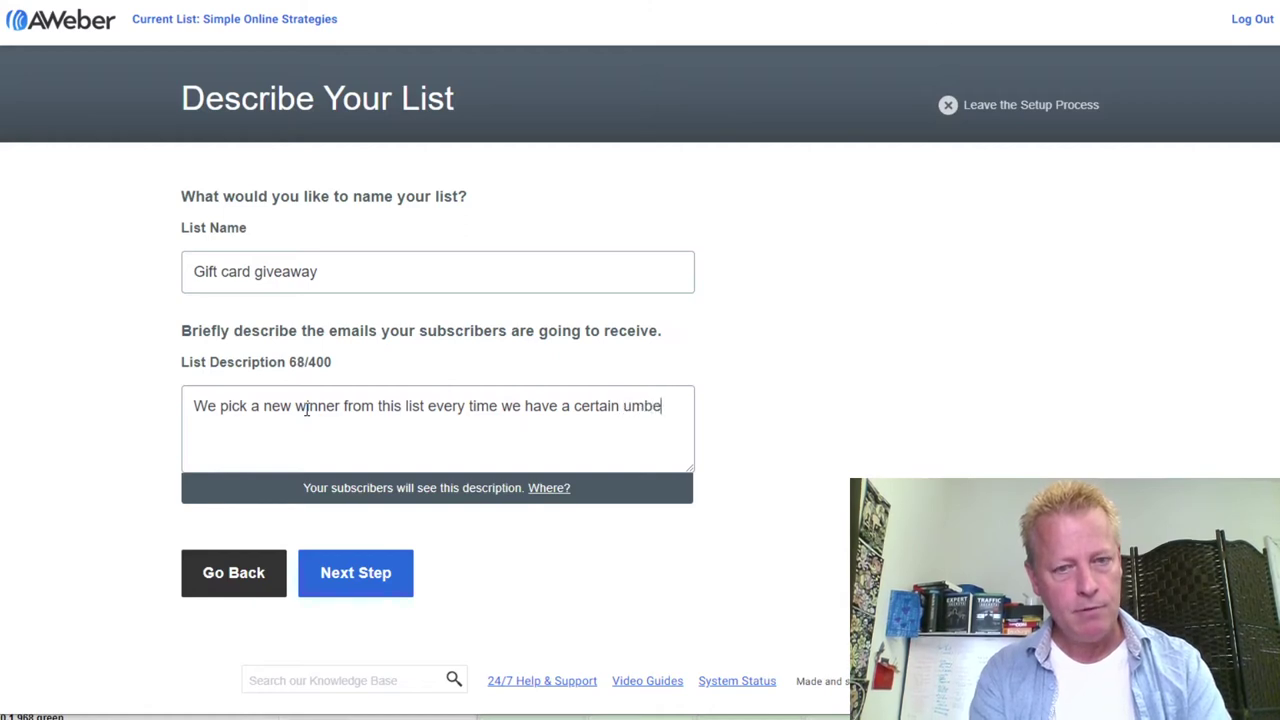
{"action": "key", "text": "BackSpace"}
{"action": "key", "text": "BackSpace"}
{"action": "key", "text": "BackSpace"}
{"action": "key", "text": "BackSpace"}
{"action": "key", "text": "BackSpace"}
{"action": "key", "text": "BackSpace"}
{"action": "key", "text": "BackSpace"}
{"action": "type", "text": "number of new subscriberd"}
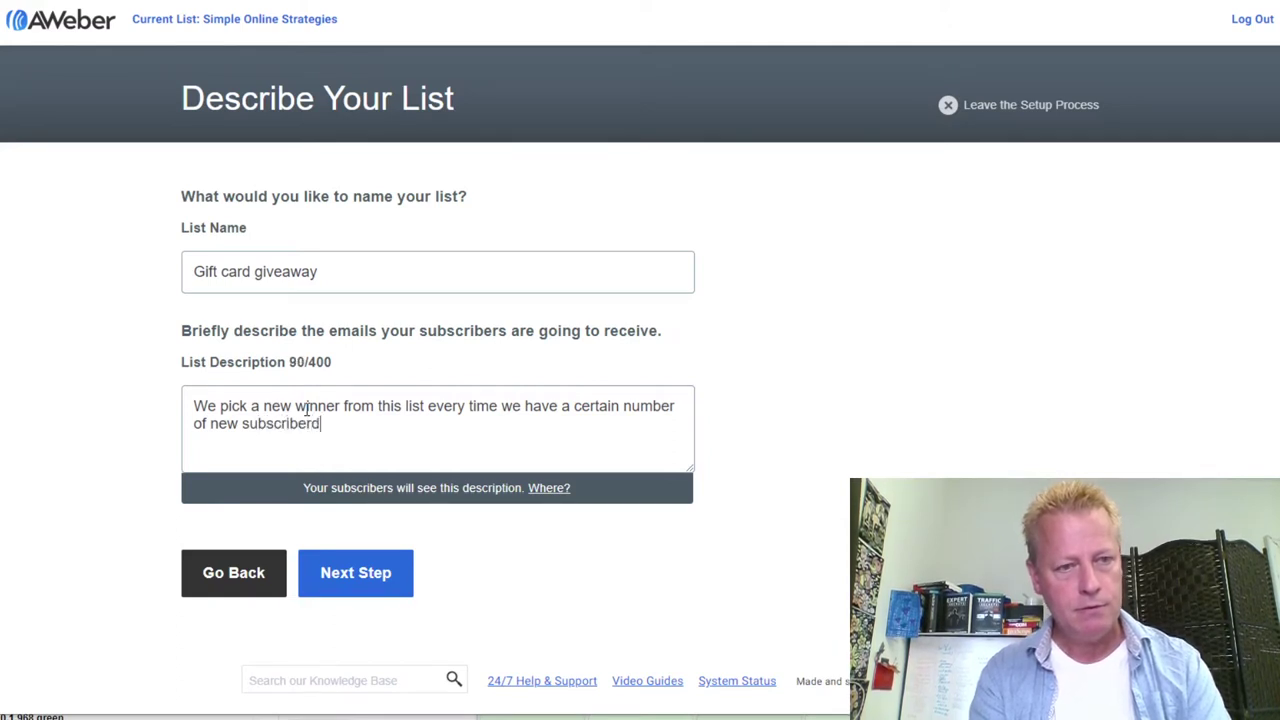
{"action": "key", "text": "BackSpace"}
{"action": "type", "text": "s. Make sure to "}
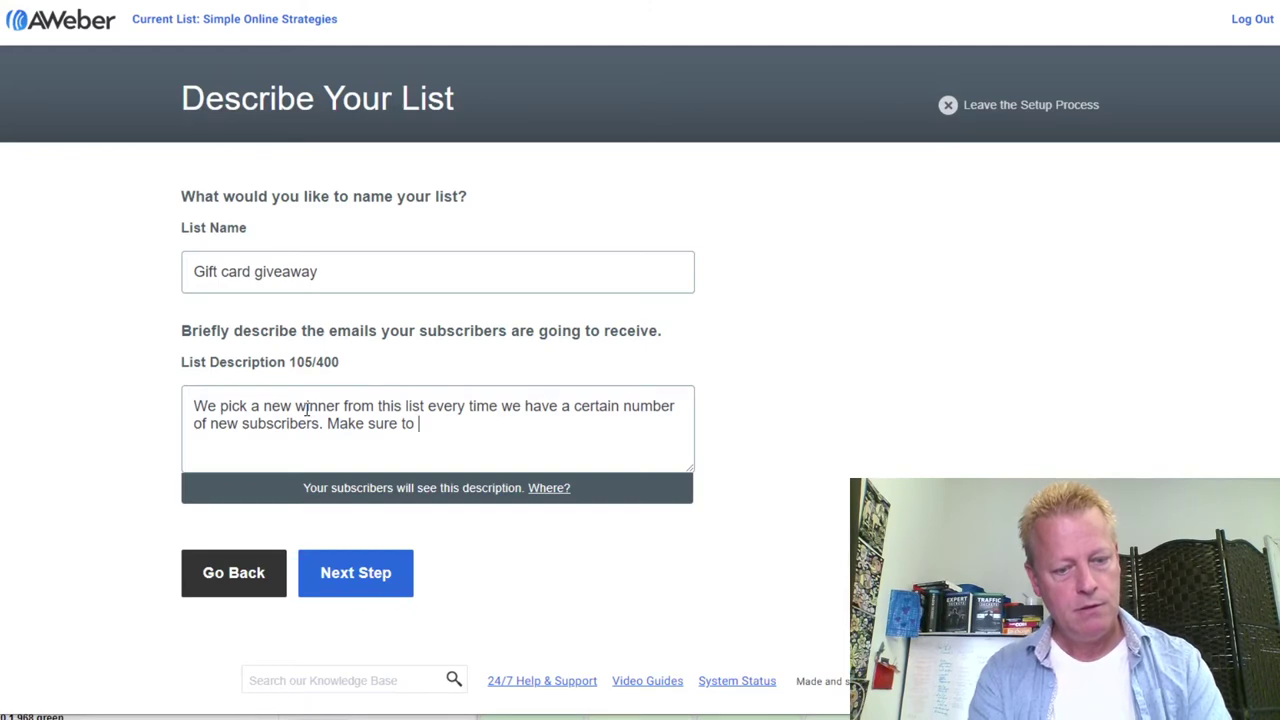
{"action": "type", "text": "keep "}
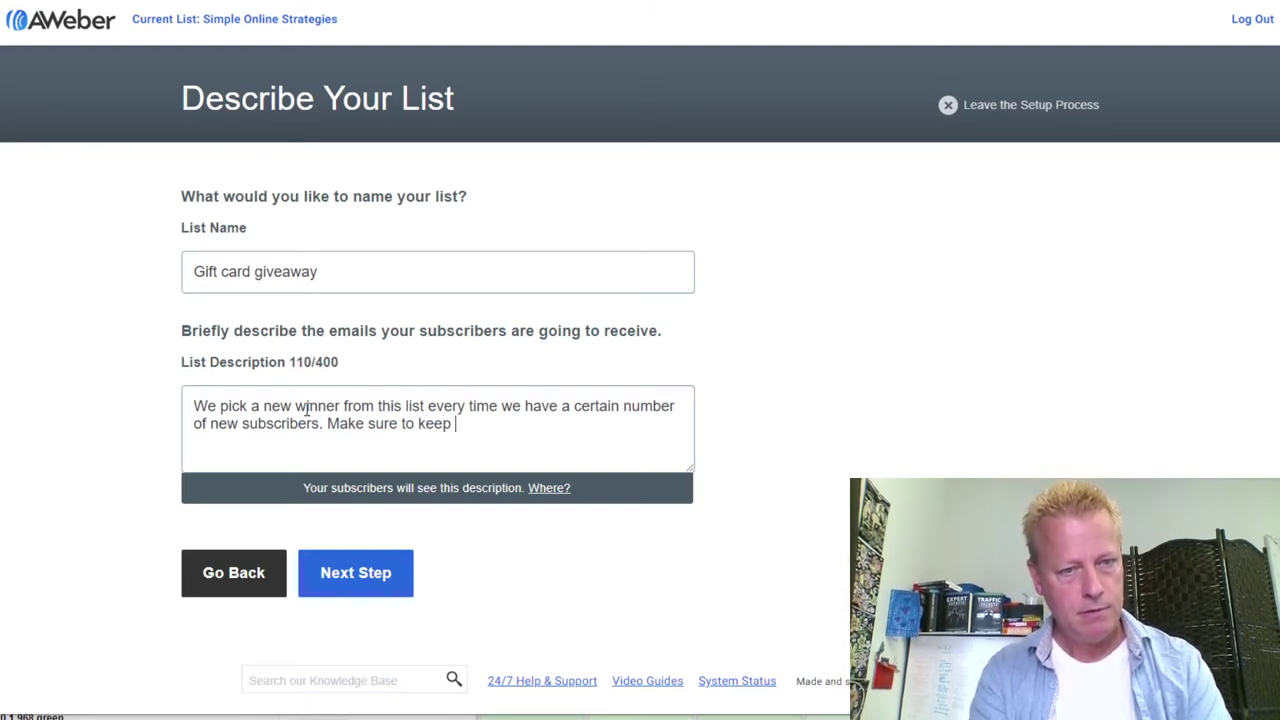
{"action": "type", "text": "an eye outas you co"}
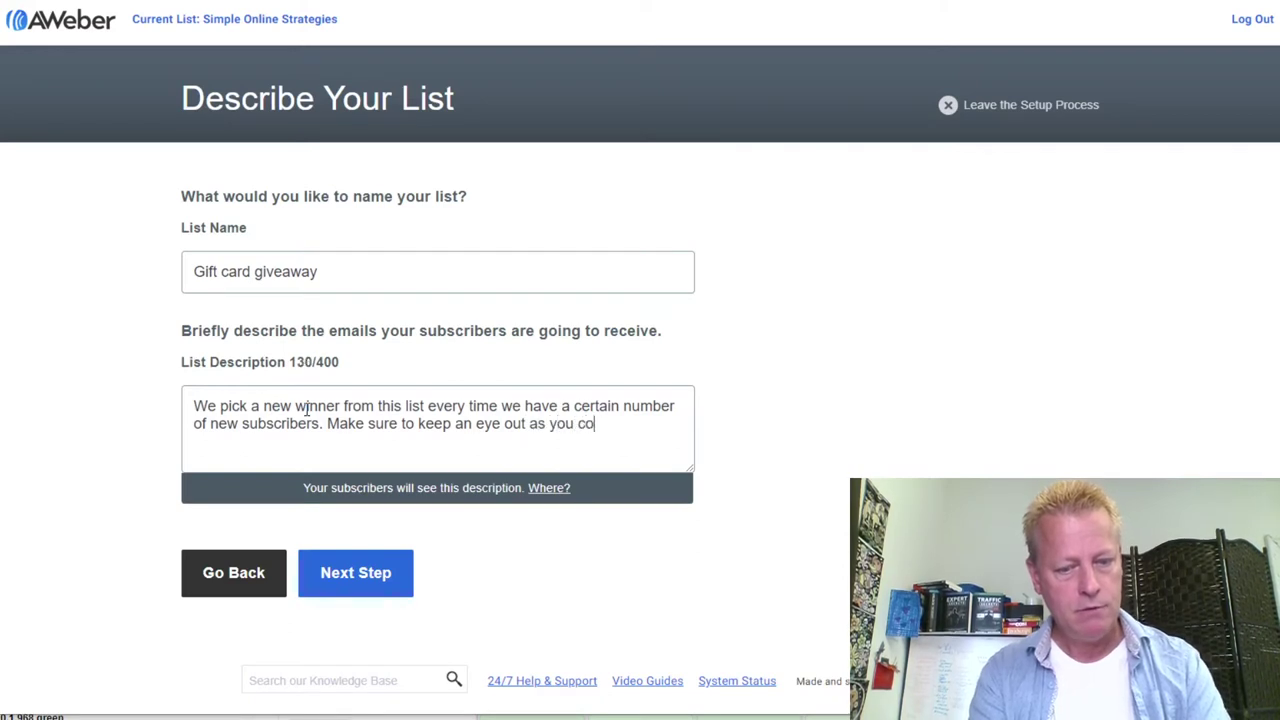
{"action": "type", "text": "uld be the n"}
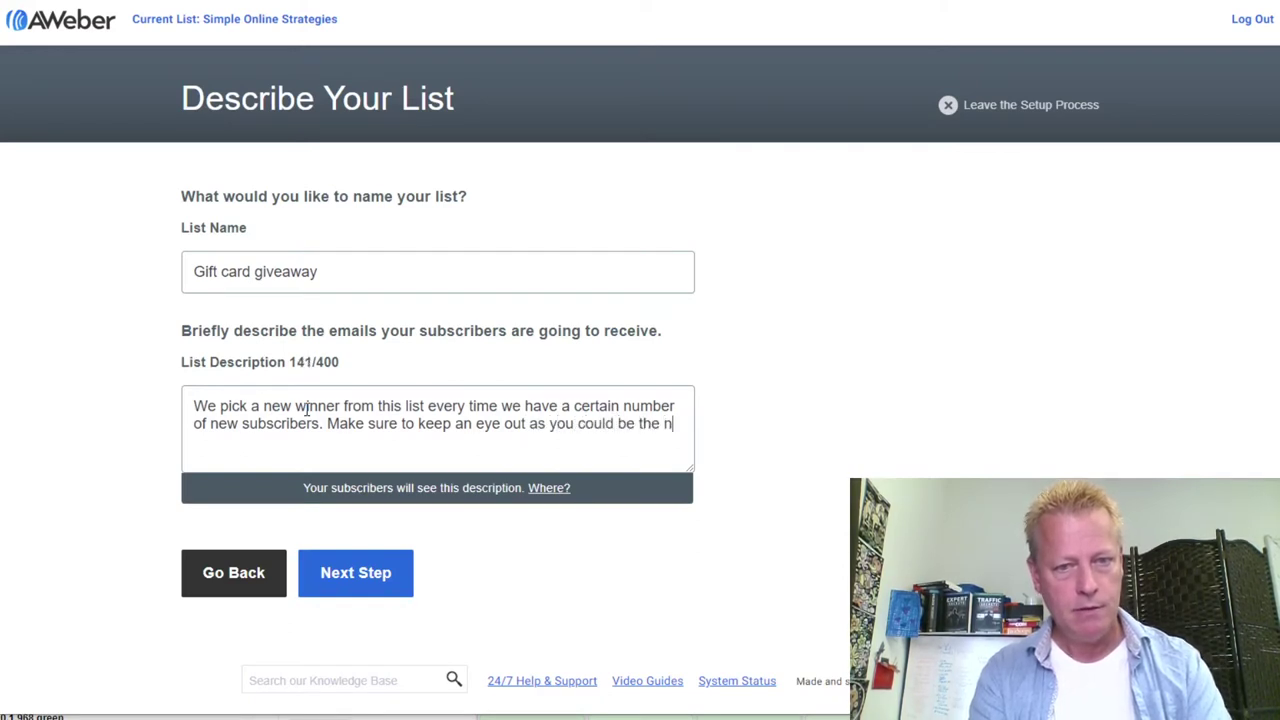
{"action": "type", "text": "ext winner!"}
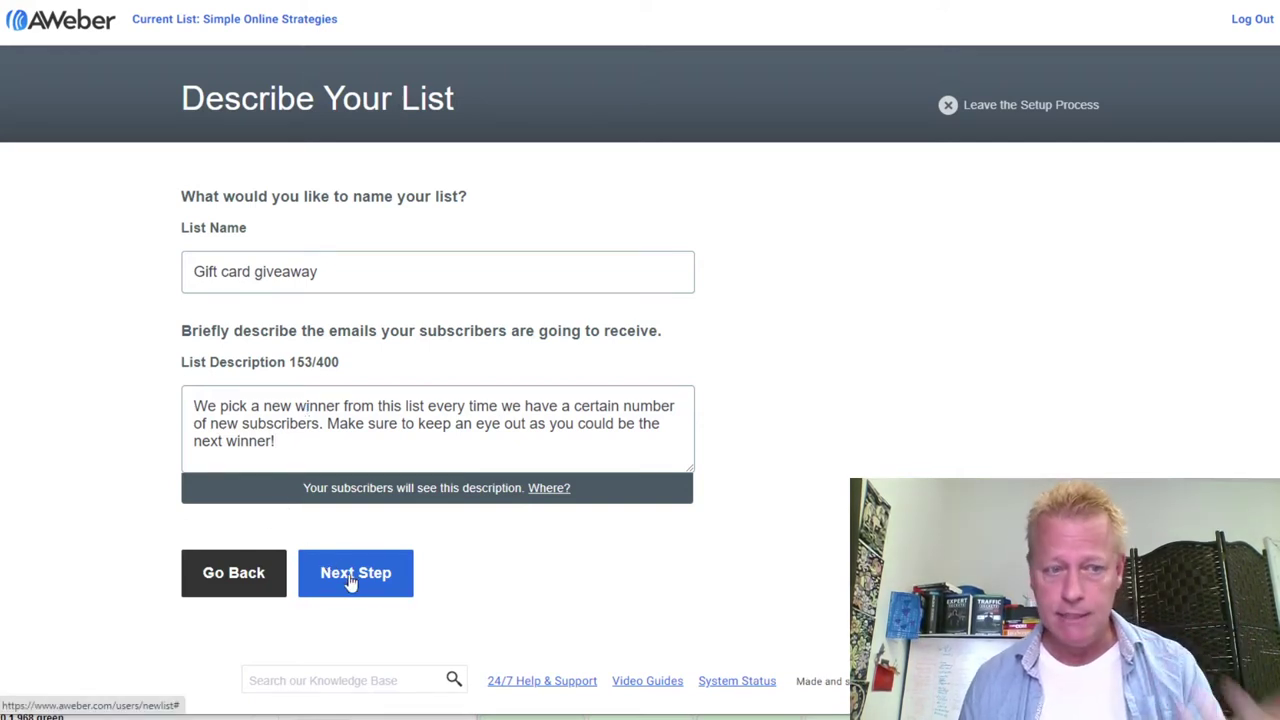
{"action": "left_click_drag", "start_coordinate": [300, 425], "coordinate": [190, 408]}
Approve the default confirmation message and create the Gift card giveaway list
{"action": "left_click", "coordinate": [230, 424]}
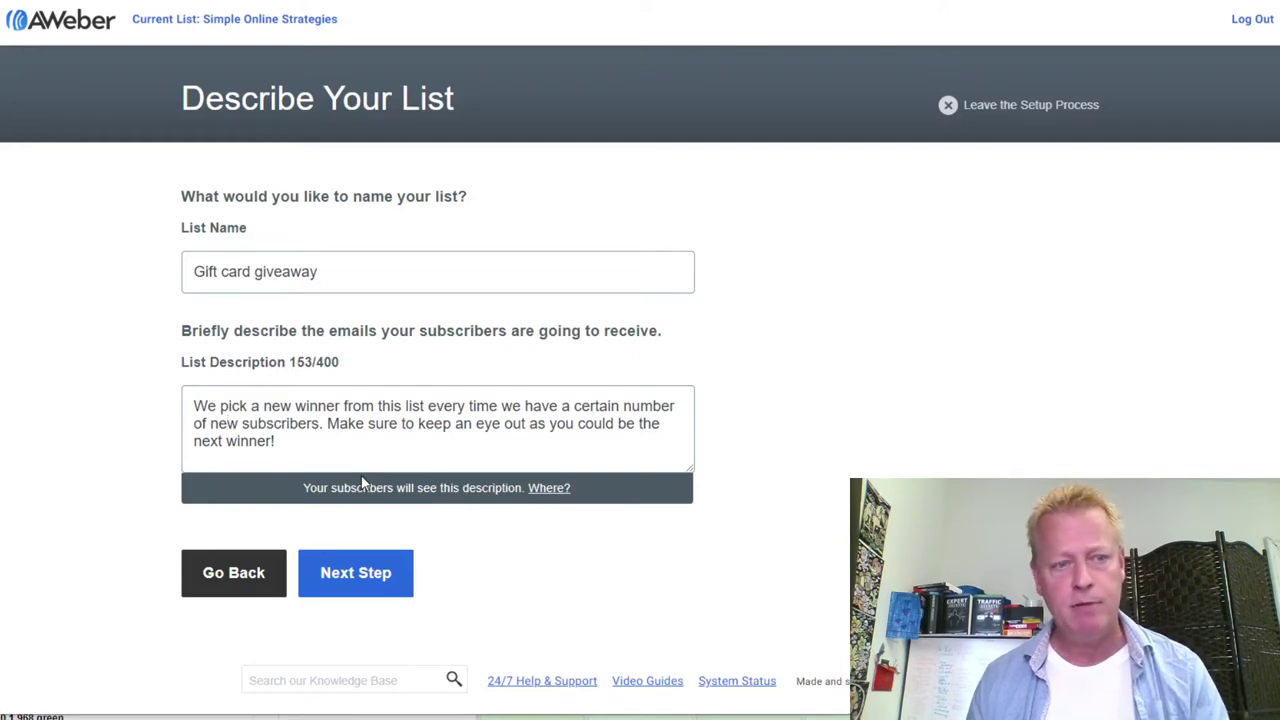
{"action": "left_click", "coordinate": [366, 590]}
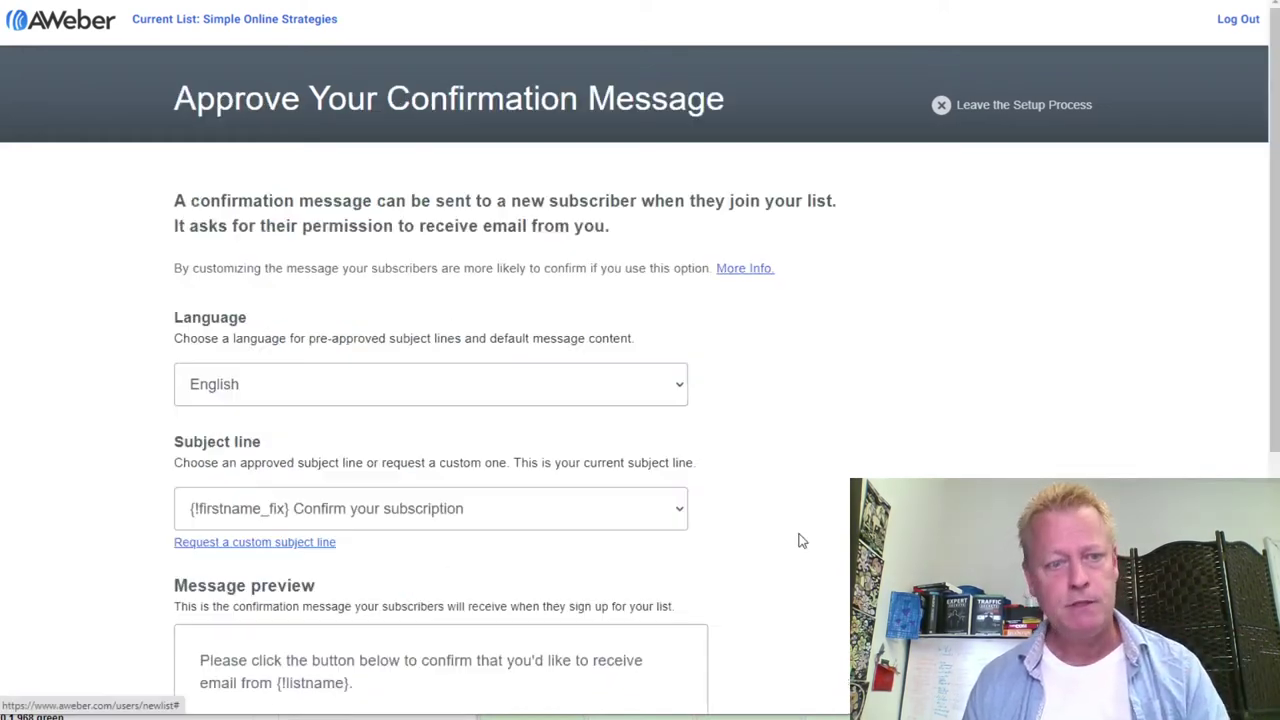
{"action": "scroll", "coordinate": [790, 511], "scroll_direction": "down", "scroll_amount": 3}
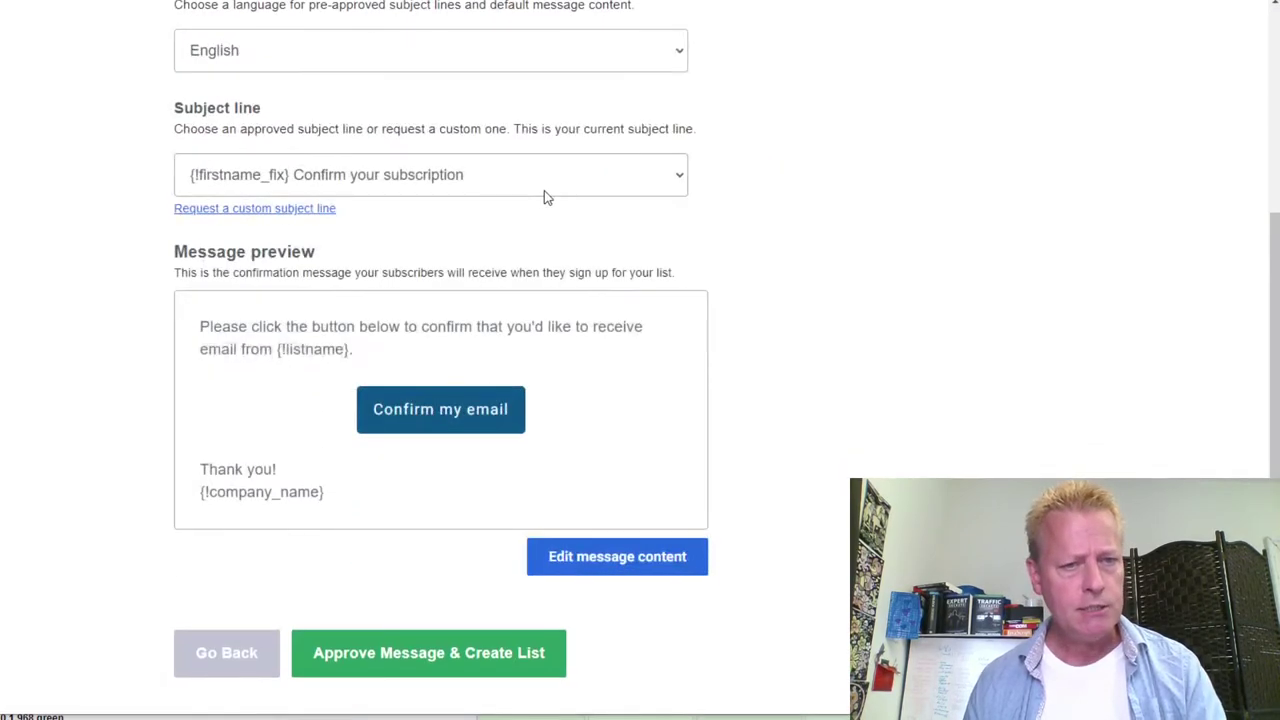
{"action": "left_click", "coordinate": [407, 652]}
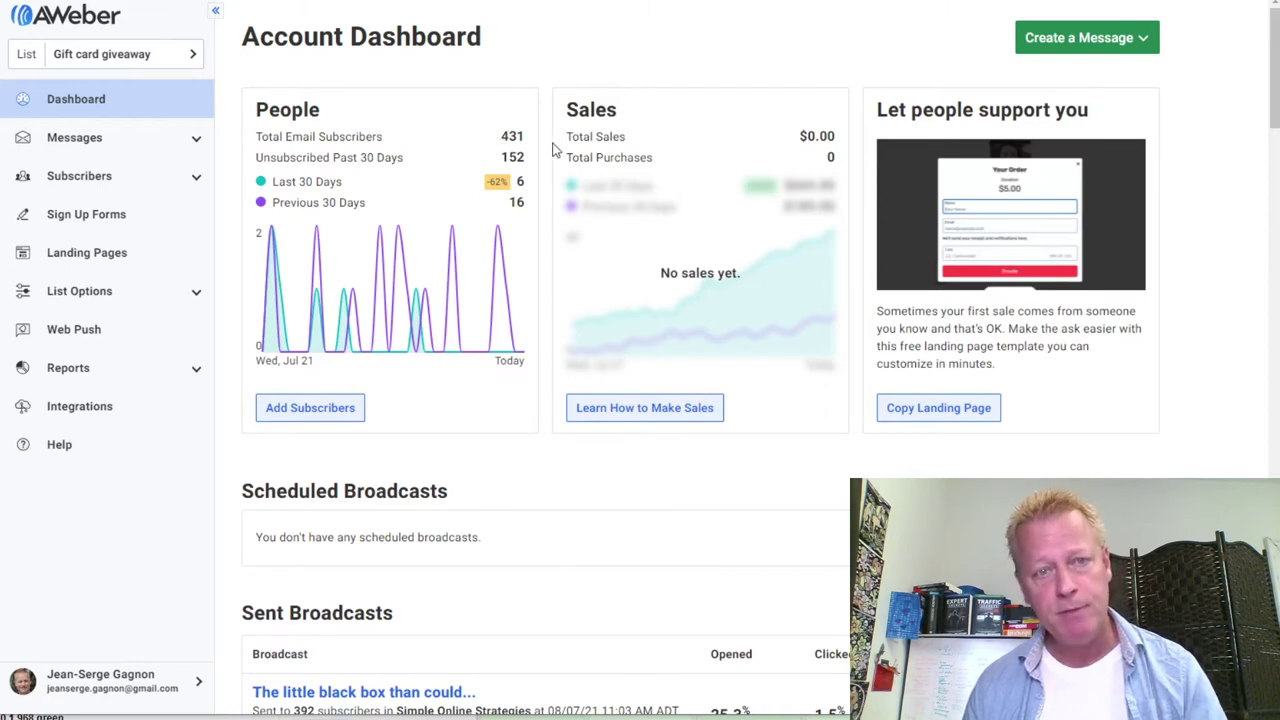
{"action": "scroll", "coordinate": [585, 590], "scroll_direction": "down", "scroll_amount": 3}
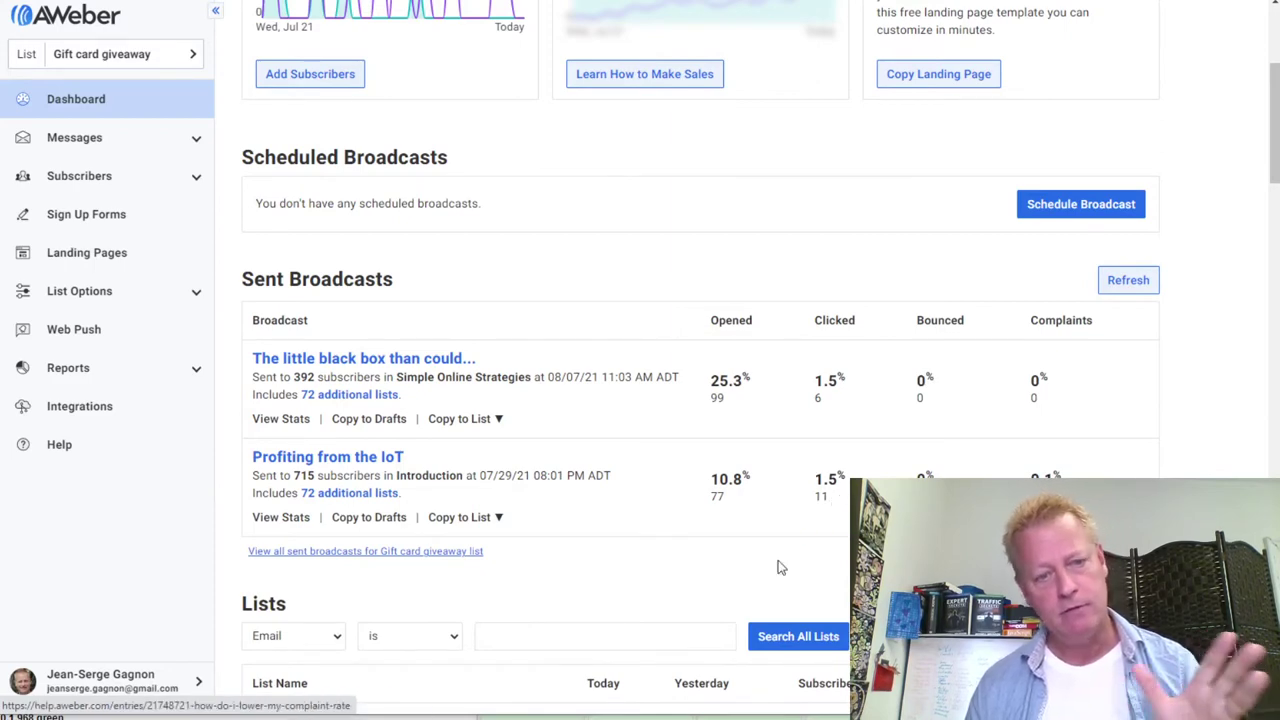
{"action": "scroll", "coordinate": [594, 543], "scroll_direction": "up", "scroll_amount": 3}
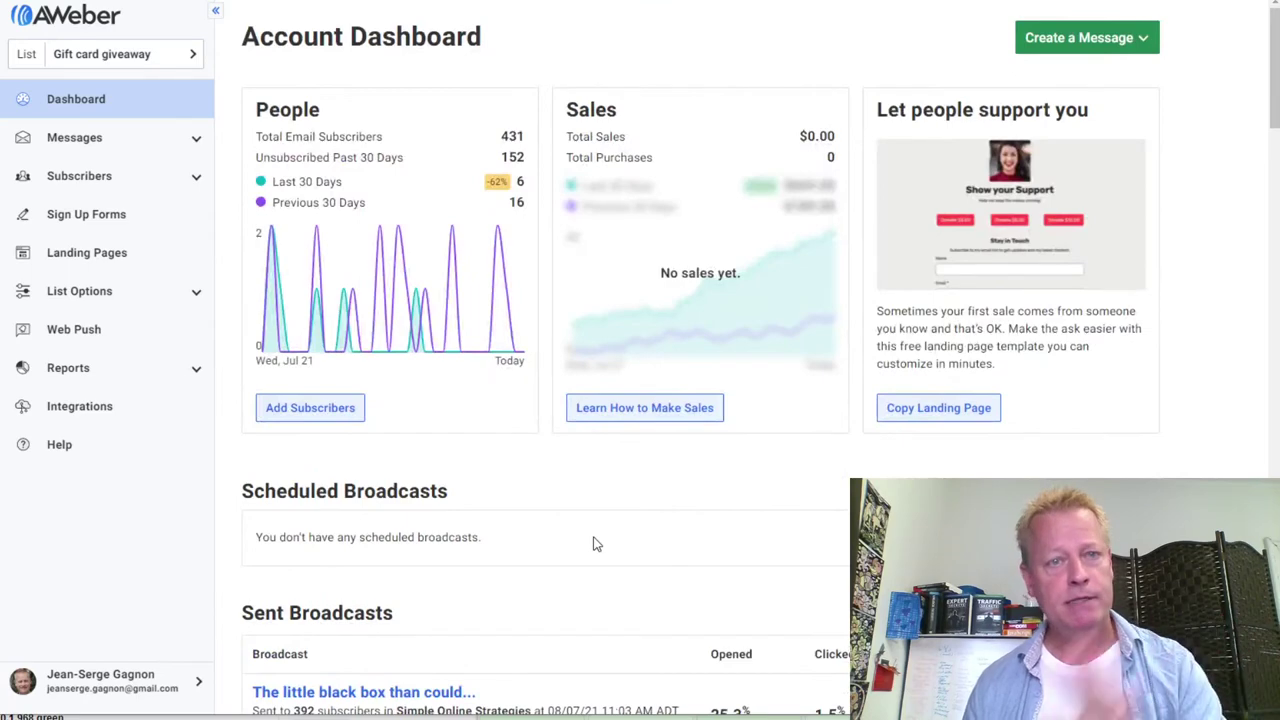
{"action": "scroll", "coordinate": [594, 543], "scroll_direction": "down", "scroll_amount": 4}
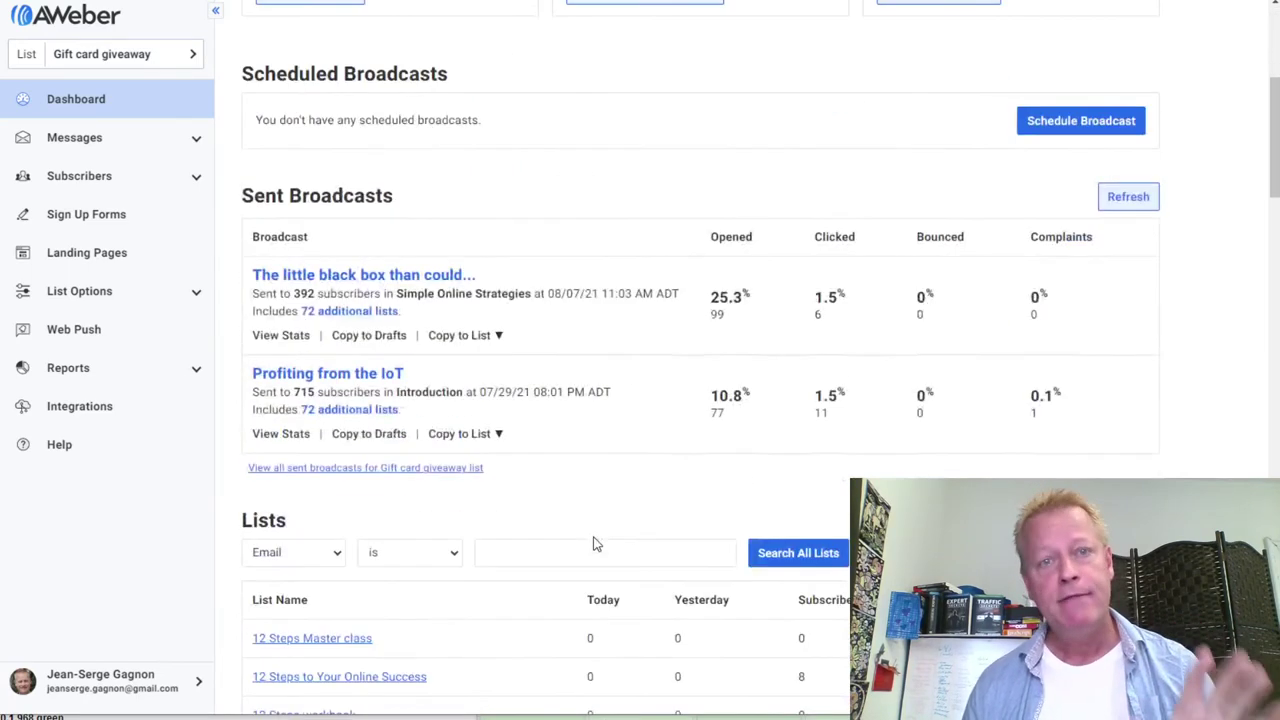
{"action": "scroll", "coordinate": [594, 543], "scroll_direction": "up", "scroll_amount": 4}
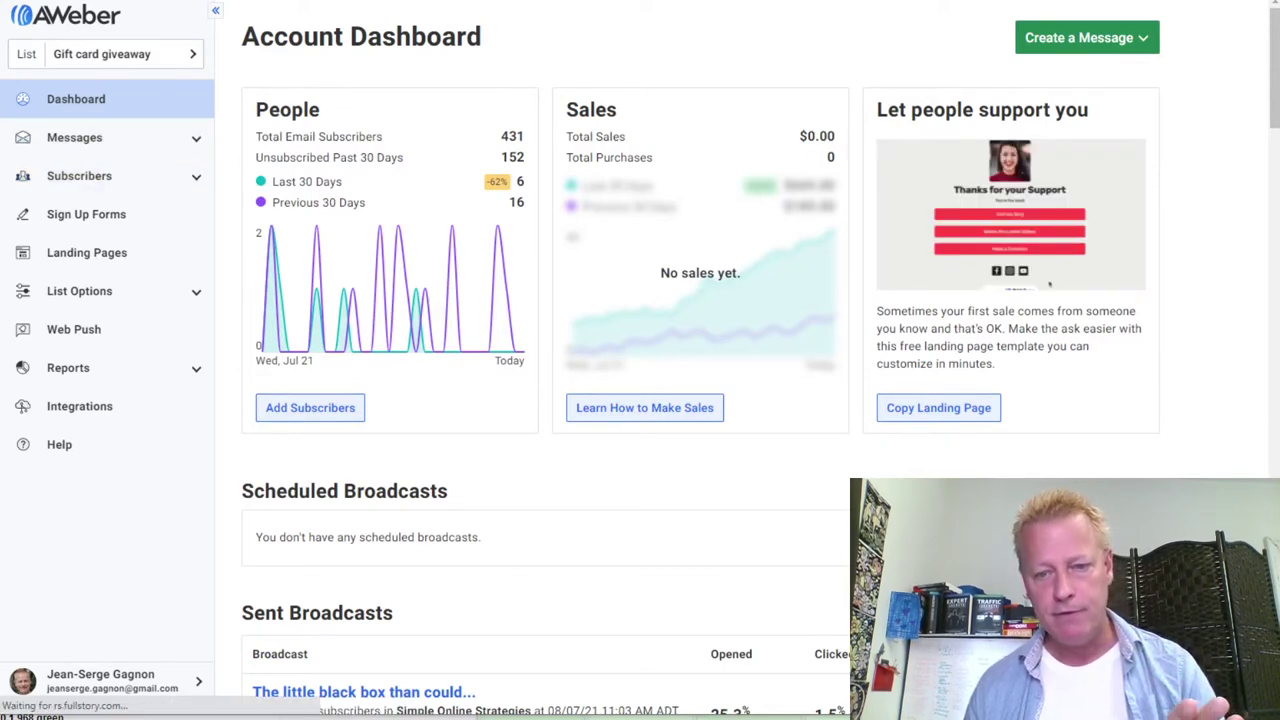
In the notes.txt gift-card plan, highlight step 5 (email list) and step 1 (gift cards)
{"action": "key", "text": "alt+Tab"}
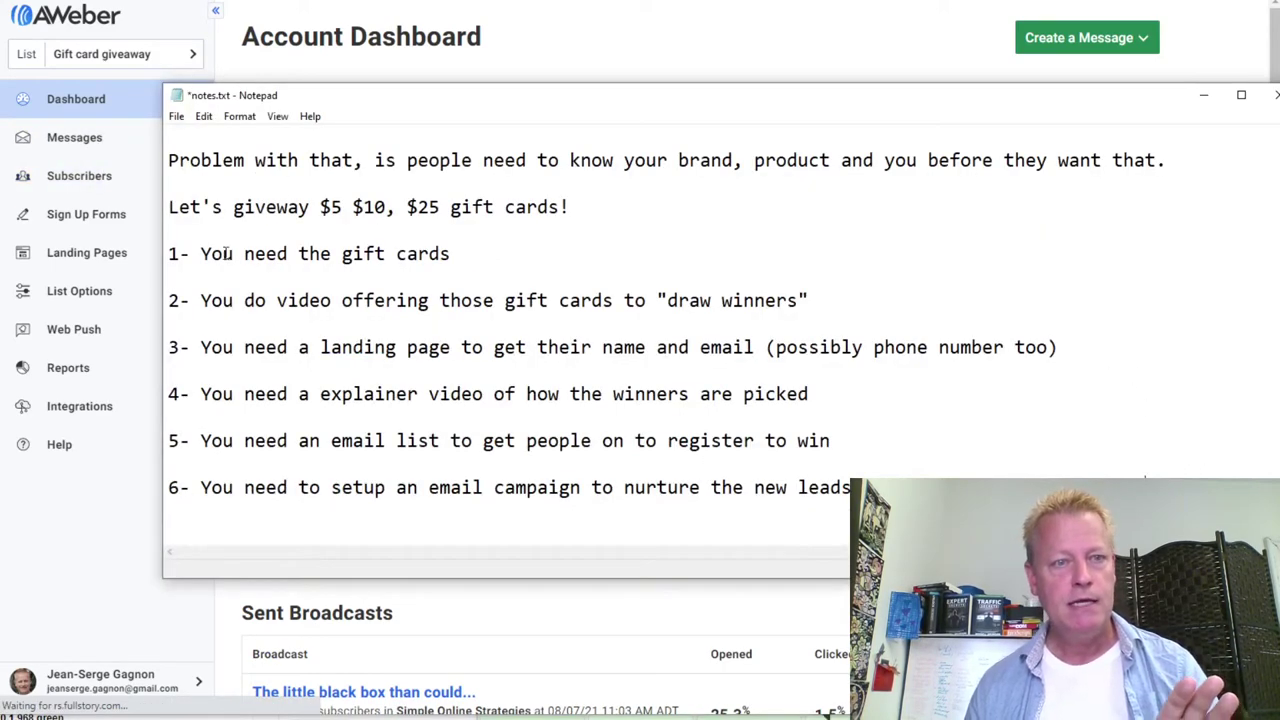
{"action": "left_click_drag", "start_coordinate": [224, 254], "coordinate": [332, 254]}
{"action": "left_click", "coordinate": [294, 302]}
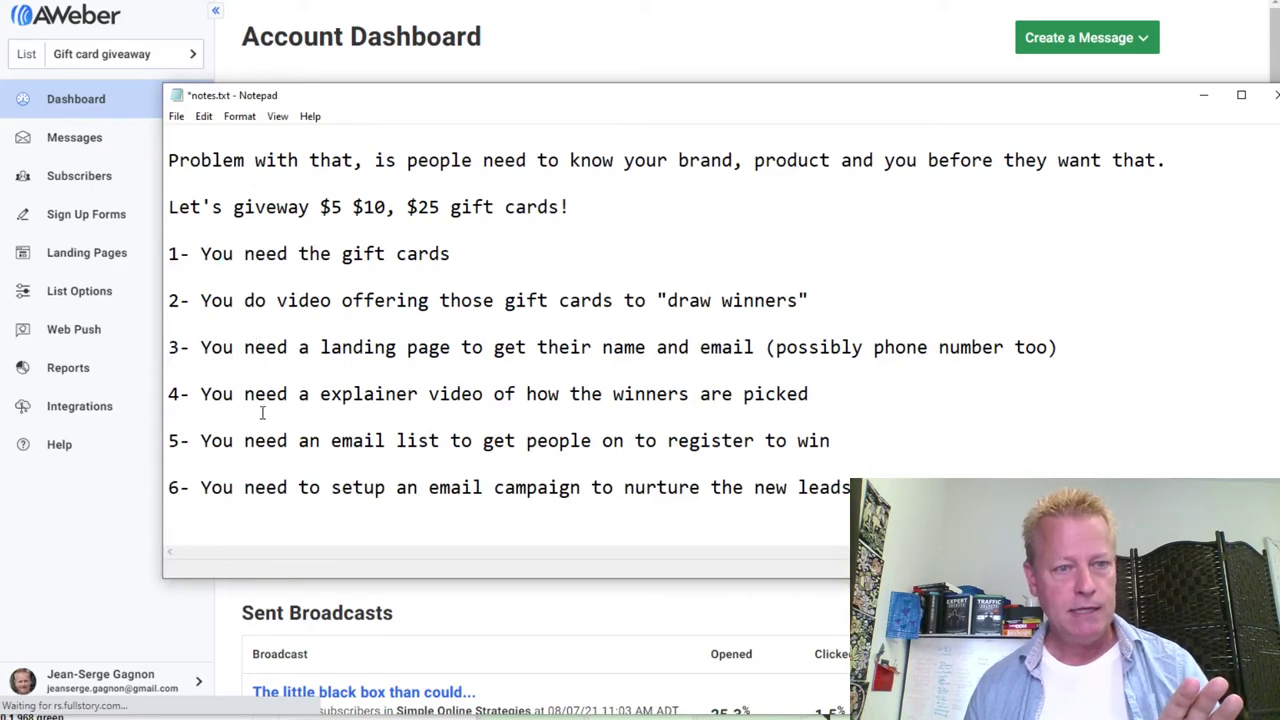
{"action": "left_click_drag", "start_coordinate": [201, 441], "coordinate": [840, 441]}
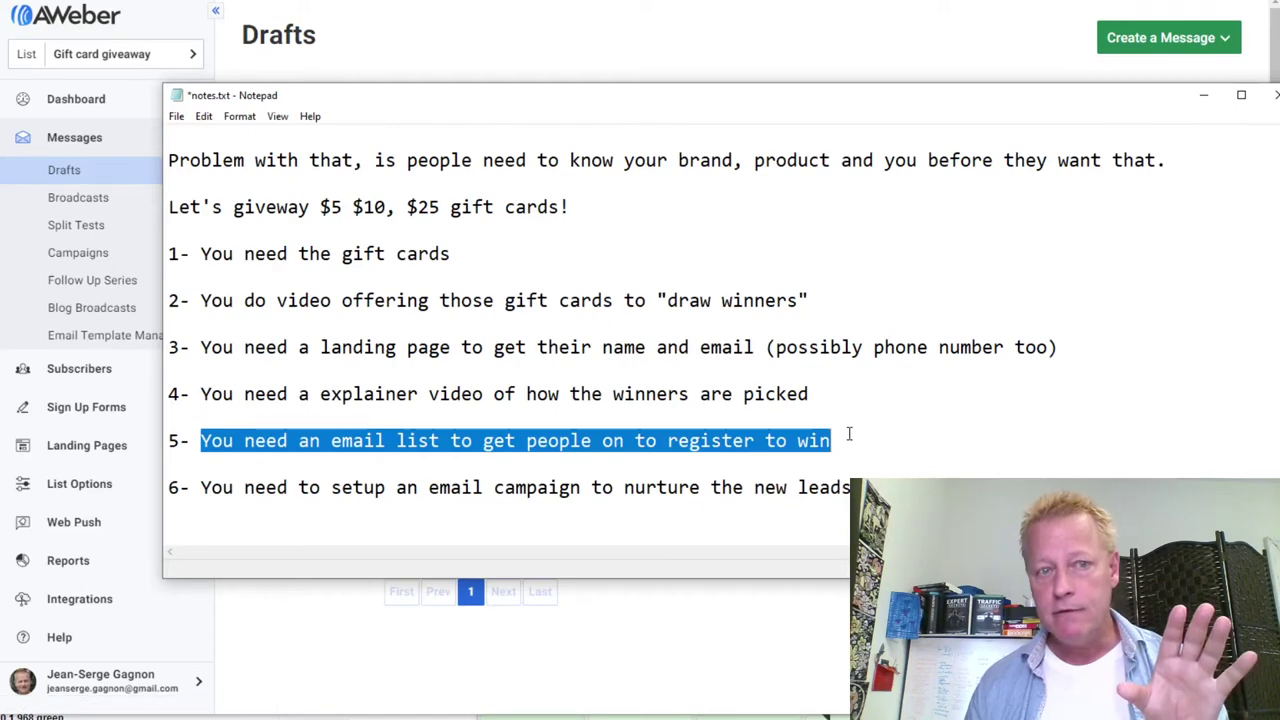
{"action": "left_click_drag", "start_coordinate": [205, 253], "coordinate": [471, 262]}
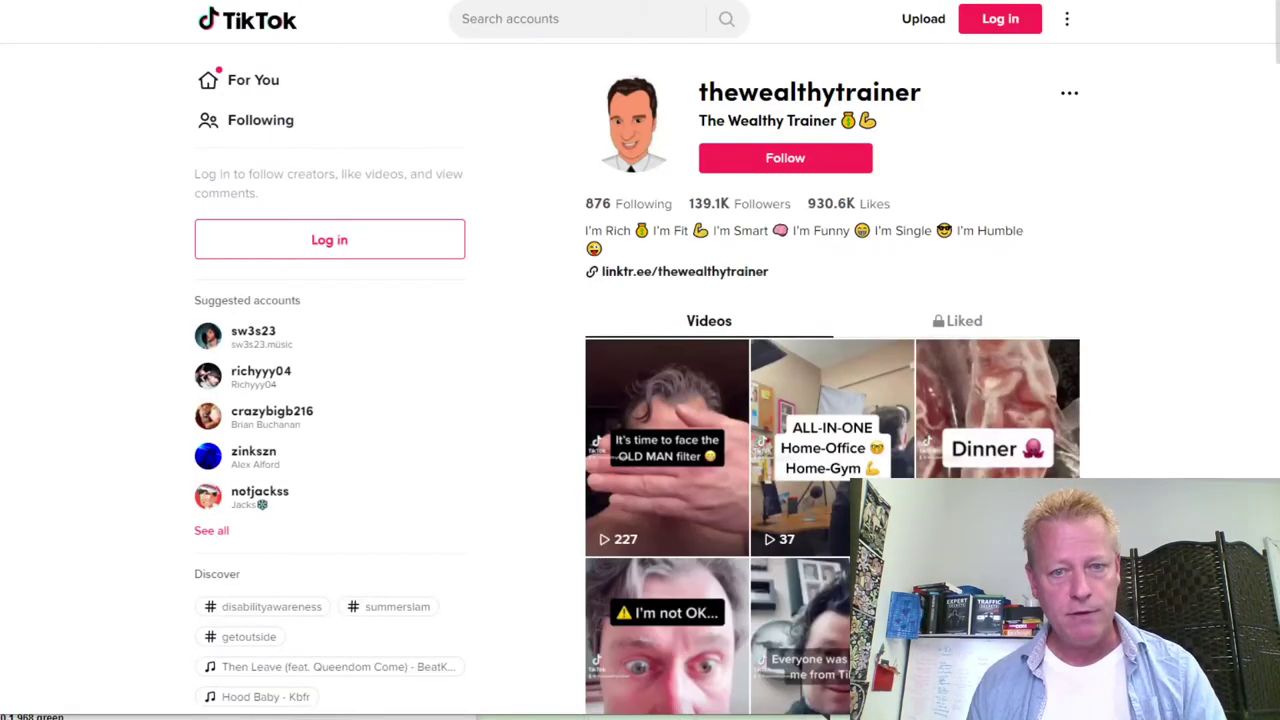
Browse thewealthytrainer's videos and visit the bio's Linktree page with the TikTok Gift Card Giveaway, then return to the profile
{"action": "scroll", "coordinate": [1085, 470], "scroll_direction": "down", "scroll_amount": 5}
{"action": "scroll", "coordinate": [1085, 470], "scroll_direction": "down", "scroll_amount": 12}
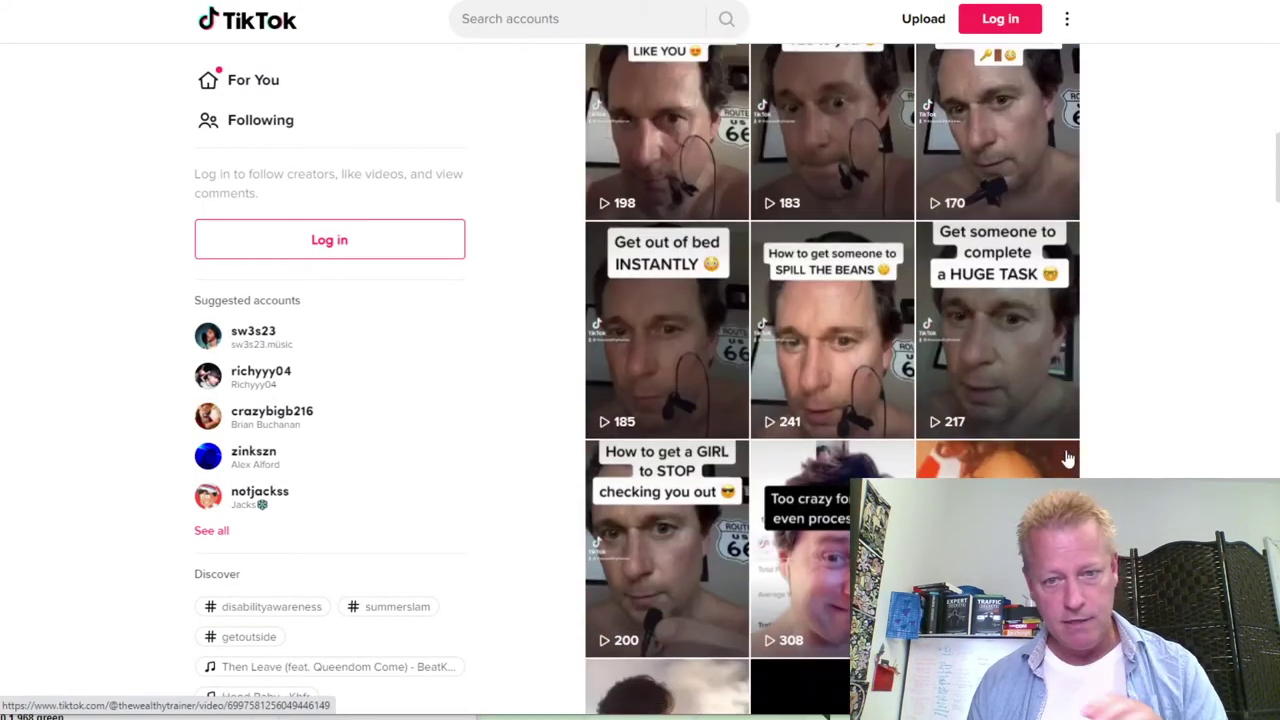
{"action": "scroll", "coordinate": [1066, 457], "scroll_direction": "down", "scroll_amount": 5}
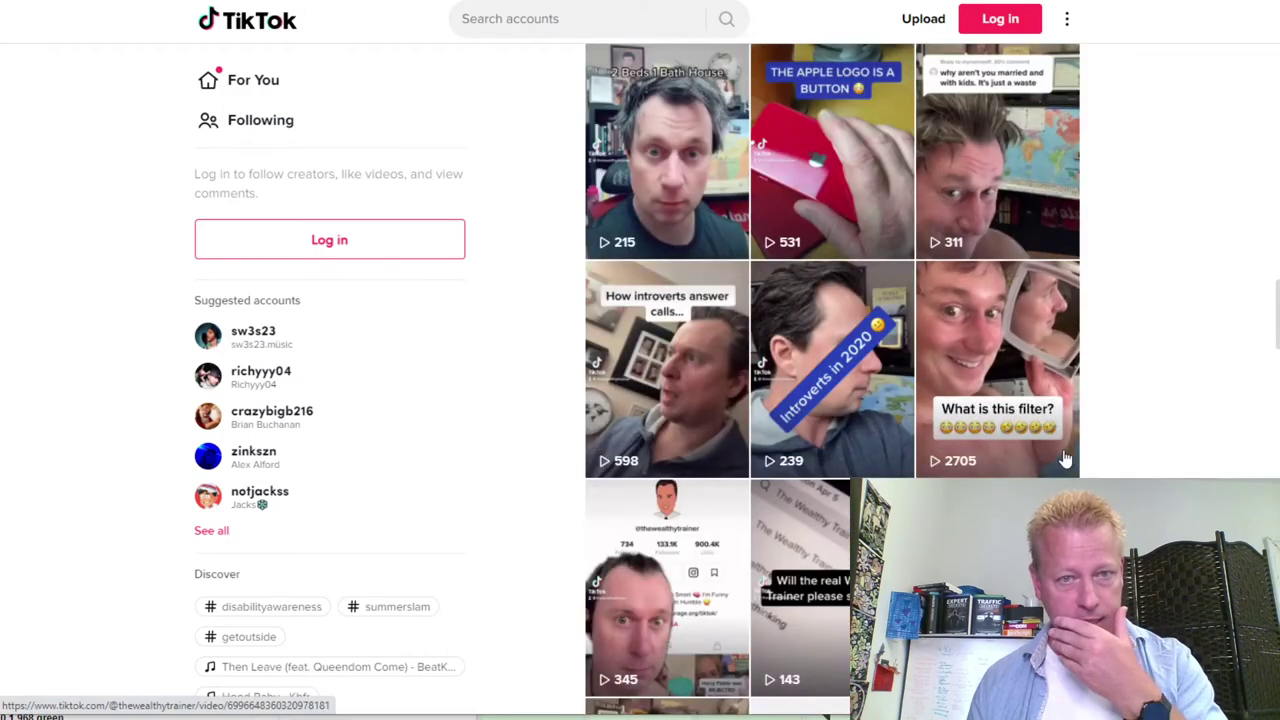
{"action": "scroll", "coordinate": [1066, 457], "scroll_direction": "up", "scroll_amount": 3}
{"action": "scroll", "coordinate": [1066, 457], "scroll_direction": "up", "scroll_amount": 15}
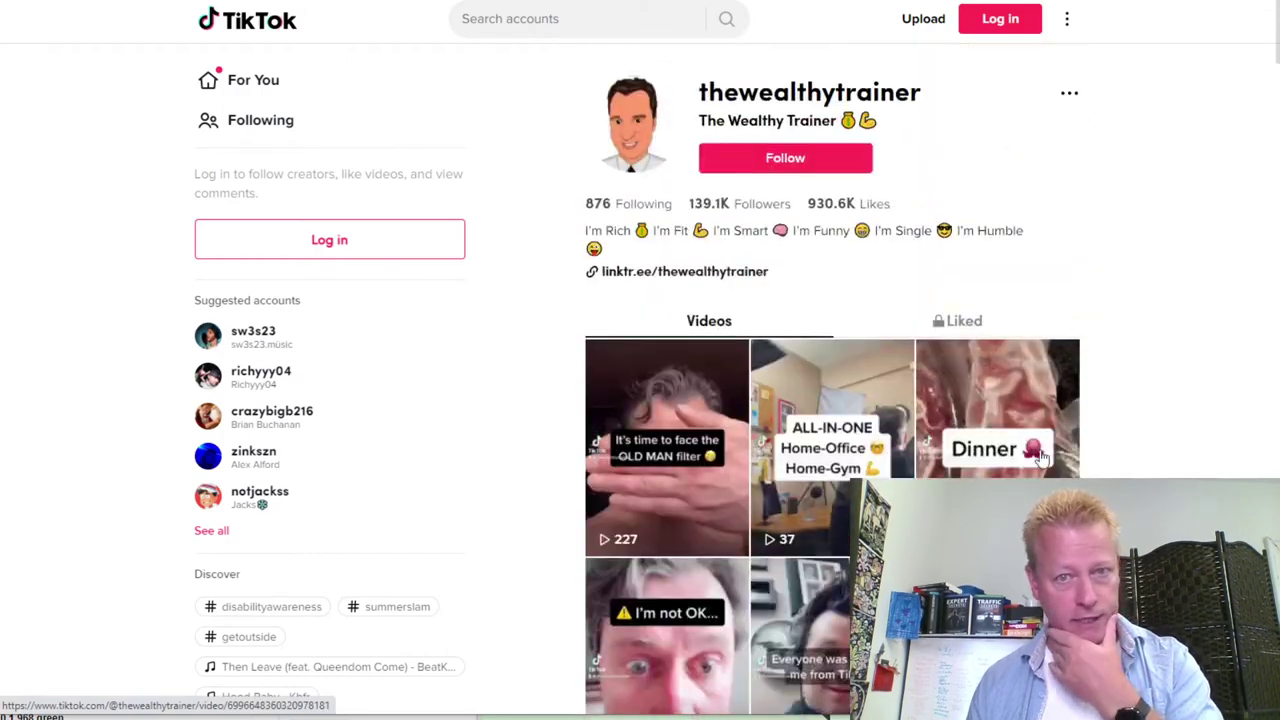
{"action": "left_click", "coordinate": [693, 281]}
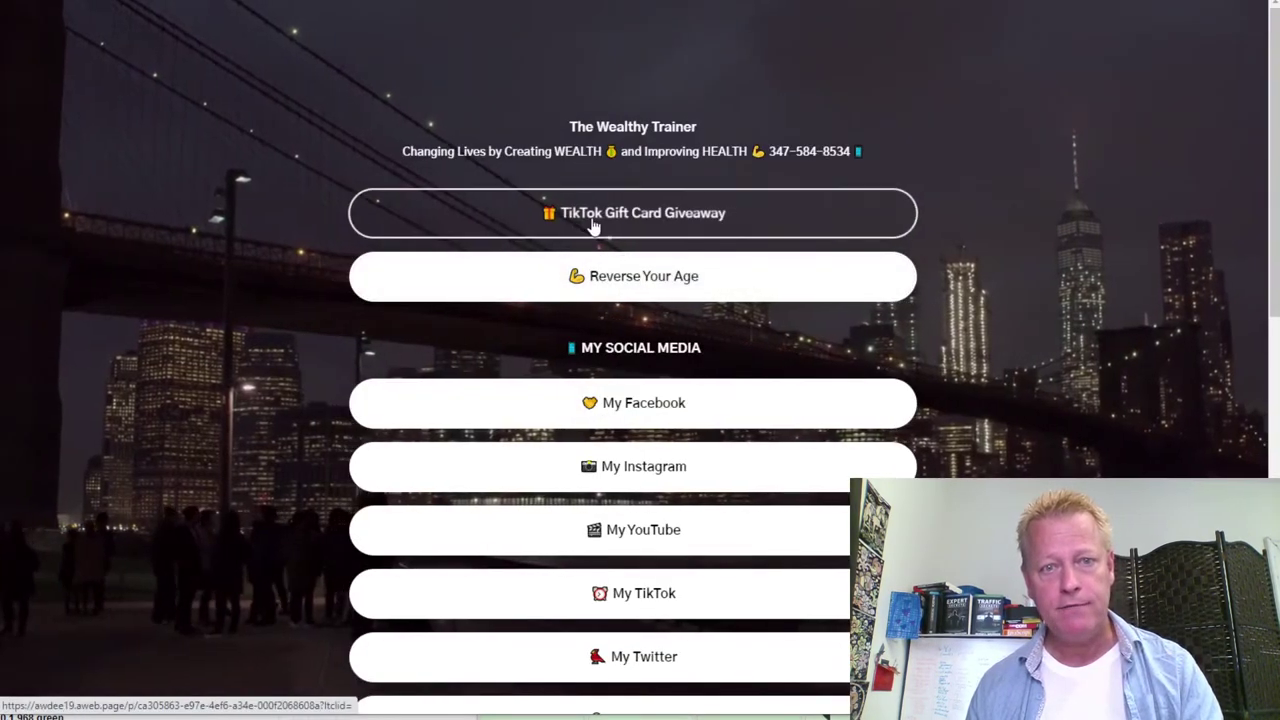
{"action": "key", "text": "alt+Left"}
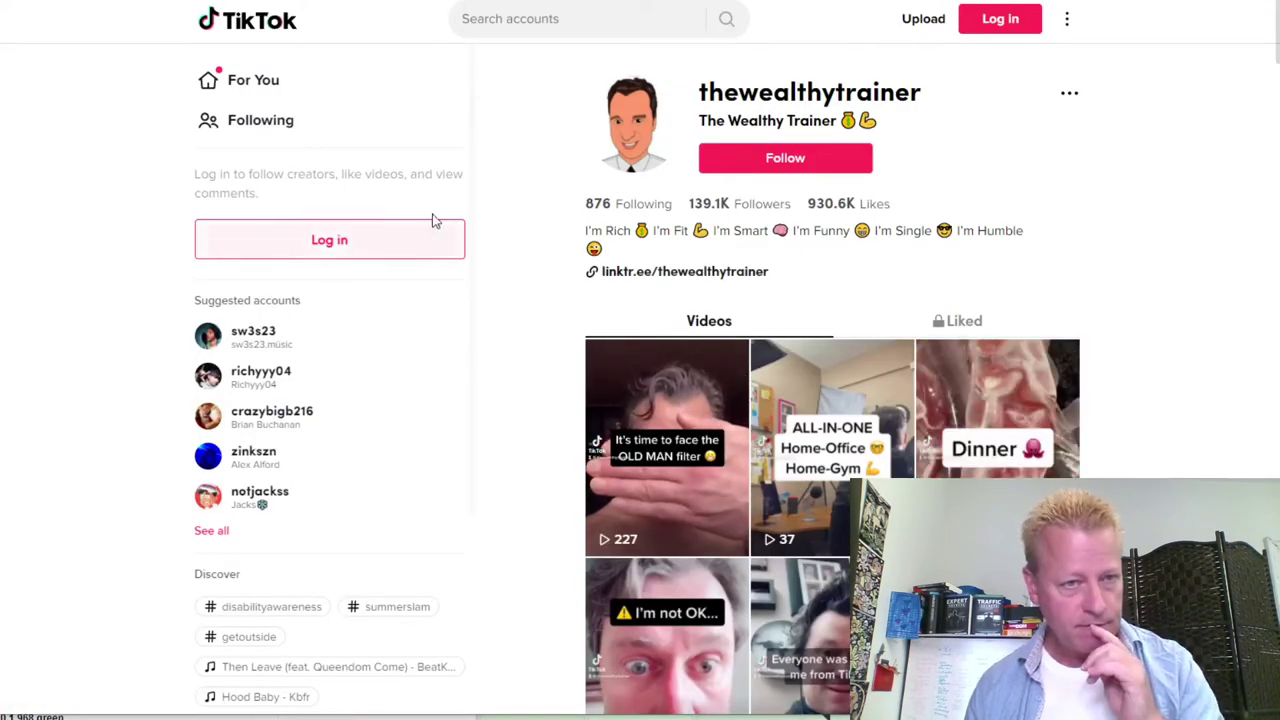
{"action": "left_click", "coordinate": [594, 33]}
{"action": "type", "text": "#"}
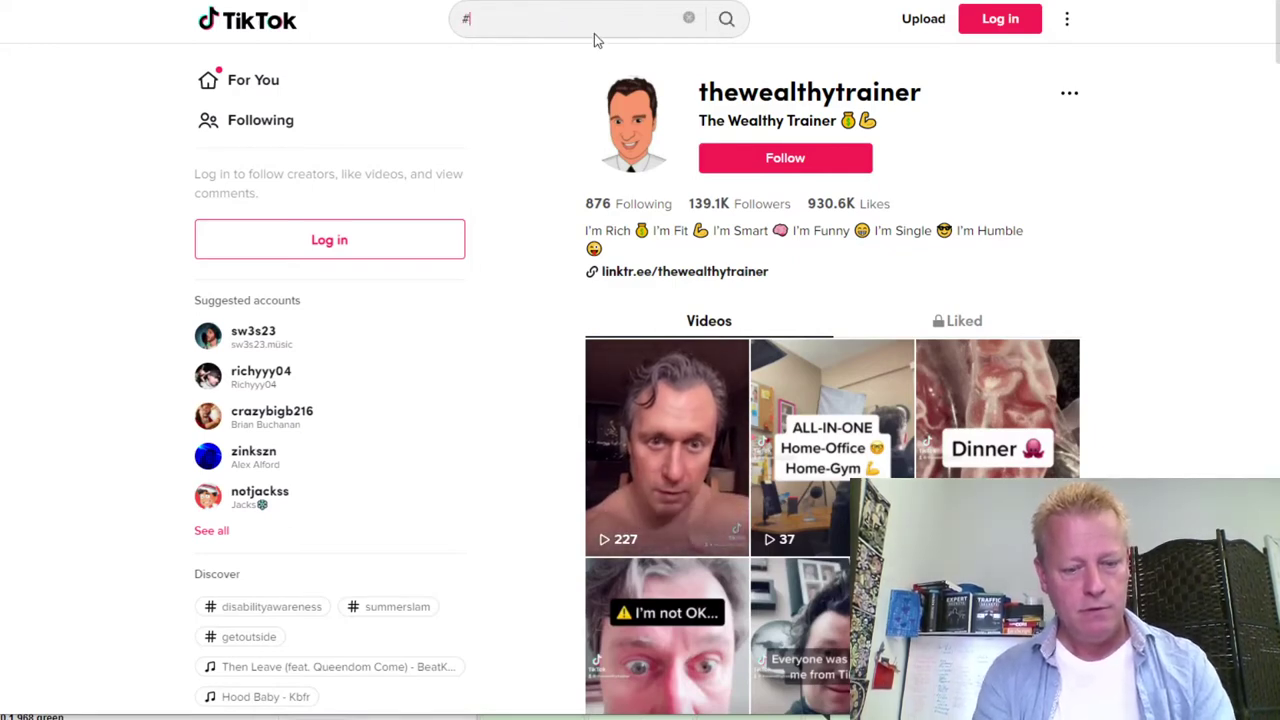
{"action": "type", "text": "winner"}
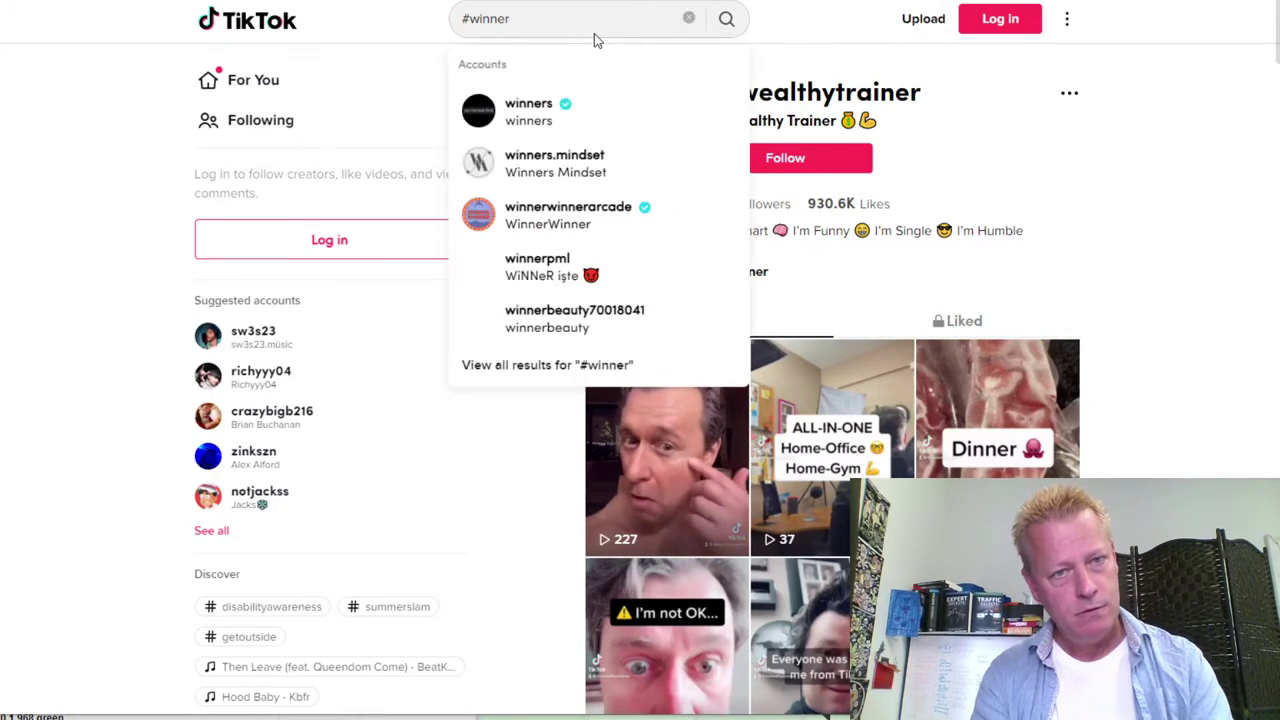
{"action": "type", "text": "card"}
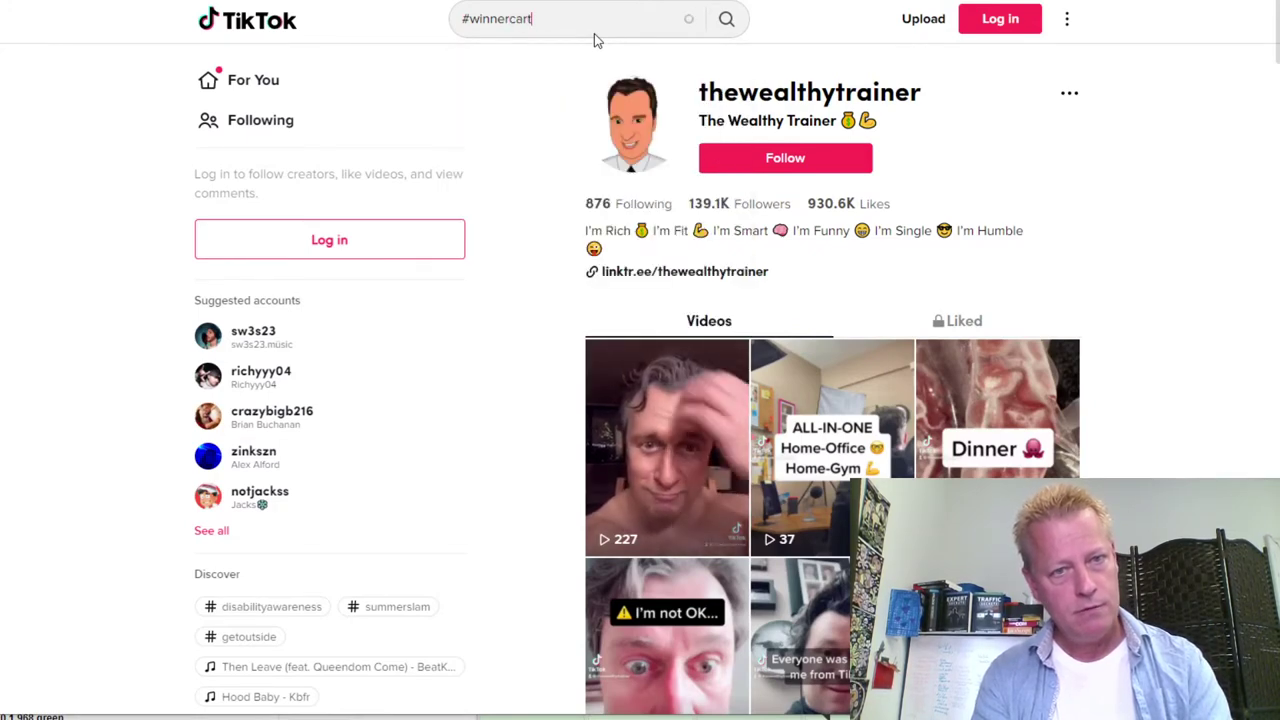
{"action": "key", "text": "BackSpace"}
{"action": "key", "text": "BackSpace"}
{"action": "key", "text": "BackSpace"}
{"action": "key", "text": "BackSpace"}
{"action": "key", "text": "BackSpace"}
{"action": "key", "text": "BackSpace"}
{"action": "key", "text": "BackSpace"}
{"action": "key", "text": "BackSpace"}
{"action": "key", "text": "BackSpace"}
{"action": "key", "text": "BackSpace"}
{"action": "key", "text": "BackSpace"}
{"action": "type", "text": "#g"}
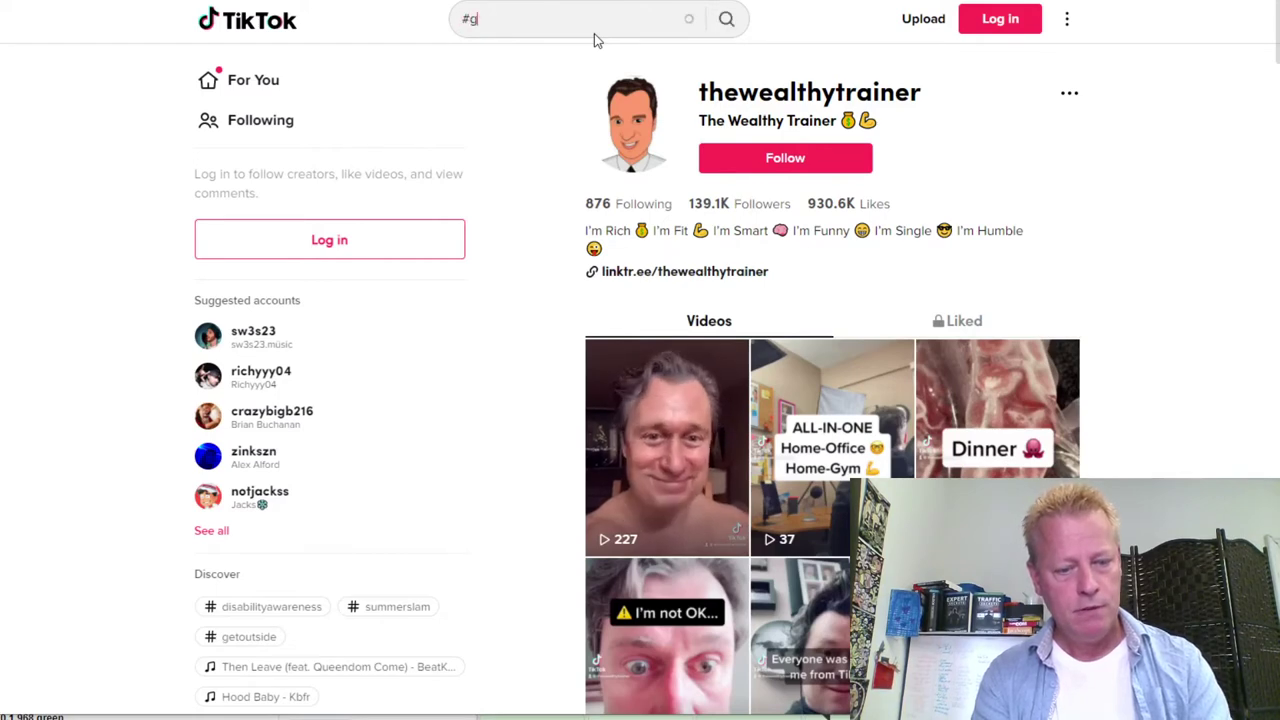
{"action": "type", "text": "pi"}
{"action": "key", "text": "BackSpace"}
{"action": "key", "text": "BackSpace"}
{"action": "type", "text": "wealthywinner"}
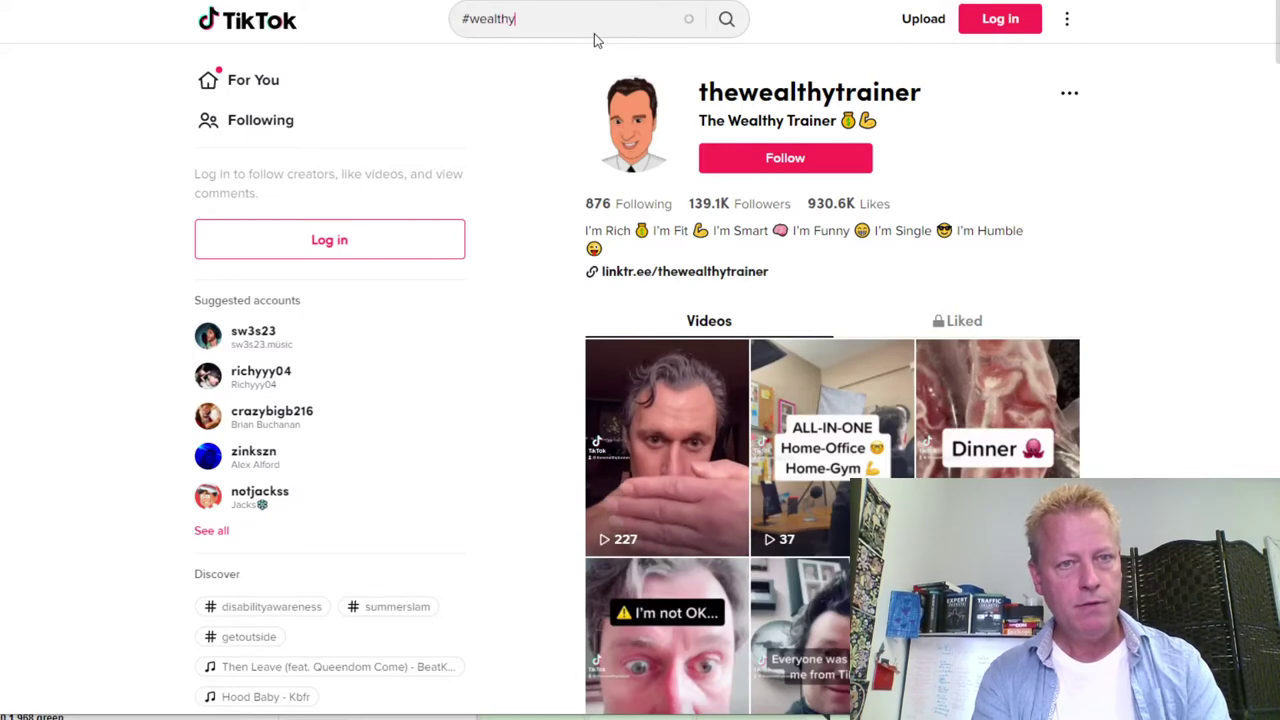
{"action": "key", "text": "Return"}
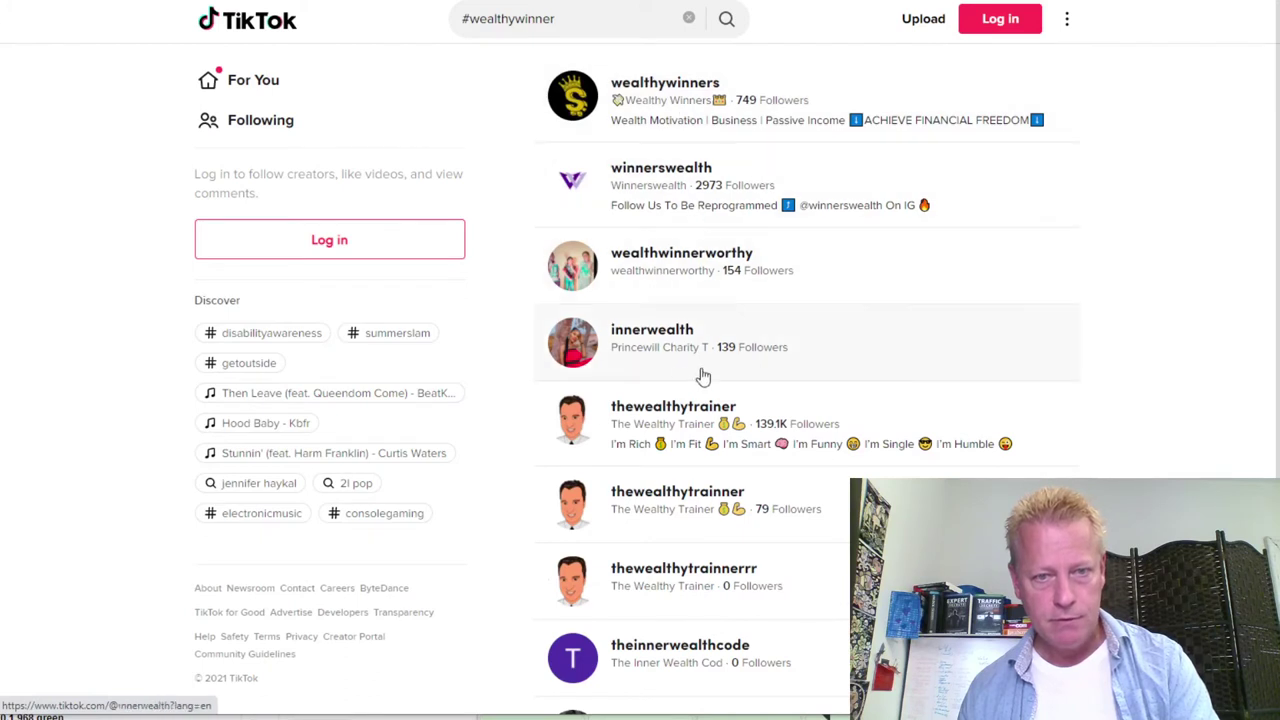
{"action": "scroll", "coordinate": [845, 365], "scroll_direction": "down", "scroll_amount": 1}
{"action": "scroll", "coordinate": [845, 365], "scroll_direction": "down", "scroll_amount": 1}
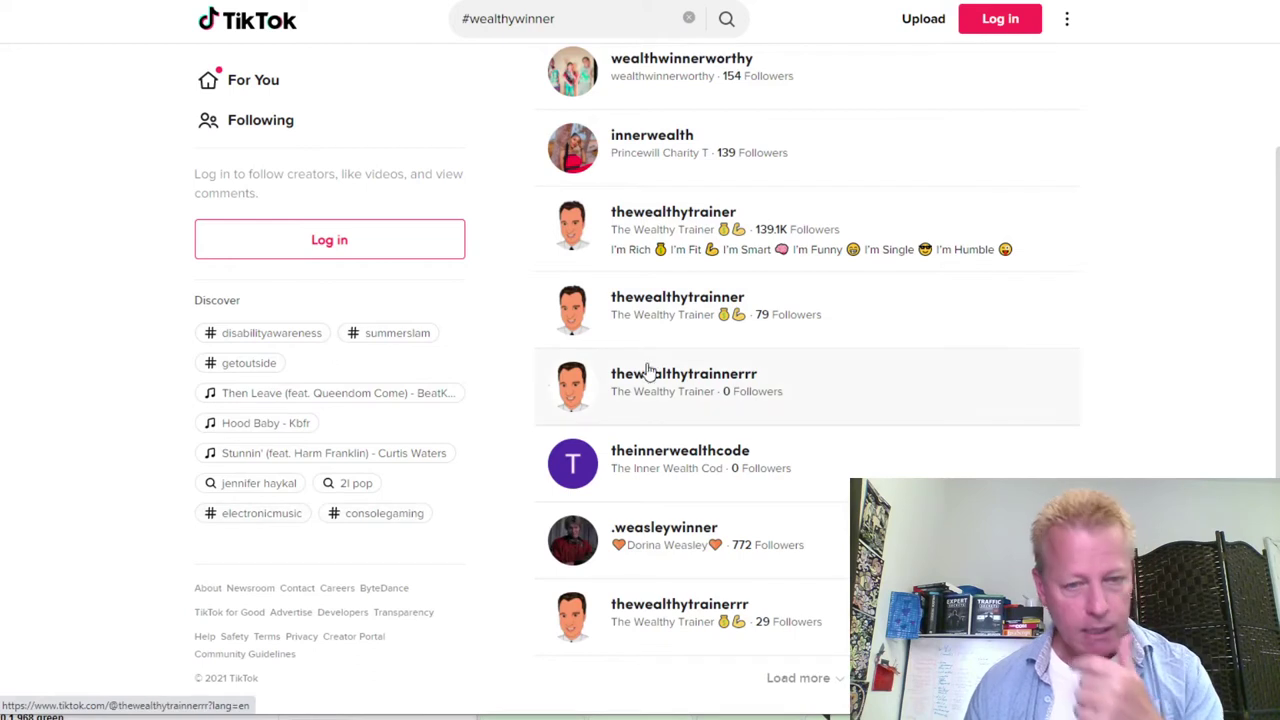
{"action": "scroll", "coordinate": [850, 435], "scroll_direction": "up", "scroll_amount": 2}
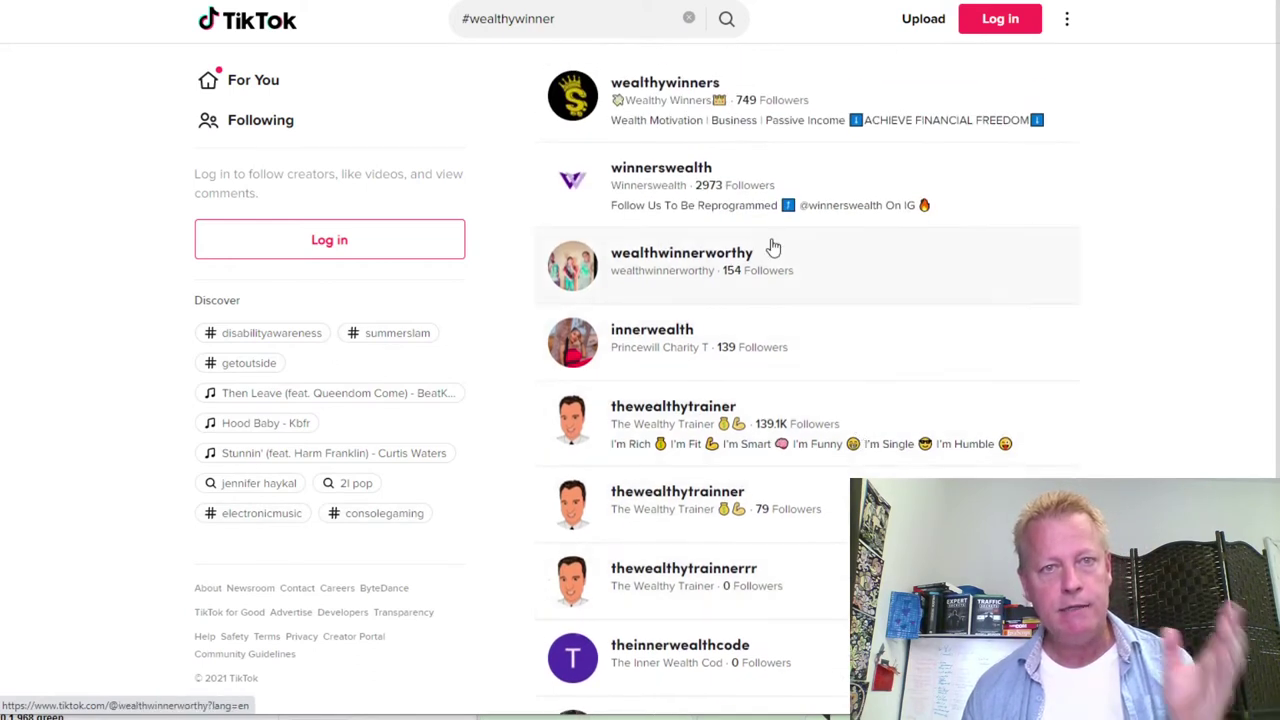
{"action": "left_click", "coordinate": [670, 128]}
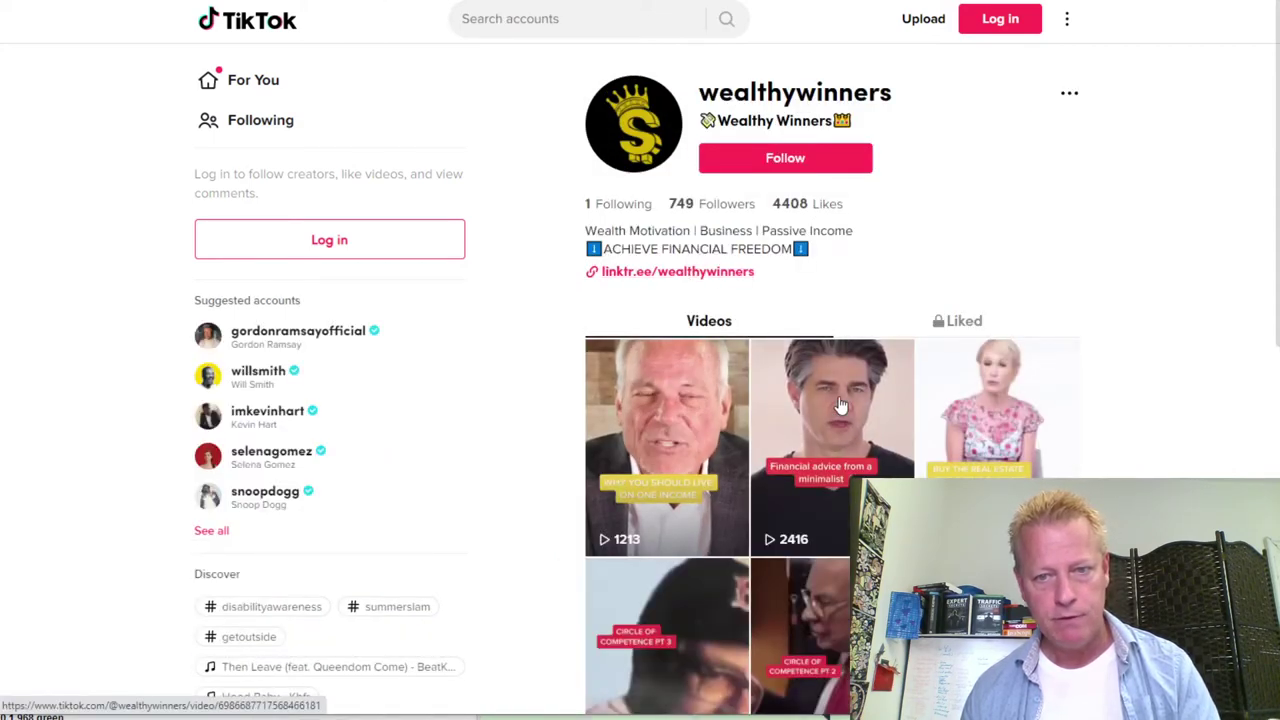
{"action": "scroll", "coordinate": [840, 405], "scroll_direction": "down", "scroll_amount": 8}
{"action": "scroll", "coordinate": [817, 367], "scroll_direction": "up", "scroll_amount": 10}
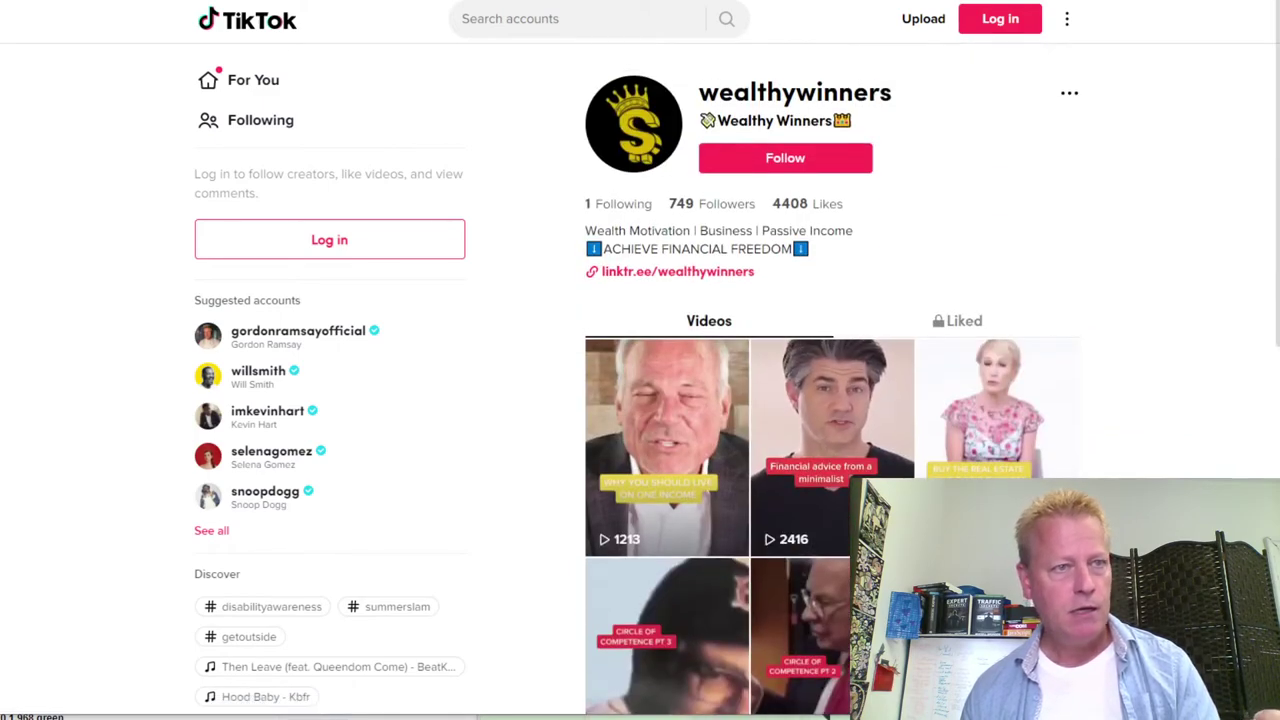
{"action": "key", "text": "Return"}
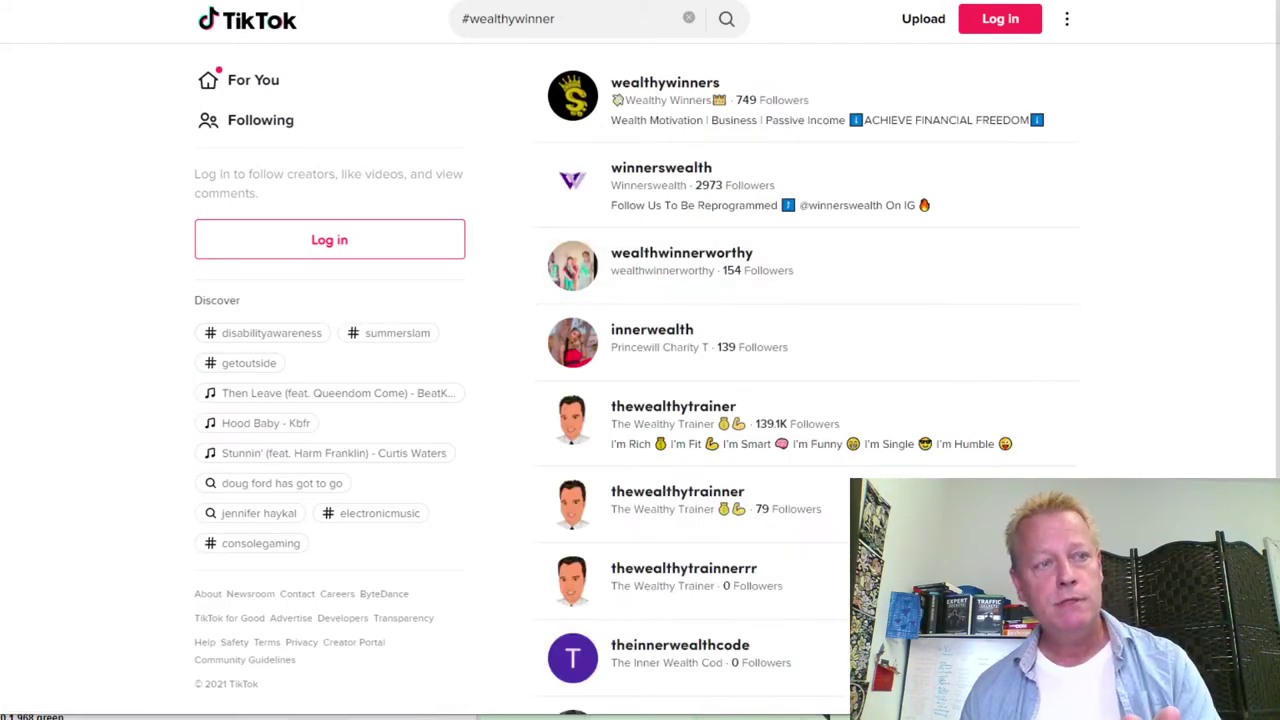
{"action": "key", "text": "alt+Left"}
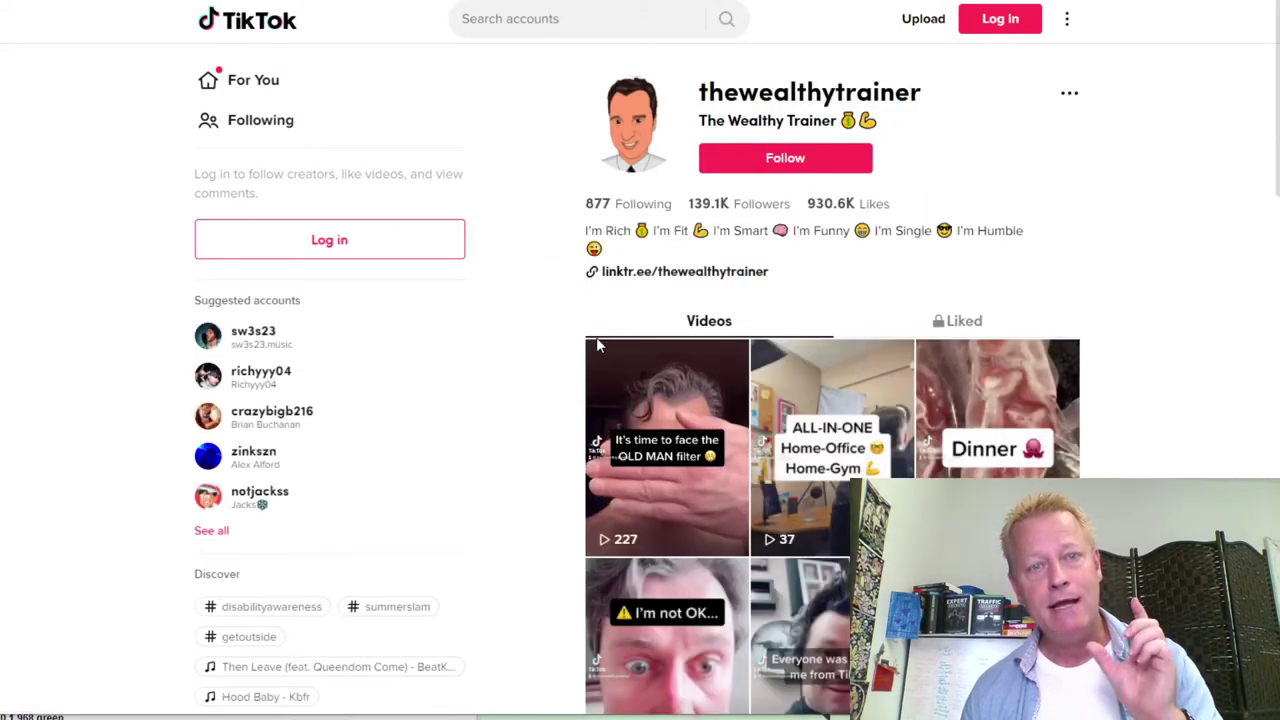
{"action": "scroll", "coordinate": [822, 385], "scroll_direction": "down", "scroll_amount": 4}
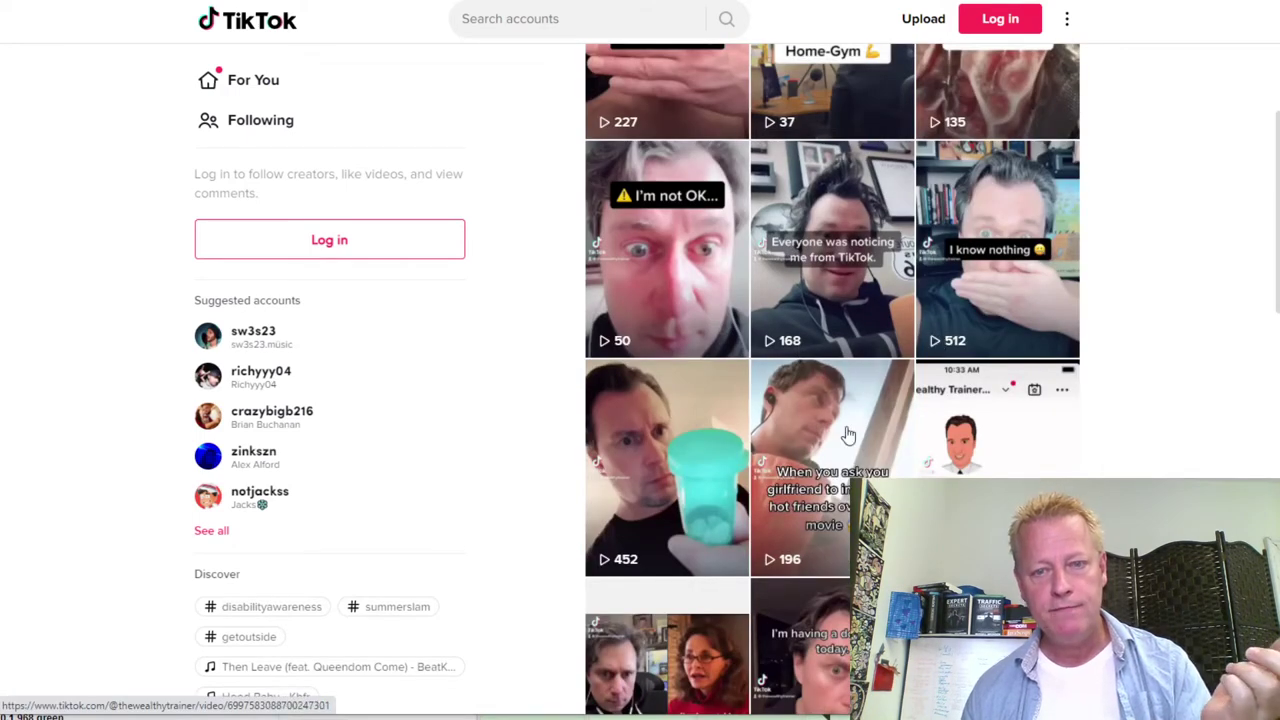
{"action": "scroll", "coordinate": [846, 434], "scroll_direction": "down", "scroll_amount": 3}
{"action": "scroll", "coordinate": [888, 458], "scroll_direction": "down", "scroll_amount": 5}
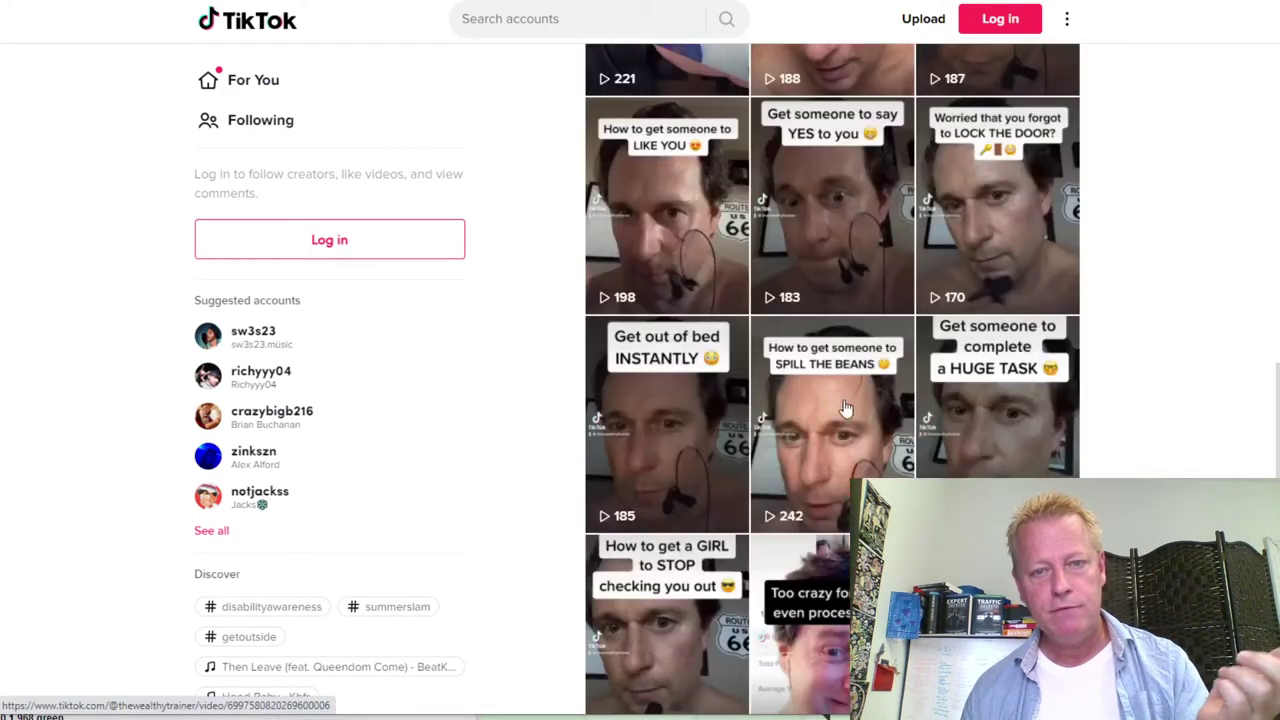
{"action": "scroll", "coordinate": [858, 414], "scroll_direction": "down", "scroll_amount": 1}
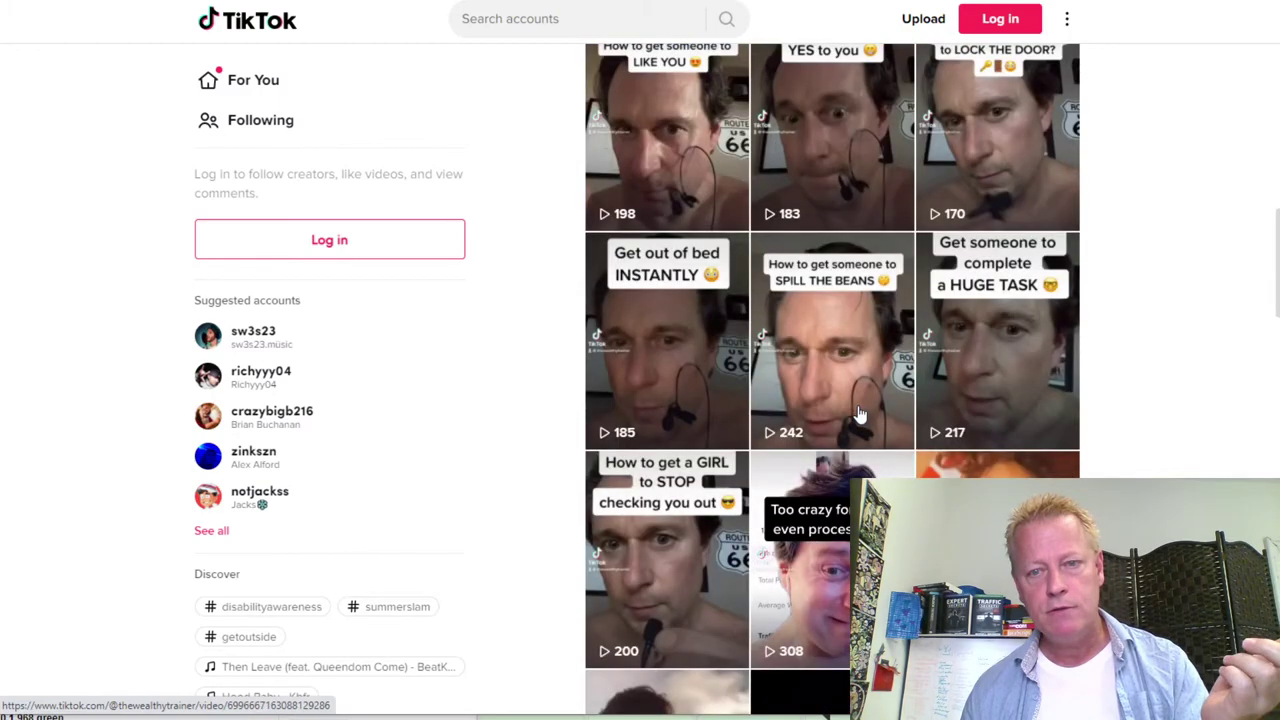
{"action": "scroll", "coordinate": [858, 414], "scroll_direction": "up", "scroll_amount": 15}
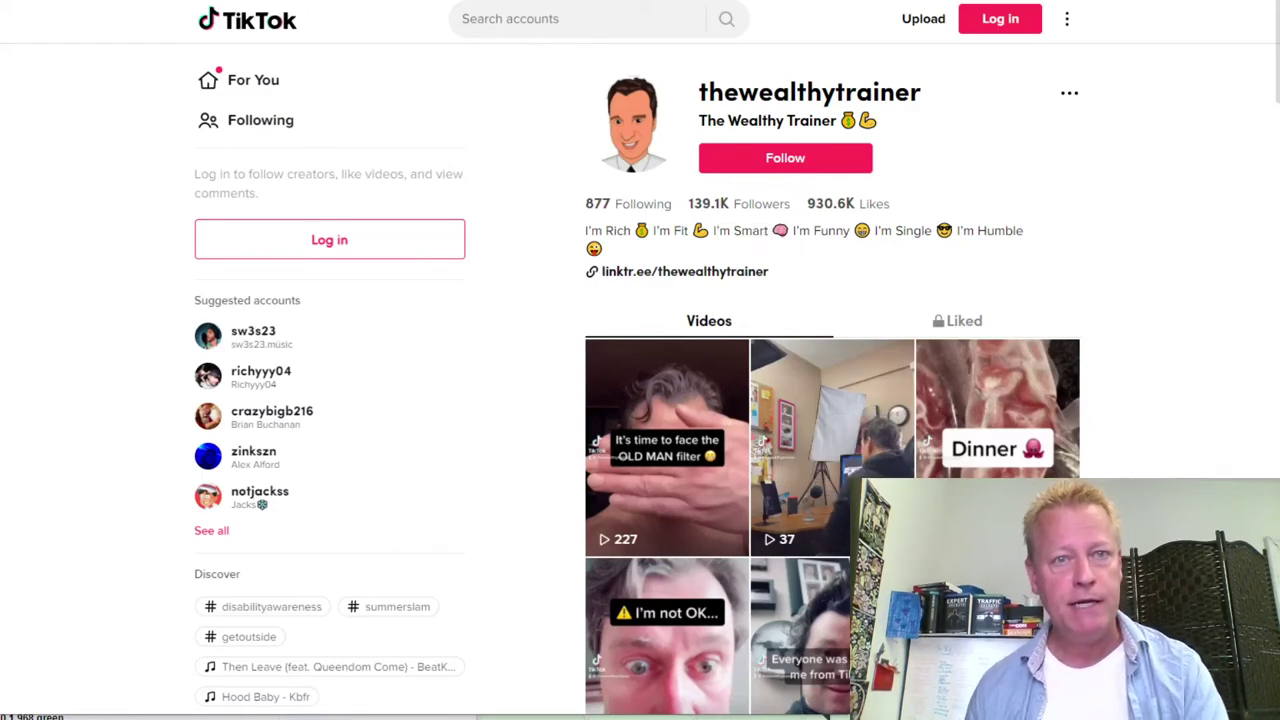
Open the presenter's TikTok profile in a new browser tab
{"action": "type", "text": "t"}
{"action": "key", "text": "BackSpace"}
{"action": "type", "text": "tikto"}
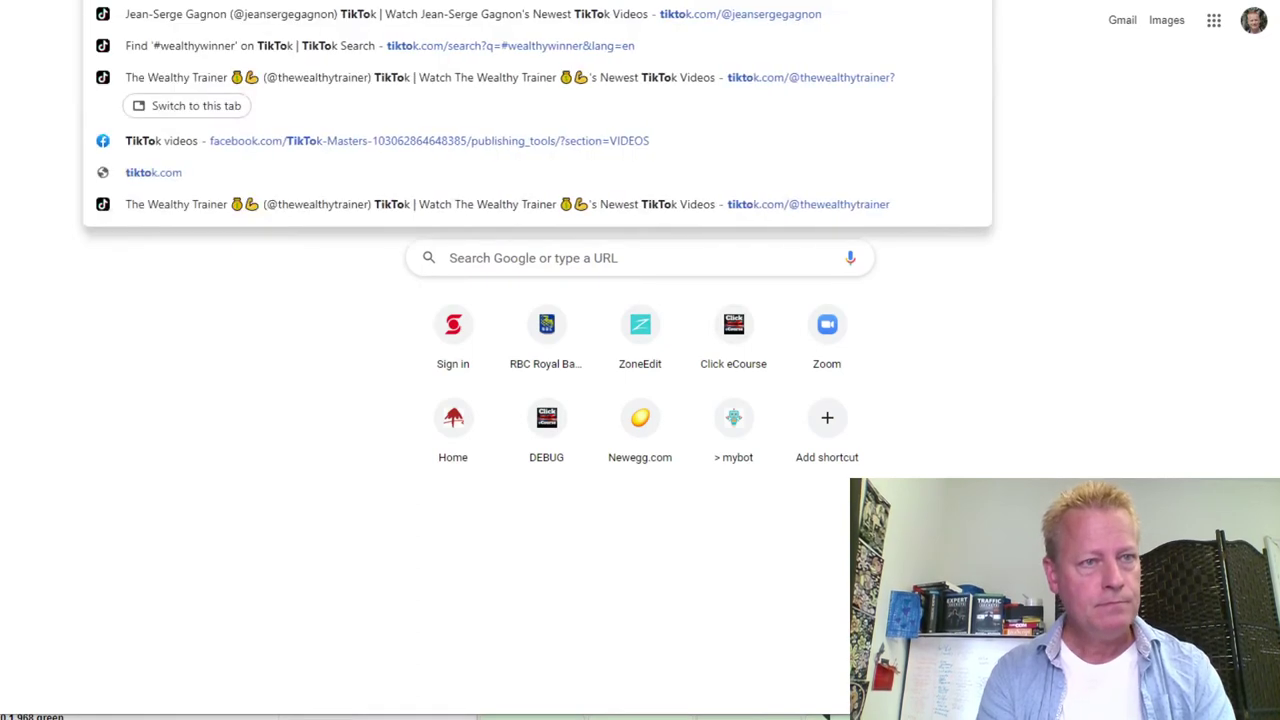
{"action": "key", "text": "Escape"}
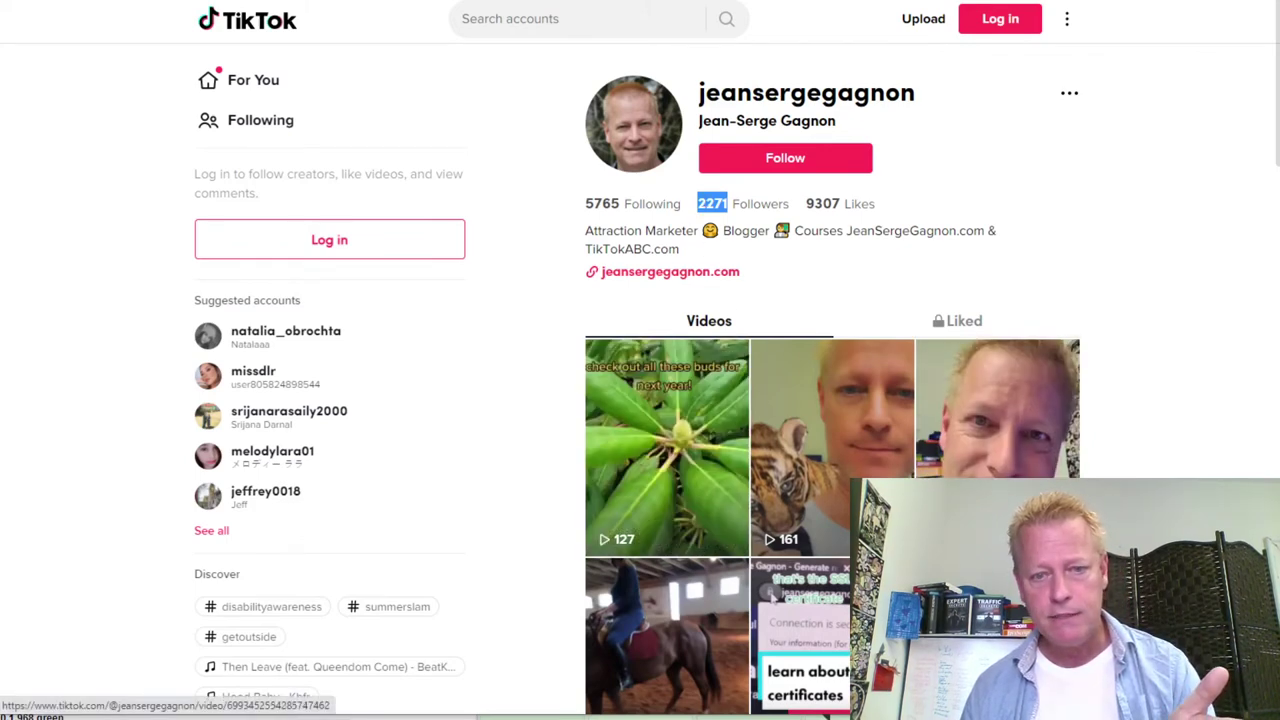
Scroll through the profile's video grid, then return to the AWeber Drafts page
{"action": "scroll", "coordinate": [955, 443], "scroll_direction": "down", "scroll_amount": 3}
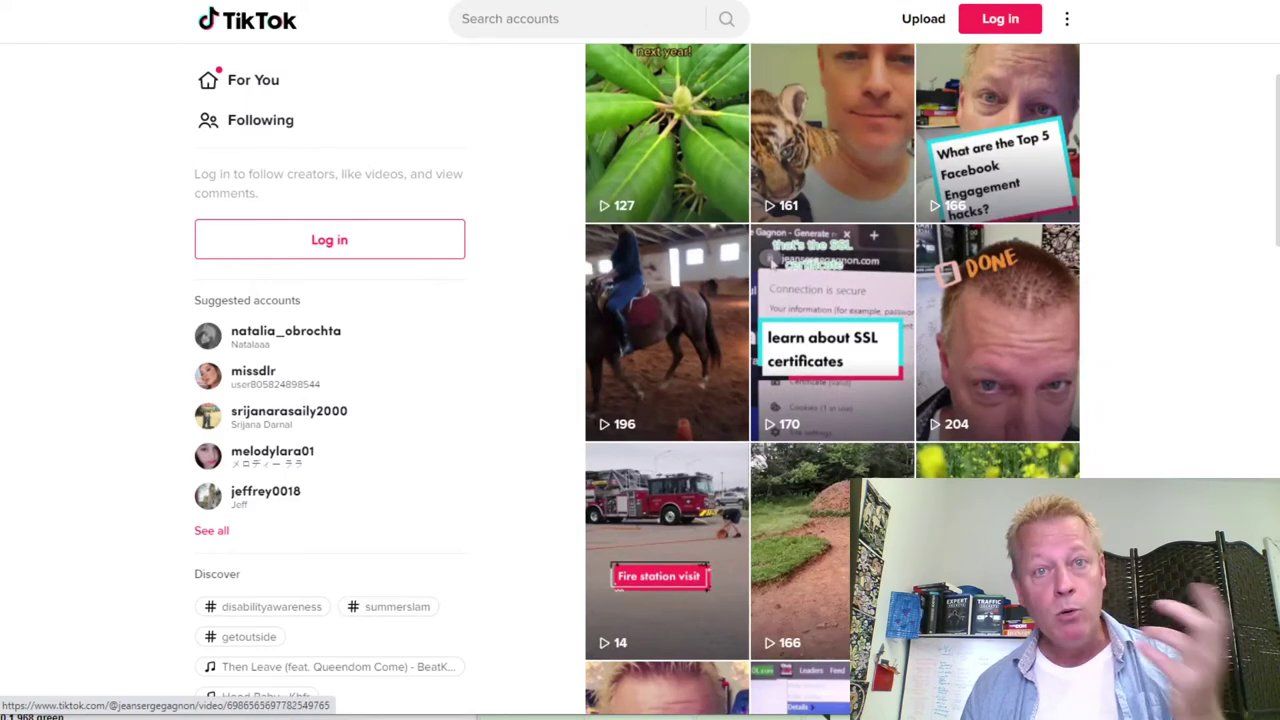
{"action": "scroll", "coordinate": [832, 400], "scroll_direction": "up", "scroll_amount": 3}
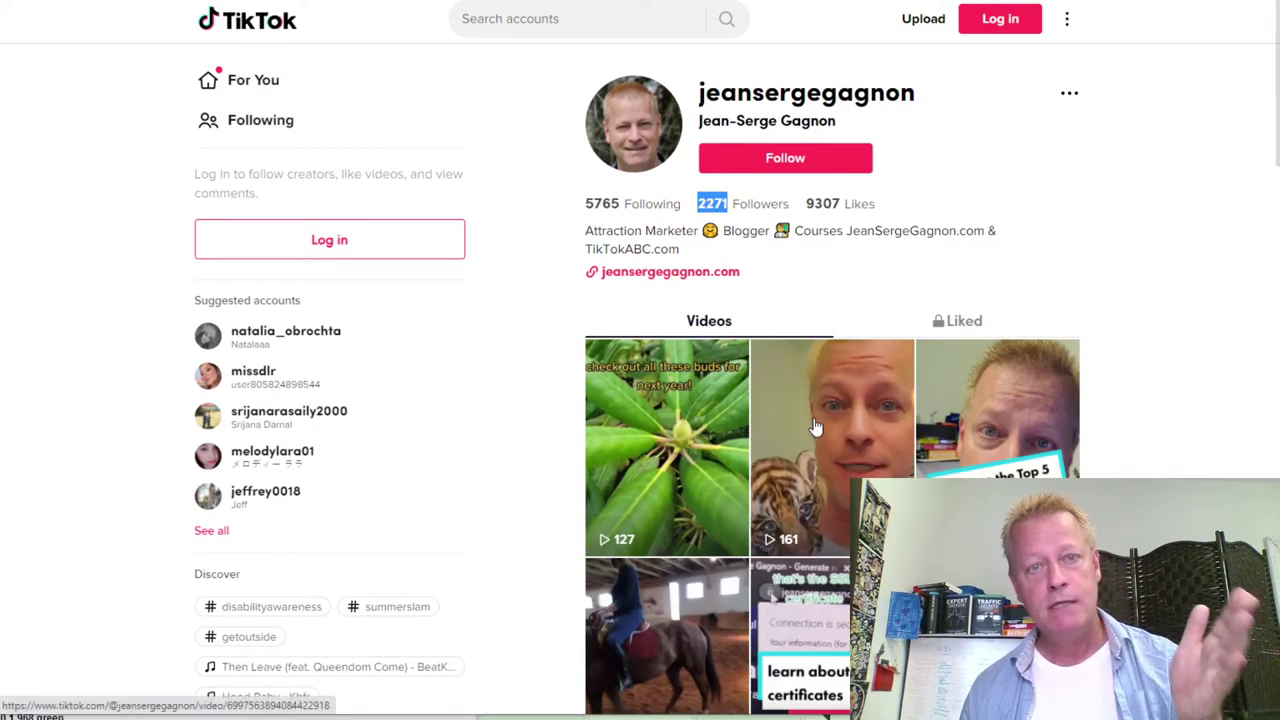
{"action": "scroll", "coordinate": [815, 463], "scroll_direction": "down", "scroll_amount": 9}
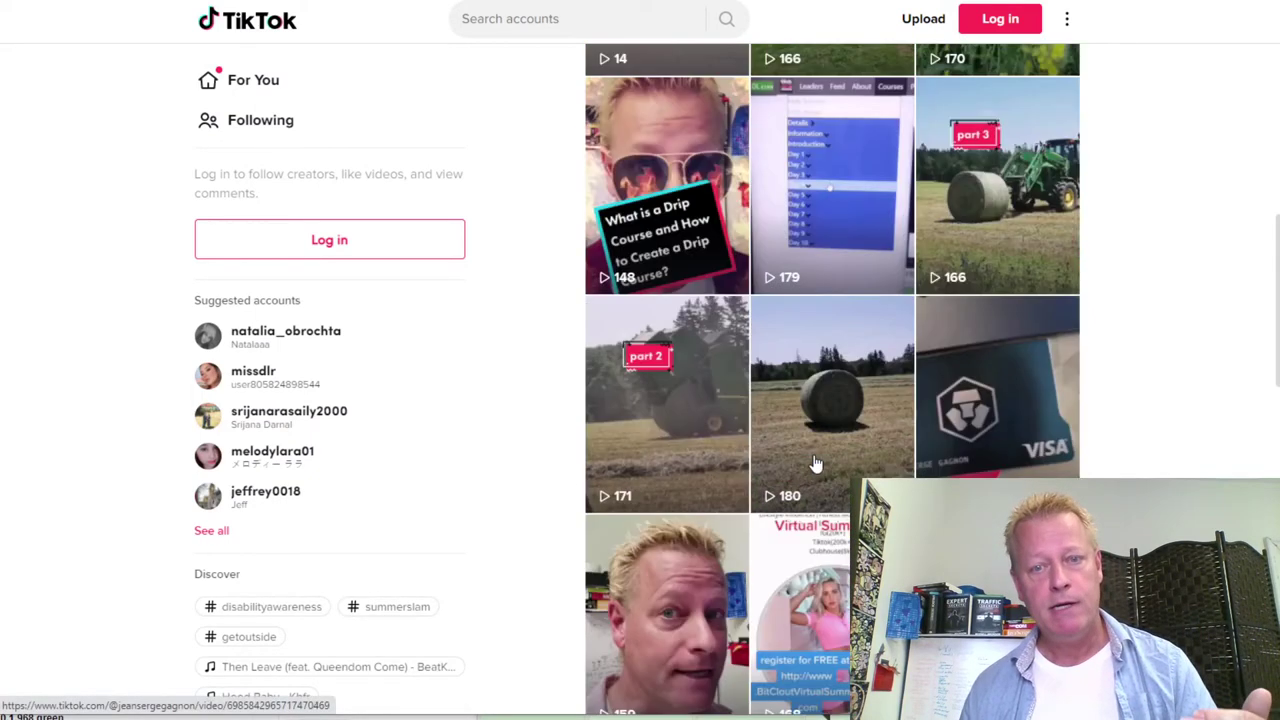
{"action": "scroll", "coordinate": [815, 463], "scroll_direction": "down", "scroll_amount": 10}
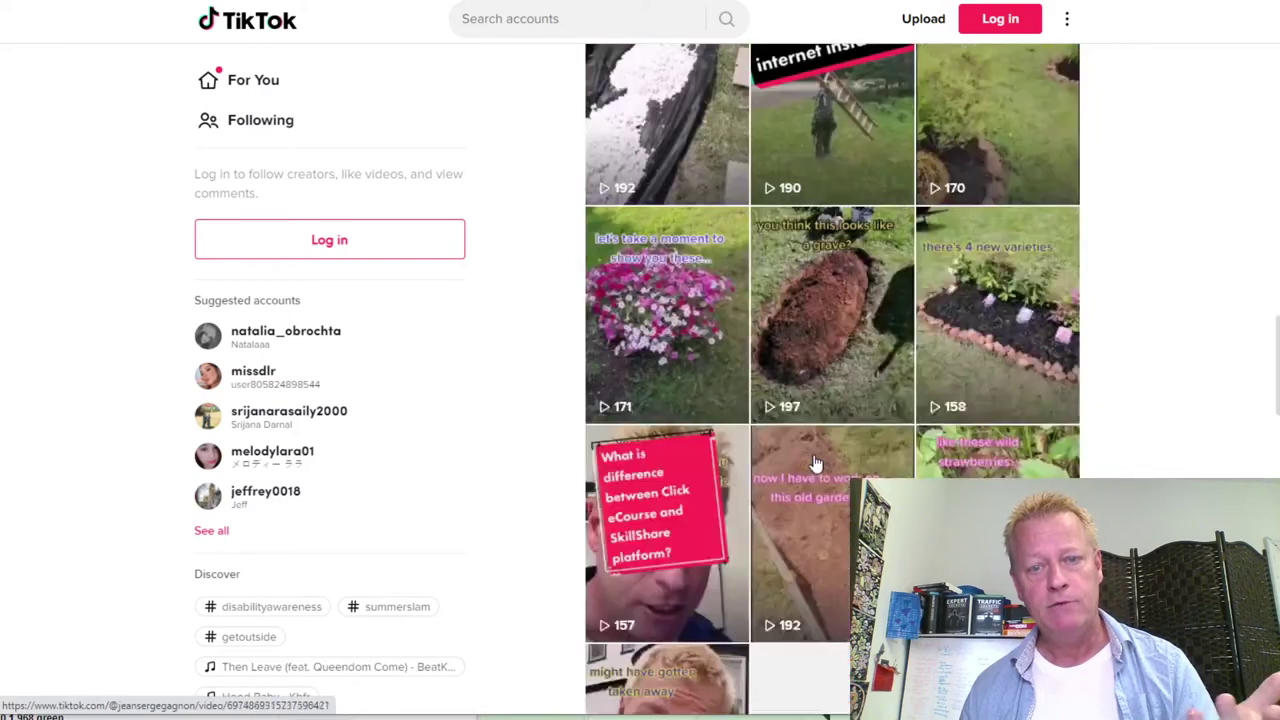
{"action": "scroll", "coordinate": [815, 463], "scroll_direction": "up", "scroll_amount": 2}
{"action": "scroll", "coordinate": [815, 463], "scroll_direction": "up", "scroll_amount": 5}
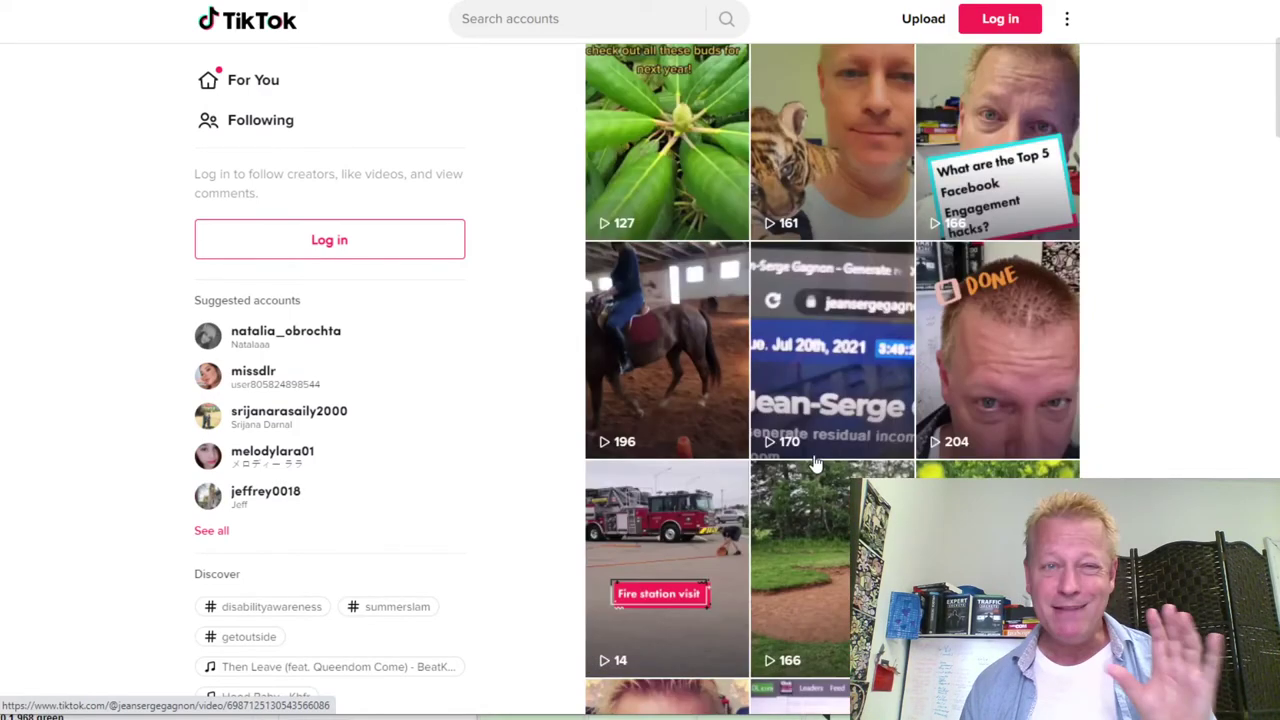
{"action": "scroll", "coordinate": [815, 463], "scroll_direction": "up", "scroll_amount": 3}
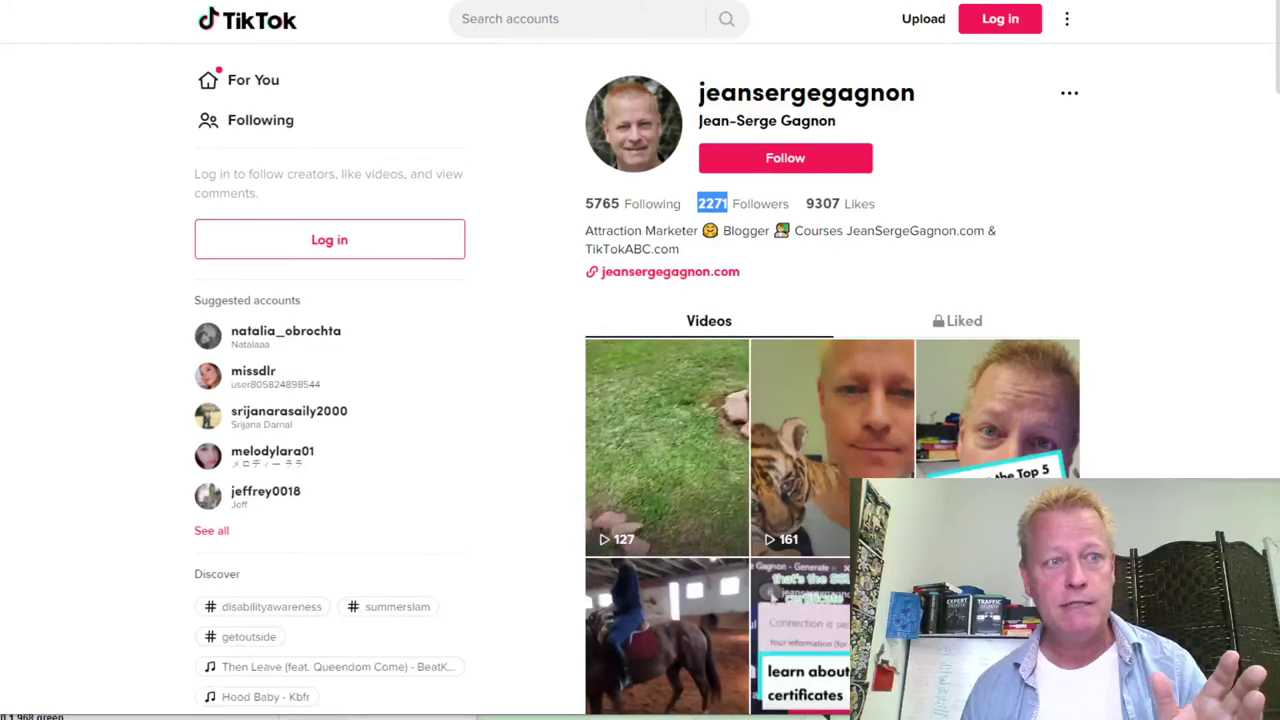
{"action": "key", "text": "ctrl+Tab"}
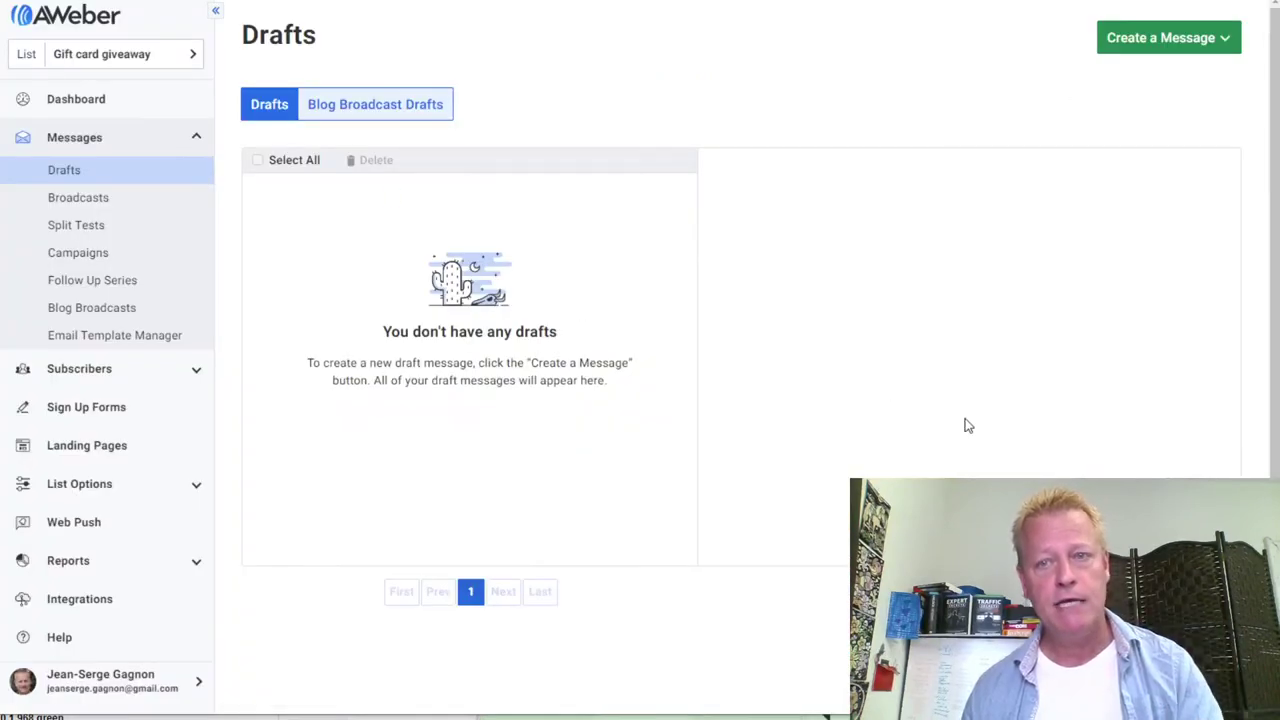
Start a Drag & Drop email with subject 'Welcome to Gift Card Givaway list'
{"action": "left_click", "coordinate": [1157, 44]}
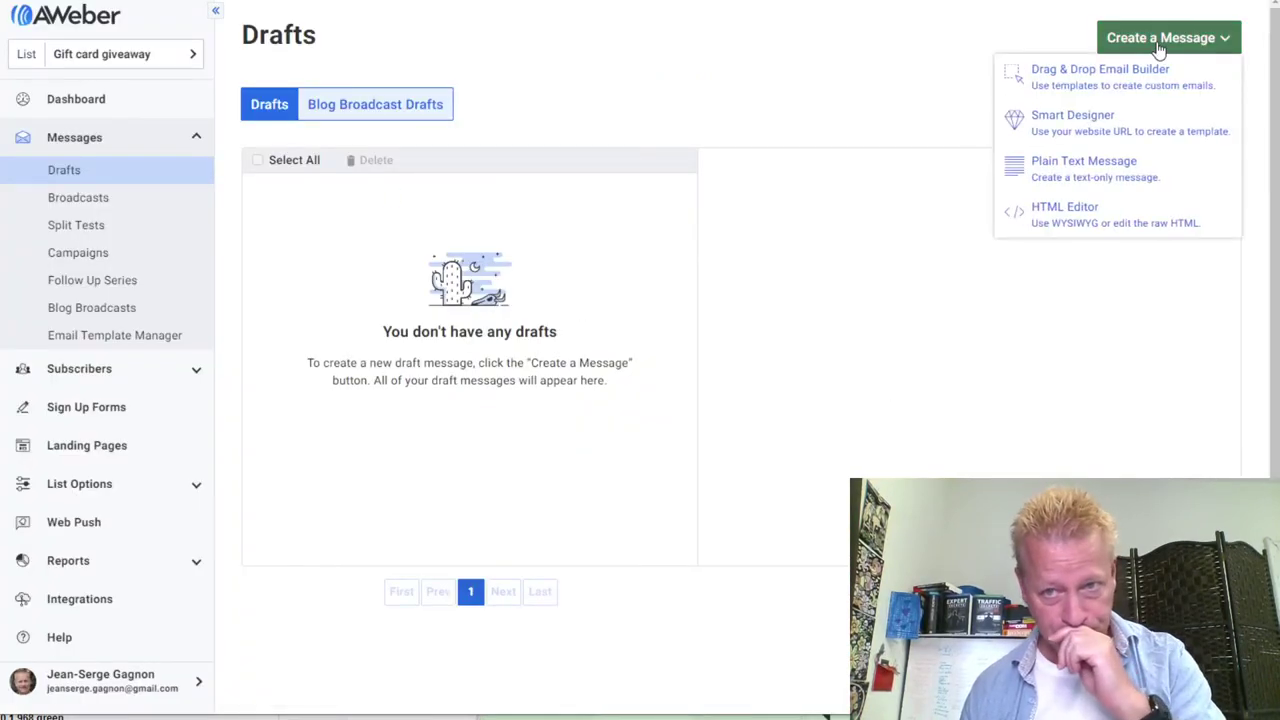
{"action": "left_click", "coordinate": [1082, 82]}
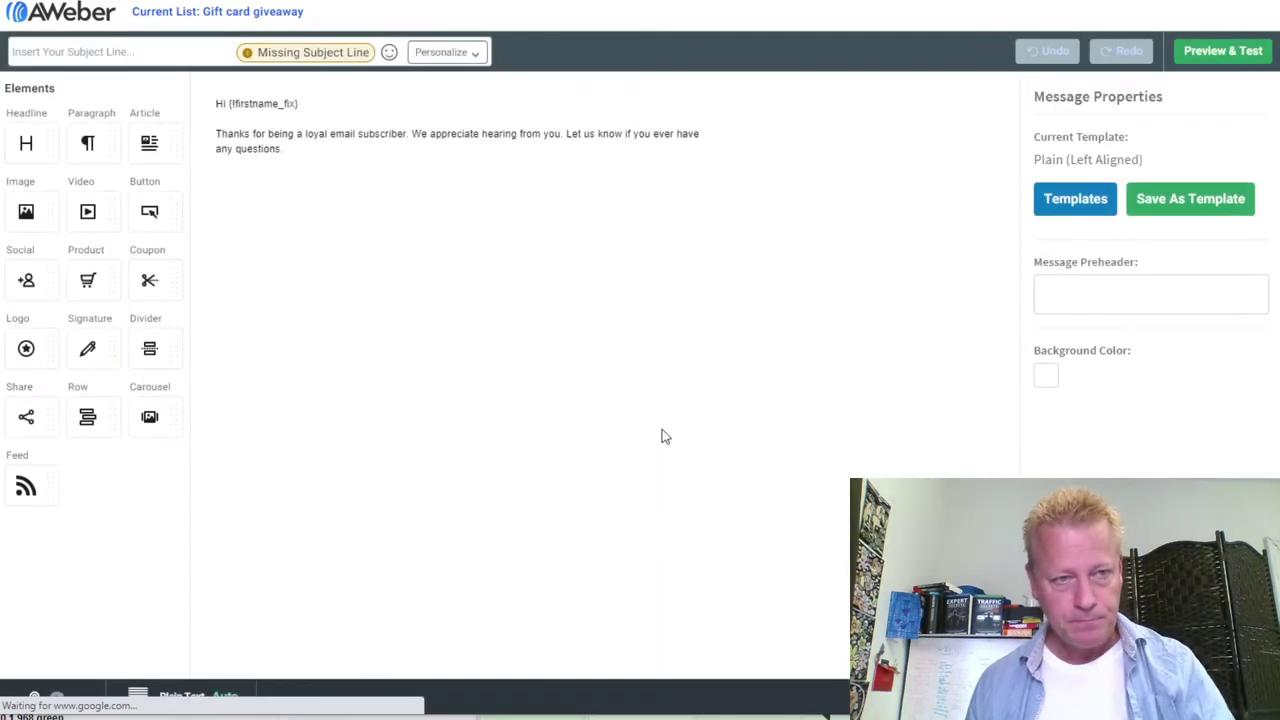
{"action": "left_click", "coordinate": [128, 51]}
{"action": "type", "text": "Welcome to Gift Card Givaway list"}
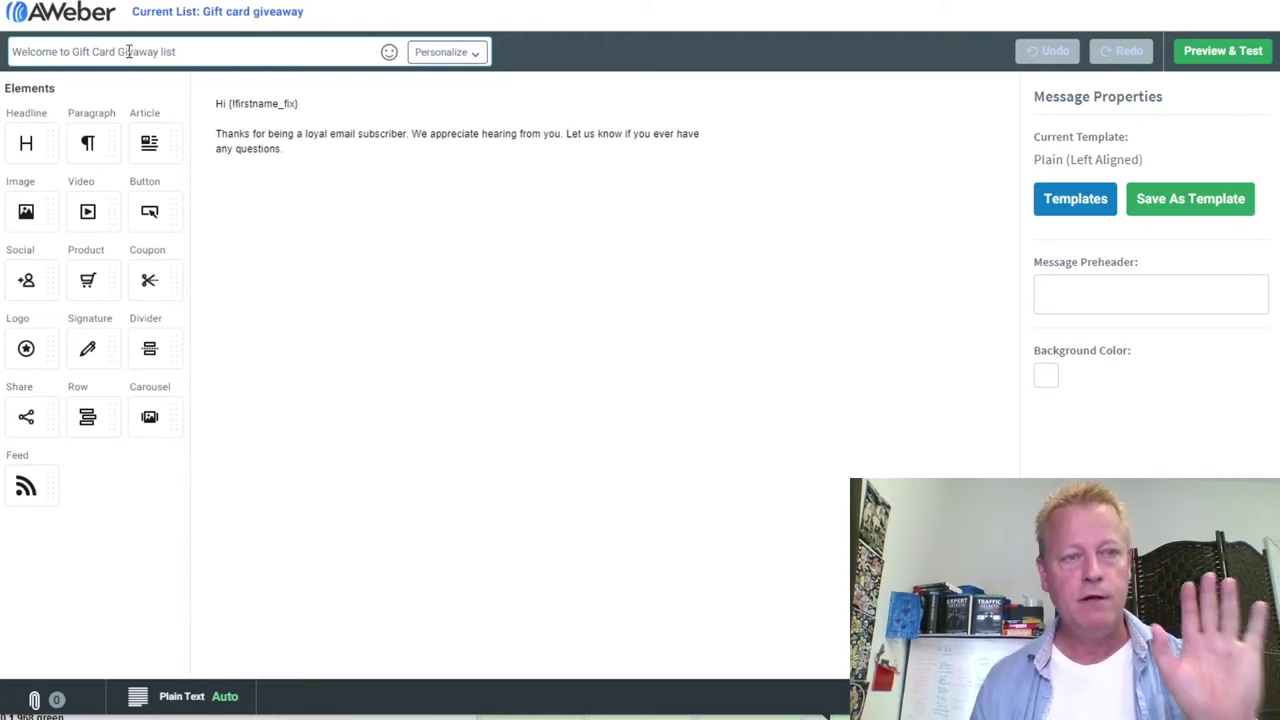
Replace the placeholder body with 'Thanks for joining' and a line about watching the video here
{"action": "left_click_drag", "start_coordinate": [290, 150], "coordinate": [207, 131]}
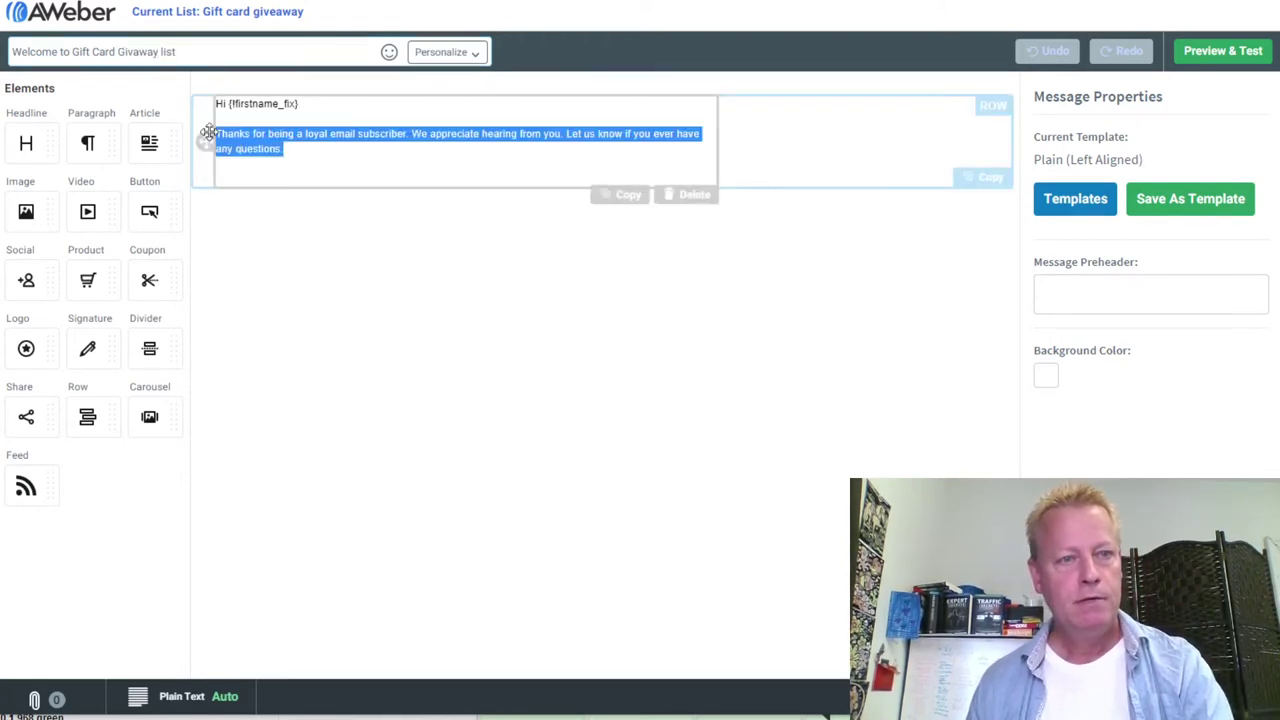
{"action": "type", "text": "Thanks for"}
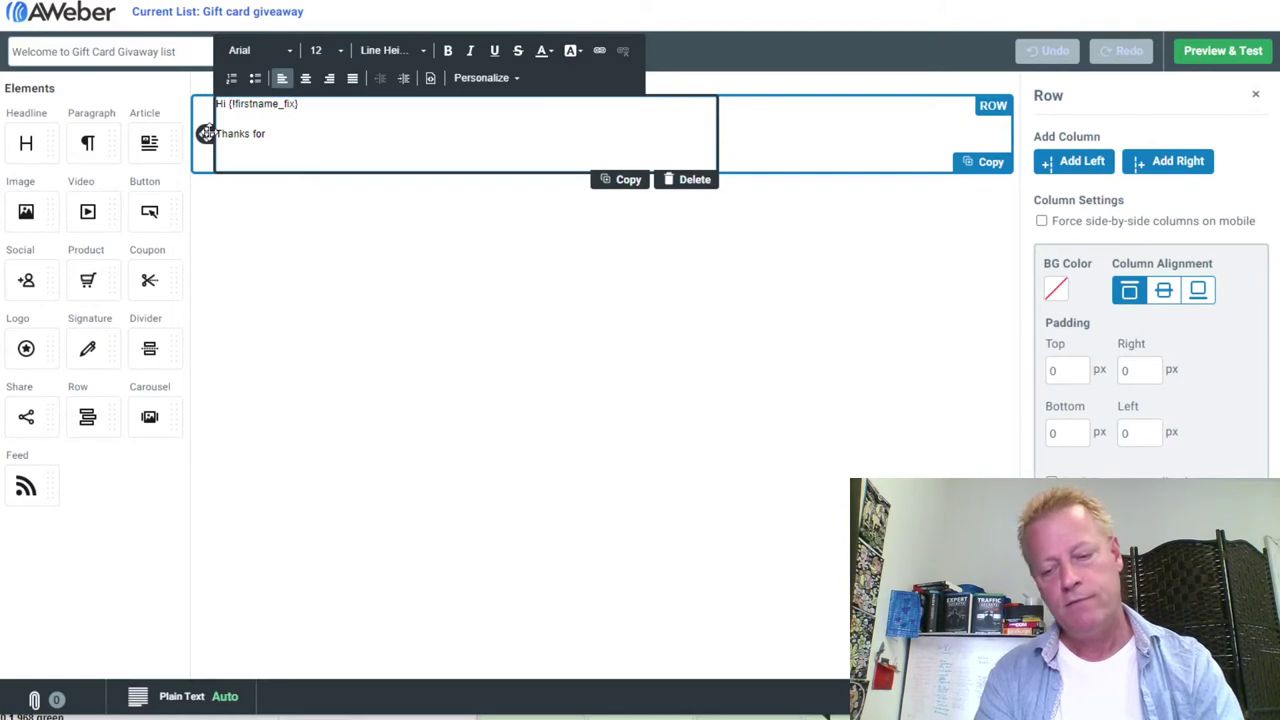
{"action": "type", "text": " joining the winner circle."}
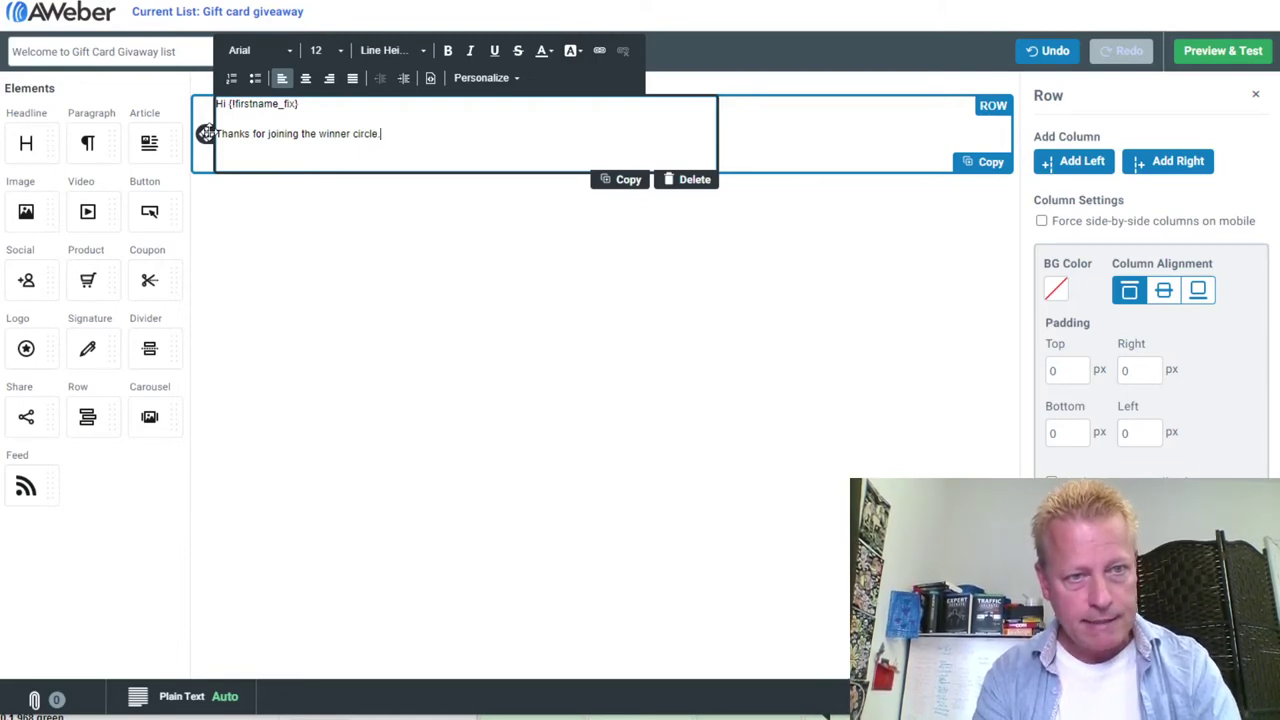
{"action": "key", "text": "Return"}
{"action": "key", "text": "Return"}
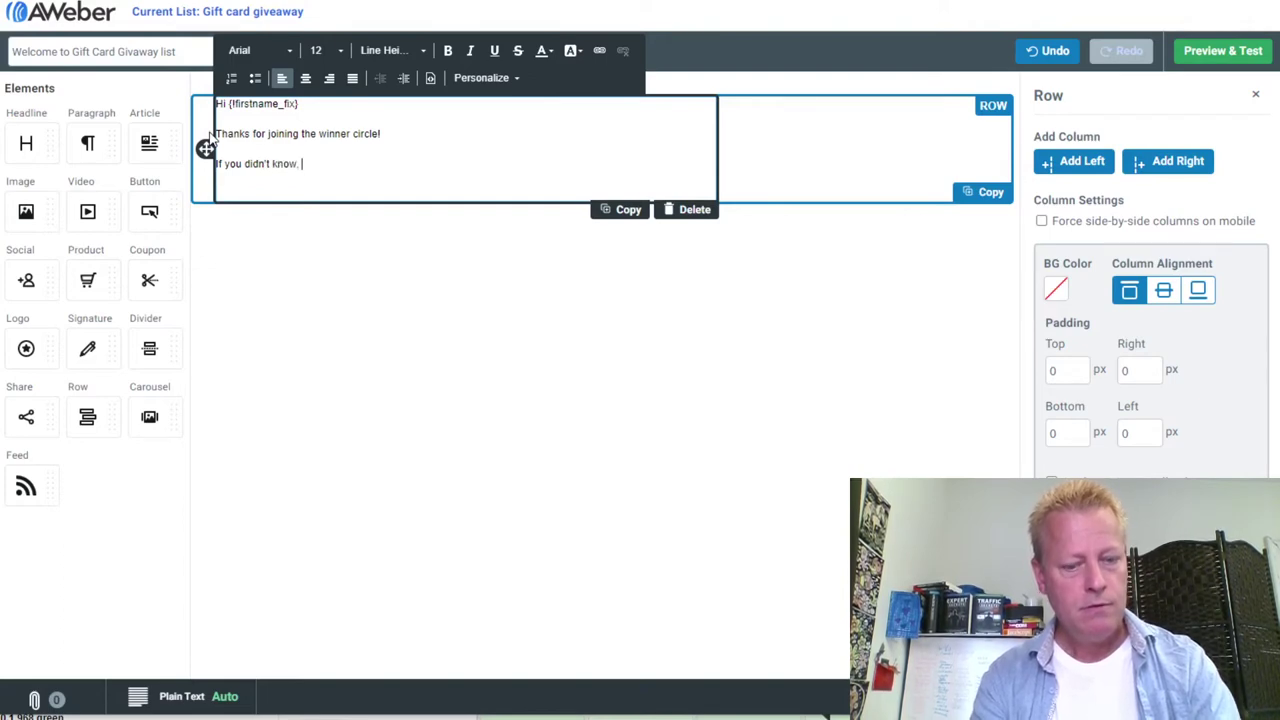
{"action": "type", "text": "you"}
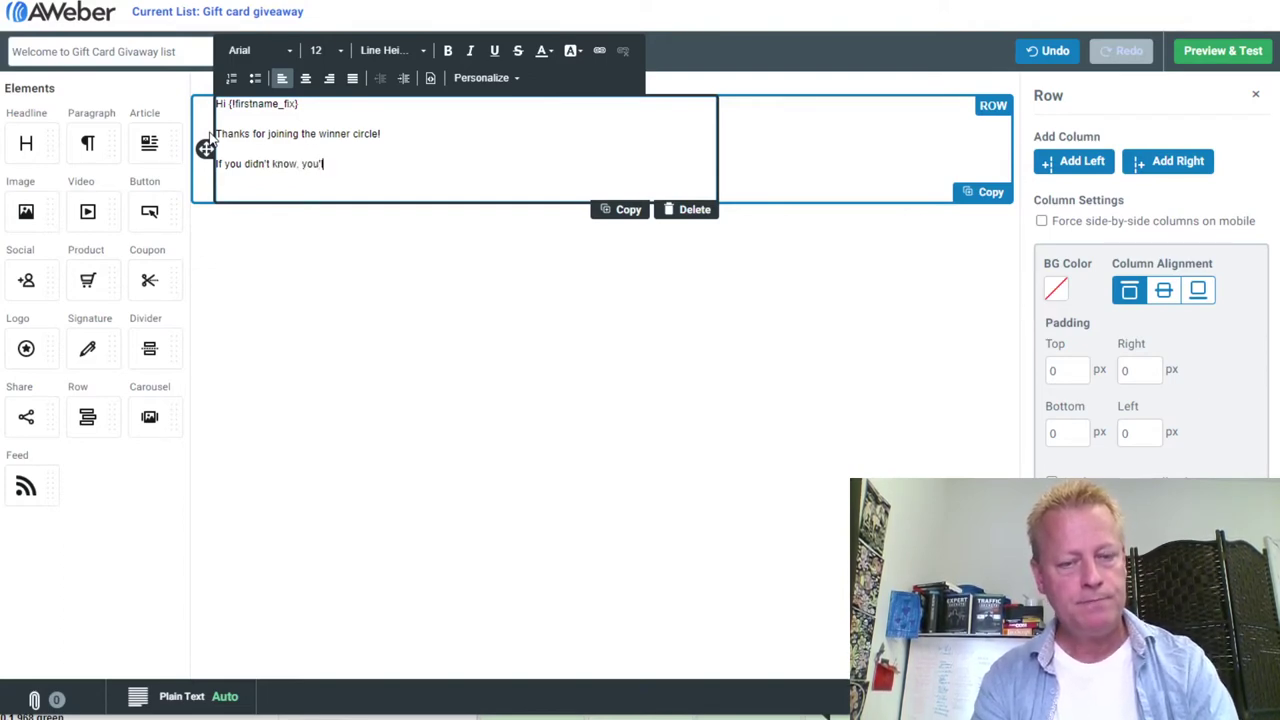
{"action": "type", "text": "'ll want to ma"}
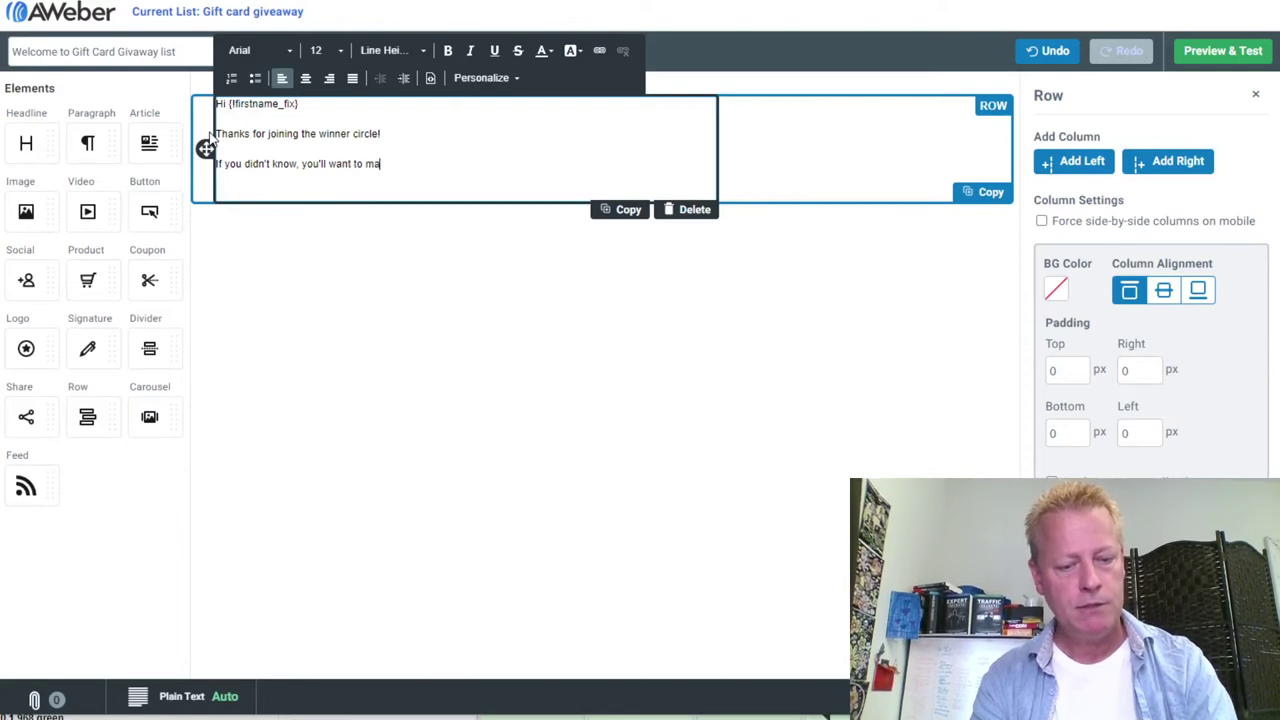
{"action": "type", "text": "ke sure to wat"}
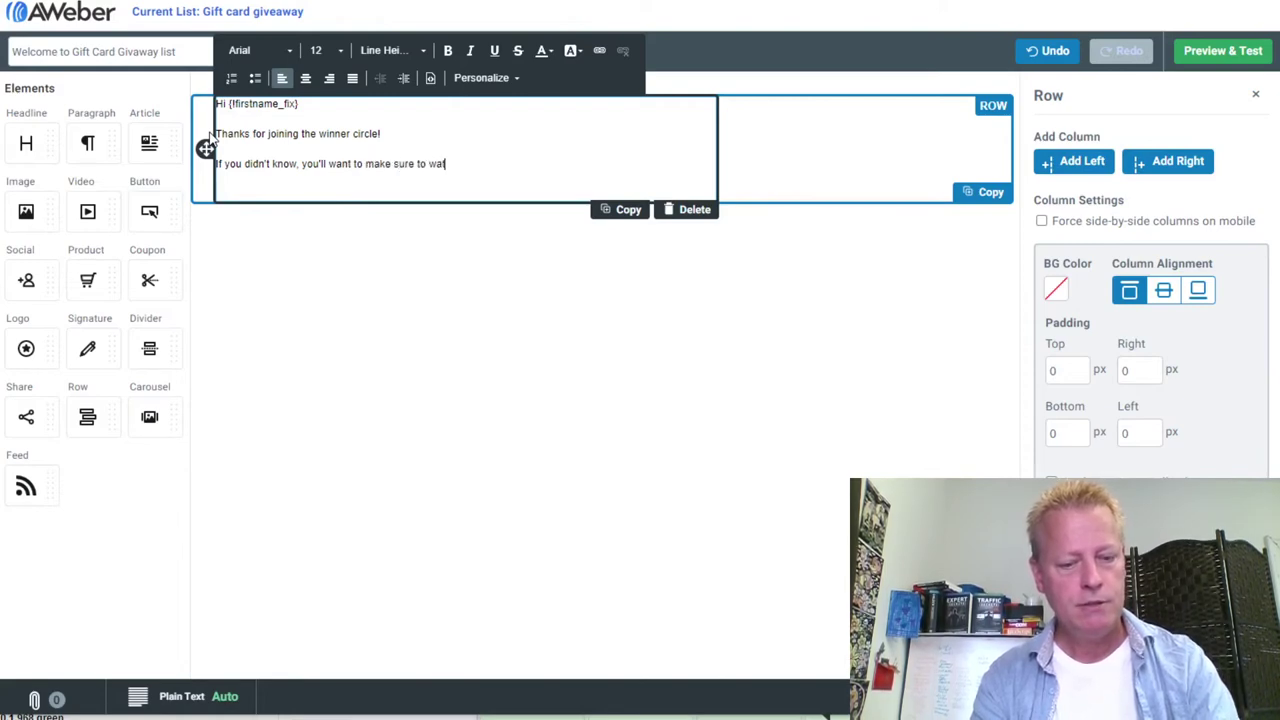
{"action": "type", "text": "ch the video a"}
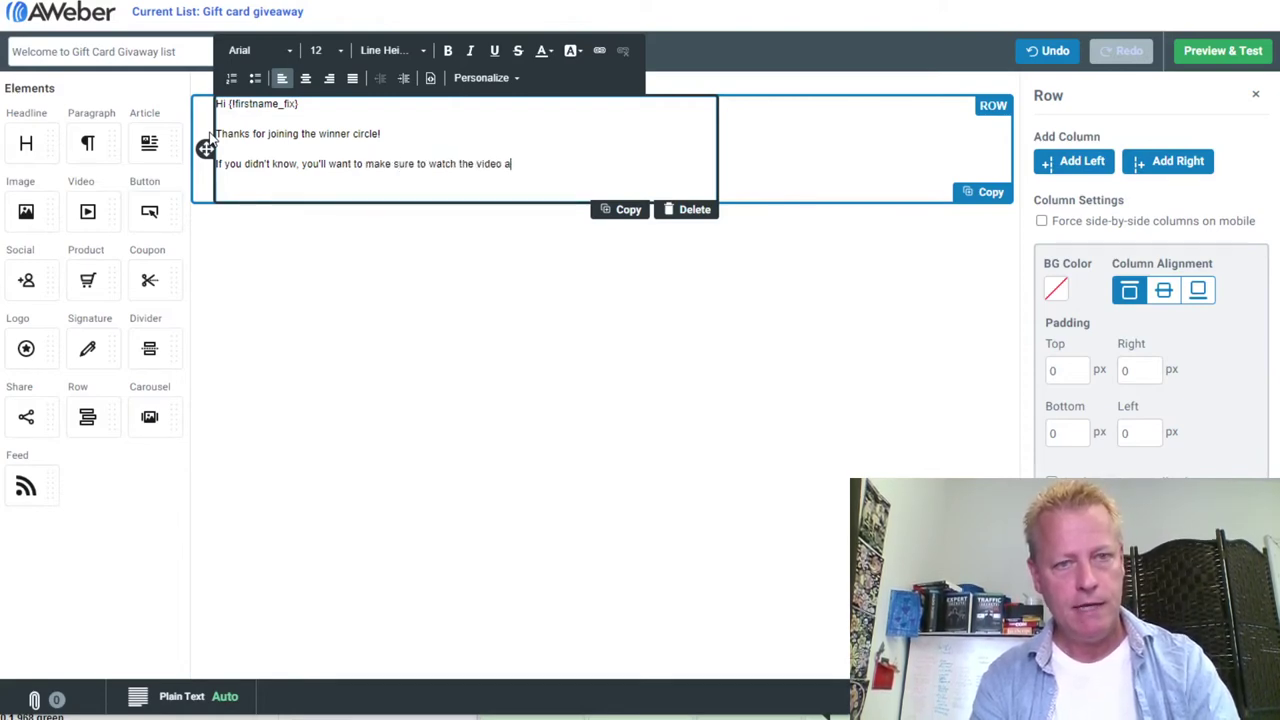
{"action": "key", "text": "BackSpace"}
{"action": "type", "text": "here."}
{"action": "key", "text": "Return"}
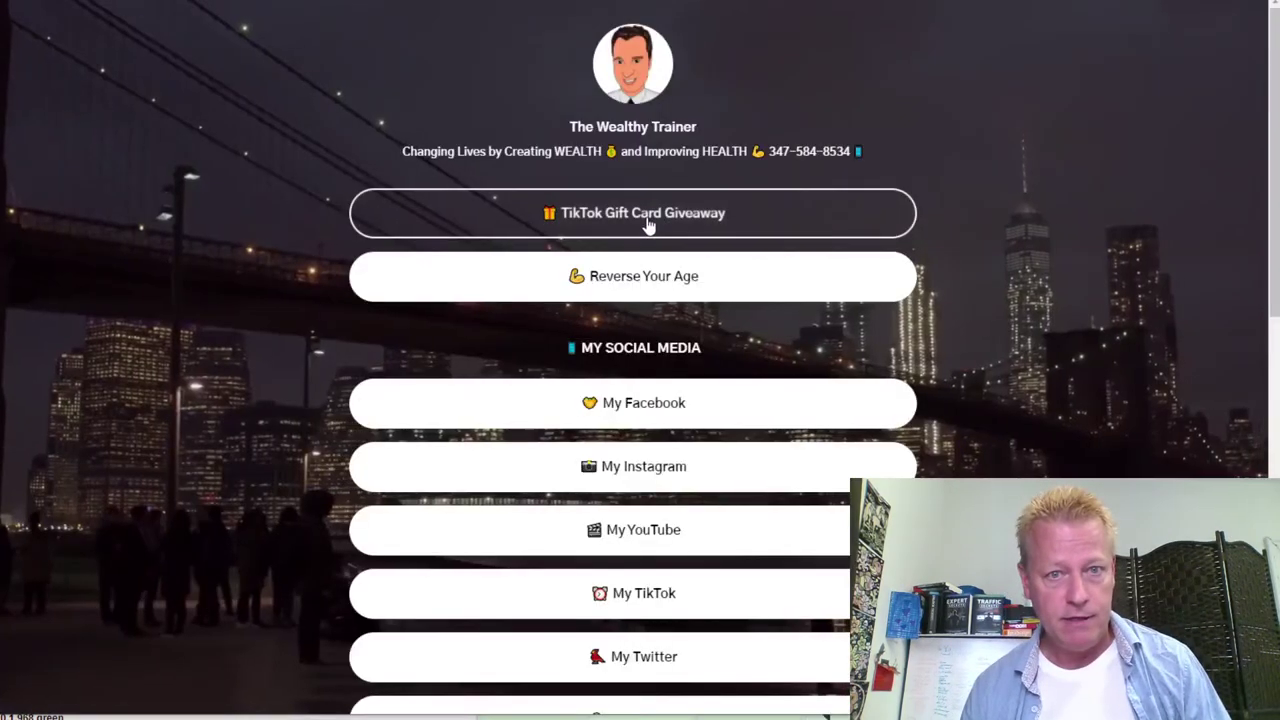
{"action": "left_click", "coordinate": [645, 218]}
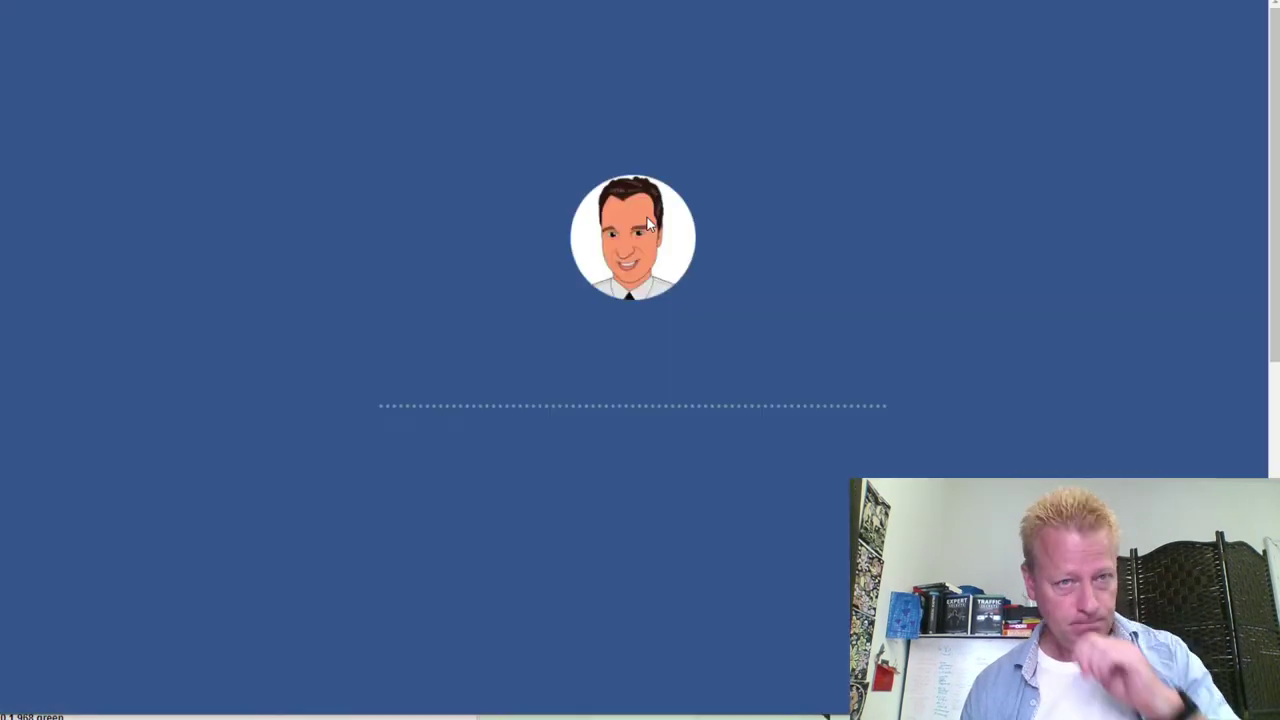
{"action": "scroll", "coordinate": [672, 272], "scroll_direction": "down", "scroll_amount": 4}
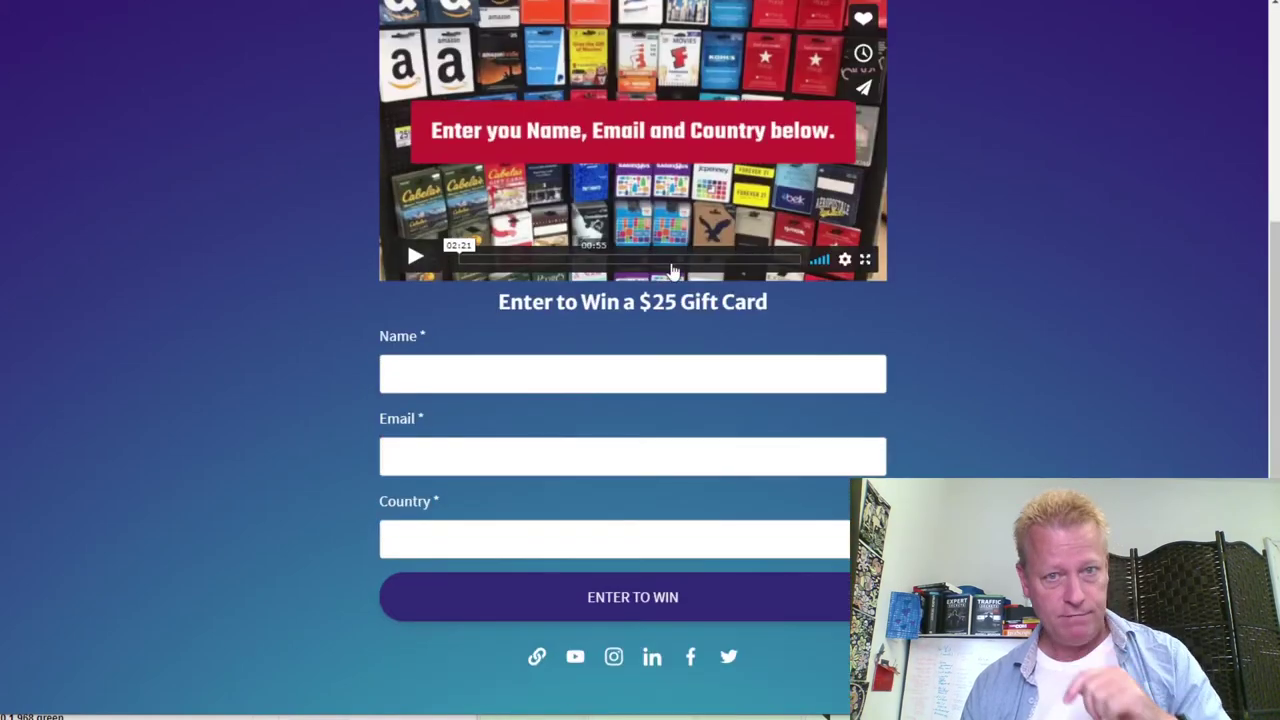
{"action": "scroll", "coordinate": [987, 357], "scroll_direction": "down", "scroll_amount": 2}
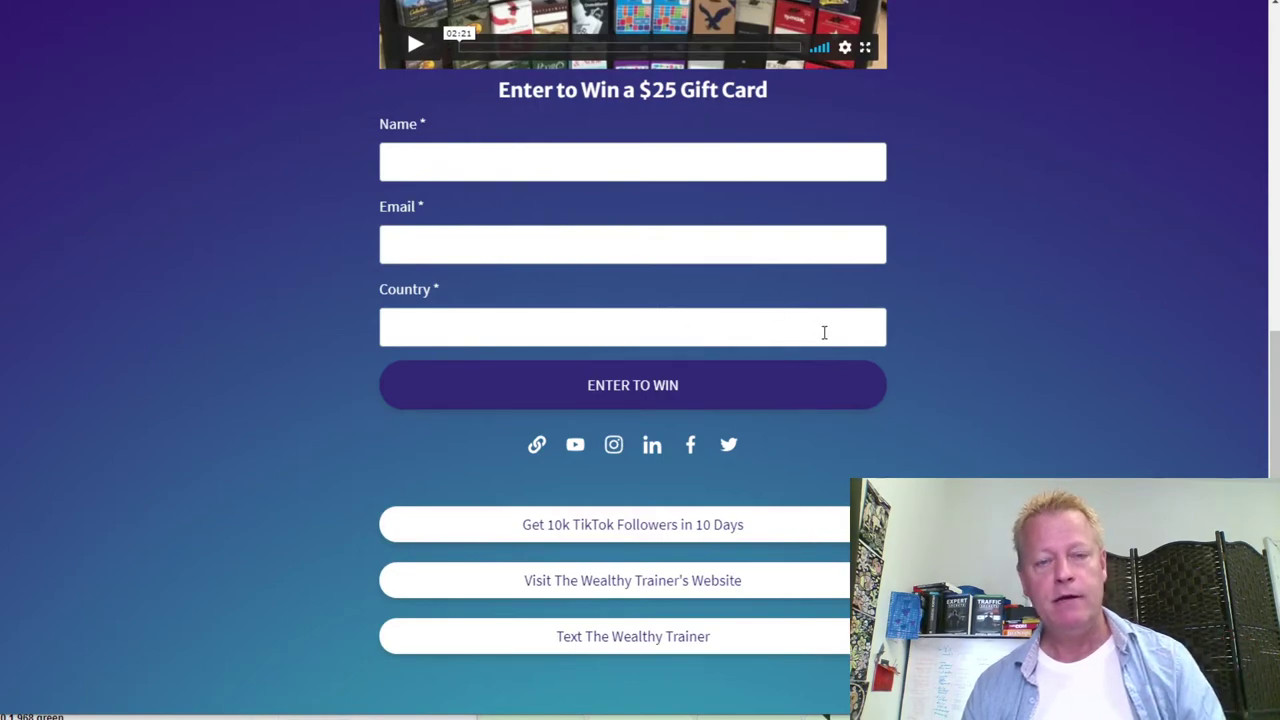
{"action": "scroll", "coordinate": [824, 332], "scroll_direction": "up", "scroll_amount": 6}
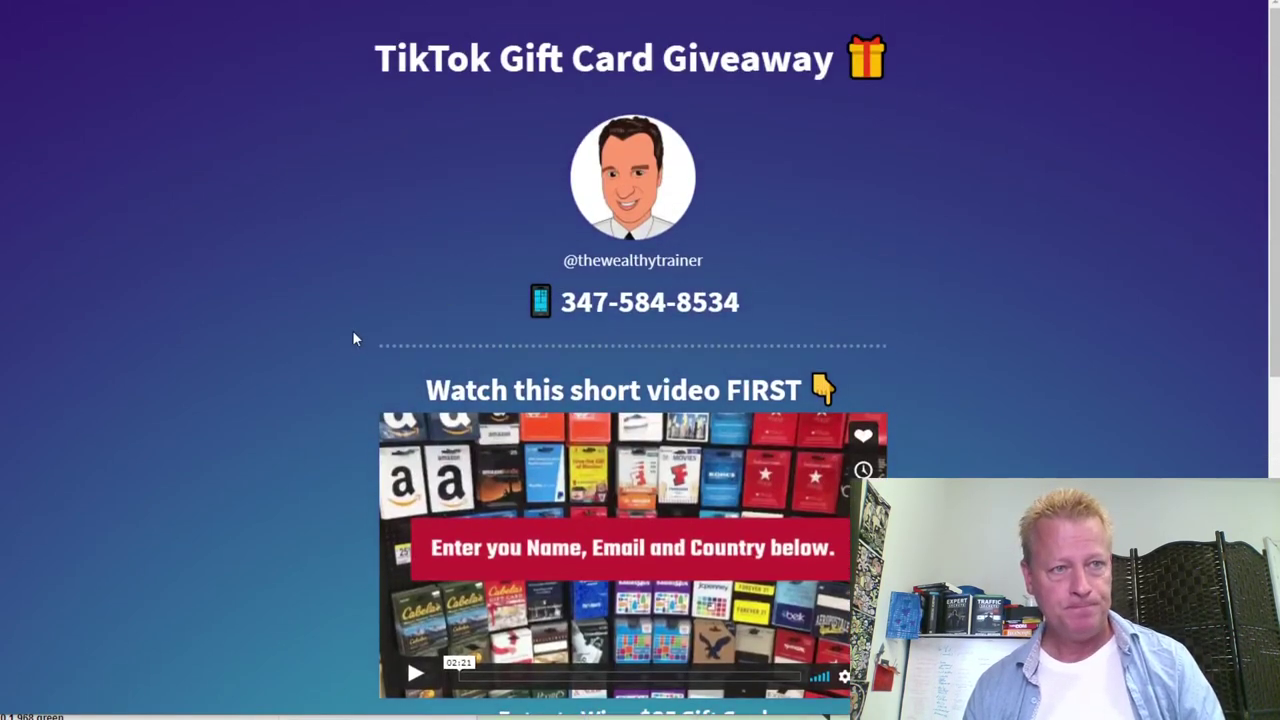
{"action": "scroll", "coordinate": [284, 335], "scroll_direction": "down", "scroll_amount": 5}
{"action": "scroll", "coordinate": [280, 341], "scroll_direction": "up", "scroll_amount": 5}
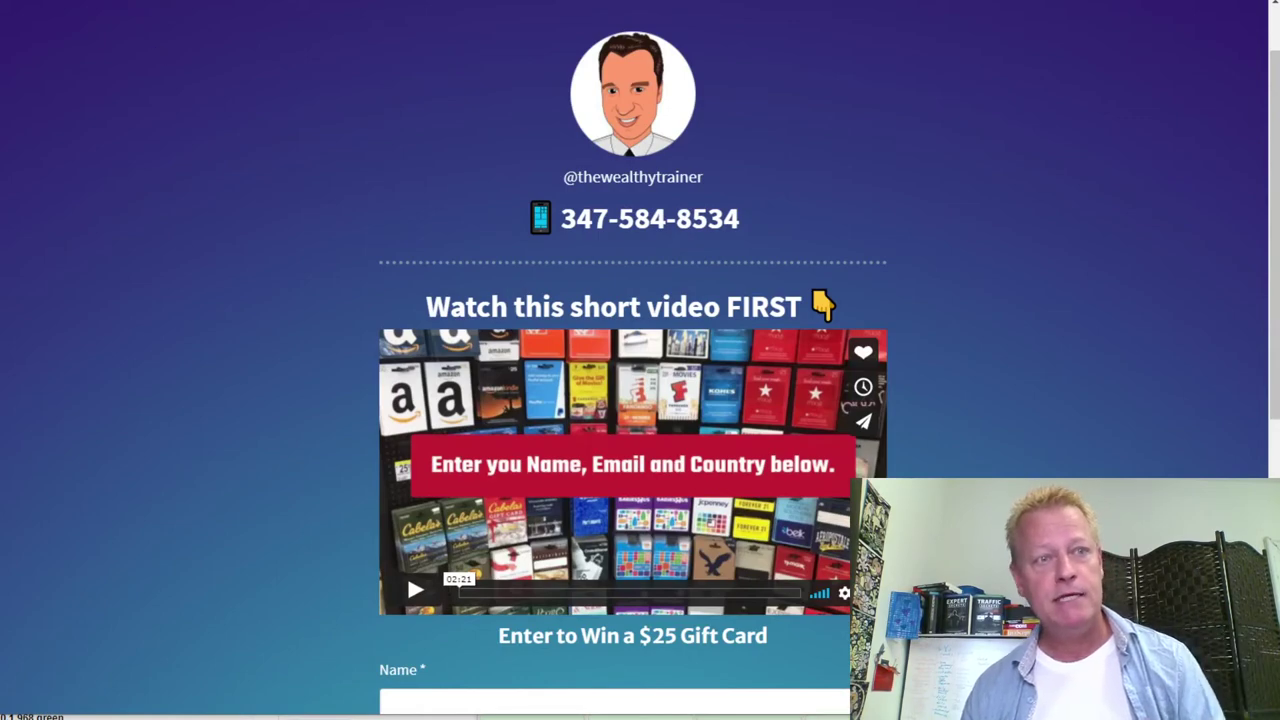
{"action": "scroll", "coordinate": [1050, 235], "scroll_direction": "up", "scroll_amount": 1}
{"action": "scroll", "coordinate": [712, 198], "scroll_direction": "down", "scroll_amount": 5}
{"action": "scroll", "coordinate": [712, 198], "scroll_direction": "up", "scroll_amount": 6}
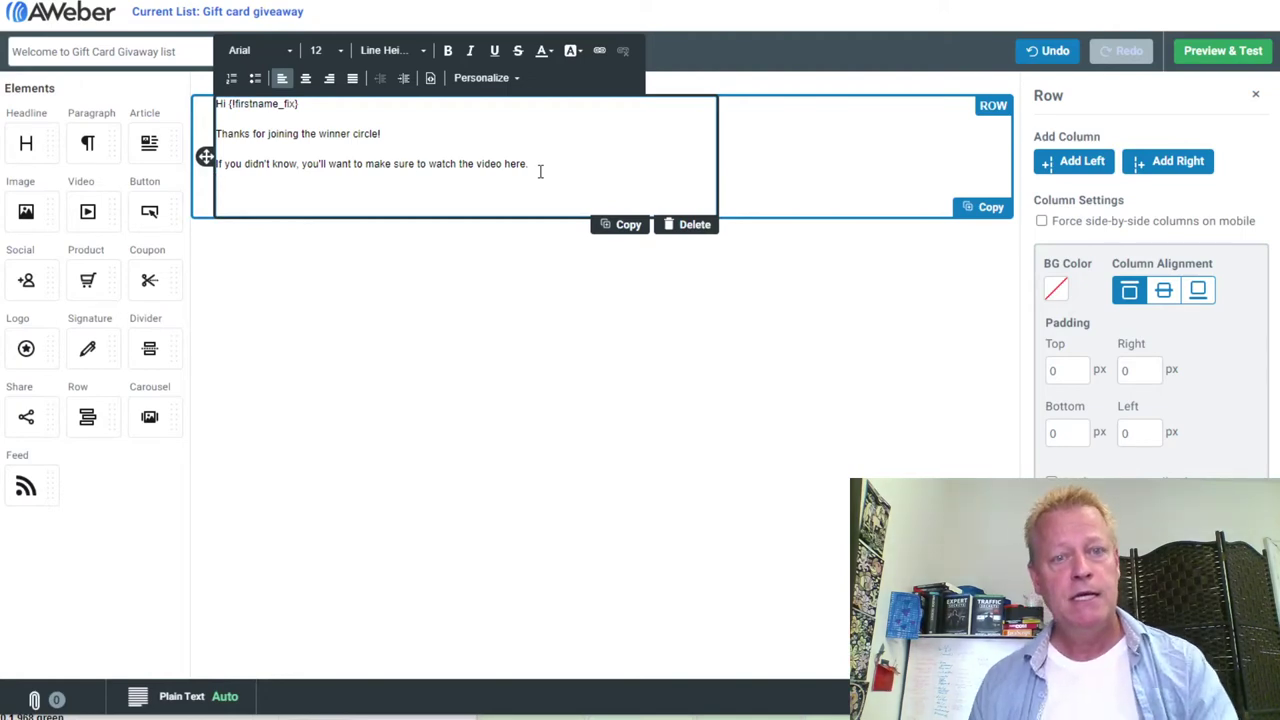
Reword the line to 'If you didn't already watch the video, you can watch the video here' and add 'Basically, the way the content runs is as follows.'
{"action": "key", "text": "Return"}
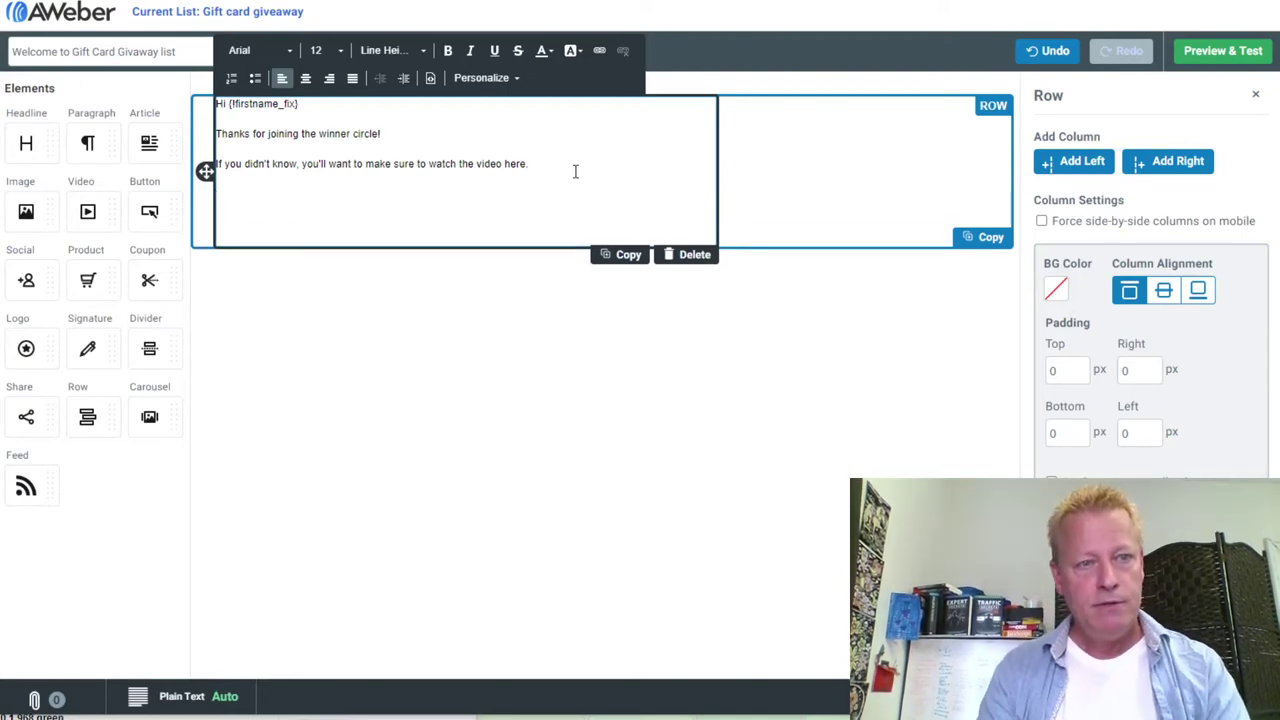
{"action": "double_click", "coordinate": [284, 163]}
{"action": "type", "text": "already watch the video,"}
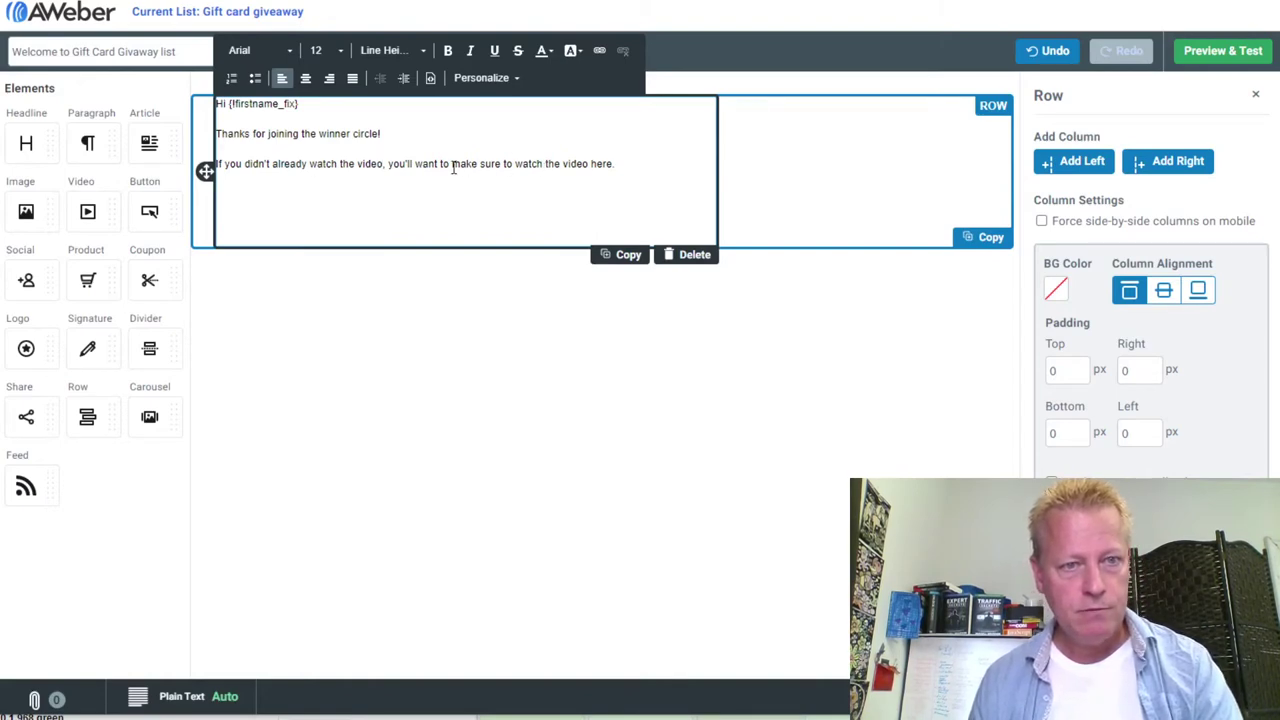
{"action": "left_click_drag", "start_coordinate": [407, 163], "coordinate": [516, 164]}
{"action": "type", "text": "can"}
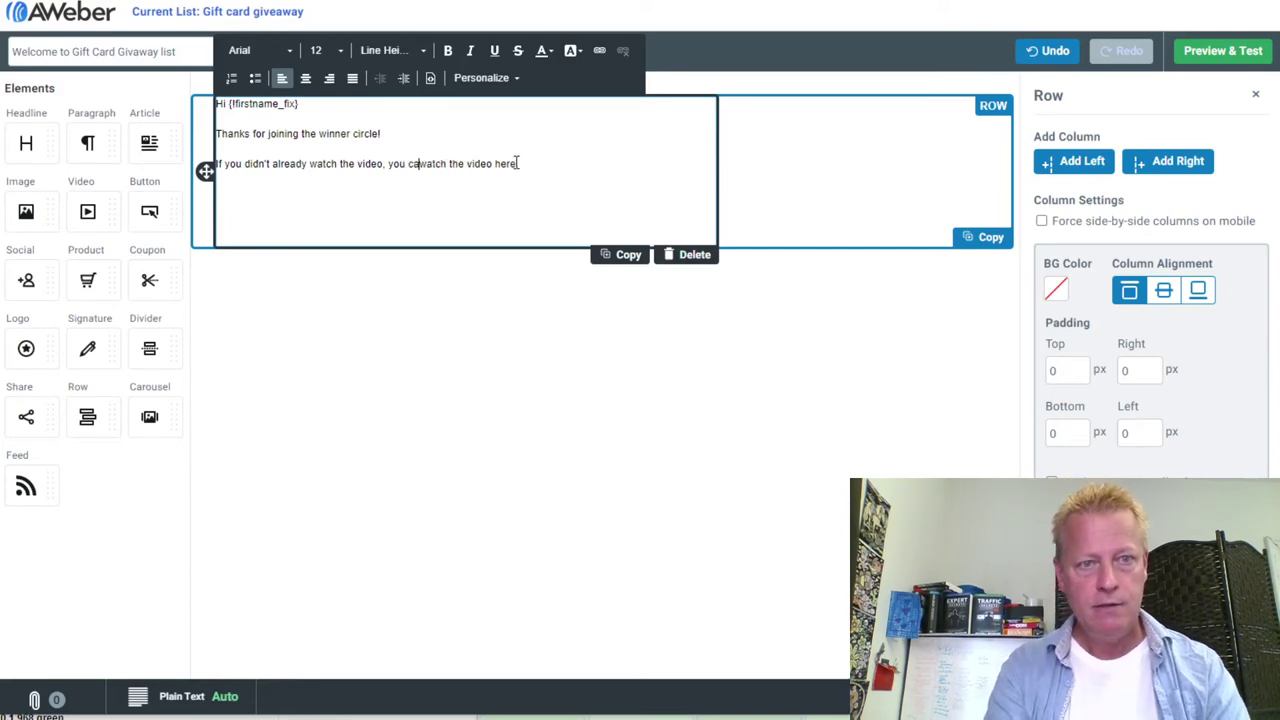
{"action": "left_click_drag", "start_coordinate": [456, 163], "coordinate": [503, 163]}
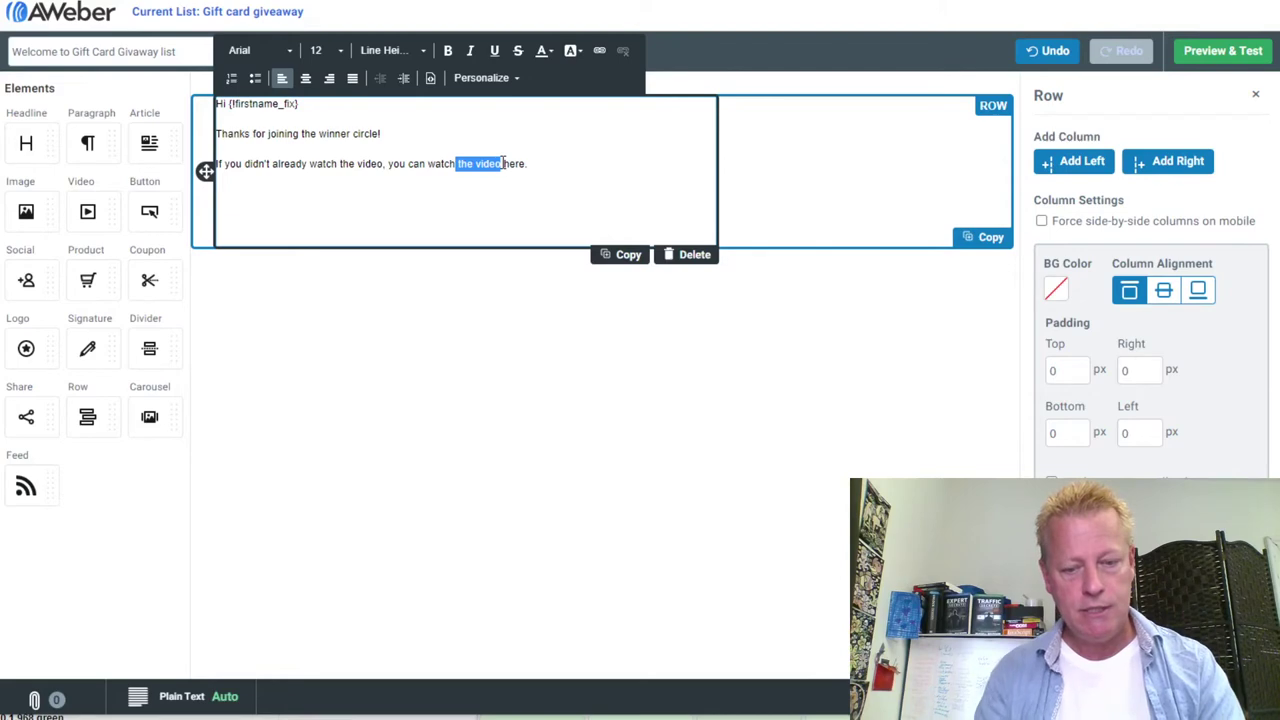
{"action": "type", "text": "i"}
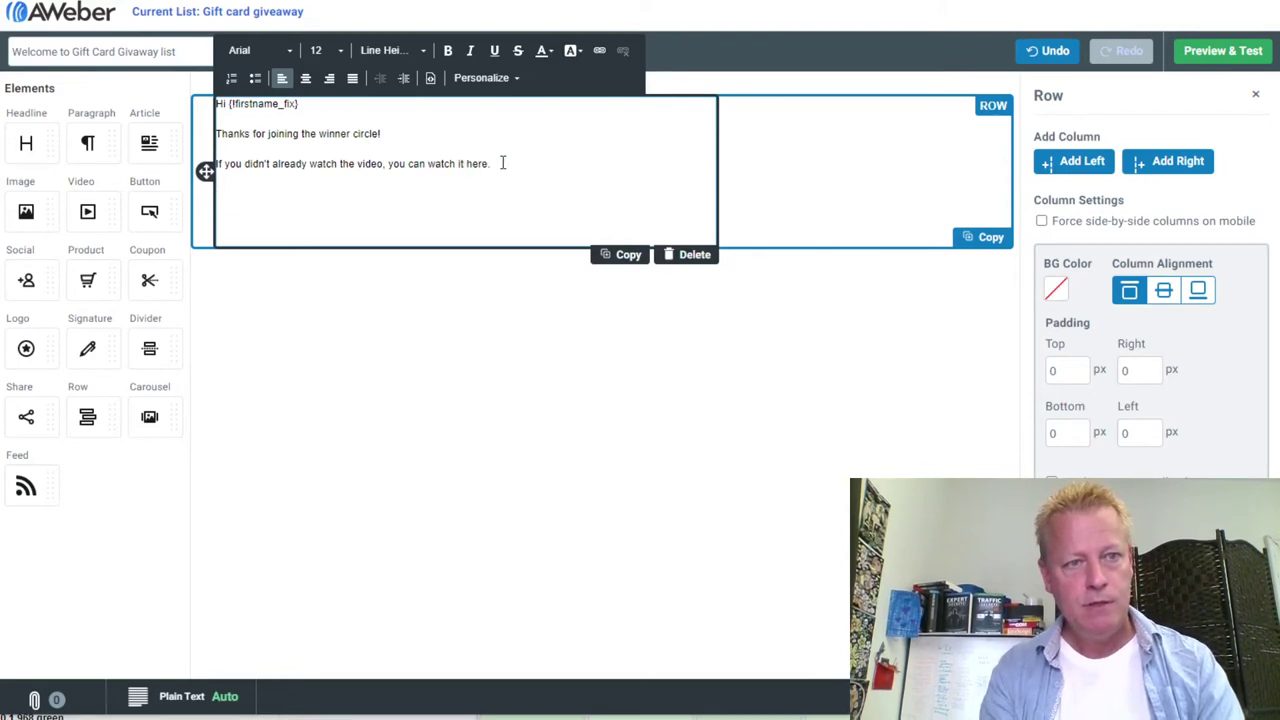
{"action": "type", "text": "Basically, "}
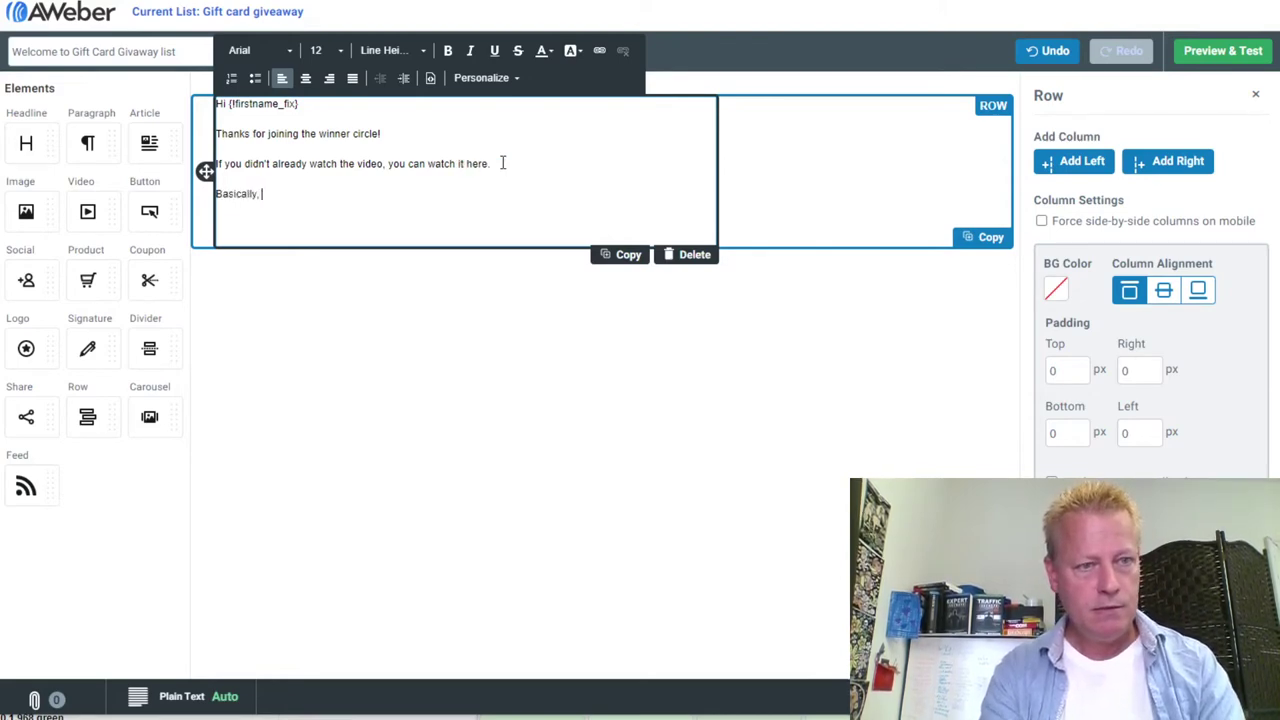
{"action": "type", "text": "the way the conte"}
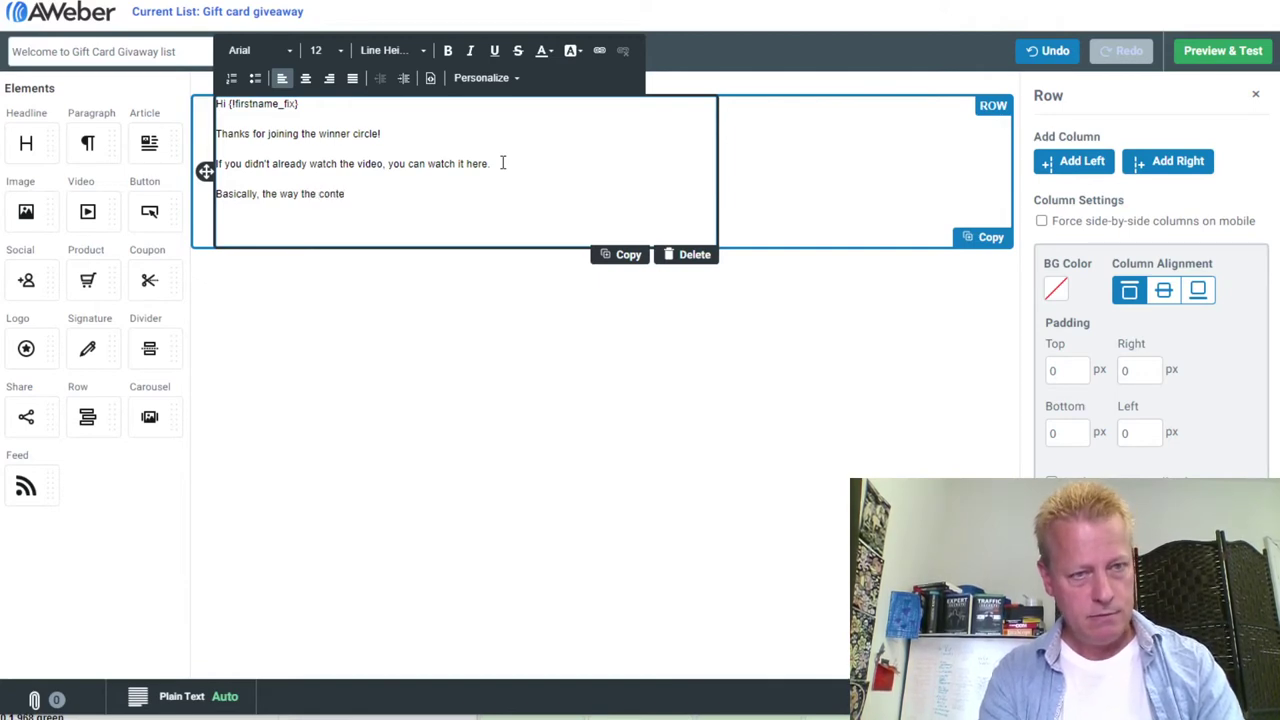
{"action": "type", "text": "nt runs "}
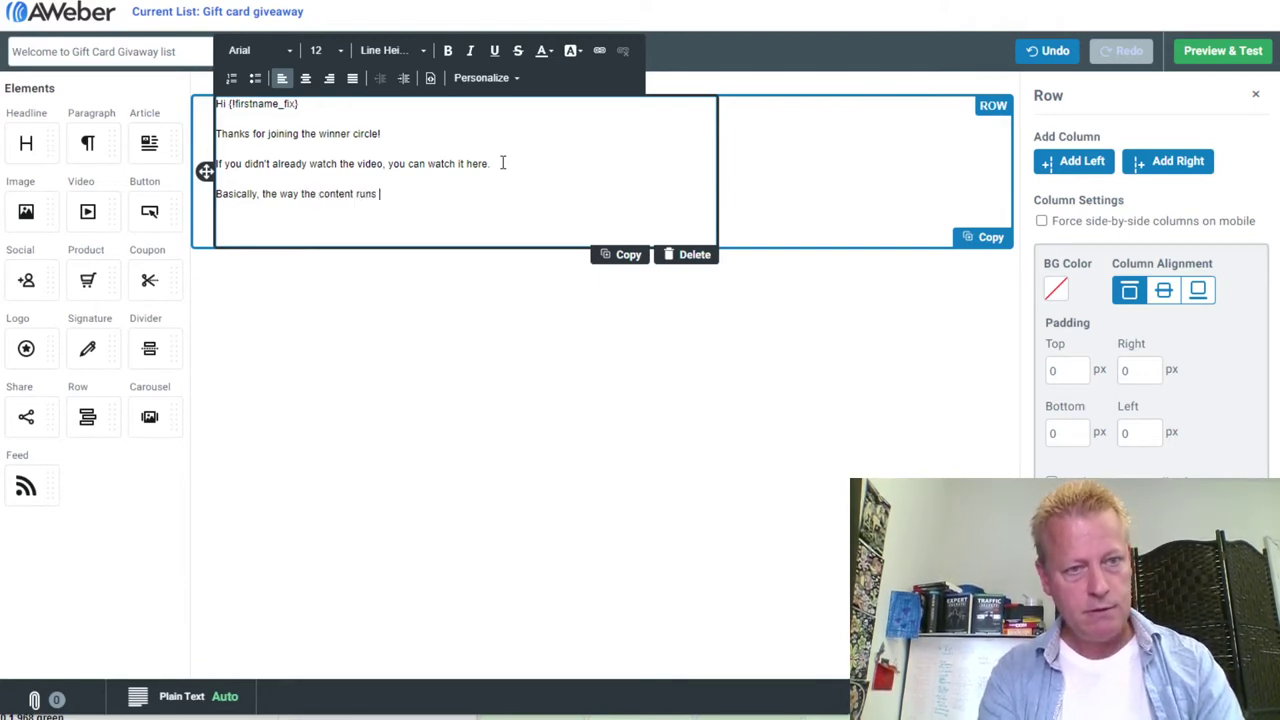
{"action": "type", "text": "is as follows:"}
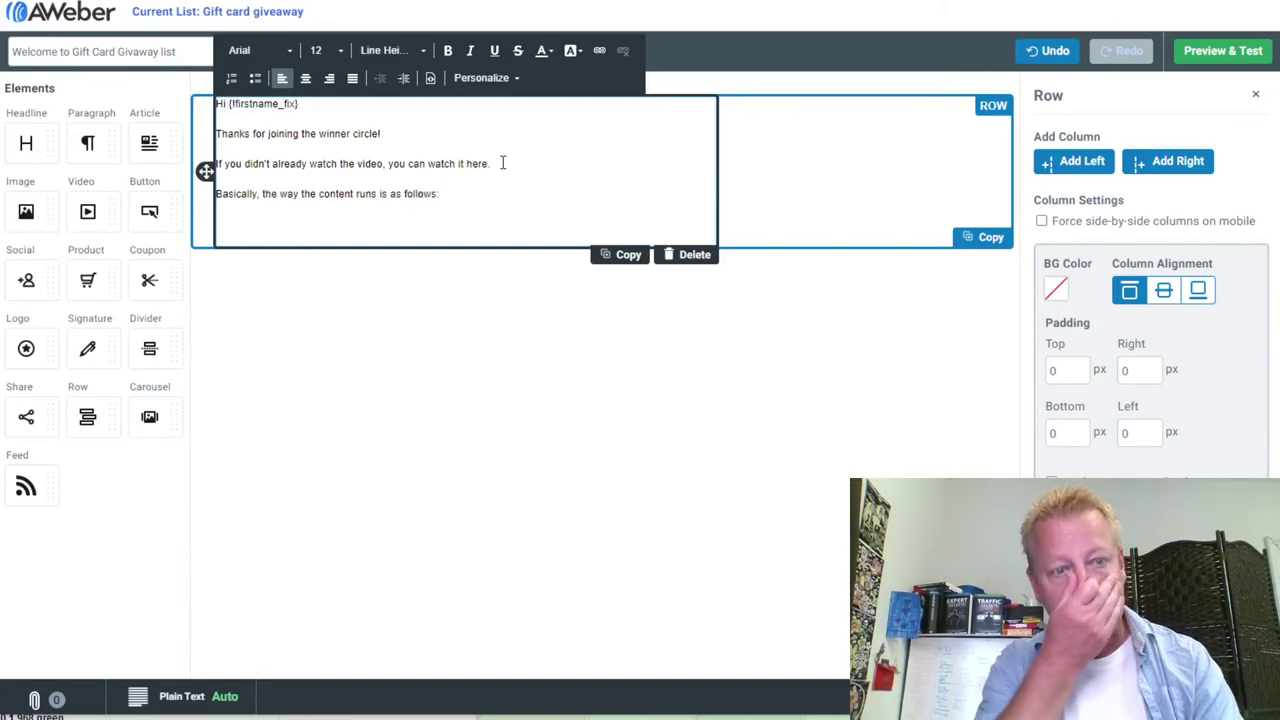
Add '1- Register to win' and '2- Watch all my emails to see if you ware a winner.', then begin 'If you are chosen'
{"action": "key", "text": "Return"}
{"action": "type", "text": "1-"}
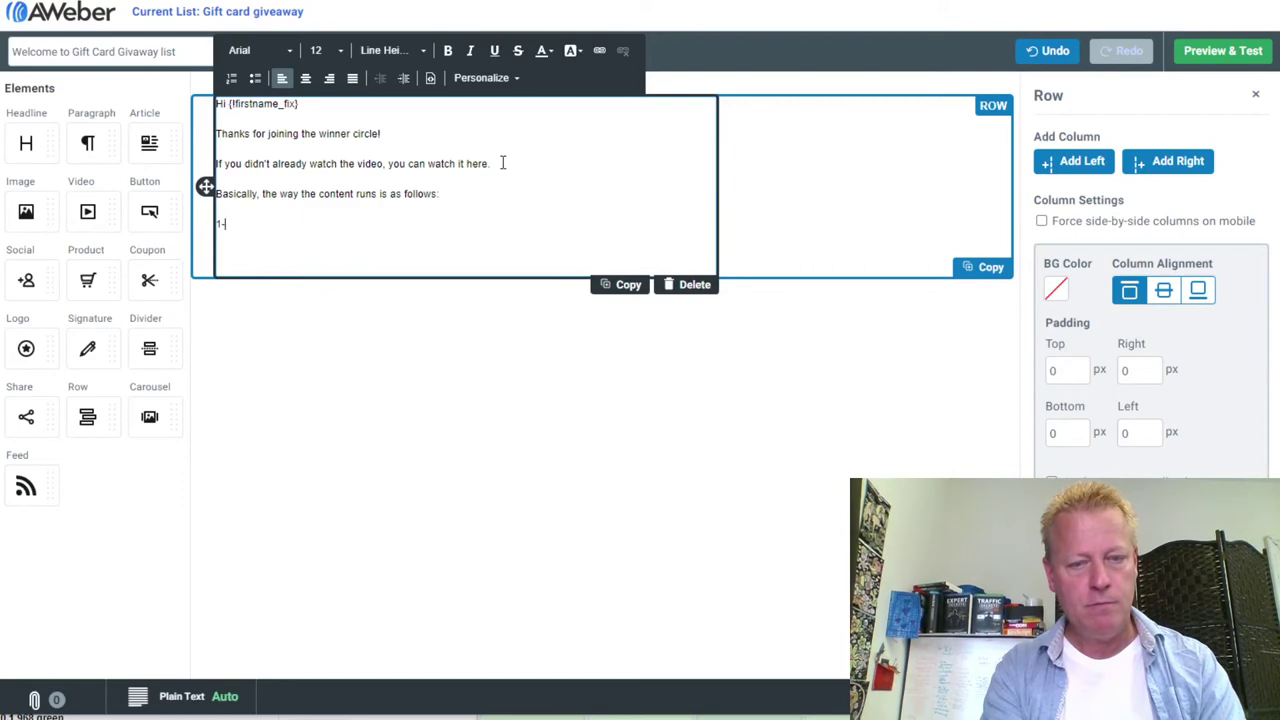
{"action": "type", "text": " Regis"}
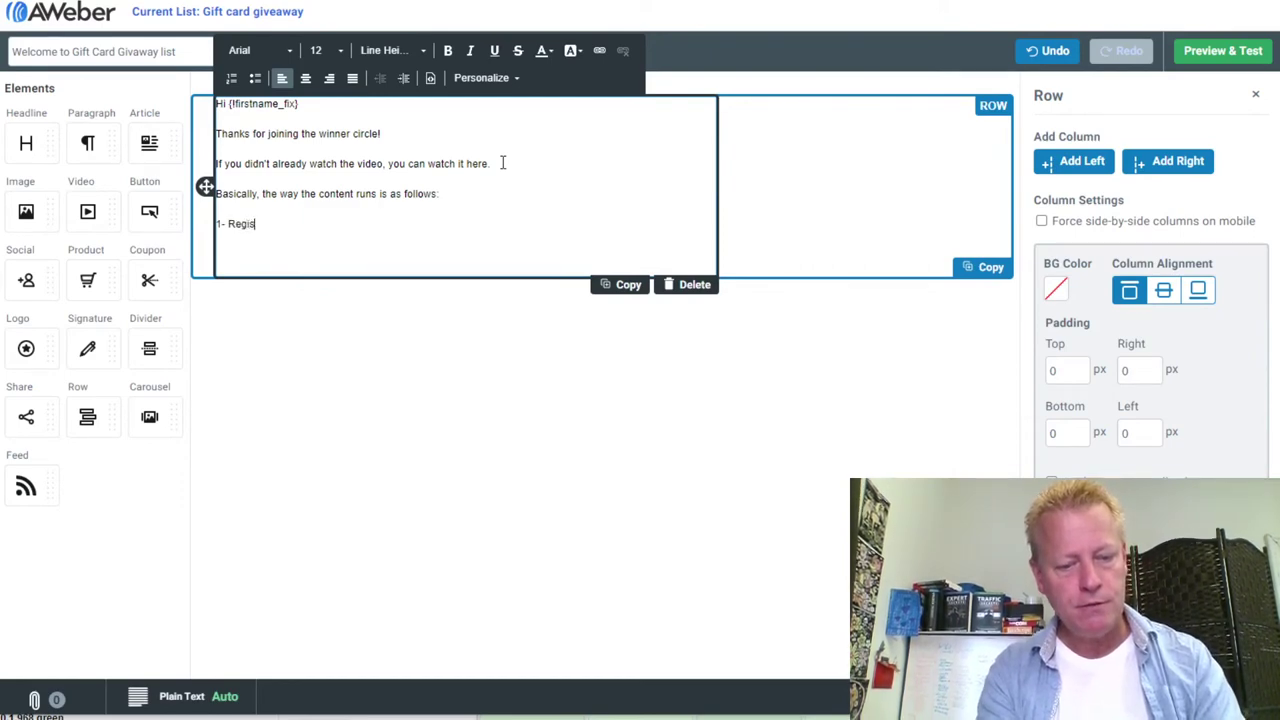
{"action": "type", "text": "ter to win"}
{"action": "key", "text": "Return"}
{"action": "type", "text": "2-"}
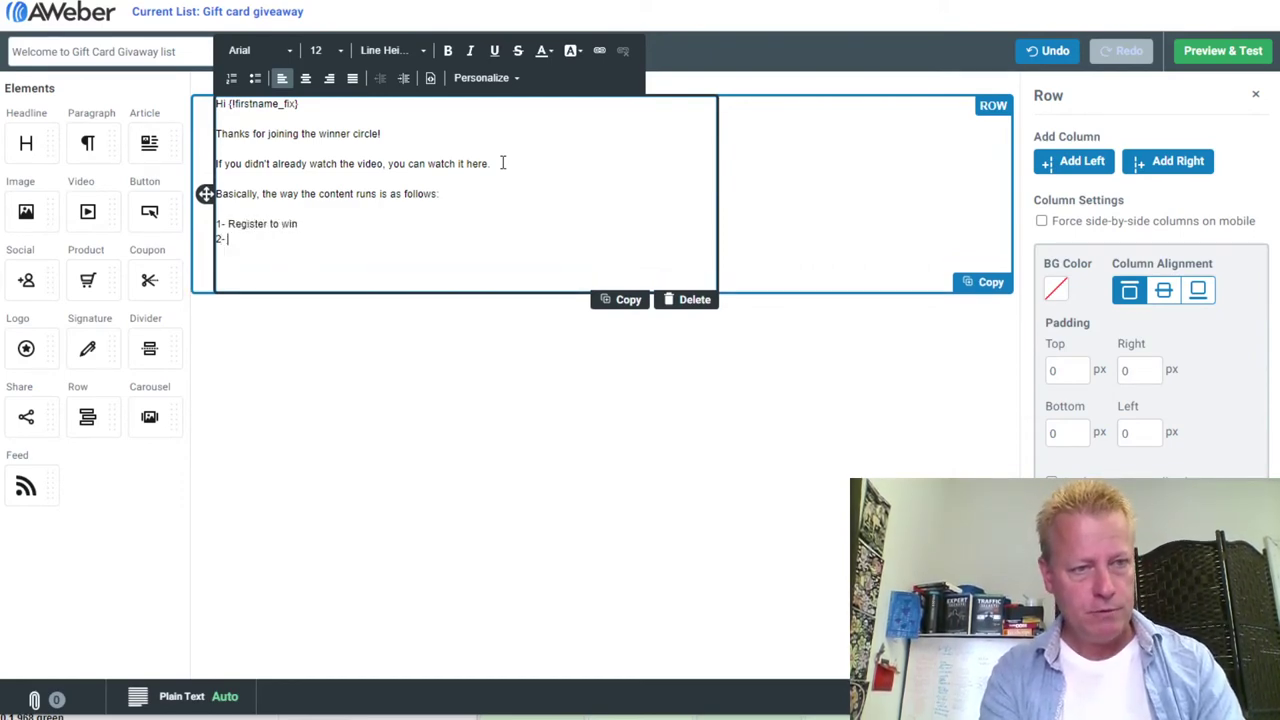
{"action": "type", "text": " Wat"}
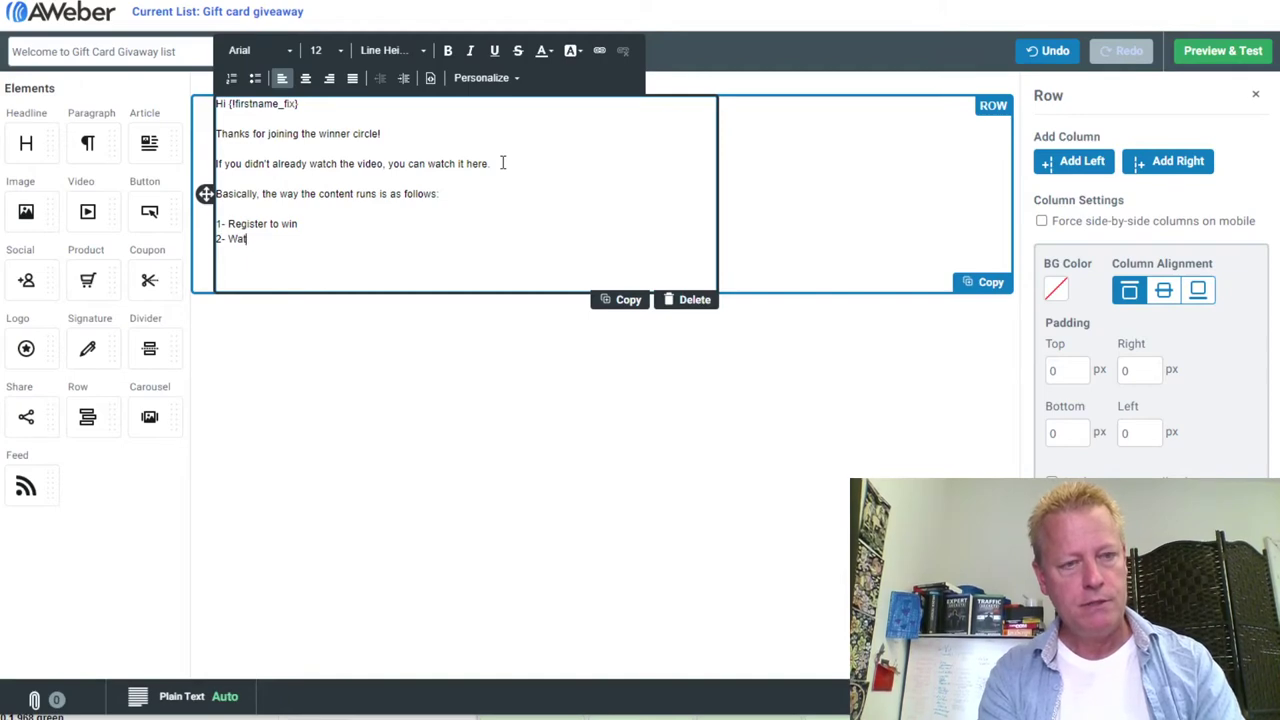
{"action": "type", "text": "ch all my emails to see if you"}
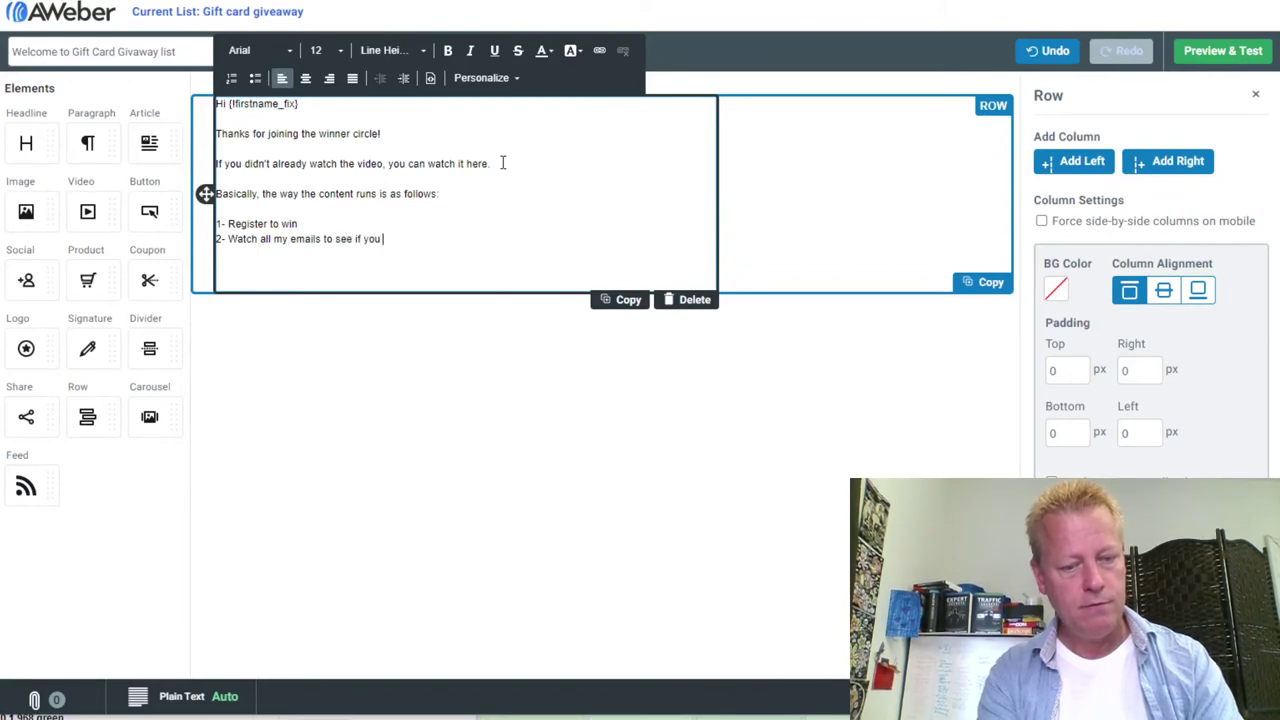
{"action": "type", "text": " ware a winn"}
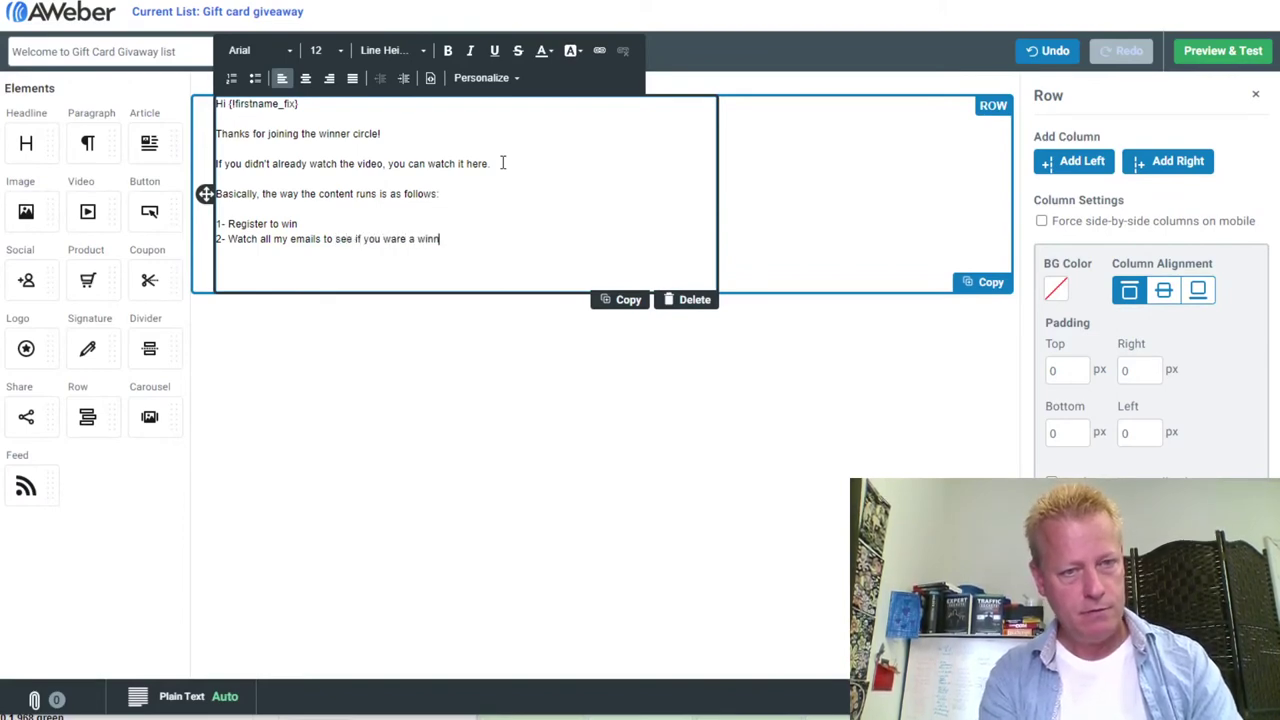
{"action": "type", "text": "er"}
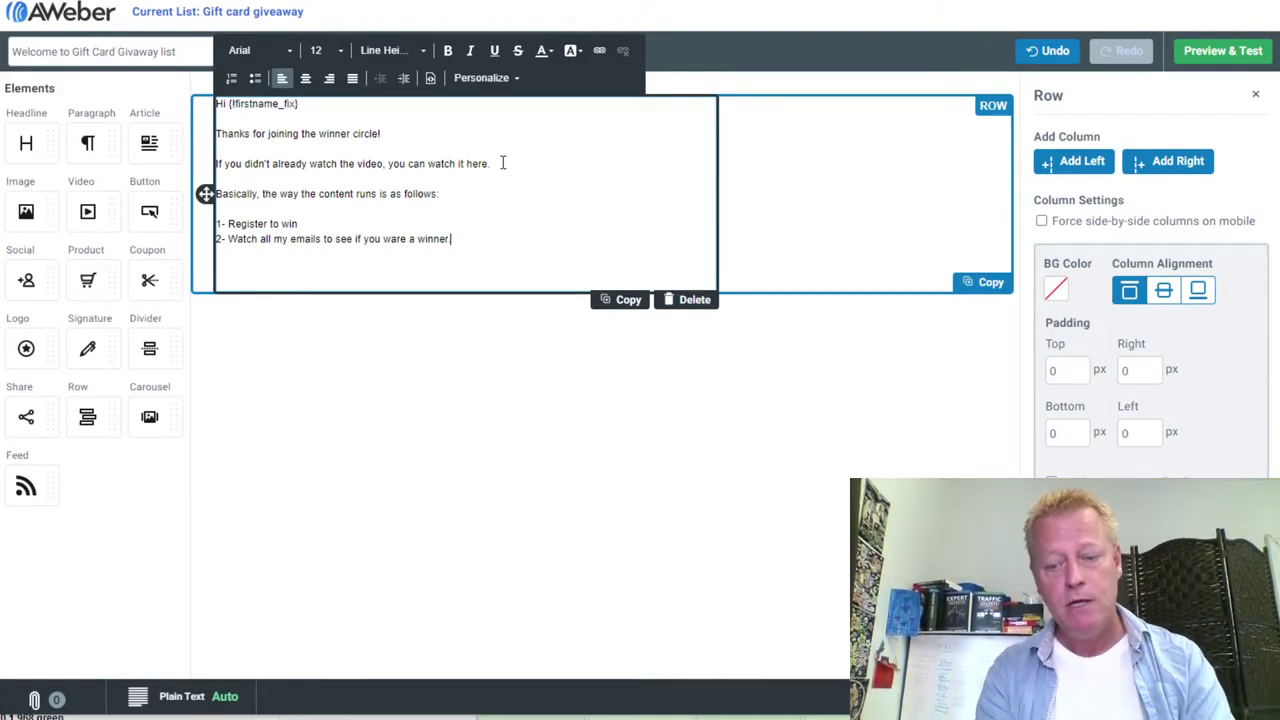
{"action": "type", "text": "."}
{"action": "key", "text": "Return"}
{"action": "key", "text": "Return"}
{"action": "type", "text": "If you are chosen on"}
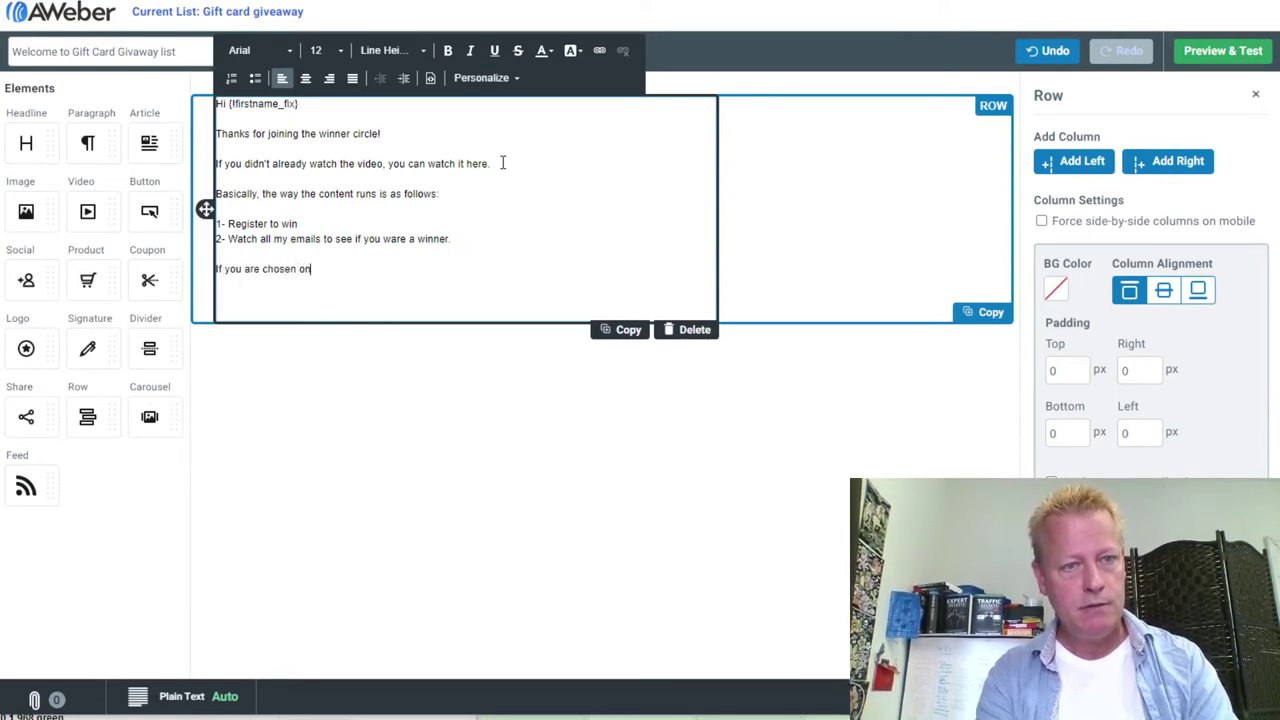
Insert a 'How do you win?' heading explaining winners are picked after a certain number of new subscribers
{"action": "key", "text": "BackSpace"}
{"action": "key", "text": "BackSpace"}
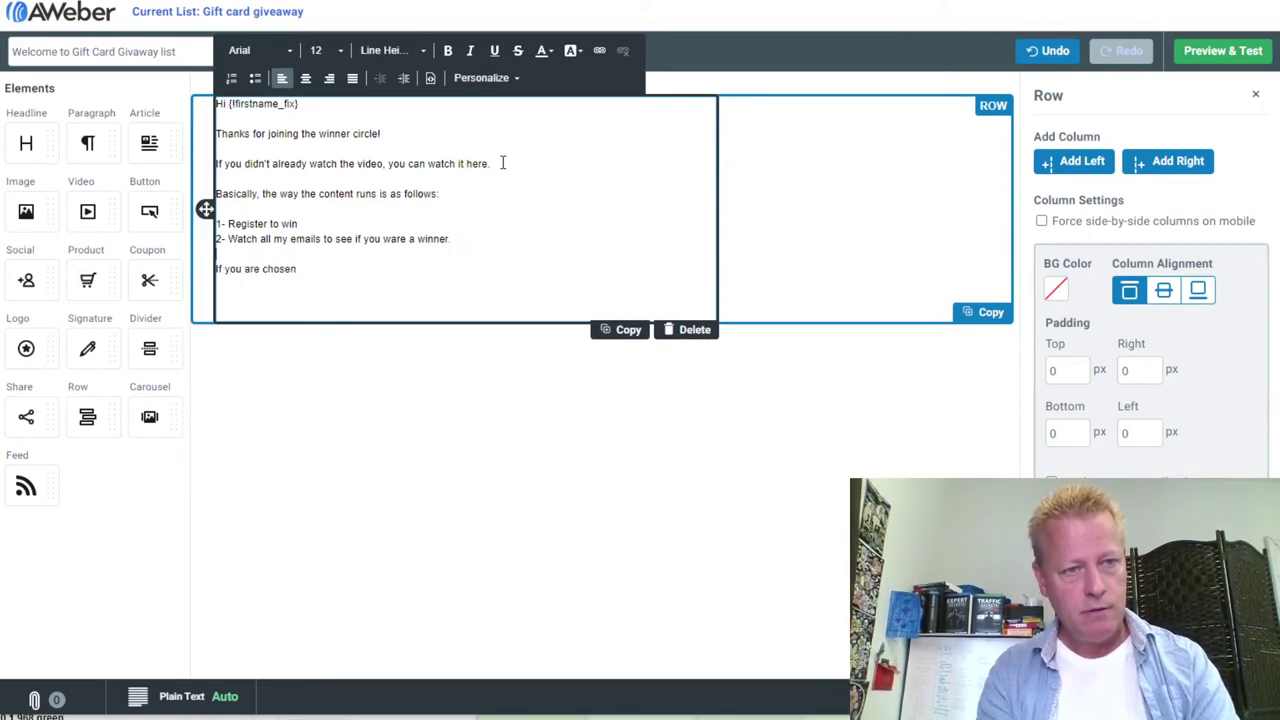
{"action": "key", "text": "Return"}
{"action": "key", "text": "Return"}
{"action": "type", "text": "H"}
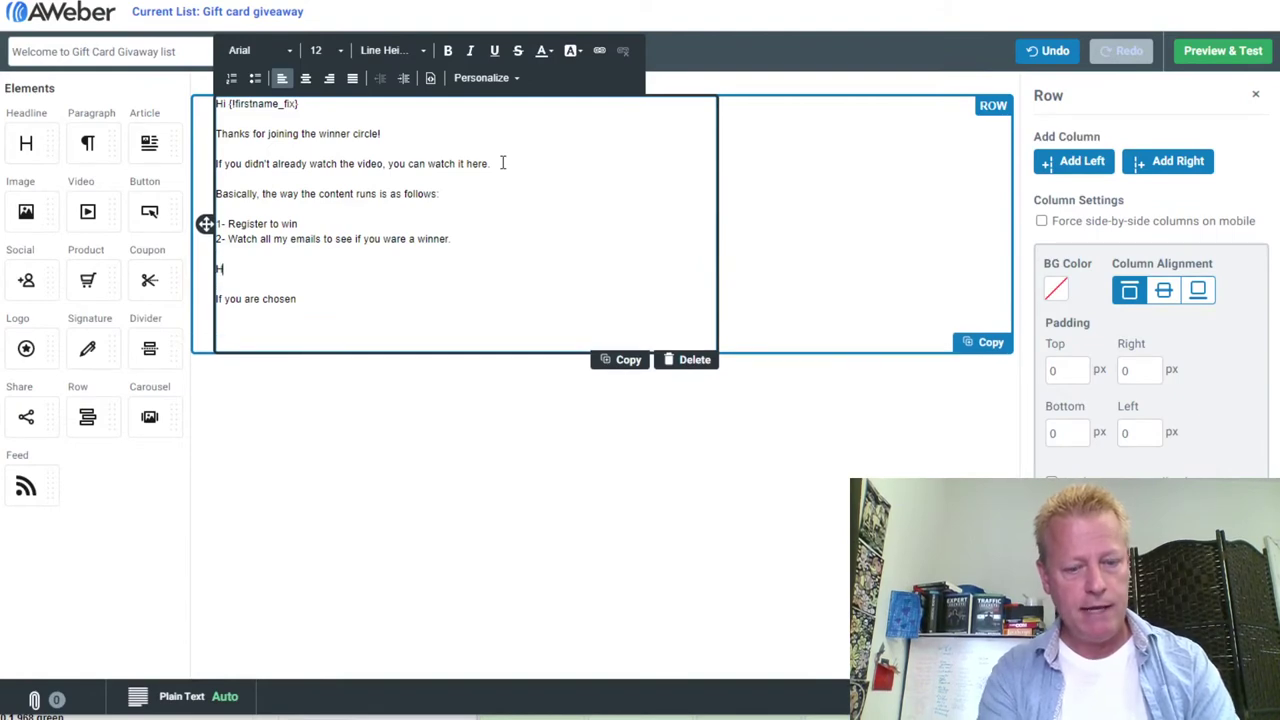
{"action": "type", "text": "ow do you win?"}
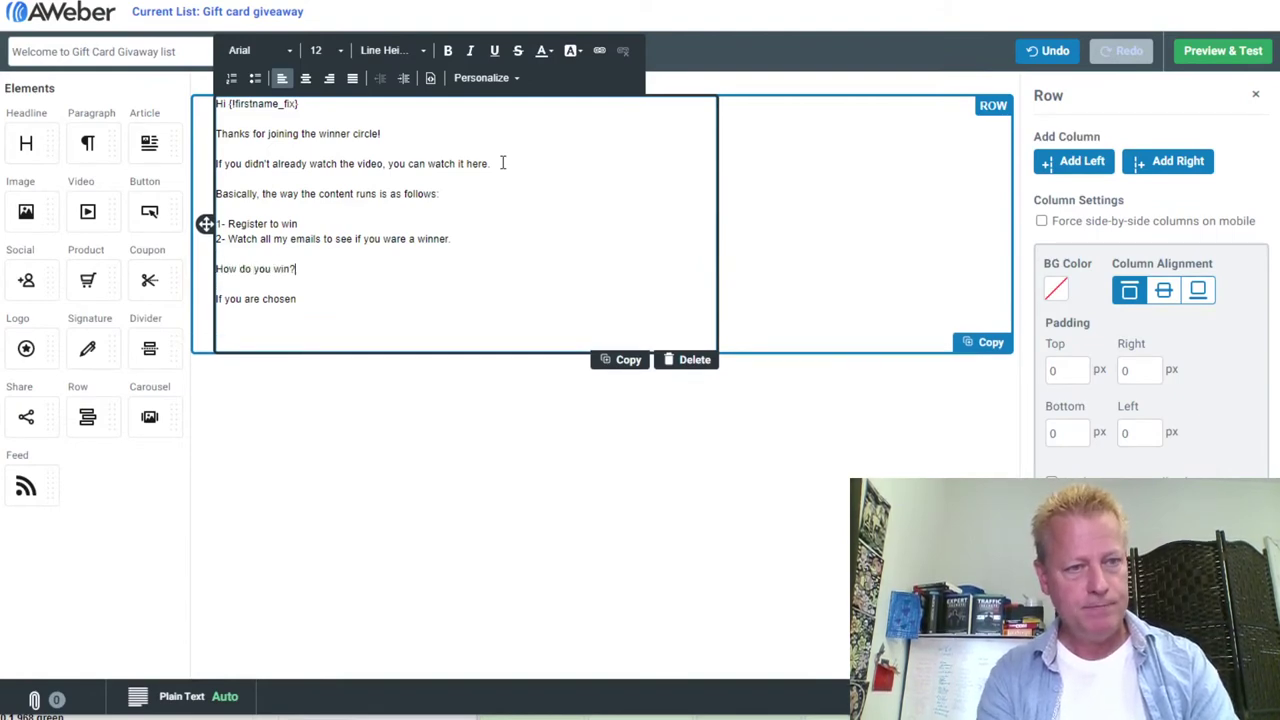
{"action": "key", "text": "Return"}
{"action": "type", "text": "IfW"}
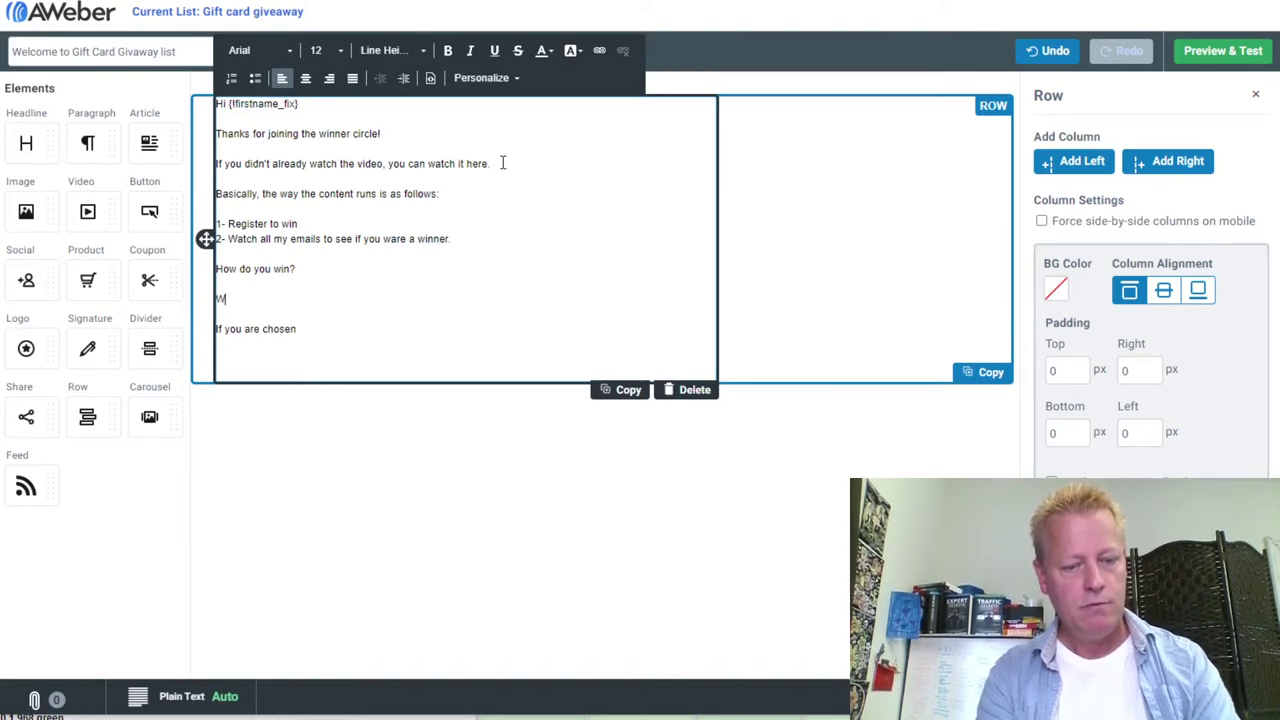
{"action": "type", "text": "e pick the wi"}
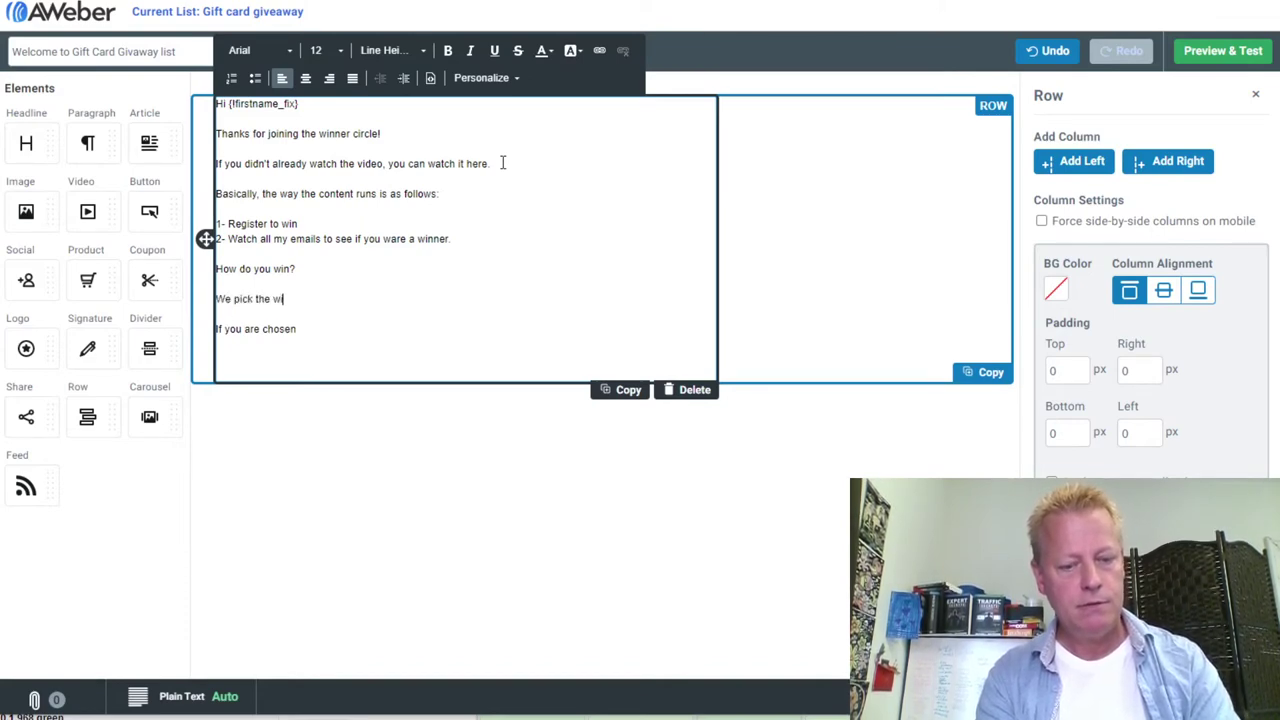
{"action": "type", "text": "nner from thenewslett"}
{"action": "key", "text": "BackSpace"}
{"action": "key", "text": "BackSpace"}
{"action": "key", "text": "BackSpace"}
{"action": "key", "text": "BackSpace"}
{"action": "key", "text": "BackSpace"}
{"action": "key", "text": "BackSpace"}
{"action": "key", "text": "BackSpace"}
{"action": "key", "text": "BackSpace"}
{"action": "type", "text": "subscribers"}
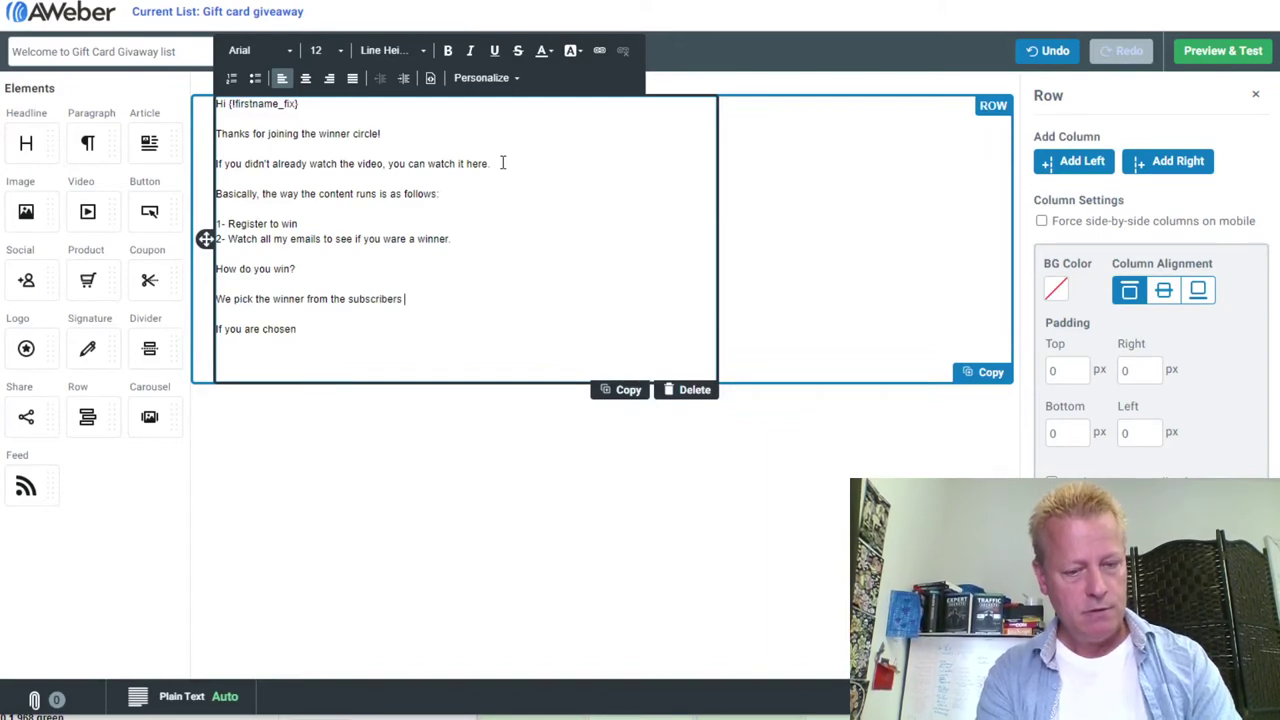
{"action": "type", "text": " in this email"}
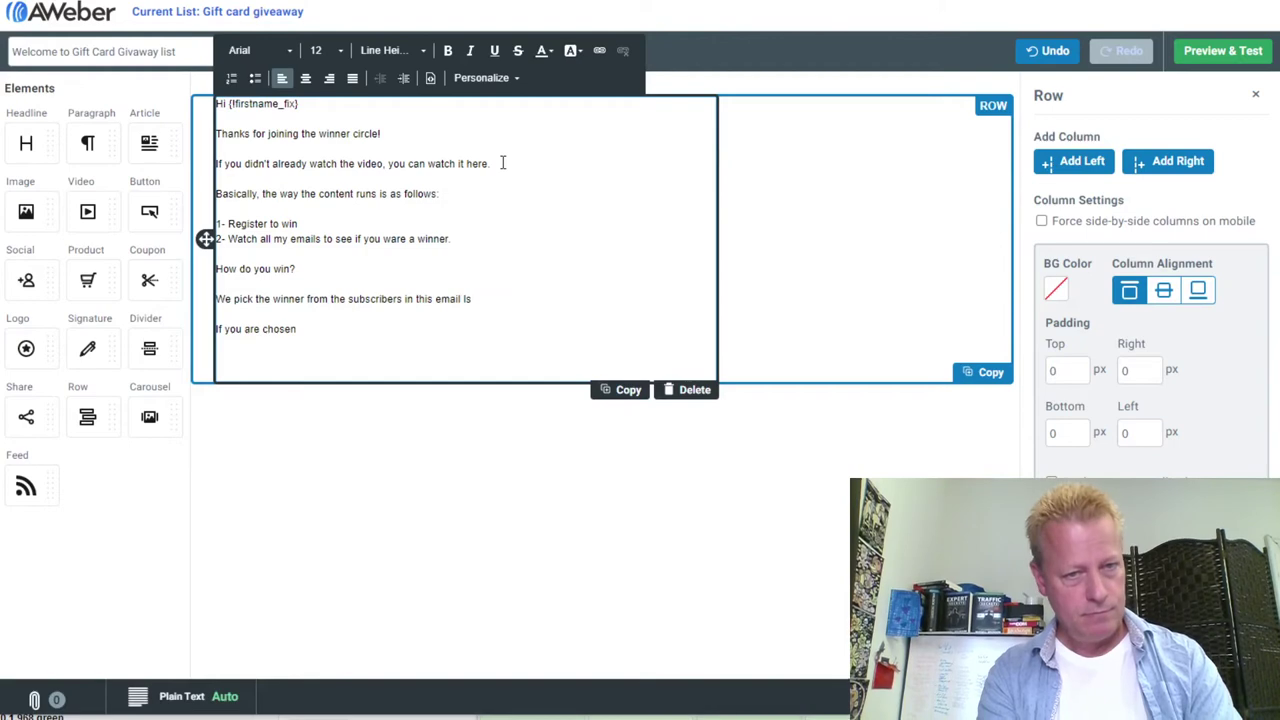
{"action": "type", "text": " list each time we"}
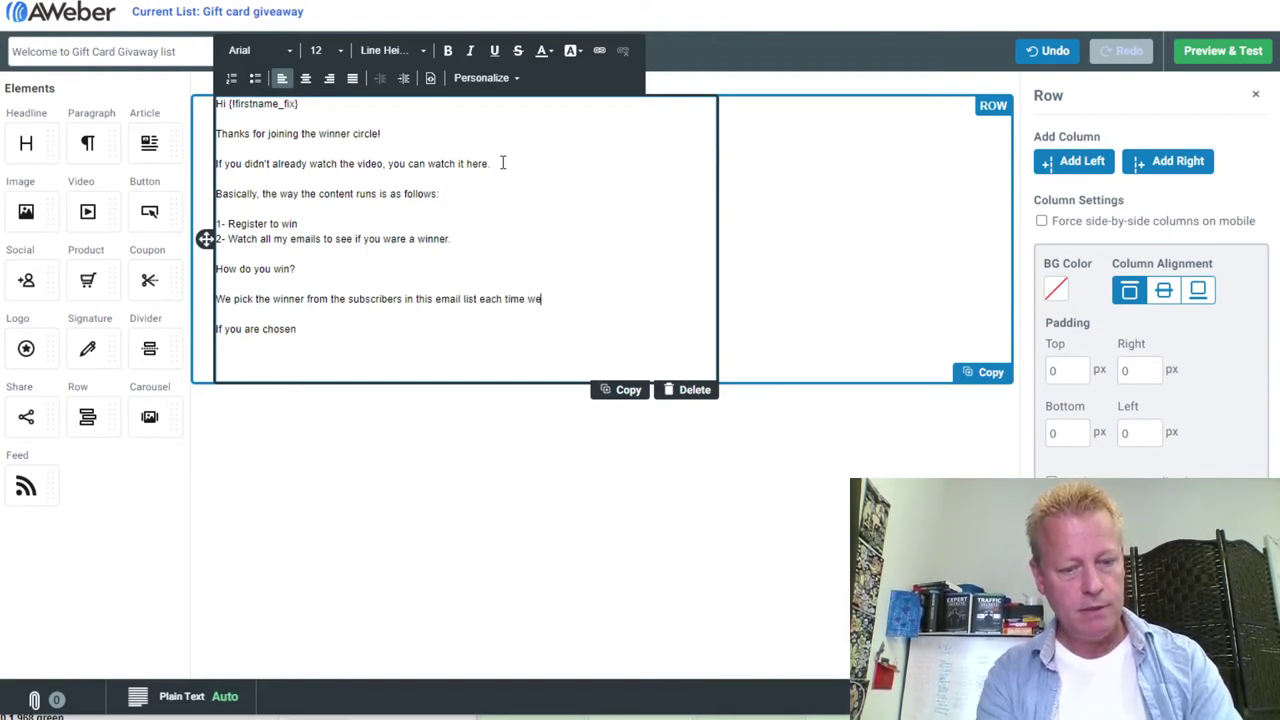
{"action": "type", "text": " have a certain number"}
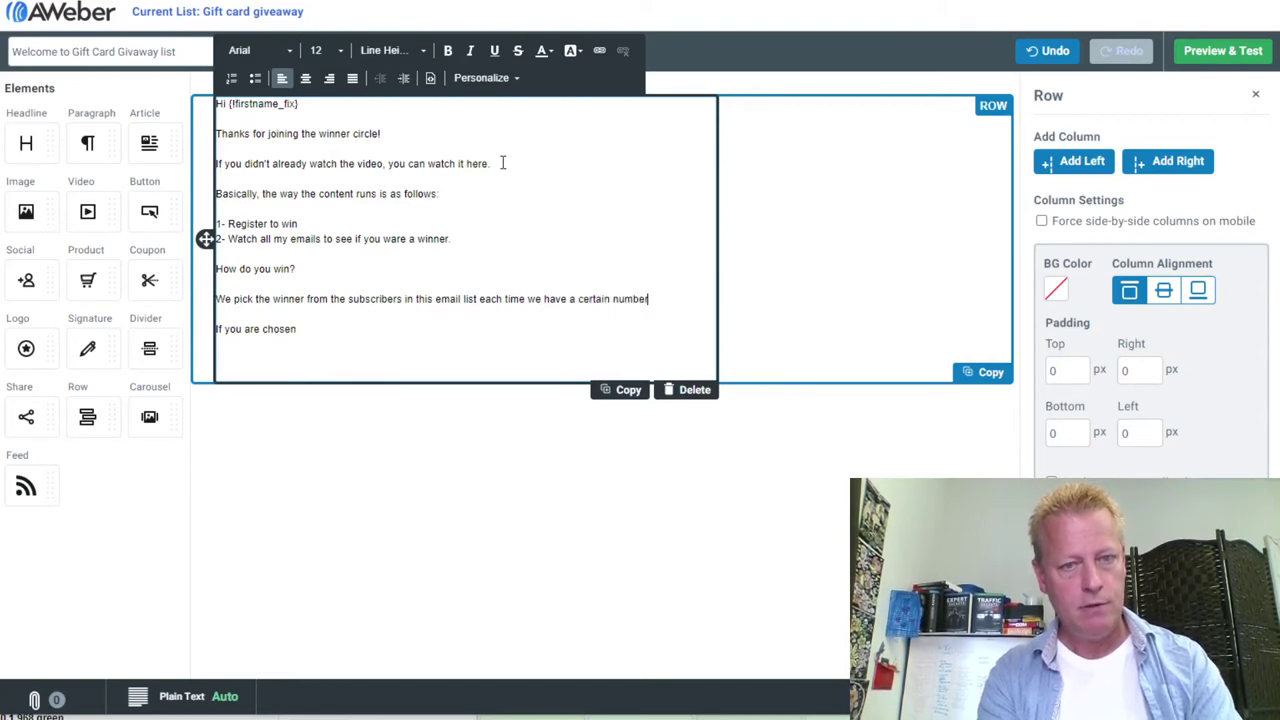
{"action": "type", "text": " of new sub"}
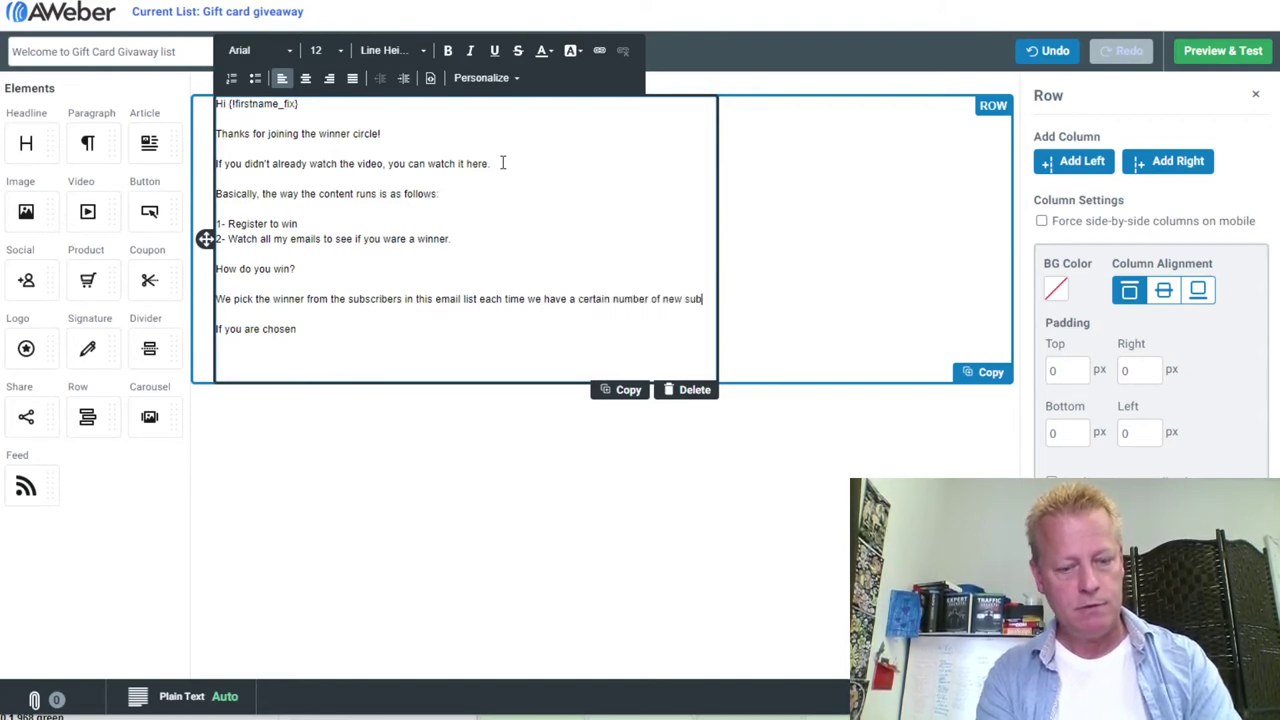
{"action": "type", "text": "scribers."}
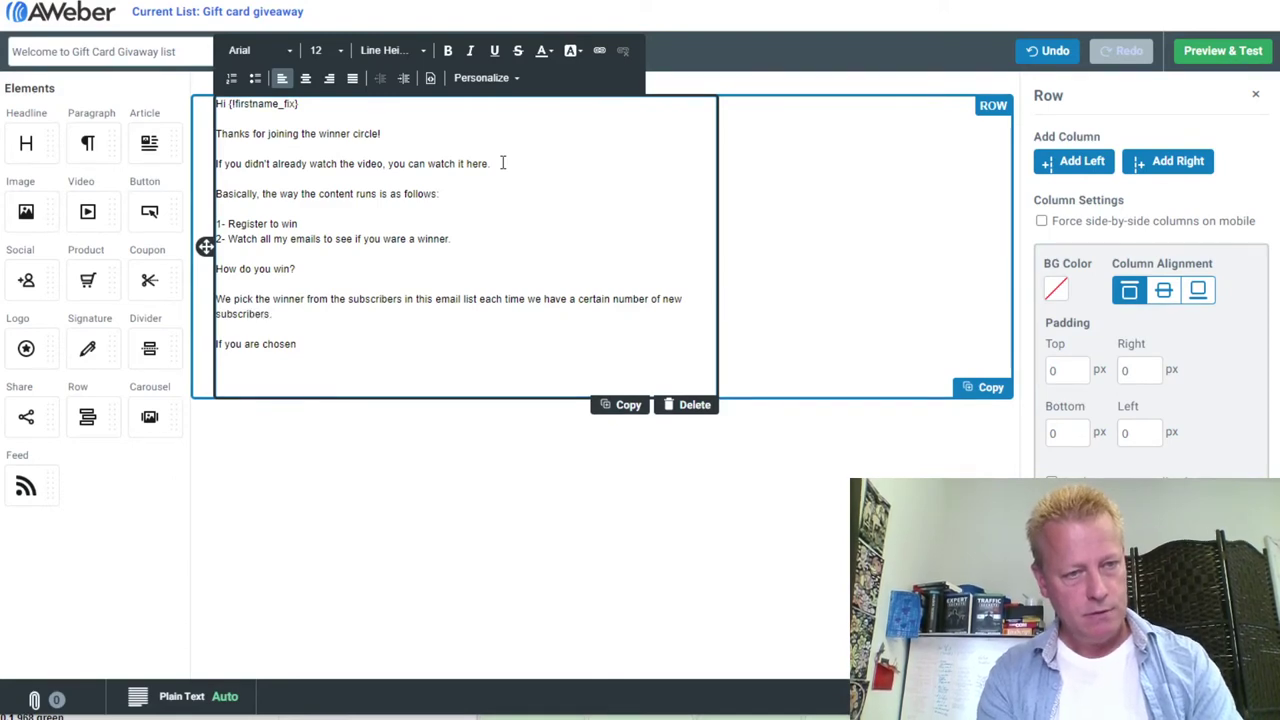
Add that subscribers can win no matter how long they've subscribed, and more than once
{"action": "key", "text": "Return"}
{"action": "key", "text": "Return"}
{"action": "type", "text": "That means that you can win"}
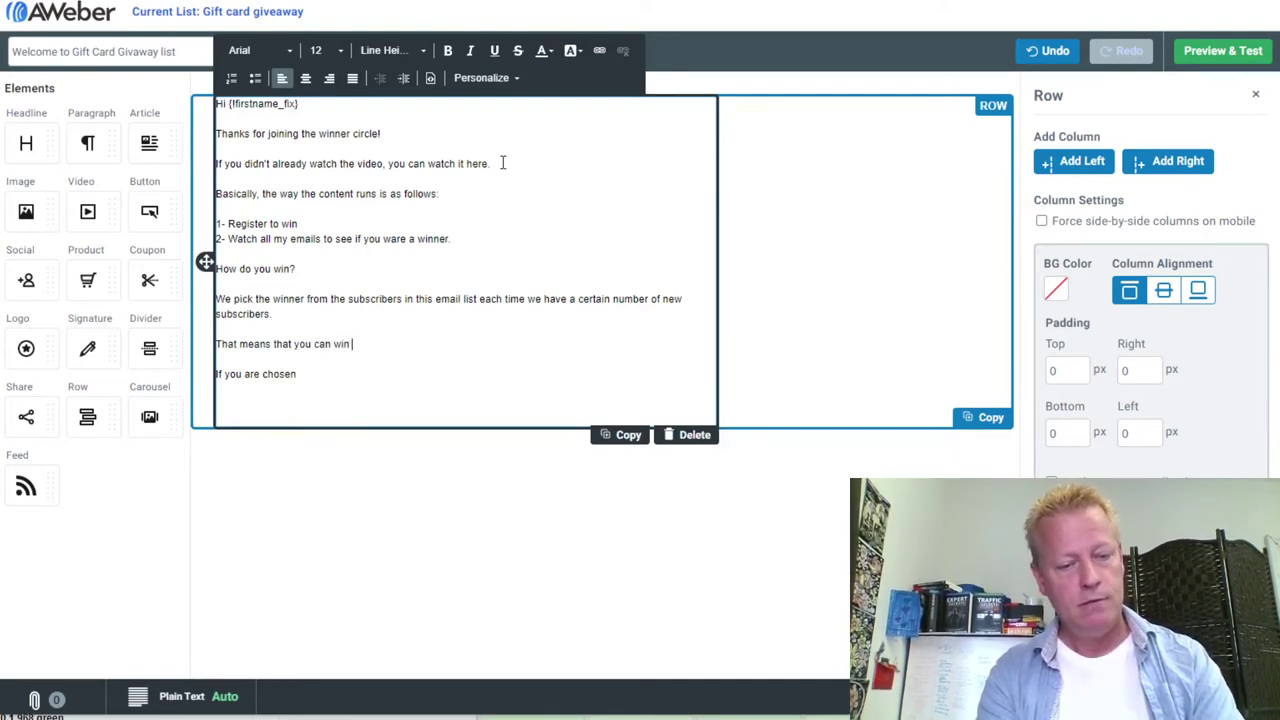
{"action": "type", "text": " no matter"}
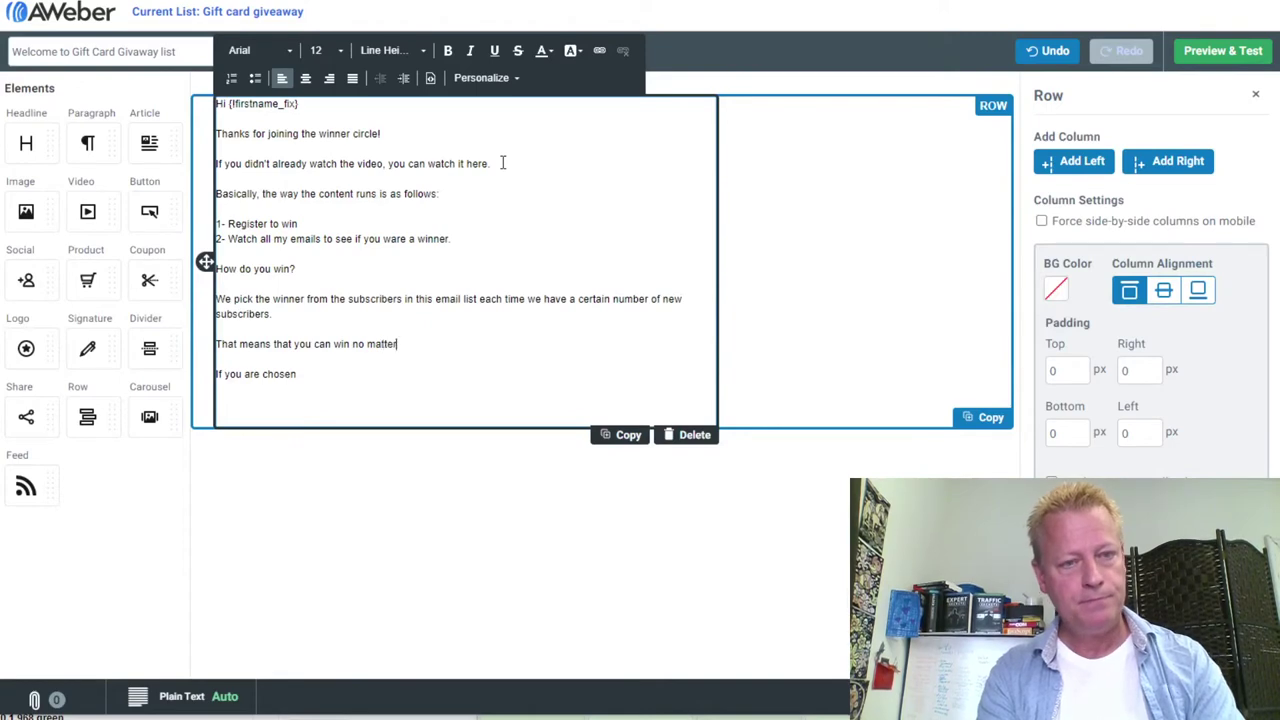
{"action": "type", "text": " how long you"}
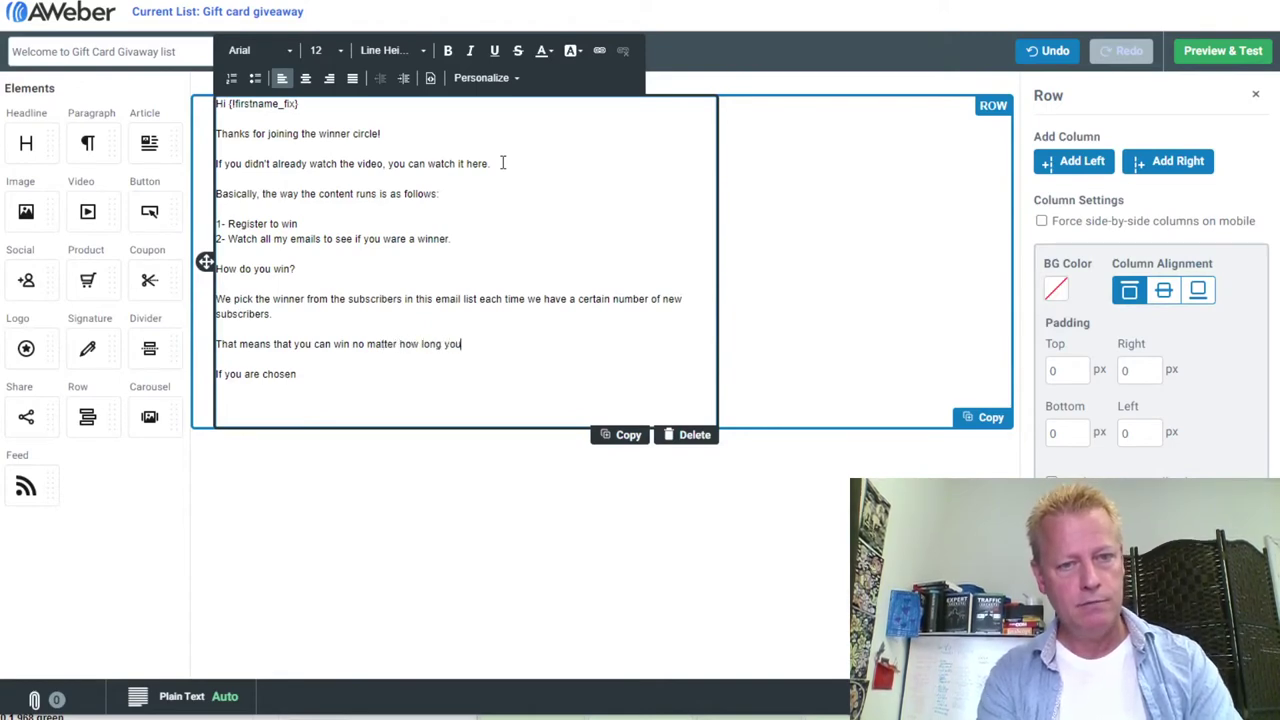
{"action": "type", "text": "'ve been a"}
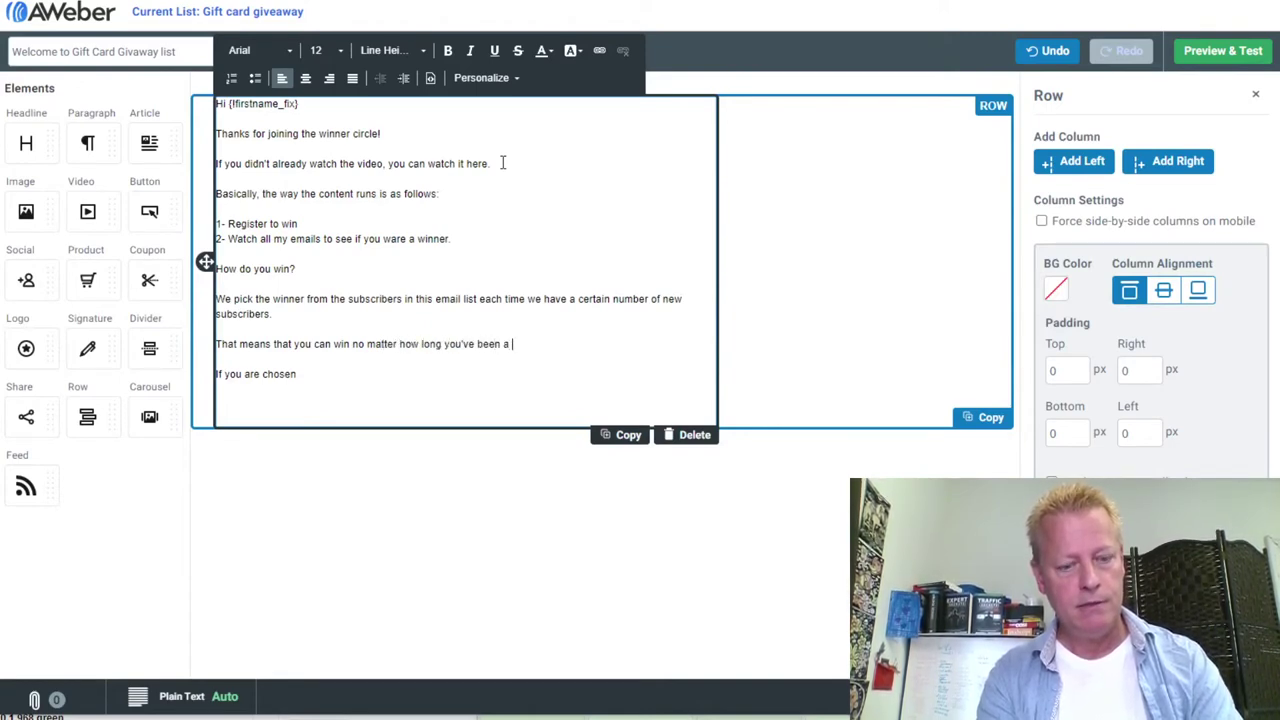
{"action": "type", "text": " subscriber"}
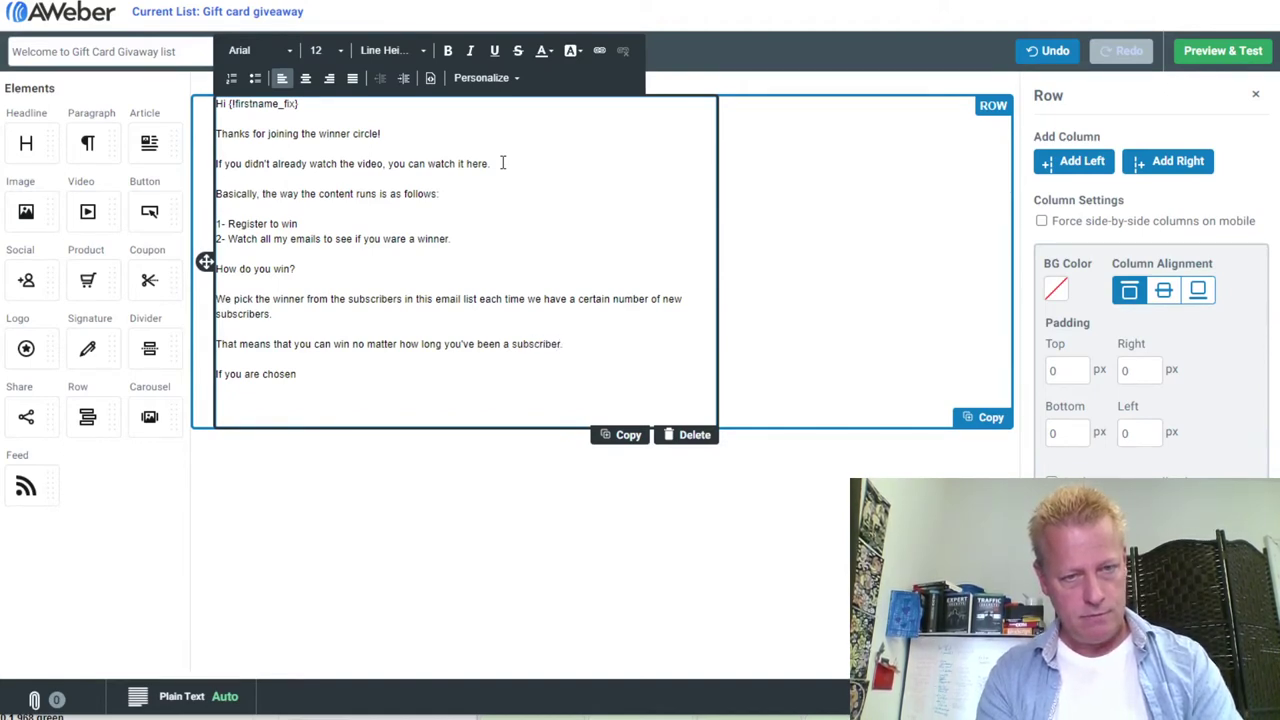
{"action": "type", "text": "."}
{"action": "key", "text": "Return"}
{"action": "type", "text": "It als"}
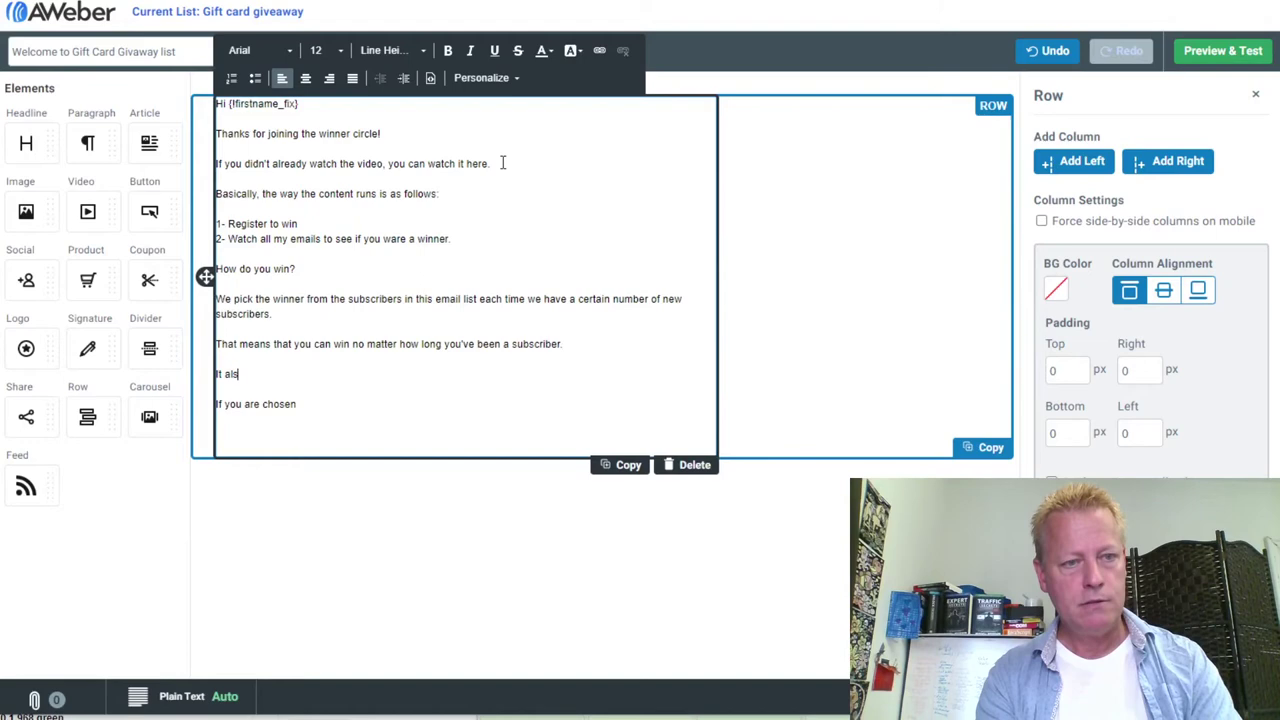
{"action": "type", "text": "o means you can win more than once."}
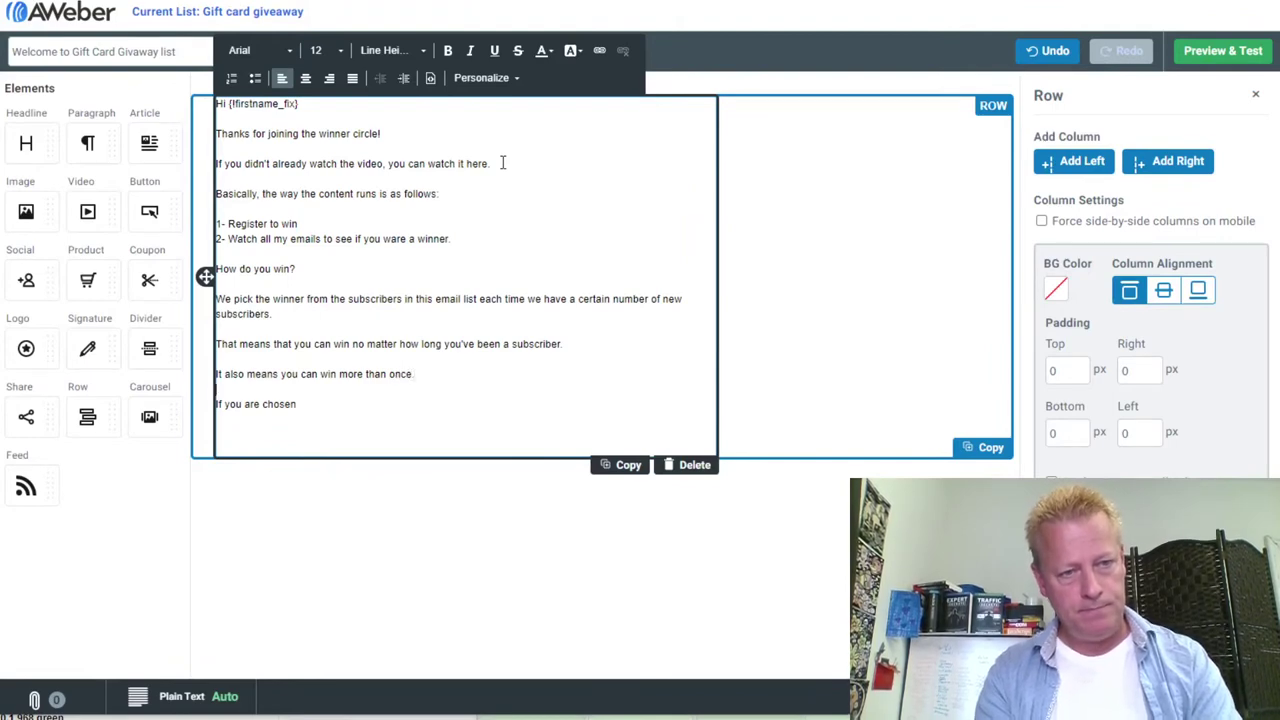
{"action": "key", "text": "Return"}
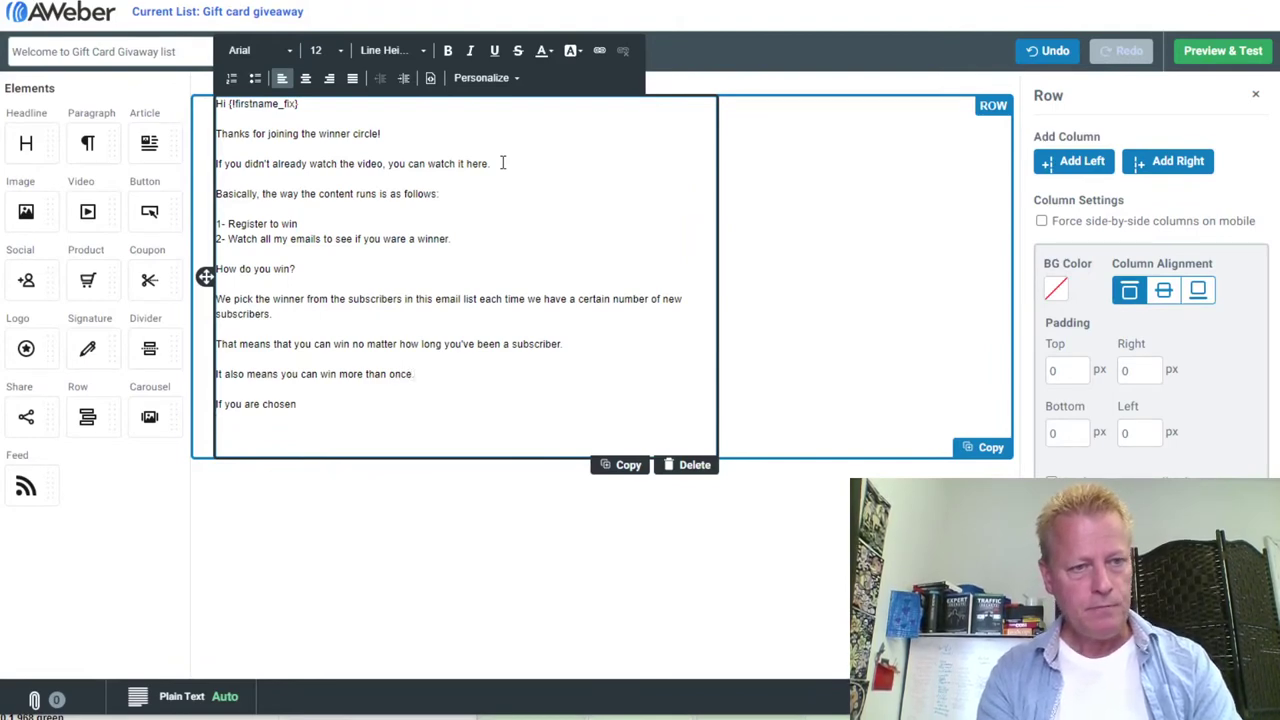
Complete the line: 'If you are chosen, we will email you with the subject "GIFT CARD WINNER"'
{"action": "key", "text": "BackSpace"}
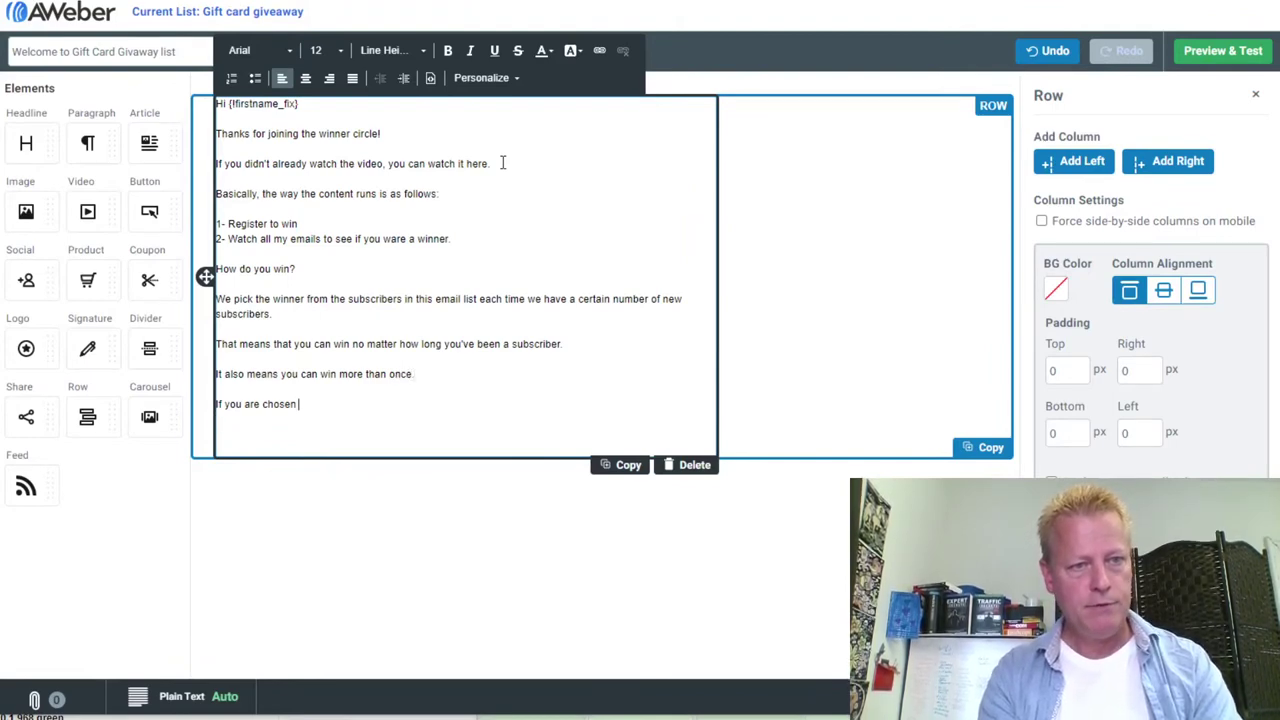
{"action": "type", "text": ", we will email you with the subjec"}
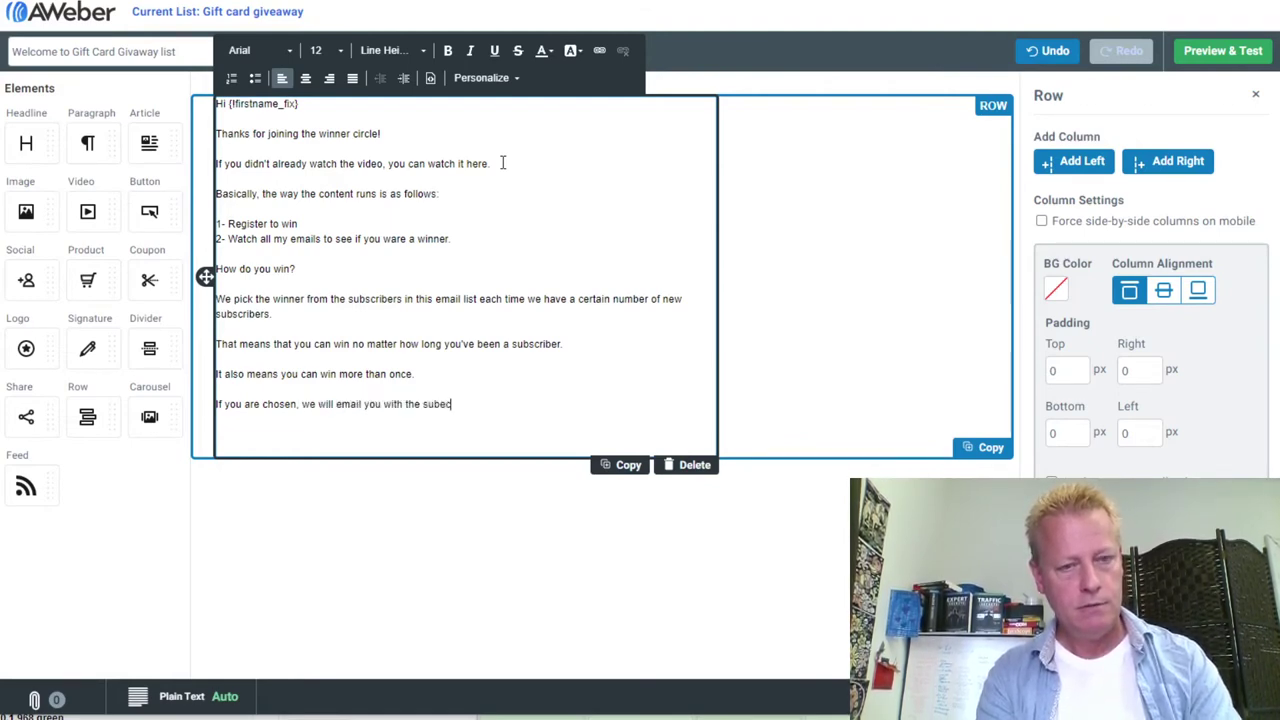
{"action": "type", "text": "t \"GIFT"}
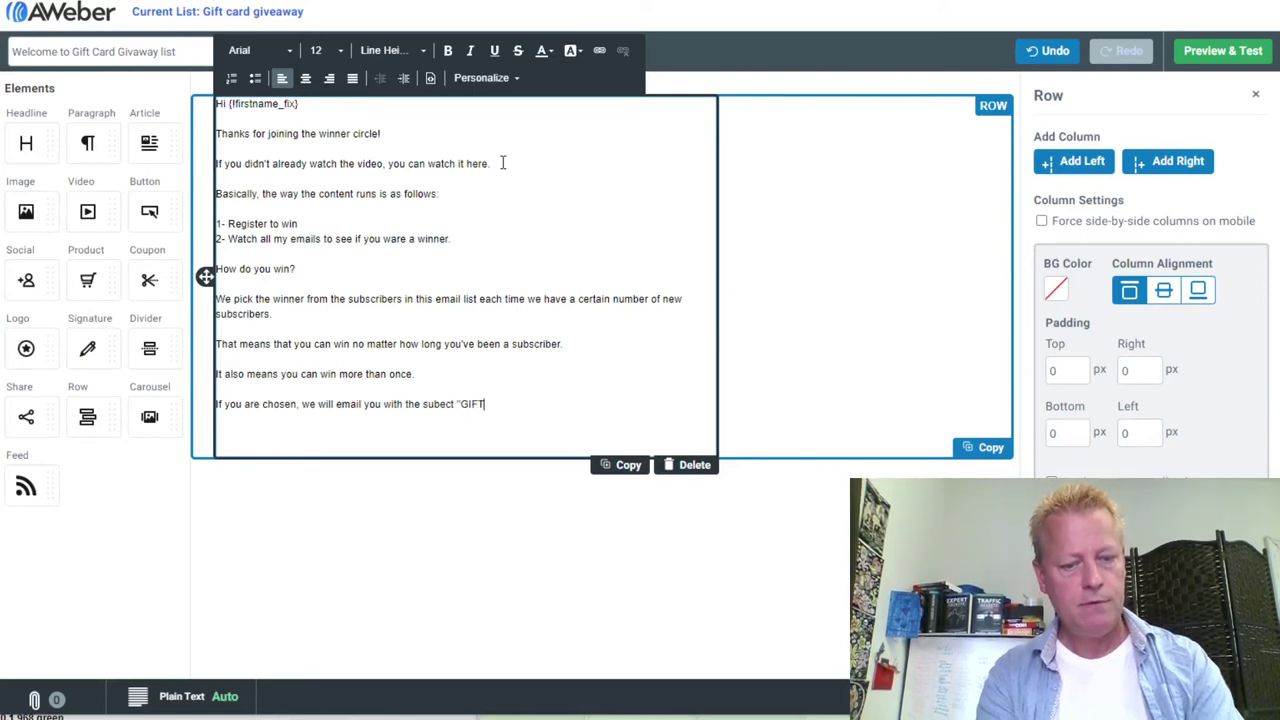
{"action": "type", "text": " CARD WINNER\""}
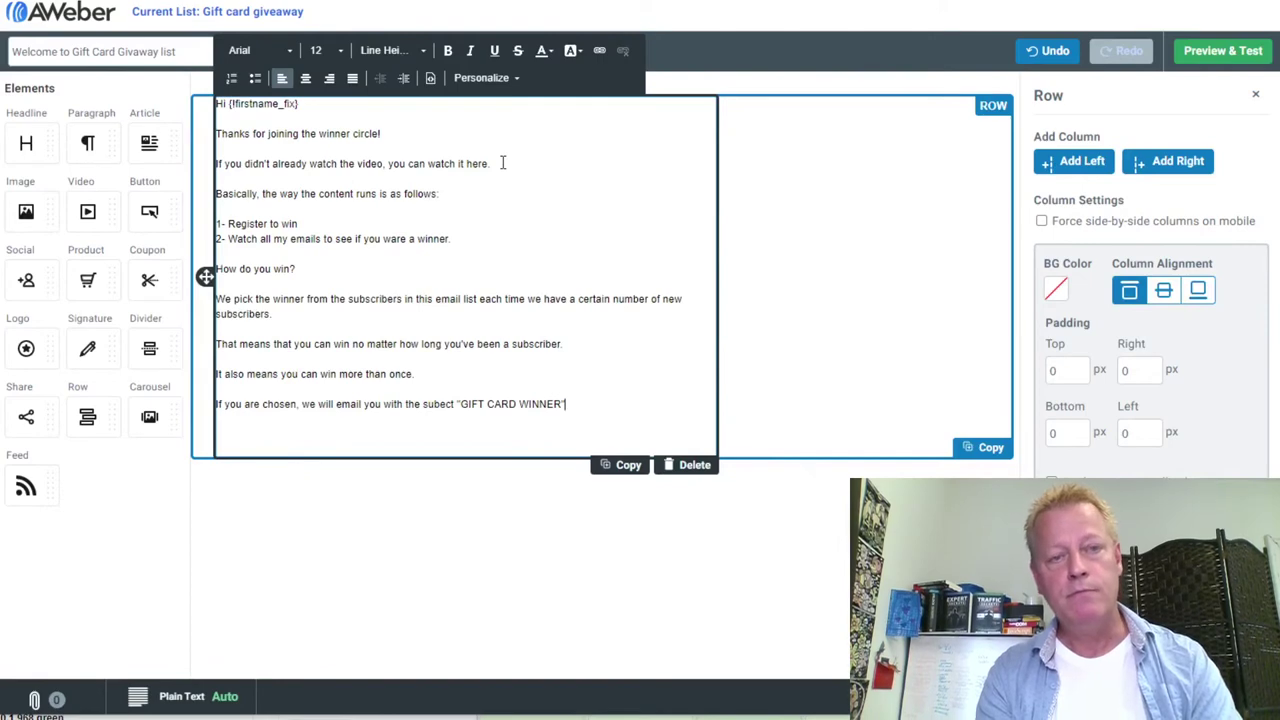
{"action": "key", "text": "Return"}
{"action": "key", "text": "Return"}
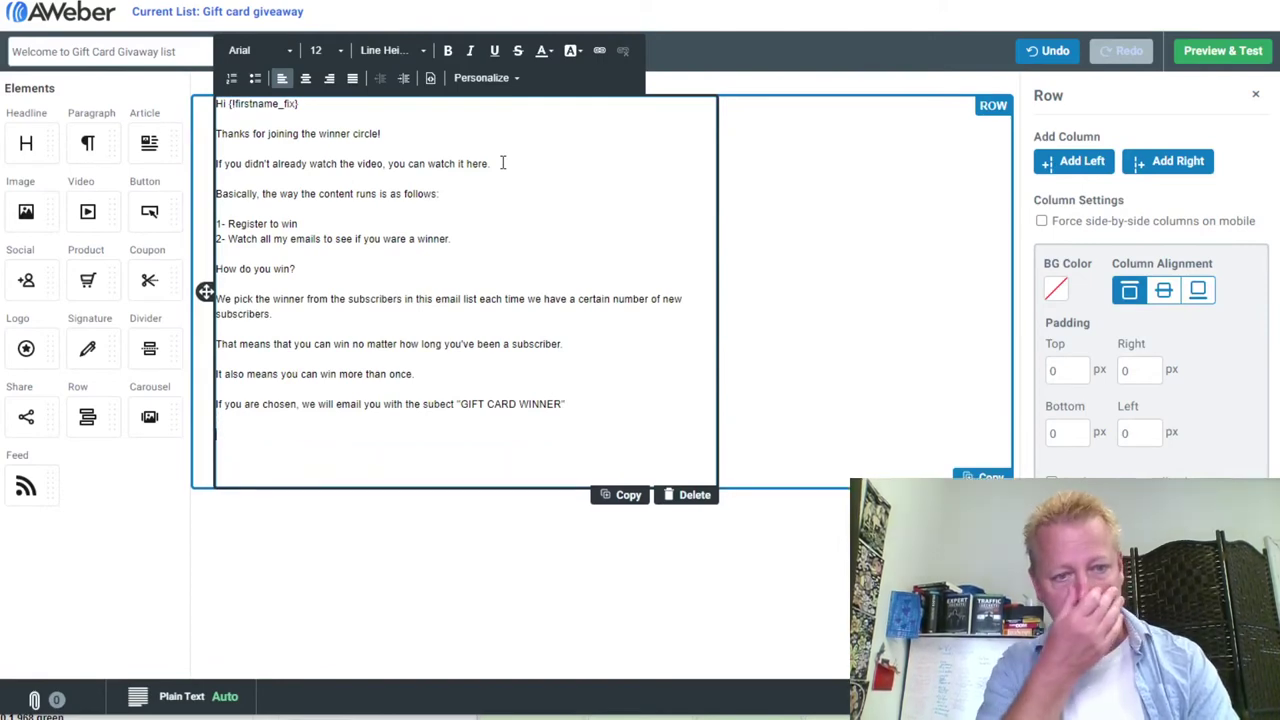
{"action": "key", "text": "BackSpace"}
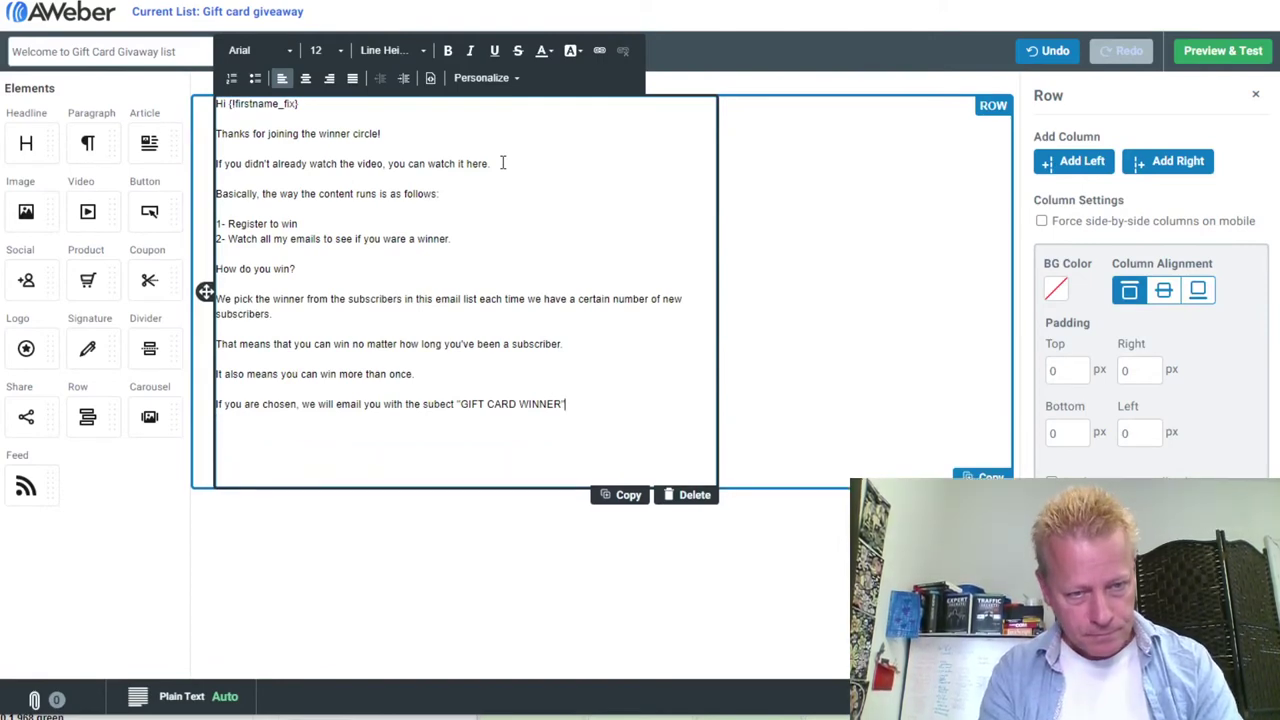
{"action": "key", "text": "Left"}
{"action": "key", "text": "Left"}
{"action": "key", "text": "Left"}
{"action": "key", "text": "Left"}
{"action": "key", "text": "Left"}
{"action": "key", "text": "Left"}
{"action": "key", "text": "Left"}
{"action": "key", "text": "Left"}
{"action": "key", "text": "Left"}
{"action": "key", "text": "Left"}
{"action": "key", "text": "Left"}
{"action": "key", "text": "Left"}
{"action": "key", "text": "Left"}
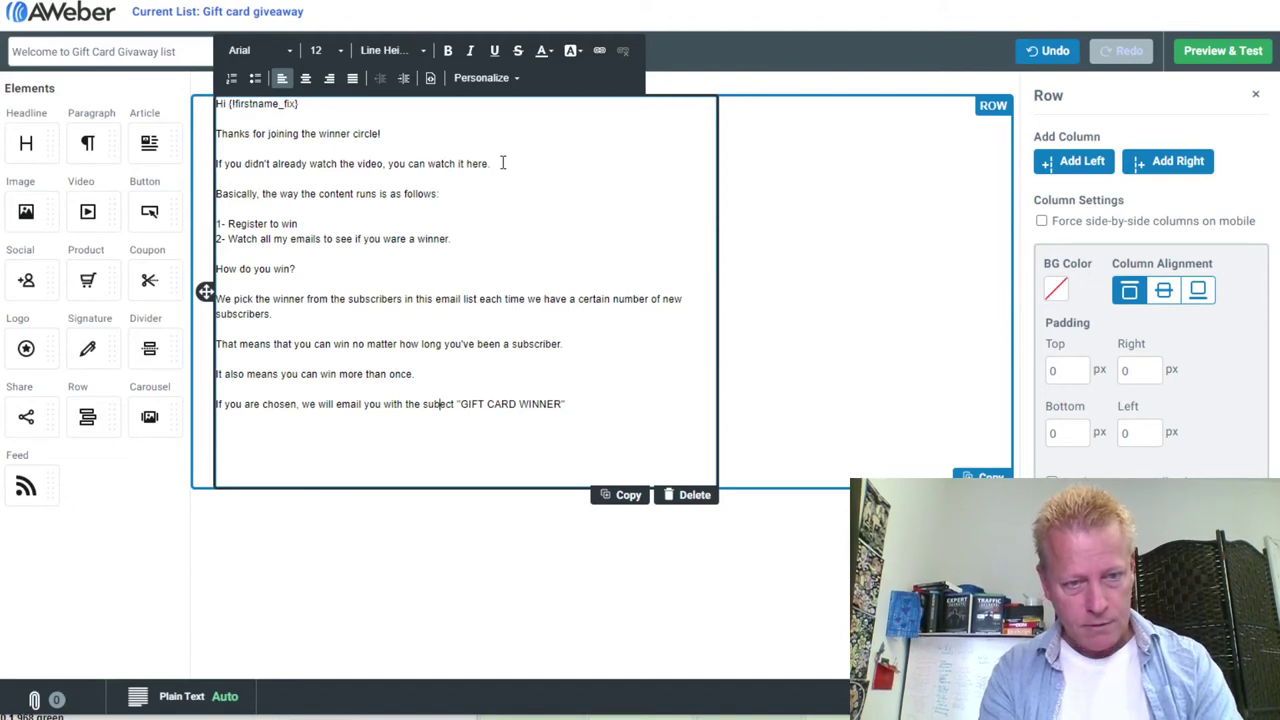
Add the prize-claim sentence asking winners to reply with the gift card they want and delivery details
{"action": "type", "text": "j"}
{"action": "key", "text": "Down"}
{"action": "type", "text": "To claim you prize, you must reply to that email"}
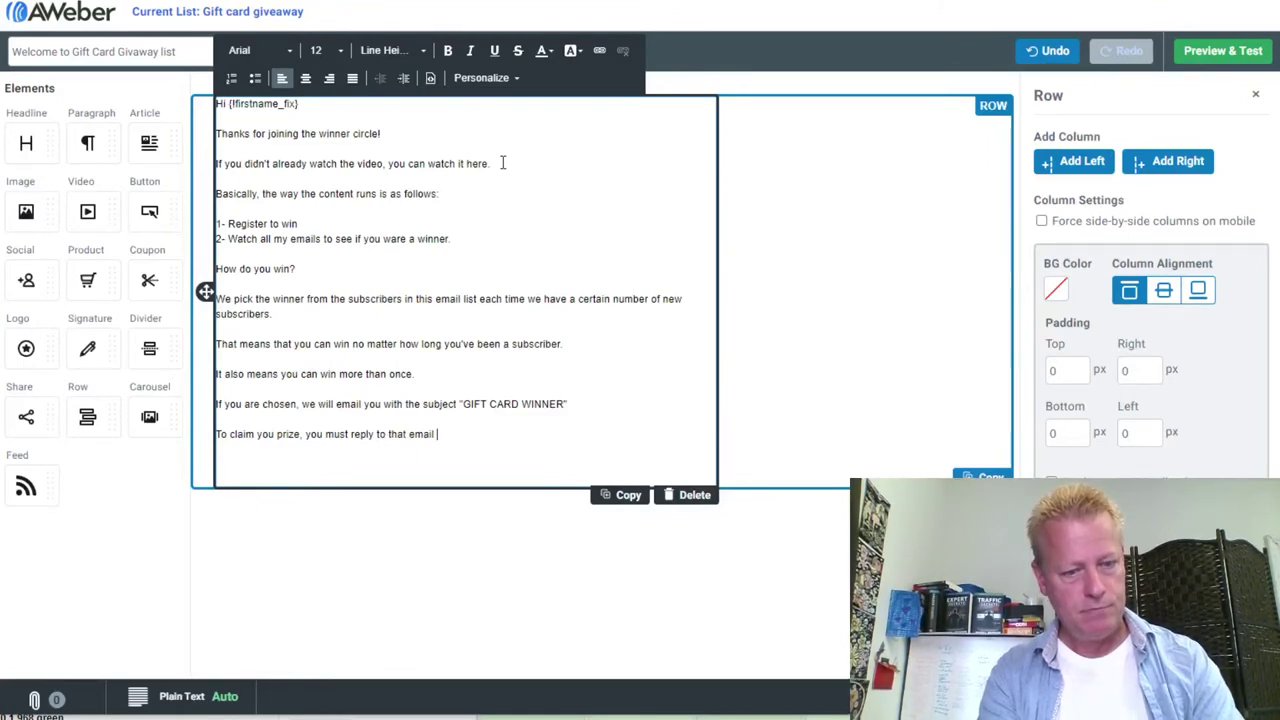
{"action": "type", "text": "and"}
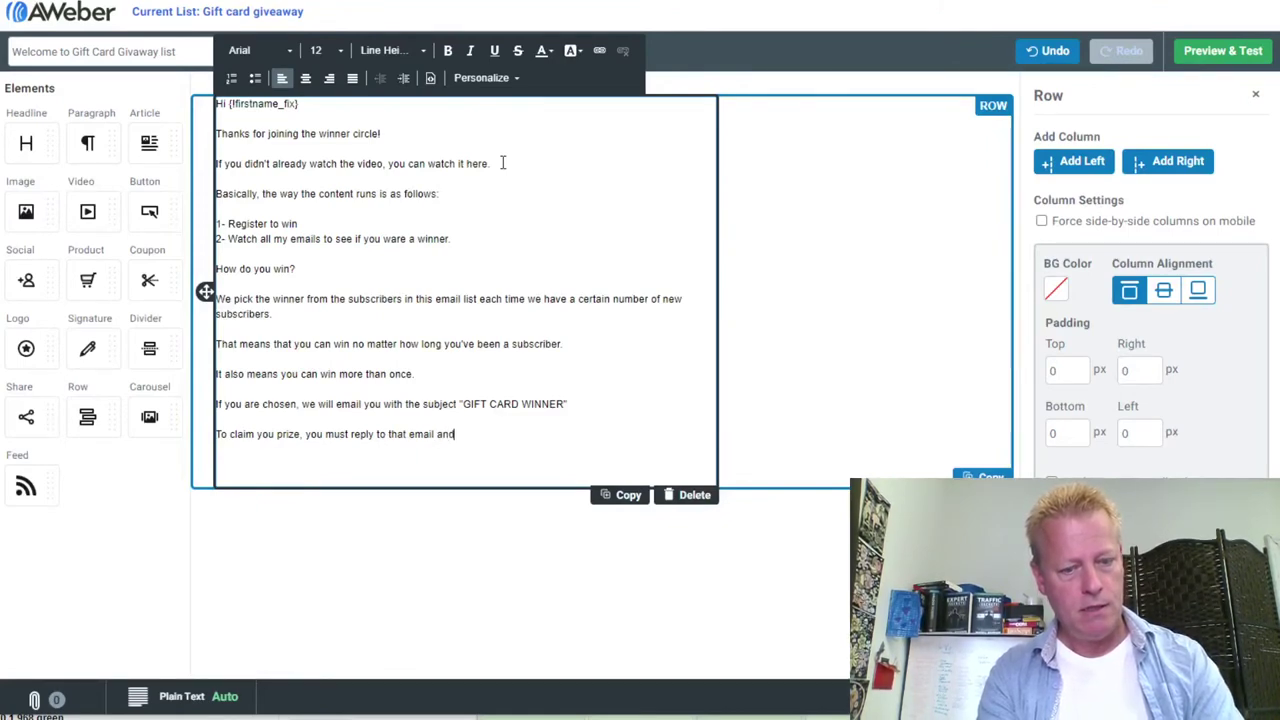
{"action": "type", "text": " let us know how you"}
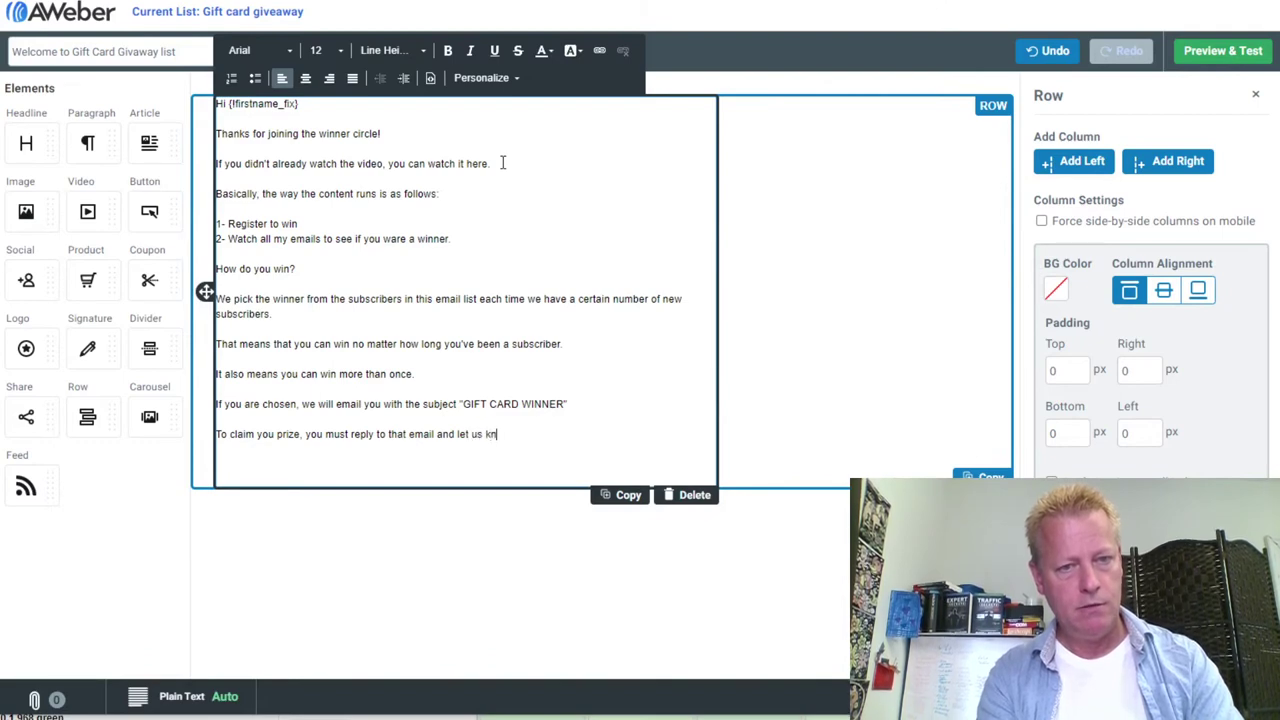
{"action": "key", "text": "BackSpace"}
{"action": "key", "text": "BackSpace"}
{"action": "key", "text": "BackSpace"}
{"action": "key", "text": "BackSpace"}
{"action": "key", "text": "BackSpace"}
{"action": "key", "text": "BackSpace"}
{"action": "key", "text": "BackSpace"}
{"action": "type", "text": "what "}
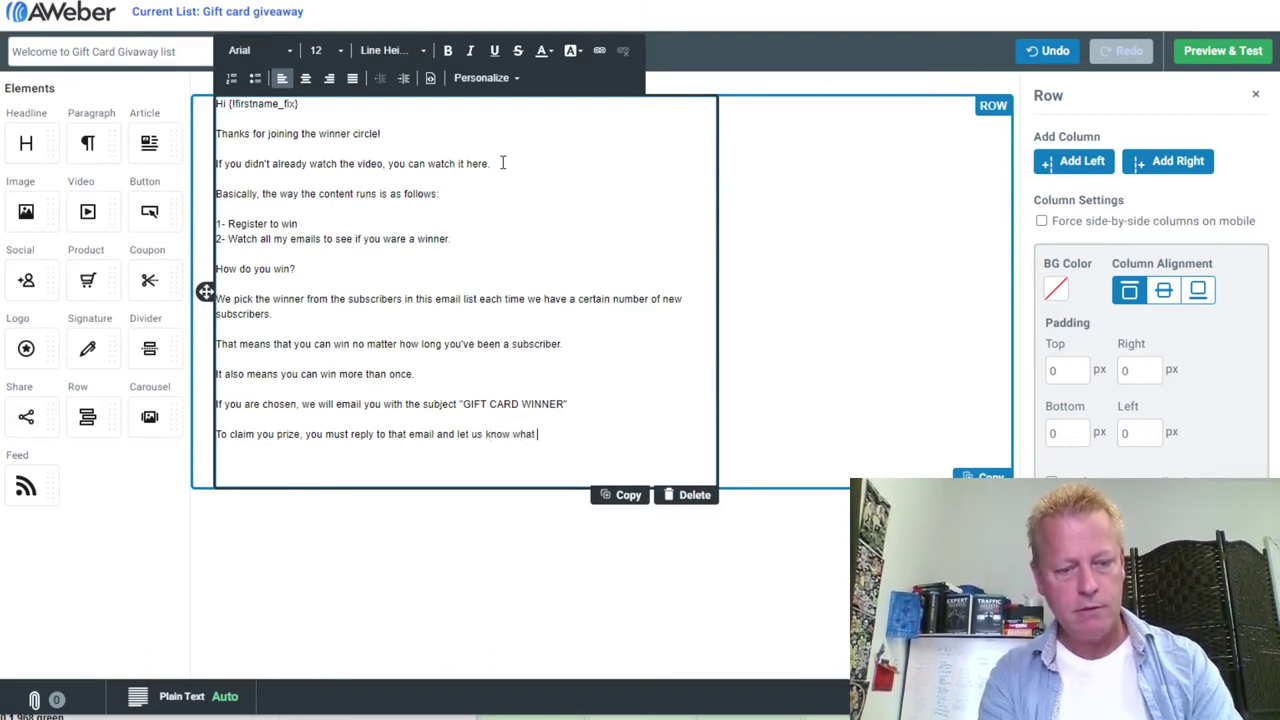
{"action": "type", "text": "gift card"}
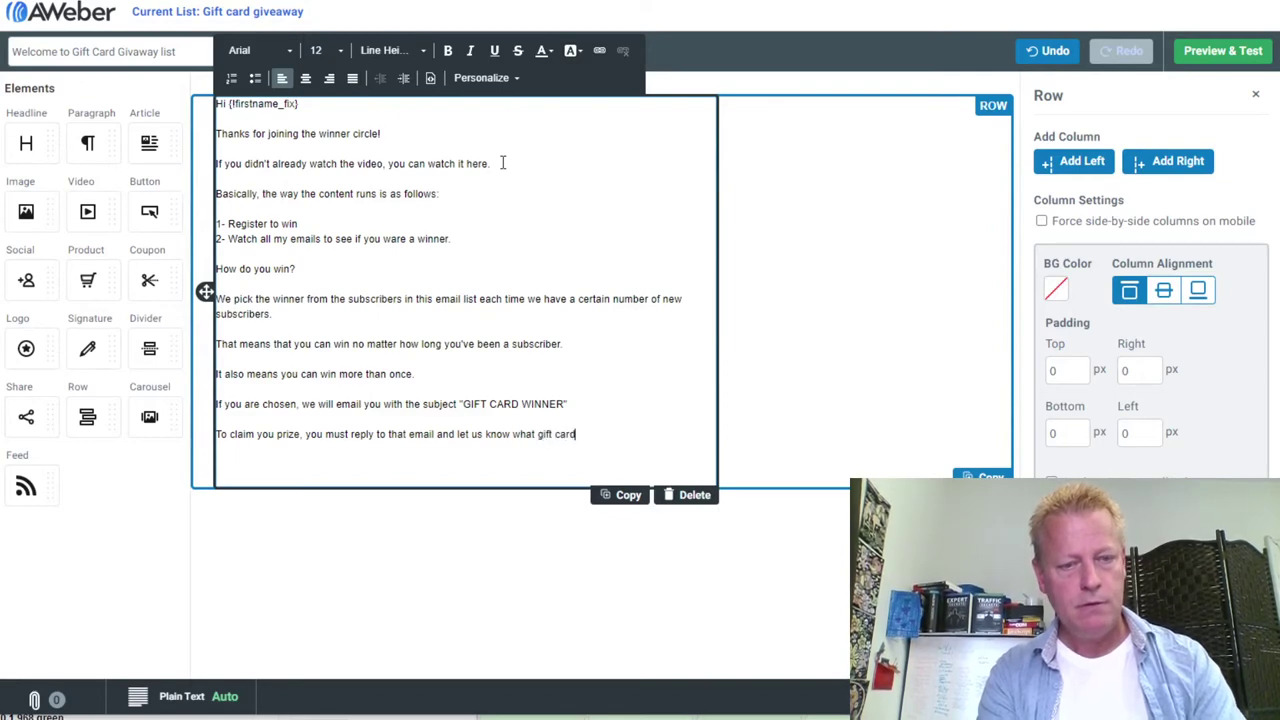
{"action": "type", "text": " you want and how "}
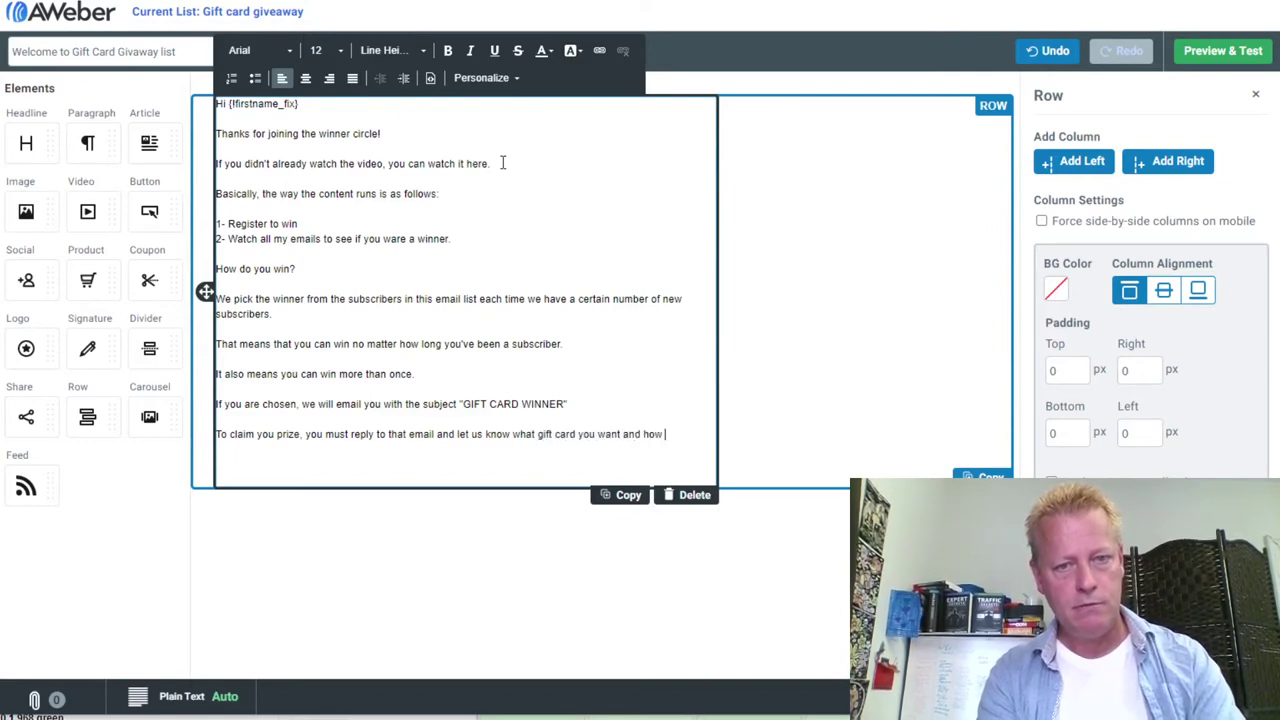
{"action": "type", "text": "to get it to you."}
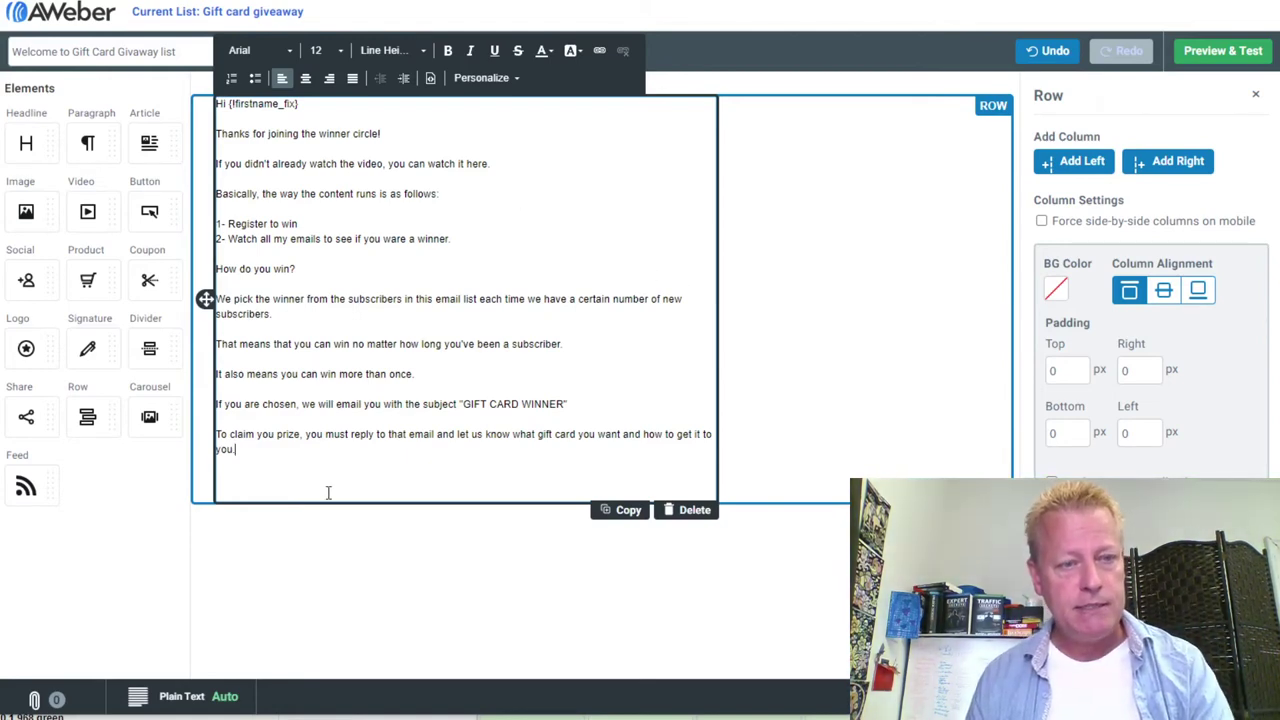
Add paragraphs urging readers to always open the emails and explaining how email hosting services work
{"action": "key", "text": "Return"}
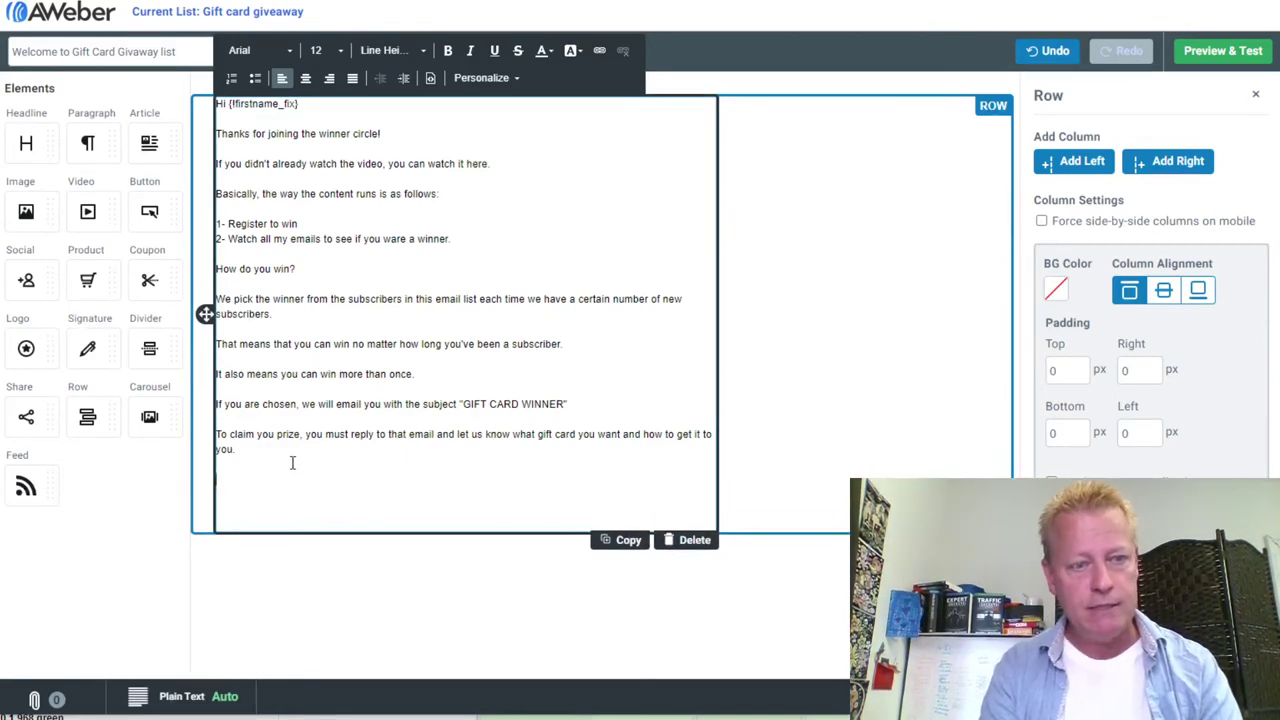
{"action": "type", "text": "Make sure you "}
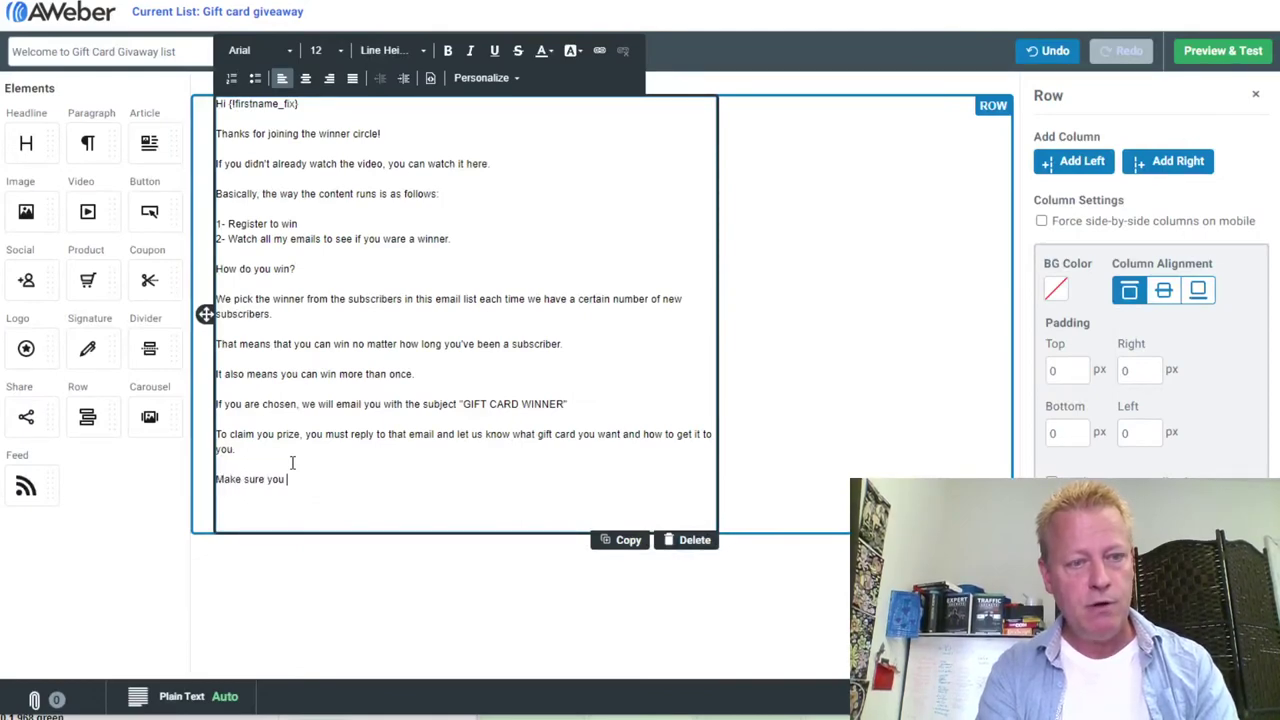
{"action": "type", "text": "alsways "}
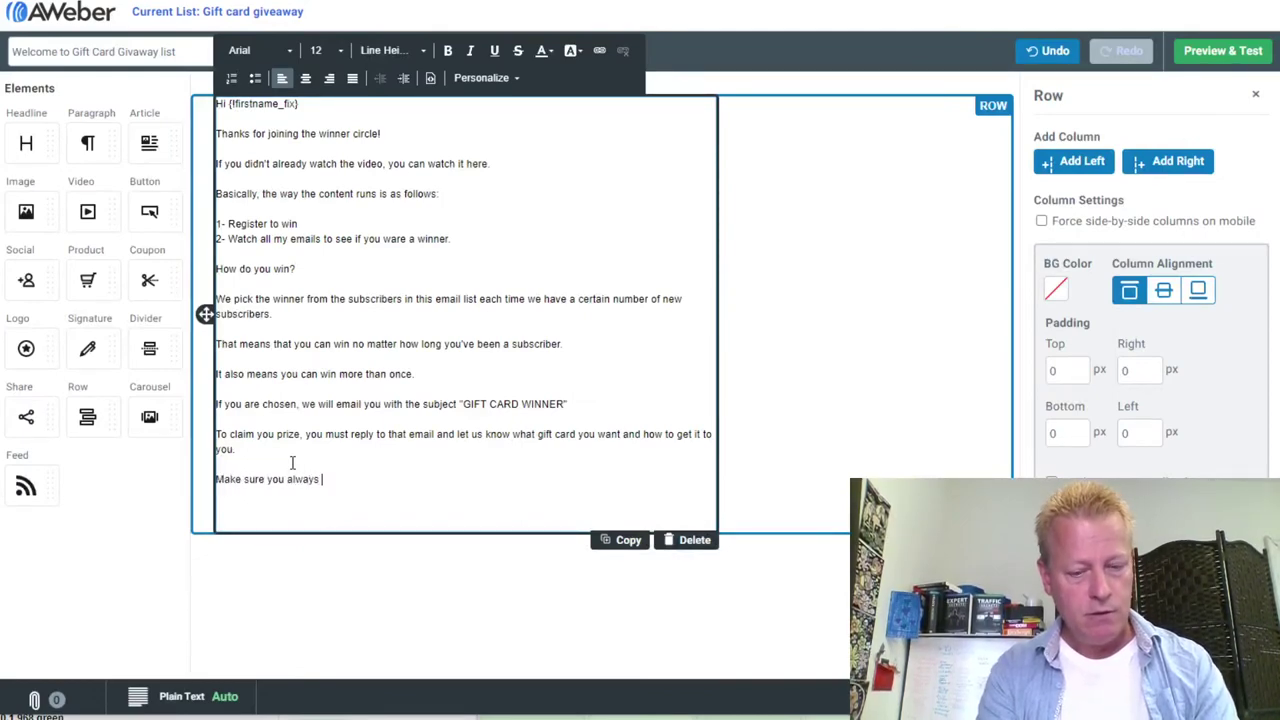
{"action": "type", "text": "OPEN my emails "}
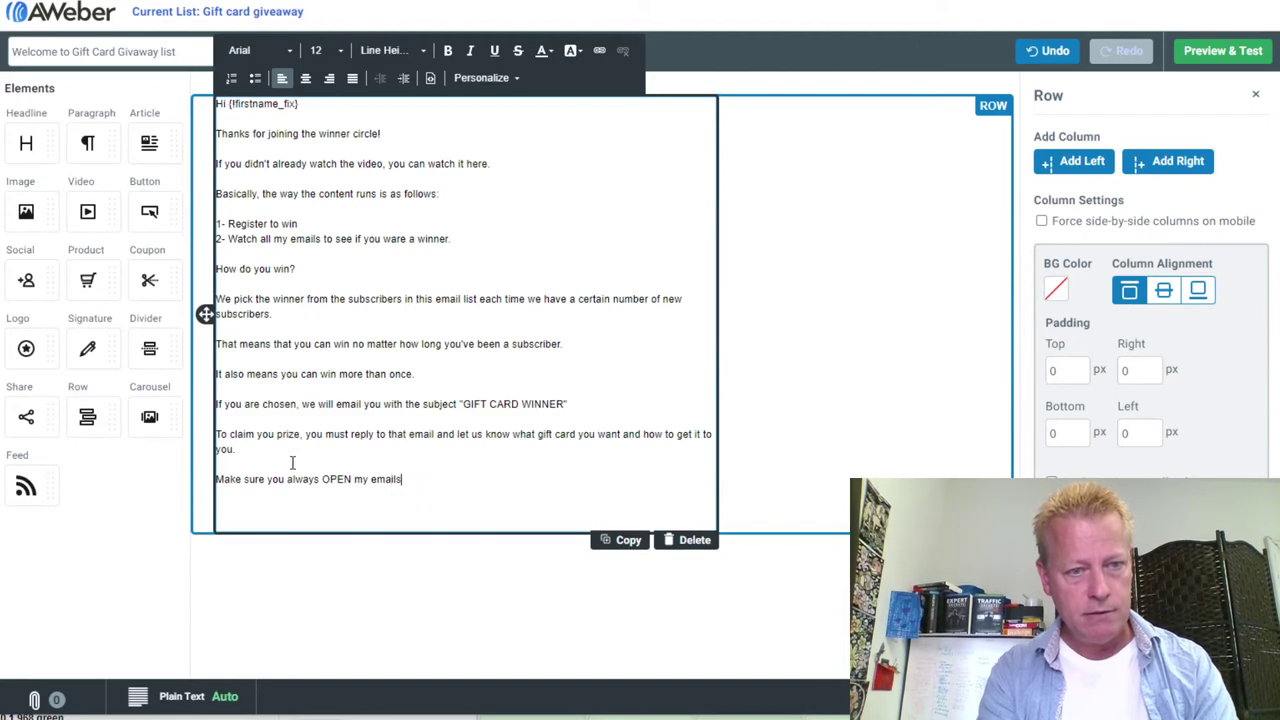
{"action": "type", "text": "because if you "}
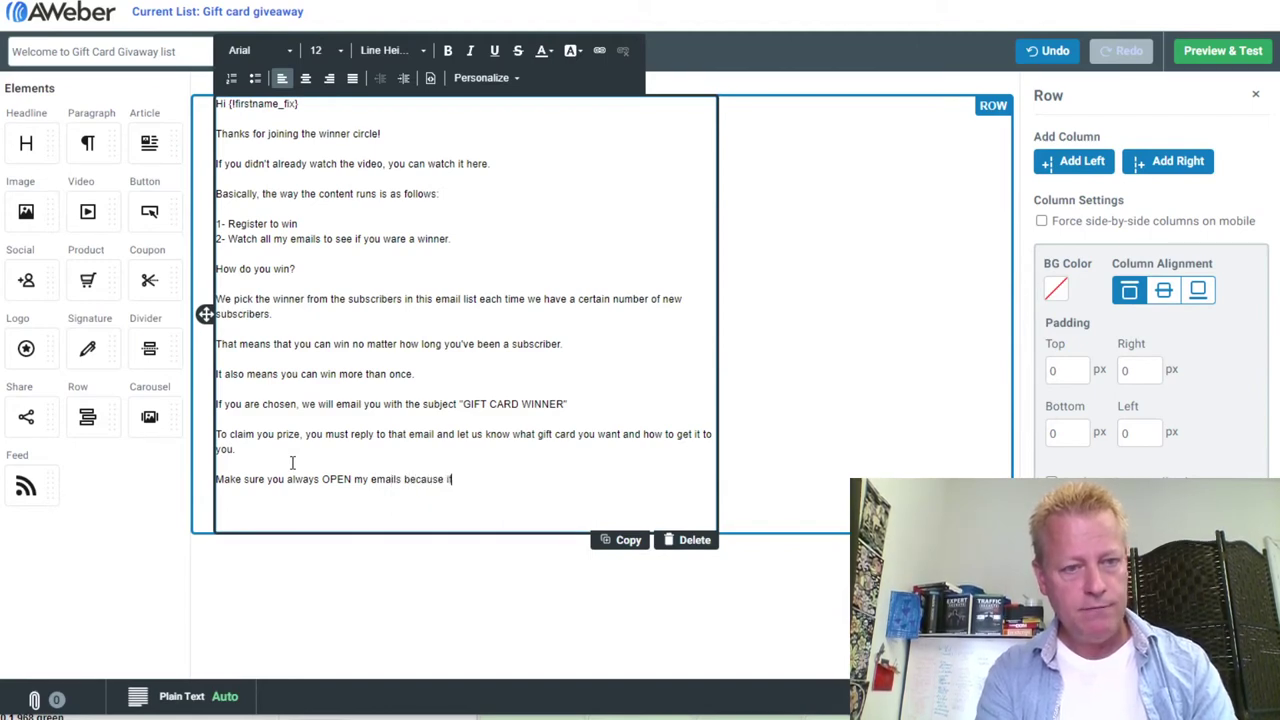
{"action": "type", "text": "don't, eventually"}
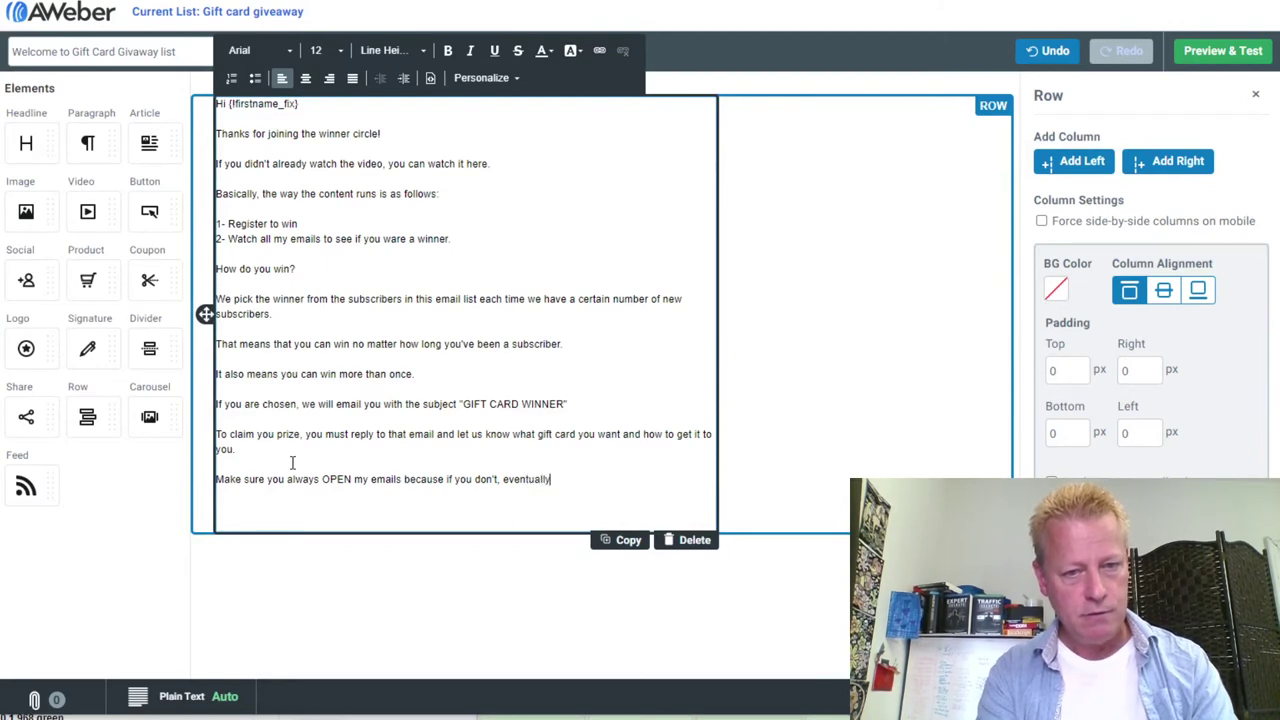
{"action": "type", "text": " you"}
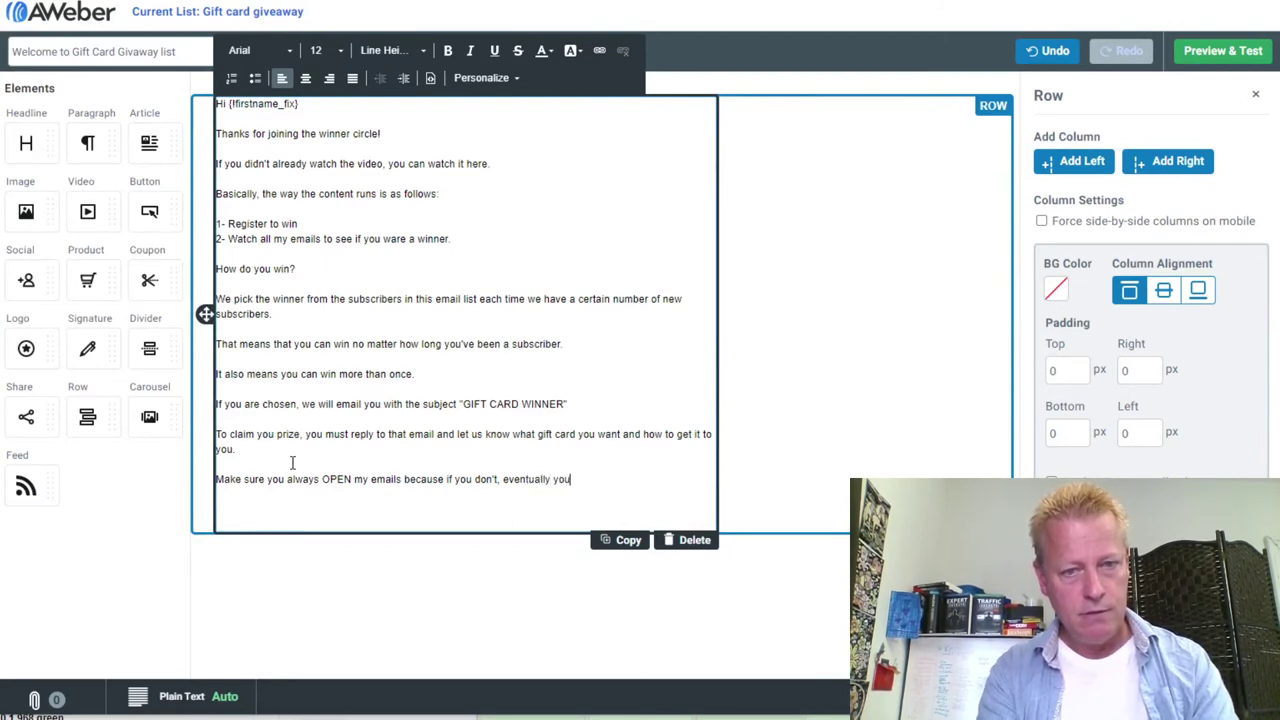
{"action": "type", "text": "r email hos"}
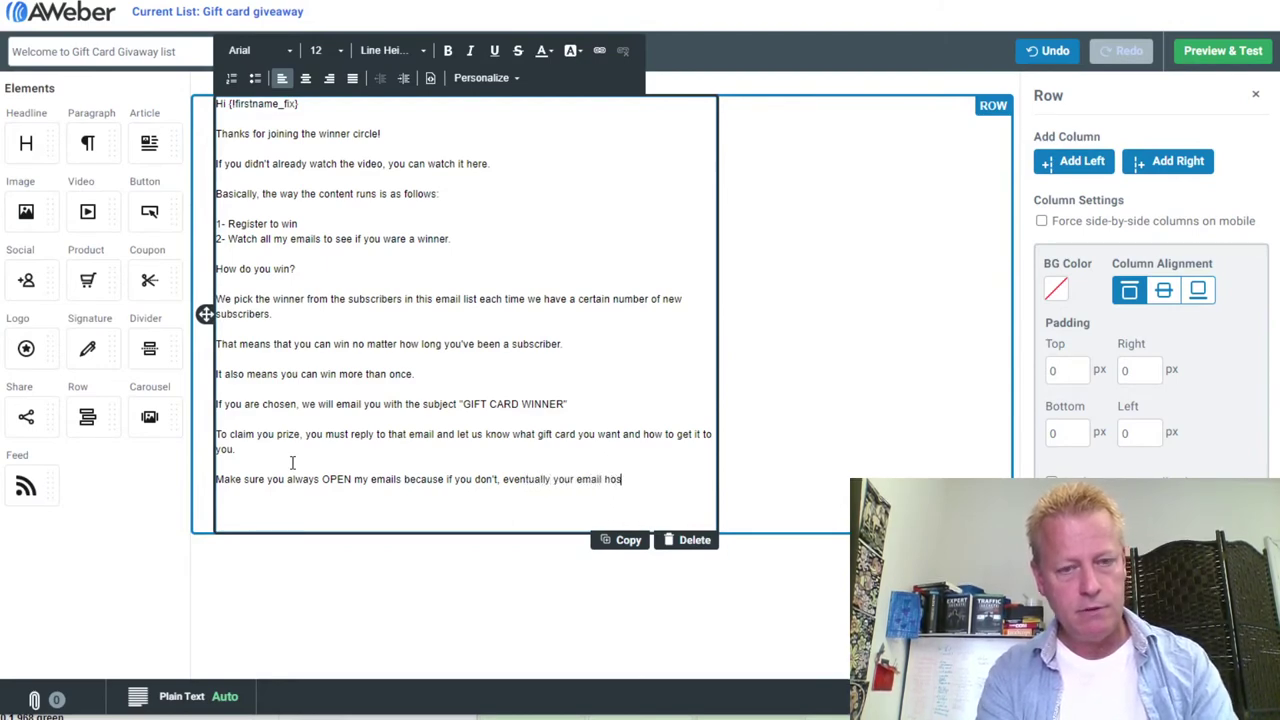
{"action": "type", "text": "ting service "}
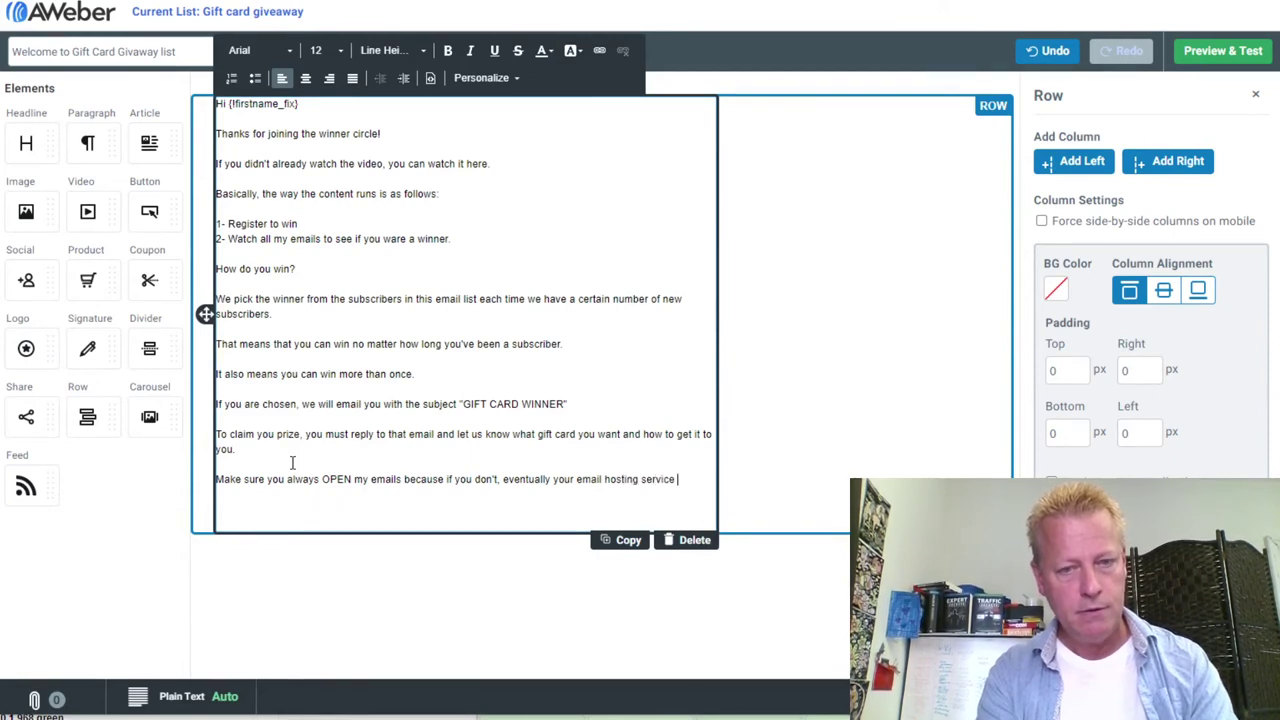
{"action": "type", "text": "will stop "}
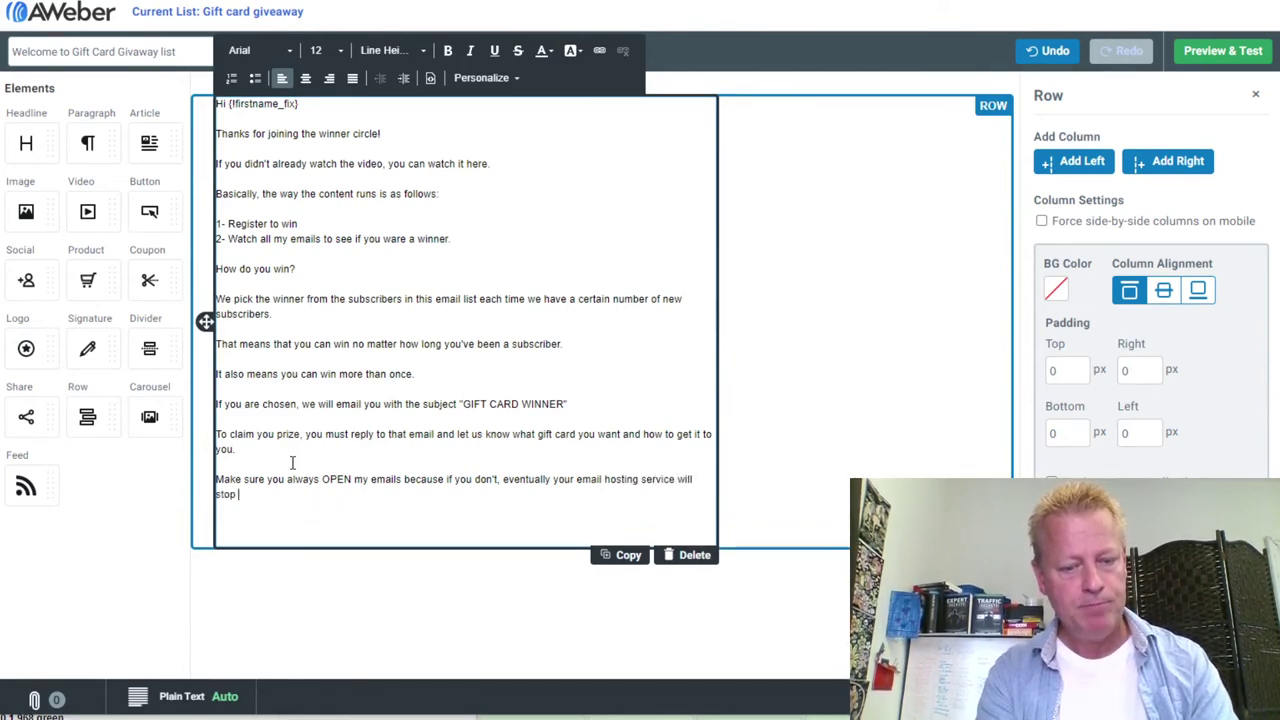
{"action": "type", "text": "putting my email"}
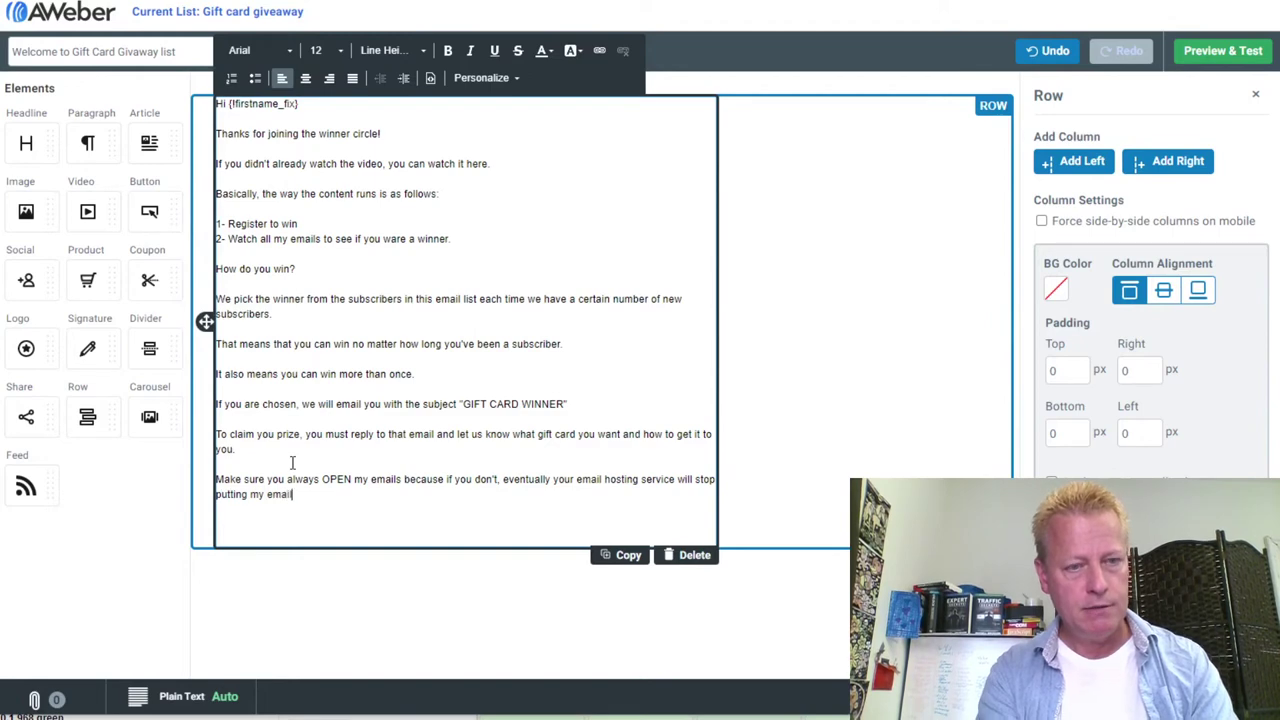
{"action": "type", "text": "s in your in"}
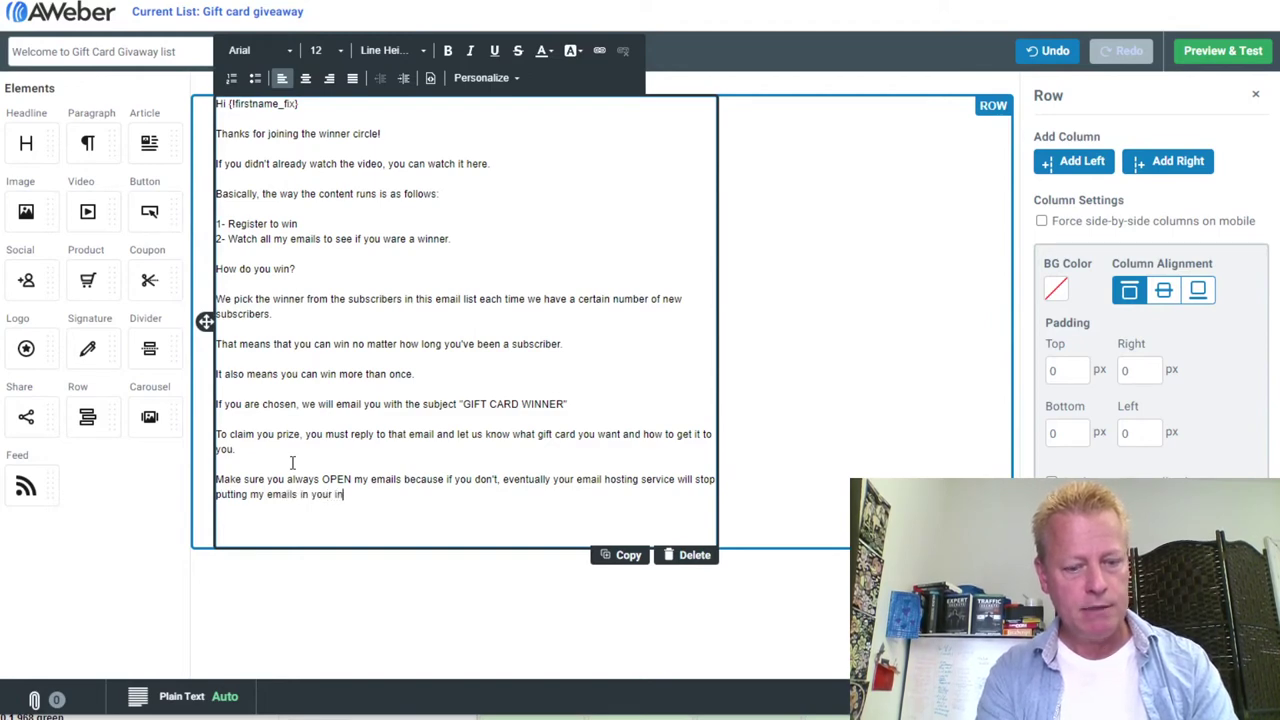
{"action": "type", "text": "box."}
{"action": "key", "text": "Return"}
{"action": "type", "text": "T"}
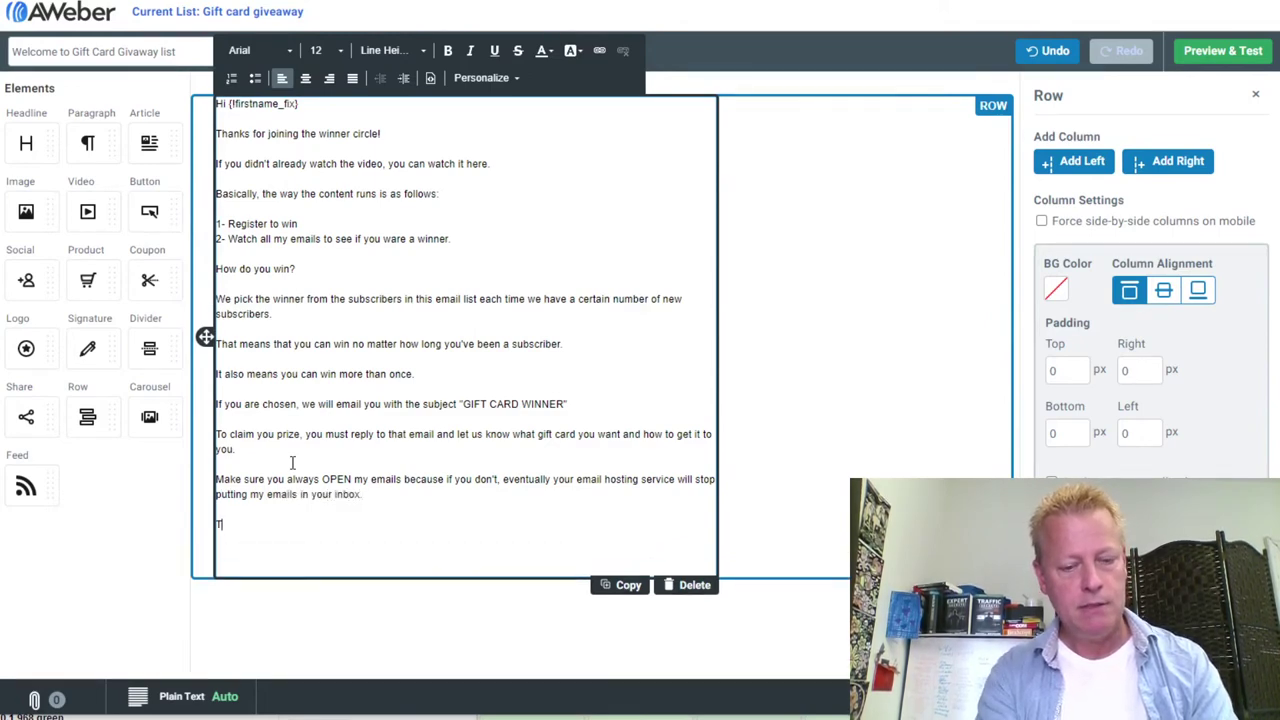
{"action": "type", "text": "hsi is n"}
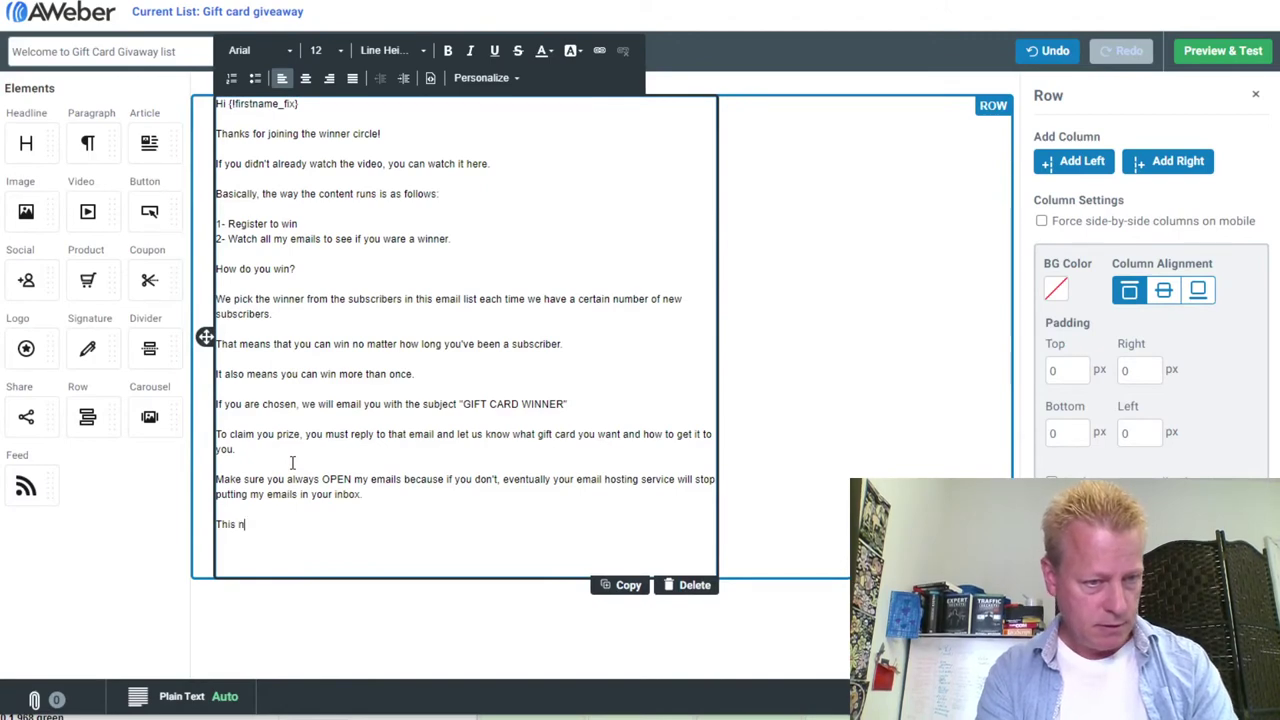
{"action": "type", "text": "ot a t"}
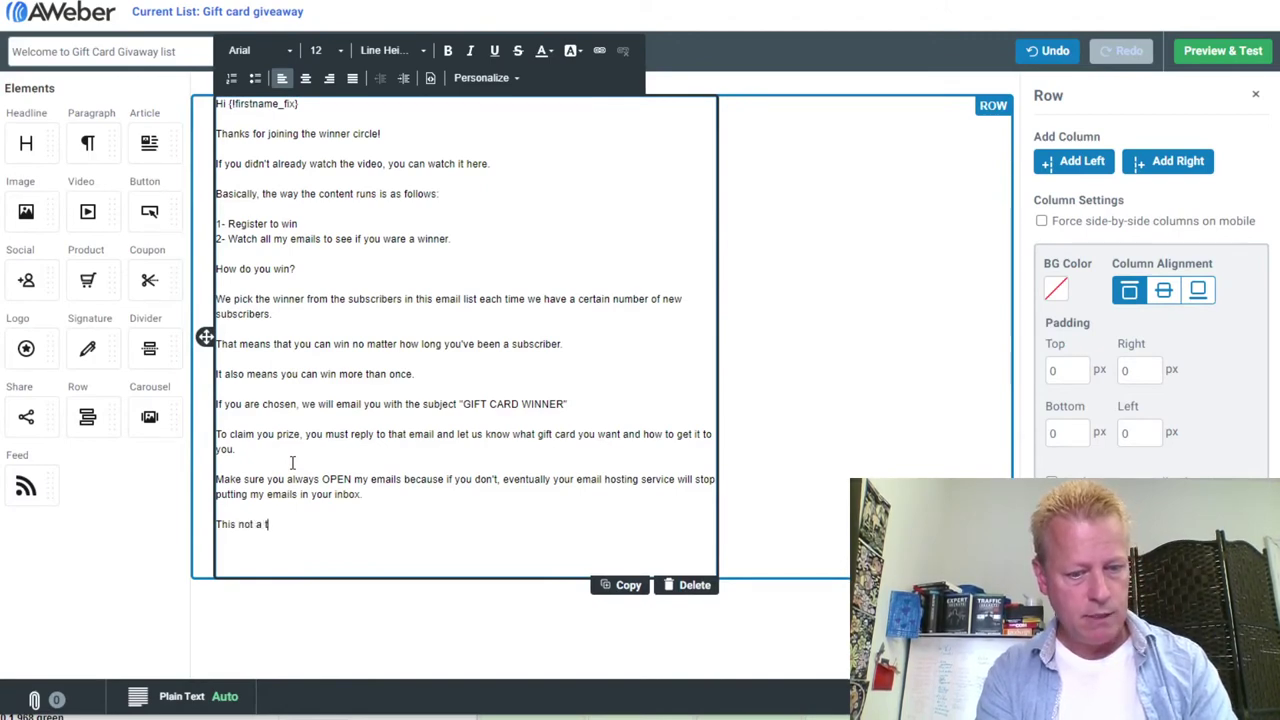
{"action": "type", "text": "rick or tact"}
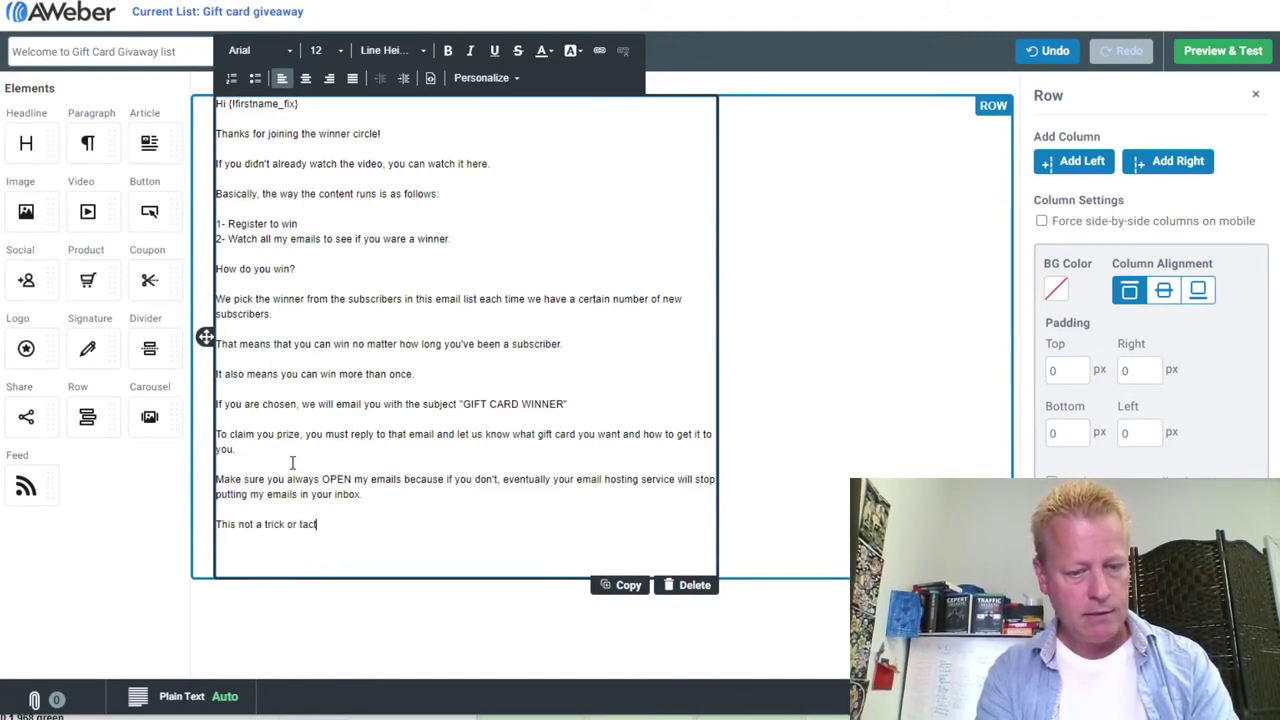
{"action": "type", "text": "ic on my par"}
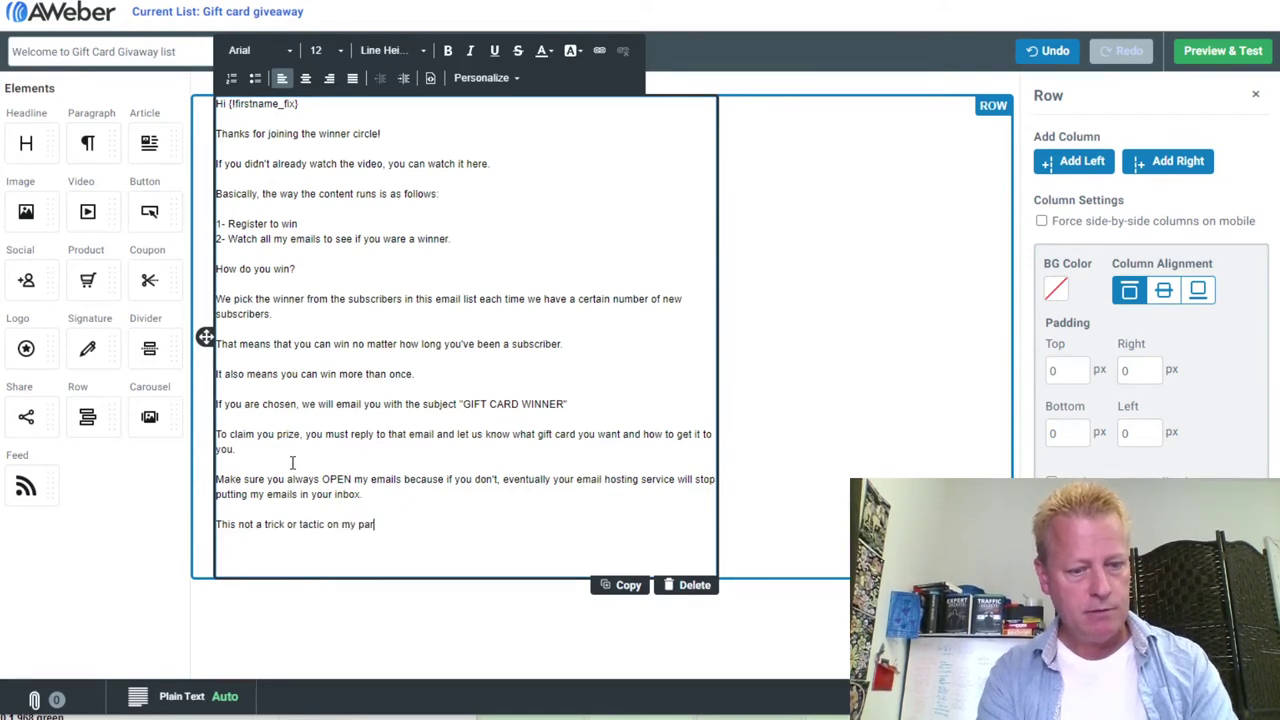
{"action": "type", "text": "t, this is just h"}
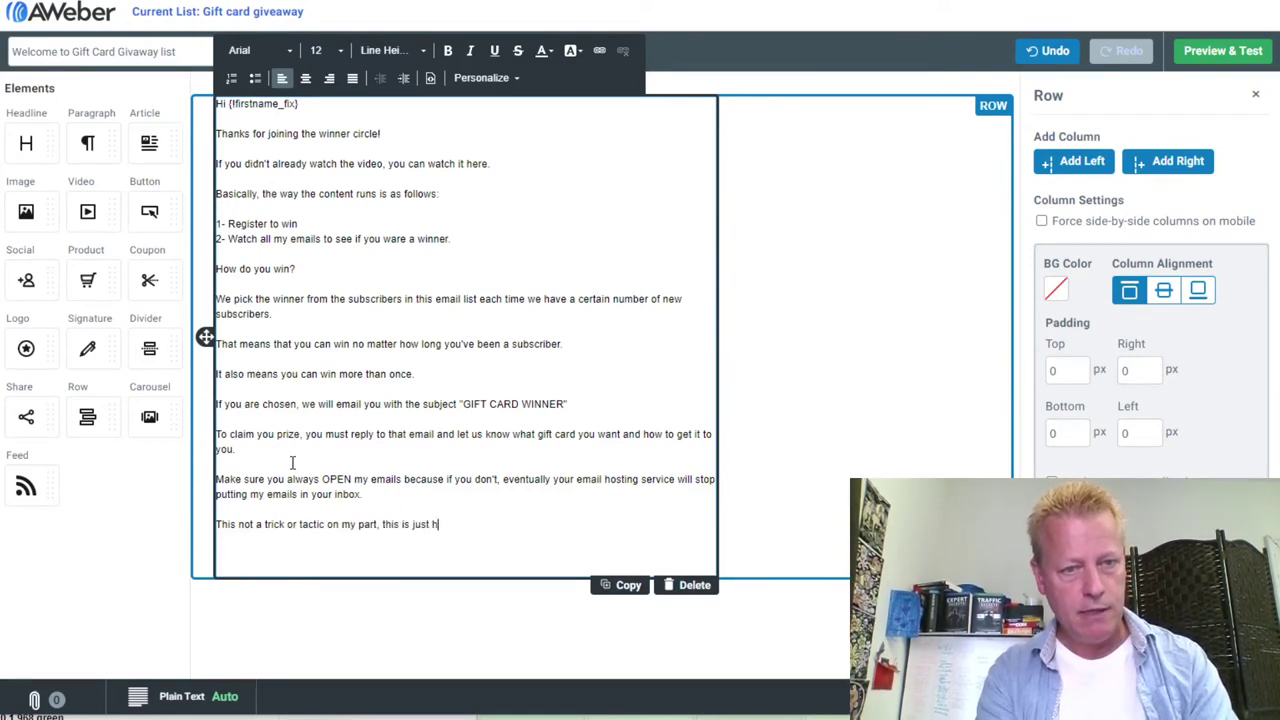
{"action": "type", "text": "ow email hosting services work."}
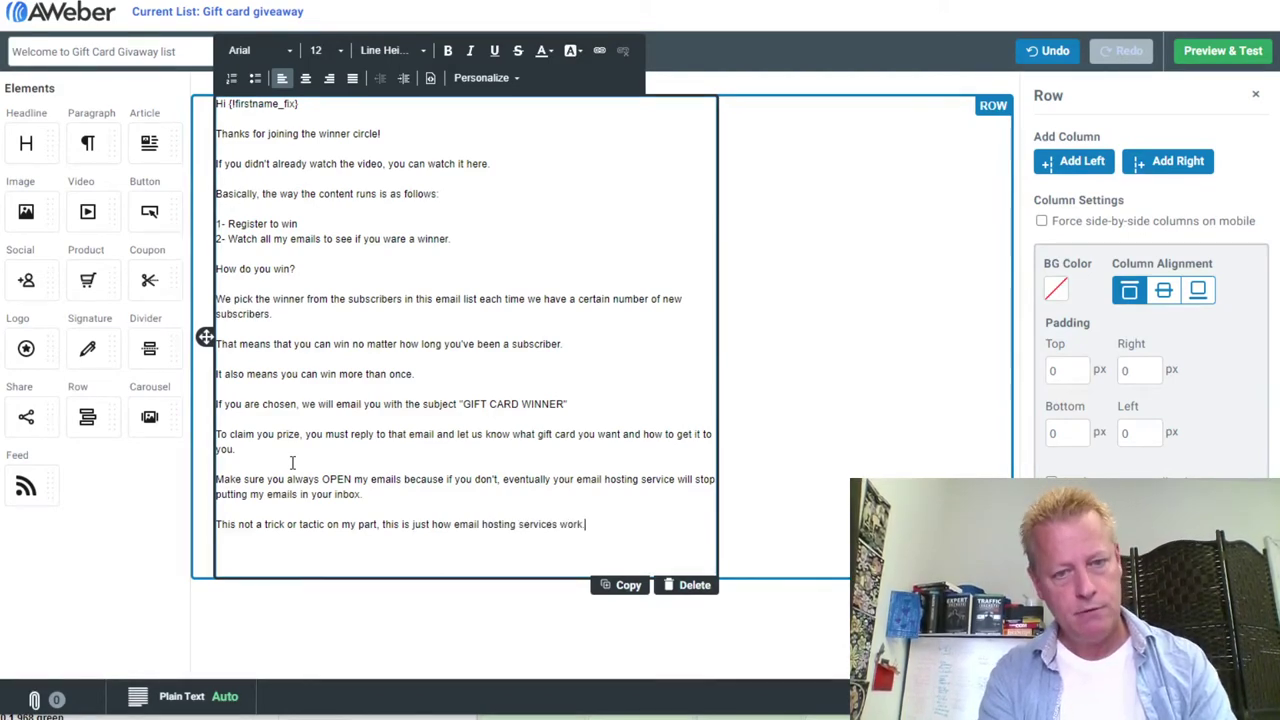
Add the warning that readers who stop opening emails may not see their winning email
{"action": "key", "text": "Return"}
{"action": "key", "text": "Return"}
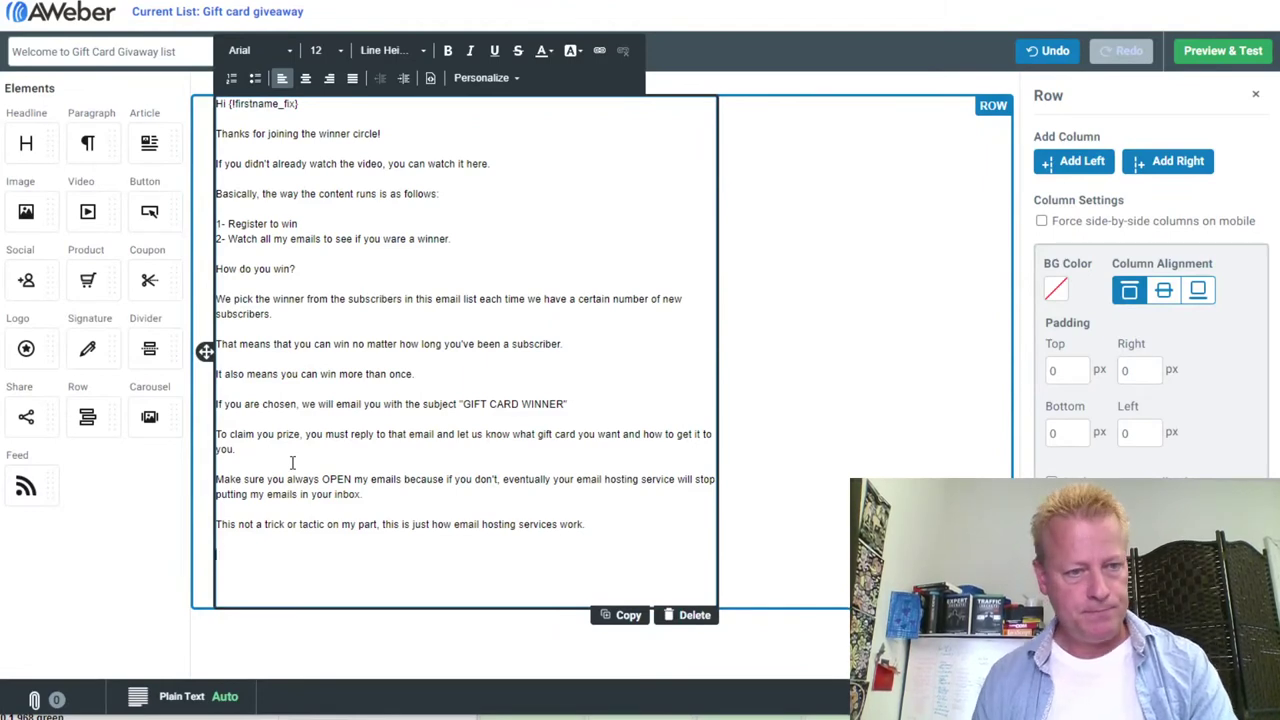
{"action": "type", "text": "That means, if "}
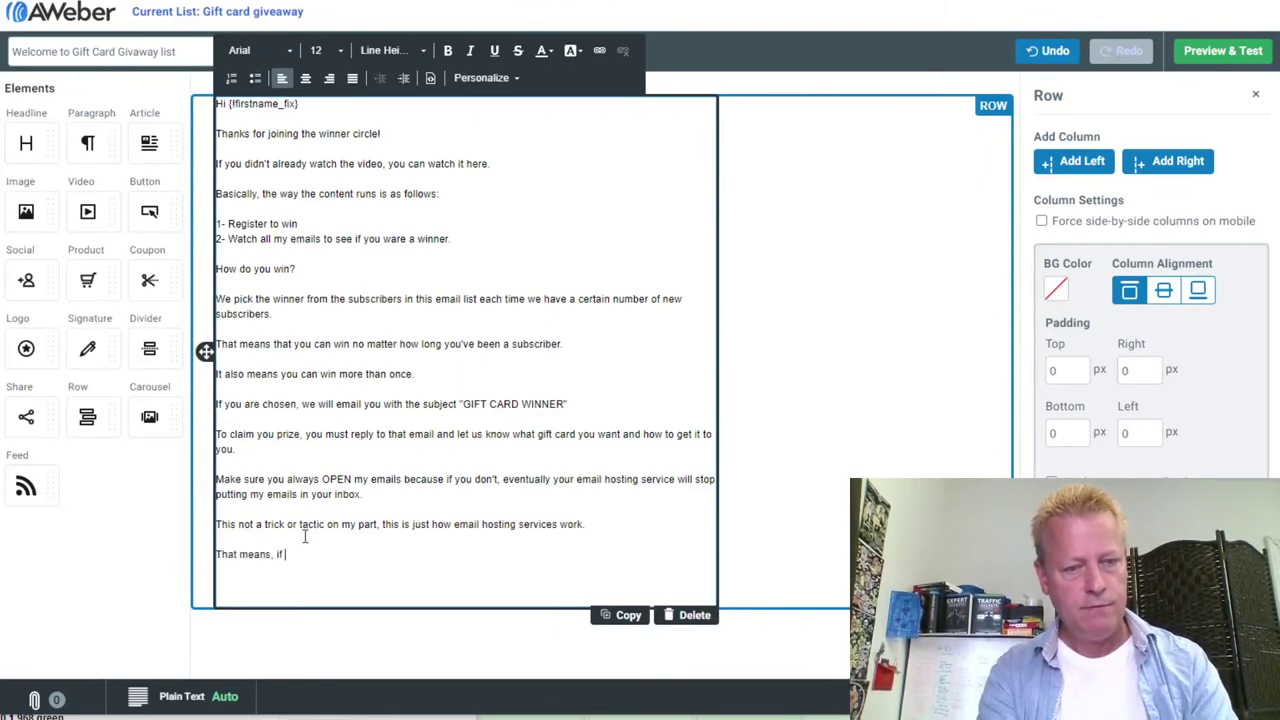
{"action": "type", "text": "you stop"}
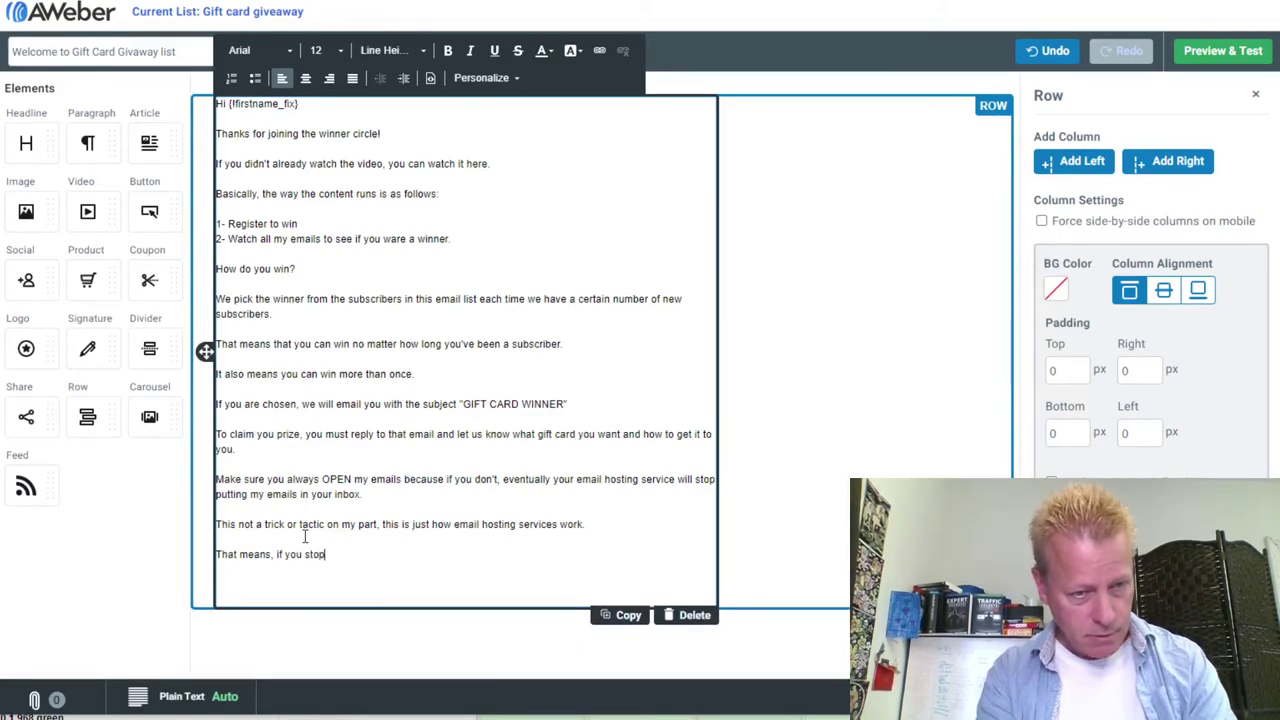
{"action": "type", "text": " opening a"}
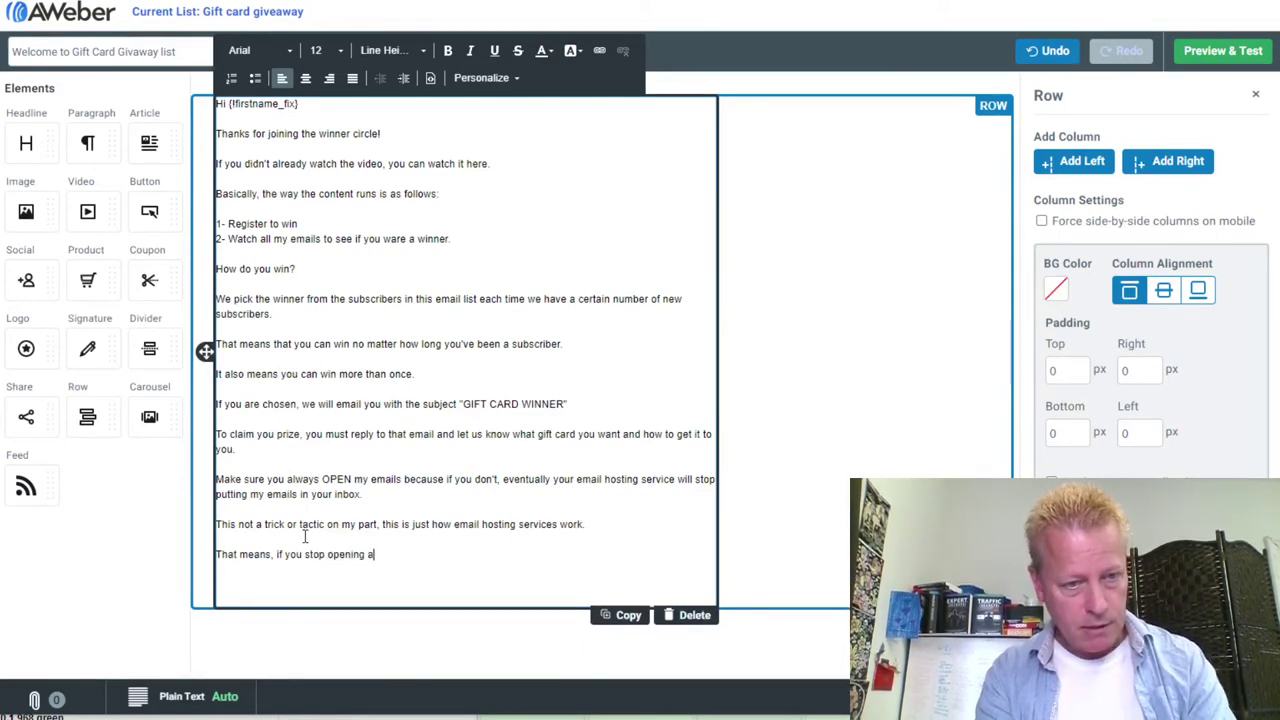
{"action": "type", "text": "nd reading m"}
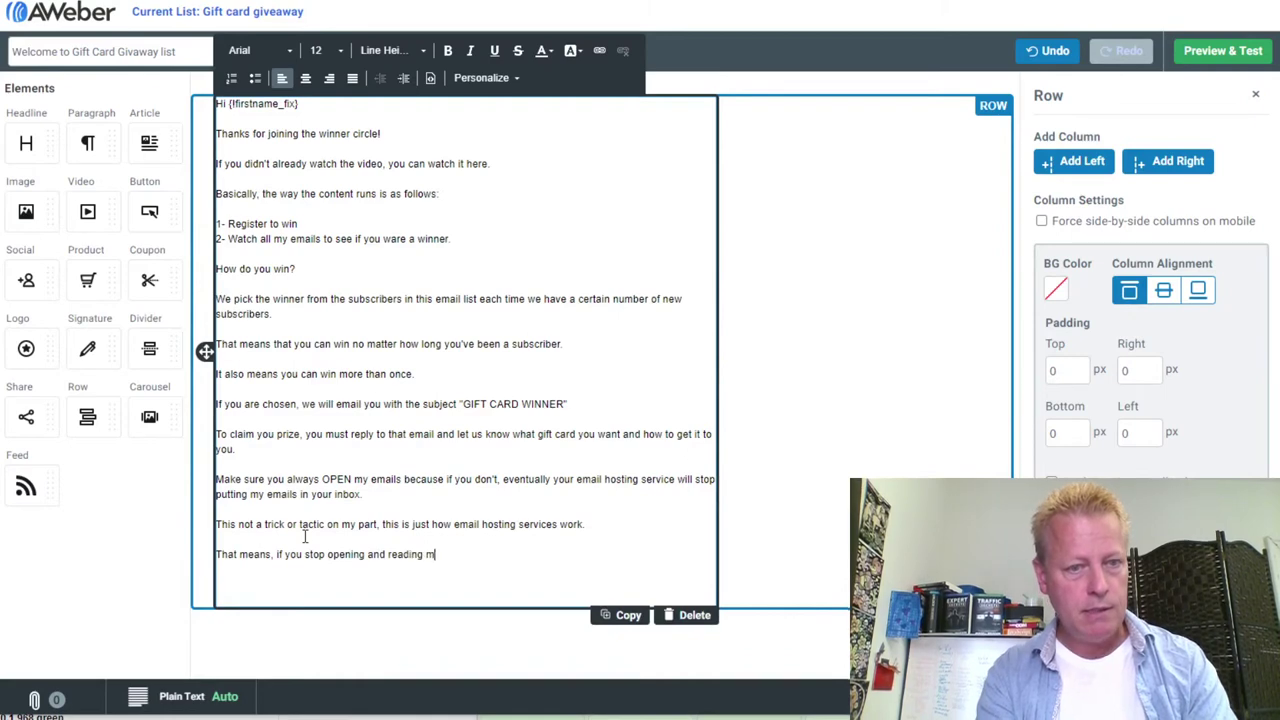
{"action": "type", "text": "y emails, even"}
{"action": "key", "text": "BackSpace"}
{"action": "key", "text": "BackSpace"}
{"action": "key", "text": "BackSpace"}
{"action": "key", "text": "BackSpace"}
{"action": "type", "text": "you may not even see your "}
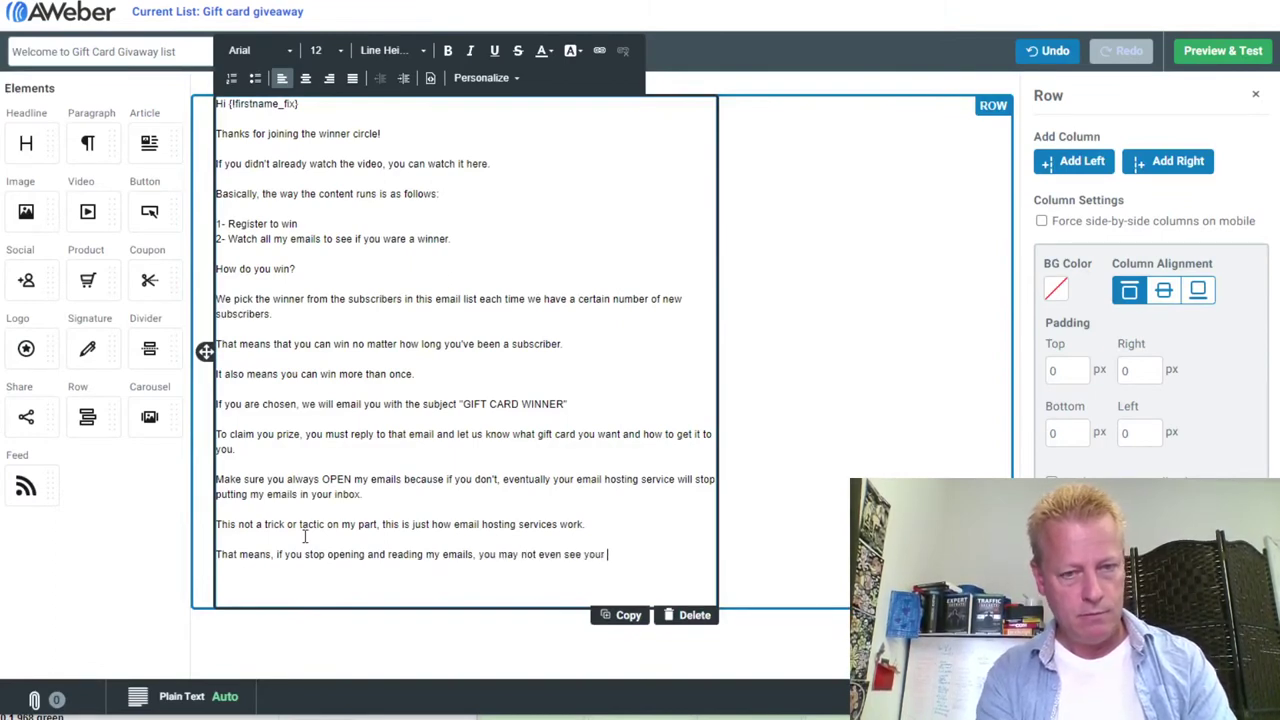
{"action": "type", "text": "winning email"}
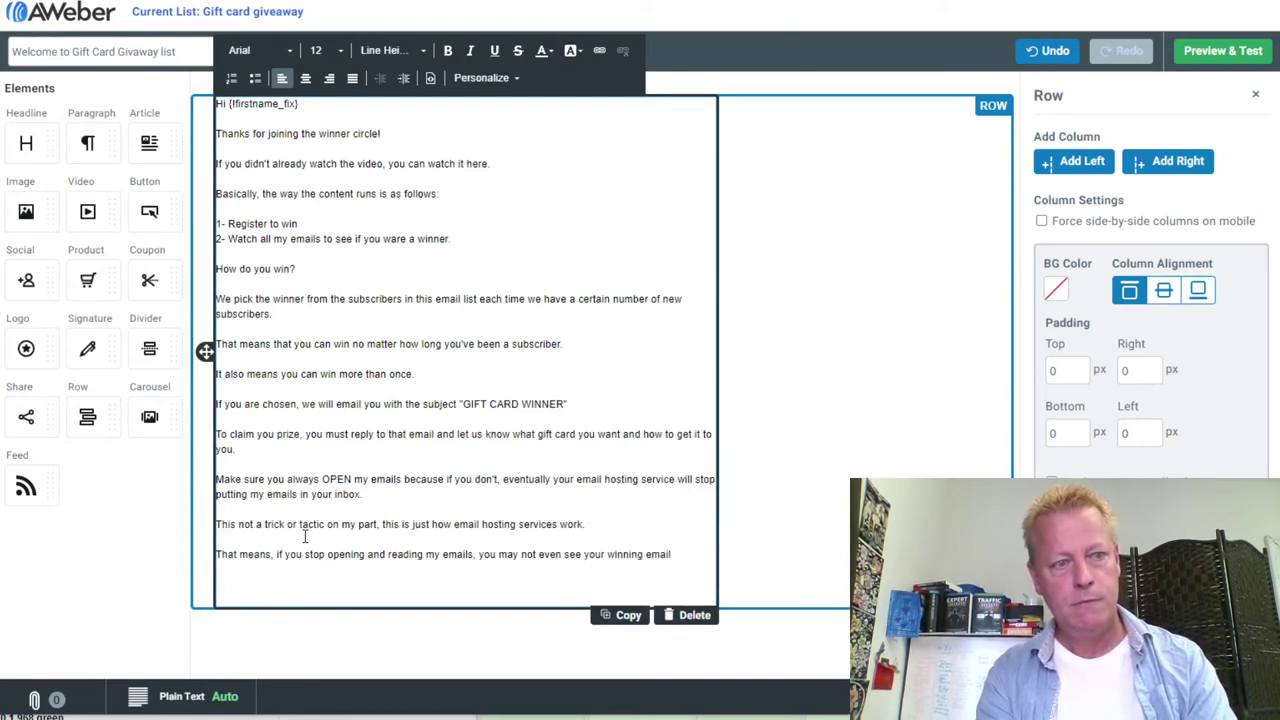
{"action": "type", "text": ". in your list."}
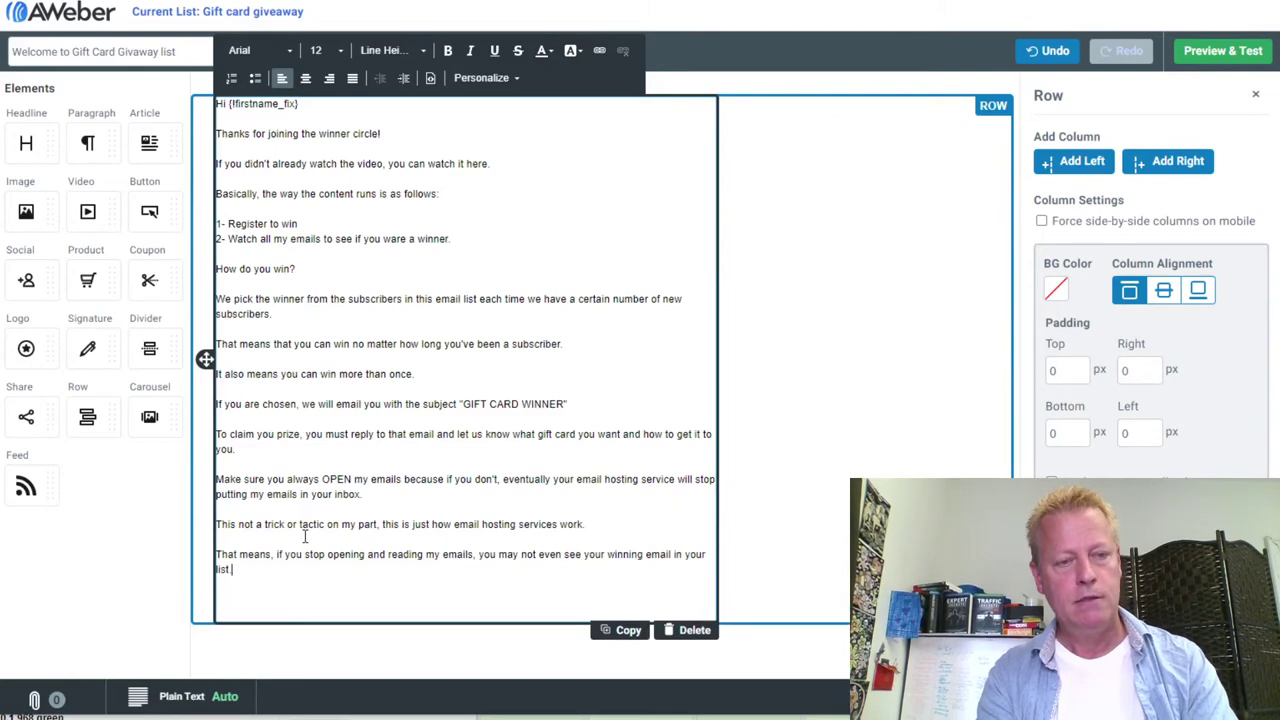
{"action": "key", "text": "Return"}
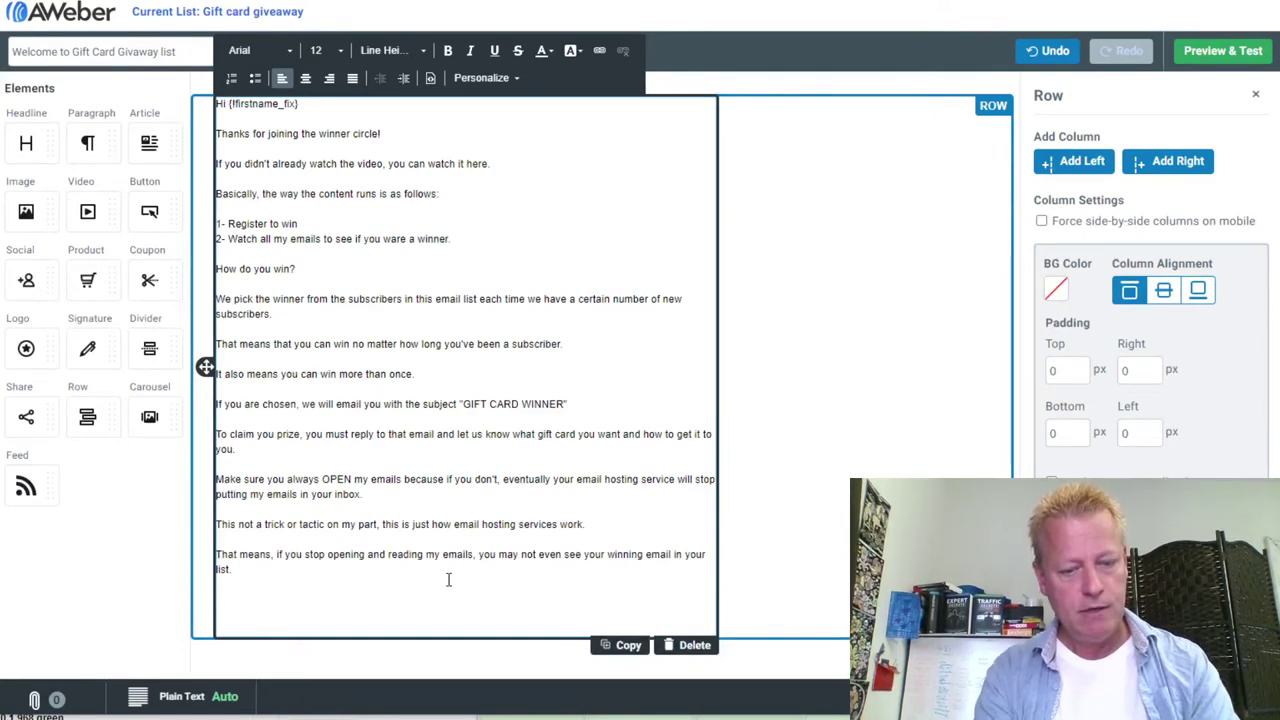
Type 'Good luck!' as the email's closing line
{"action": "type", "text": "Good luck!"}
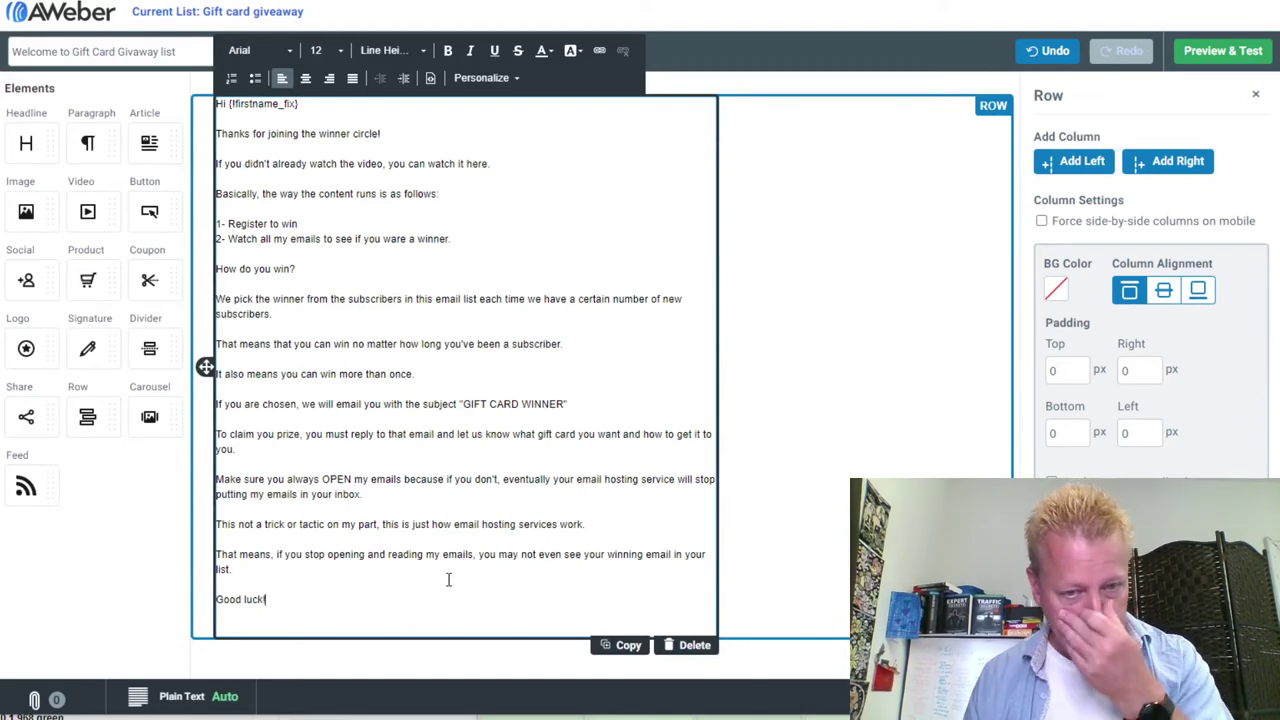
Make the 'How do you win?' line bold at font size 16
{"action": "left_click", "coordinate": [283, 52]}
{"action": "left_click", "coordinate": [400, 55]}
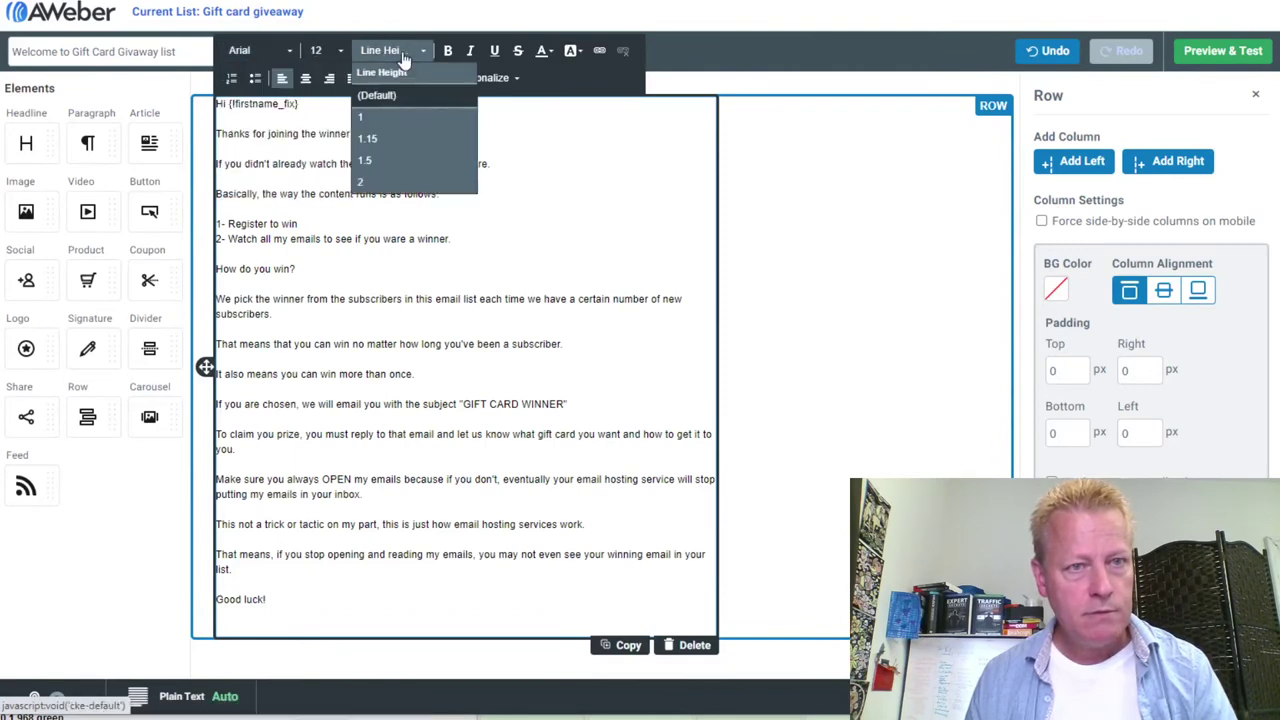
{"action": "left_click", "coordinate": [552, 130]}
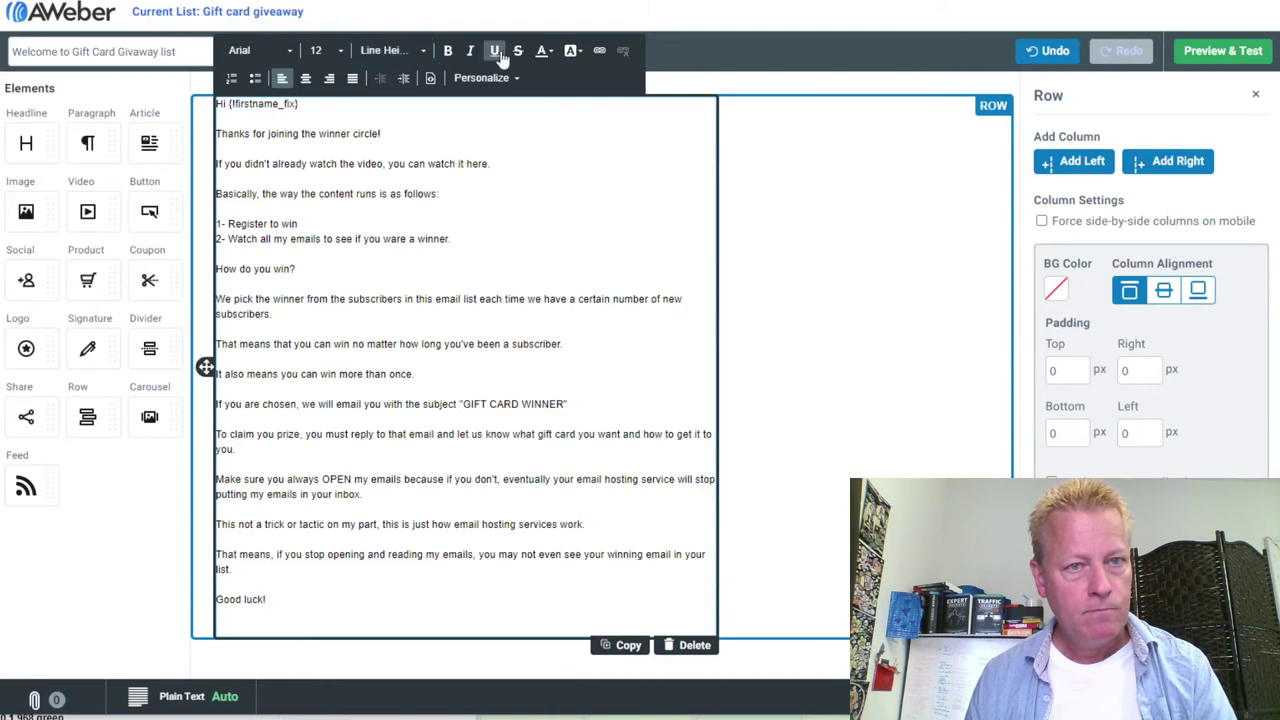
{"action": "left_click", "coordinate": [302, 404]}
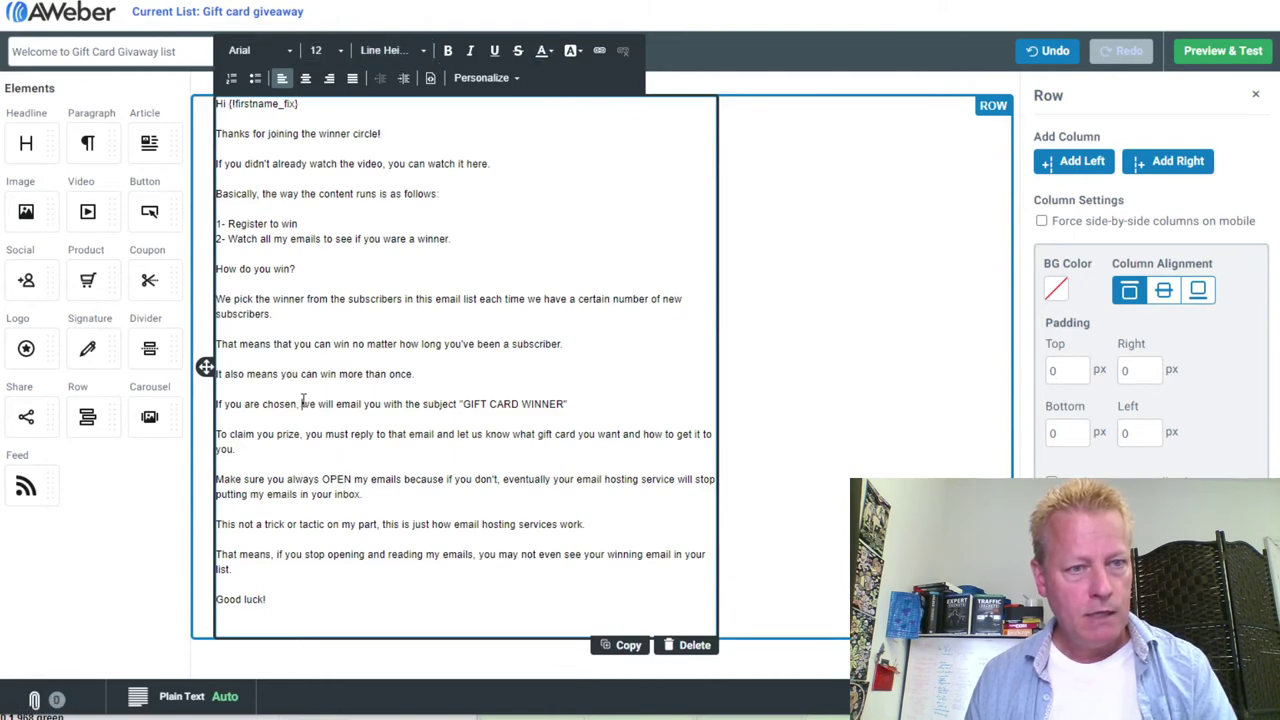
{"action": "left_click_drag", "start_coordinate": [299, 269], "coordinate": [214, 270]}
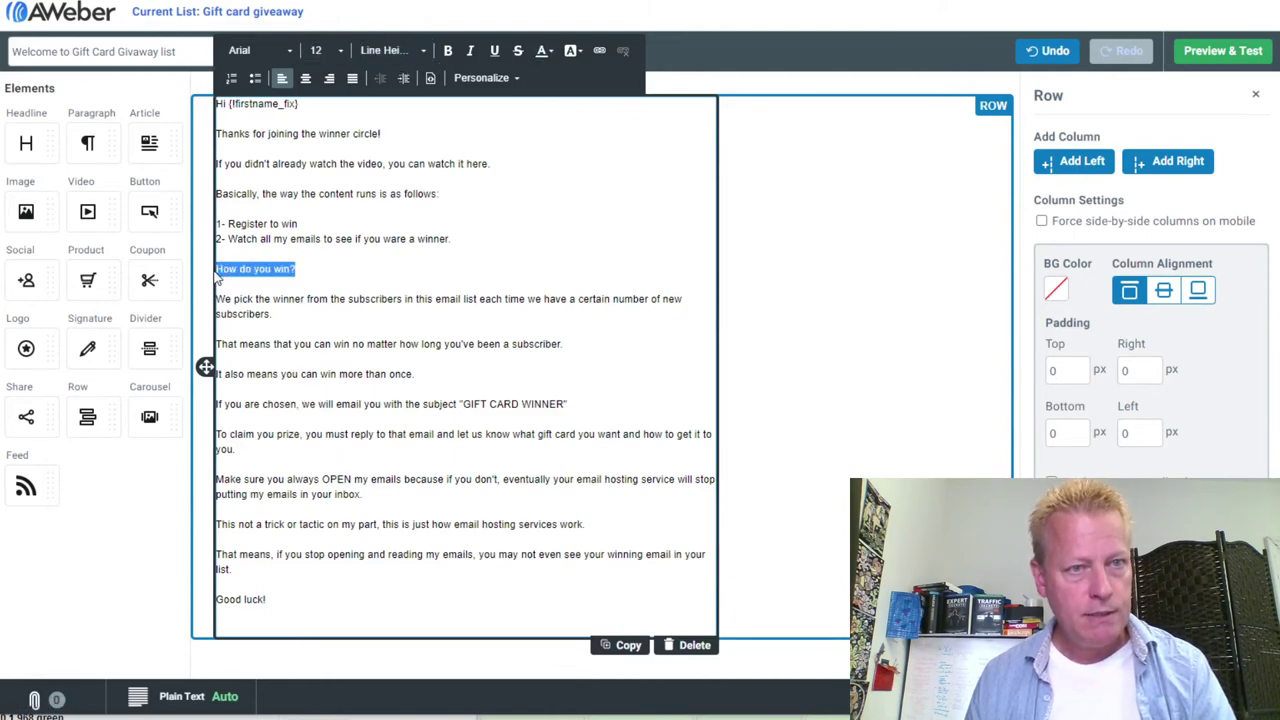
{"action": "left_click", "coordinate": [448, 50]}
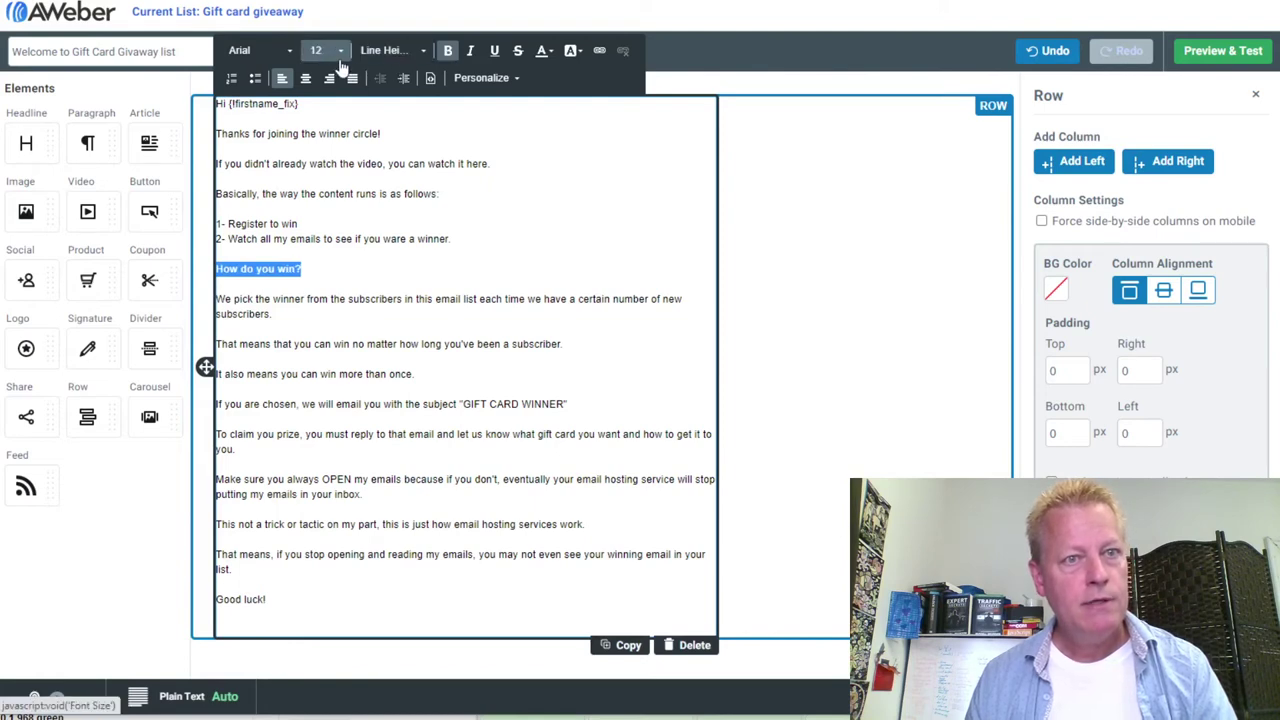
{"action": "left_click", "coordinate": [330, 50]}
{"action": "scroll", "coordinate": [337, 92], "scroll_direction": "down", "scroll_amount": 3}
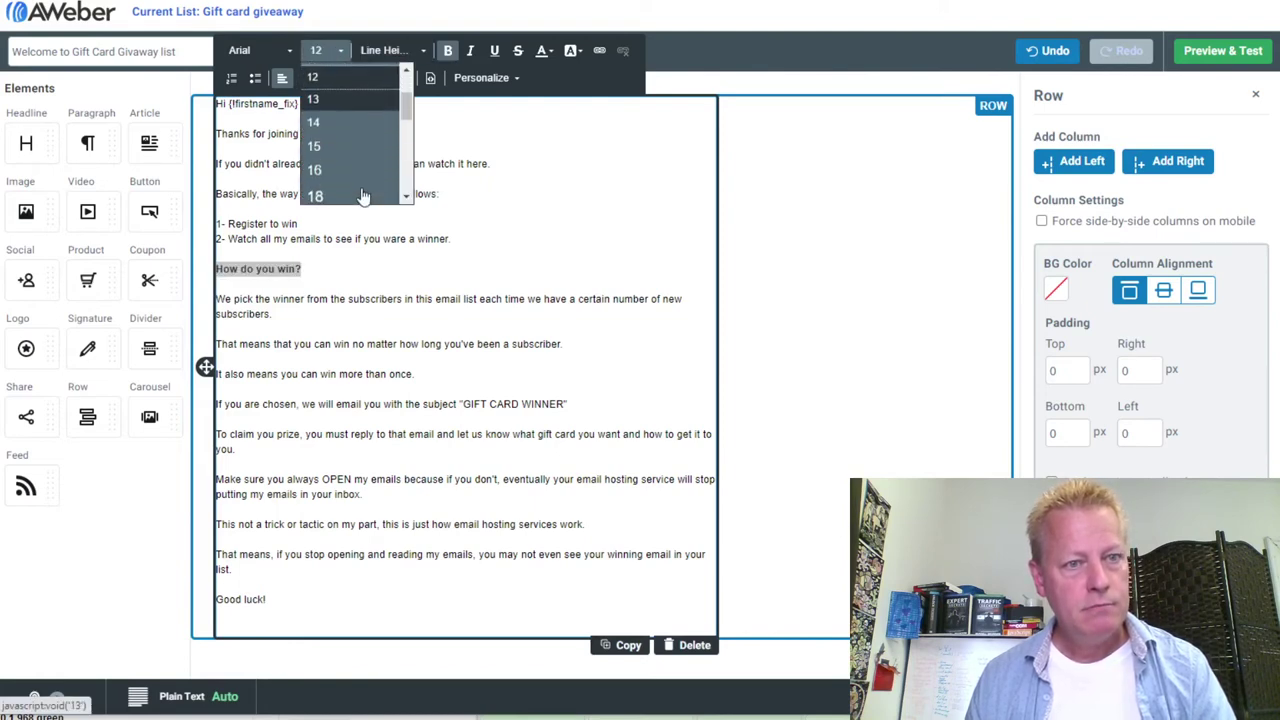
{"action": "left_click", "coordinate": [330, 138]}
{"action": "left_click", "coordinate": [397, 347]}
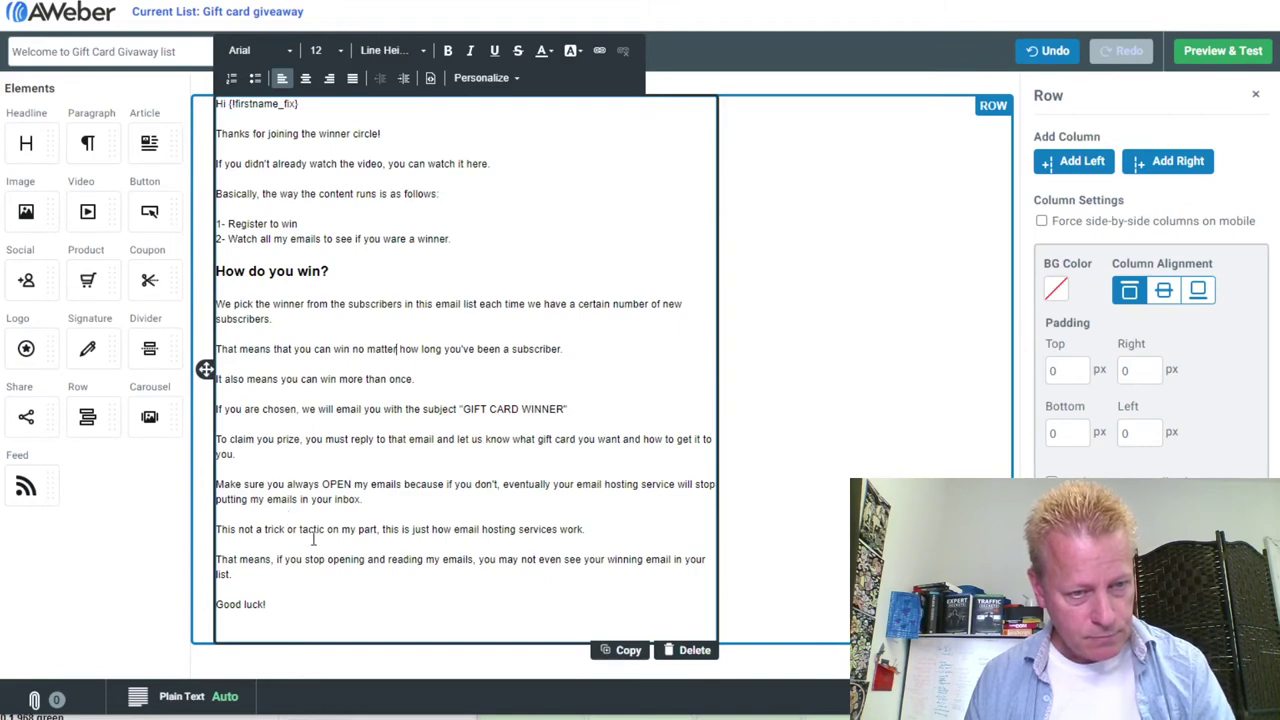
Add a bold, enlarged 'Make sure to read all my emails' line after the prize-claim paragraph
{"action": "left_click", "coordinate": [294, 455]}
{"action": "key", "text": "Return"}
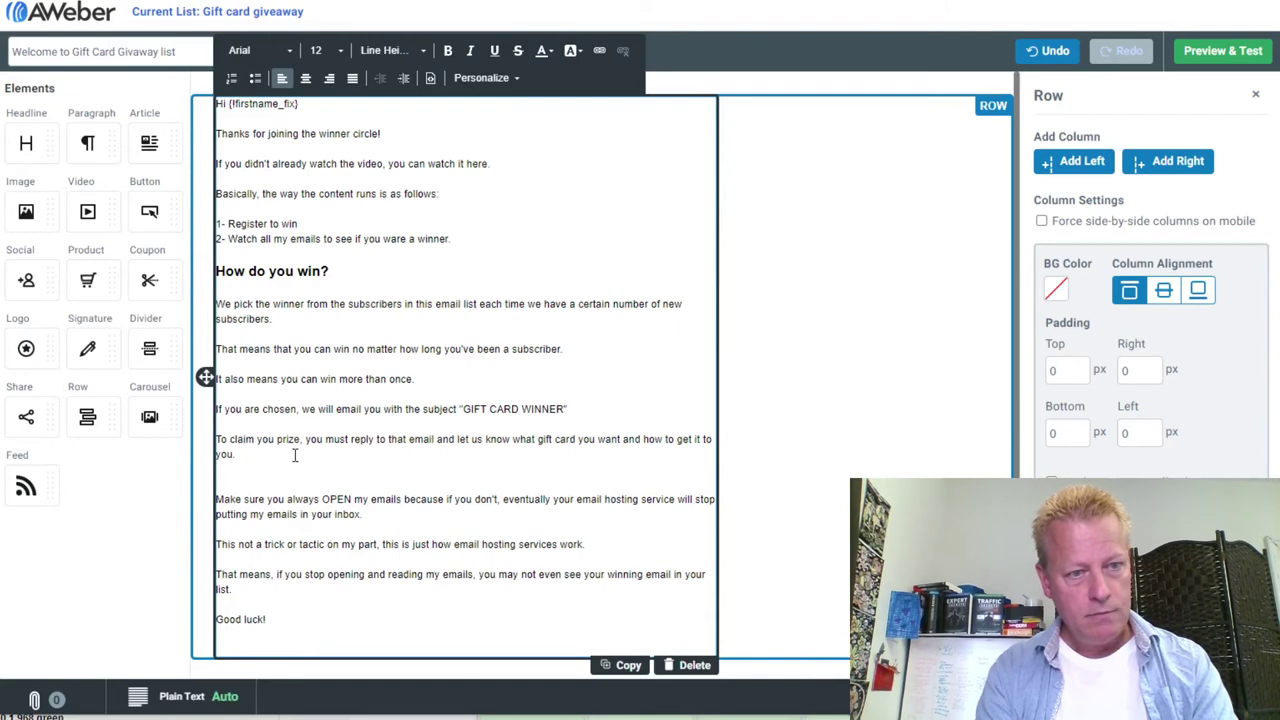
{"action": "key", "text": "Return"}
{"action": "type", "text": "Ma"}
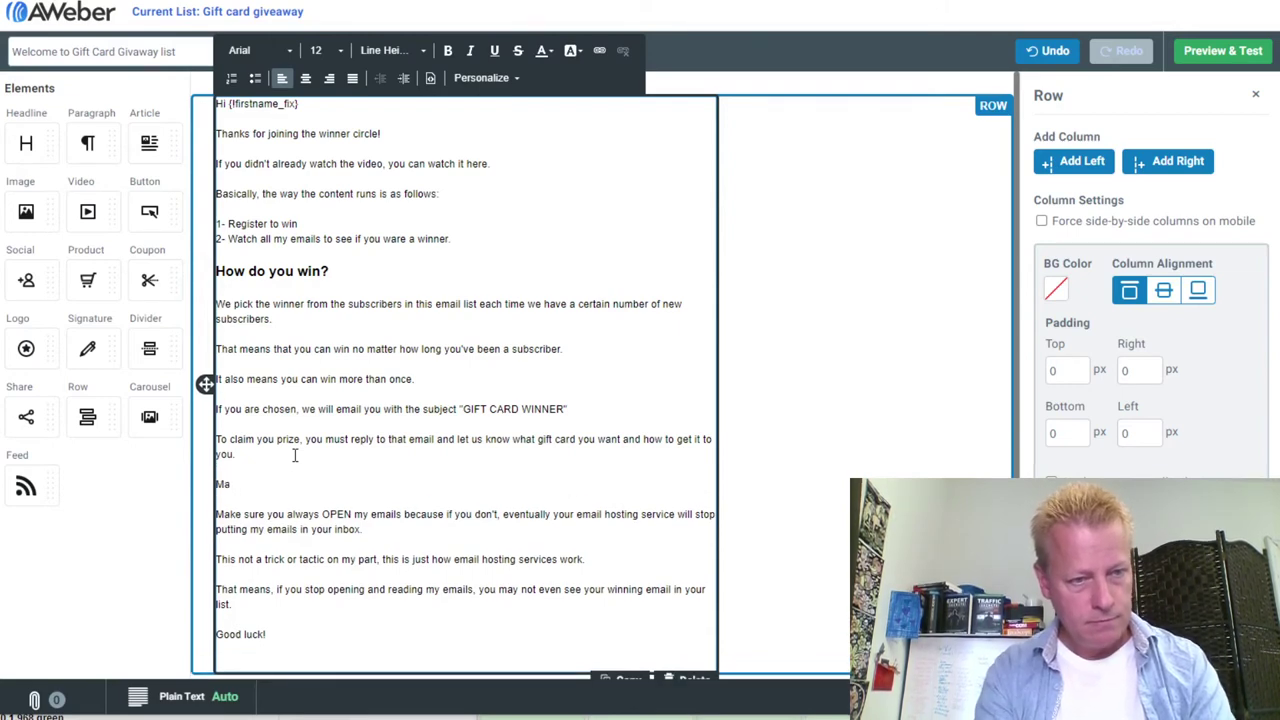
{"action": "type", "text": "ke sure t"}
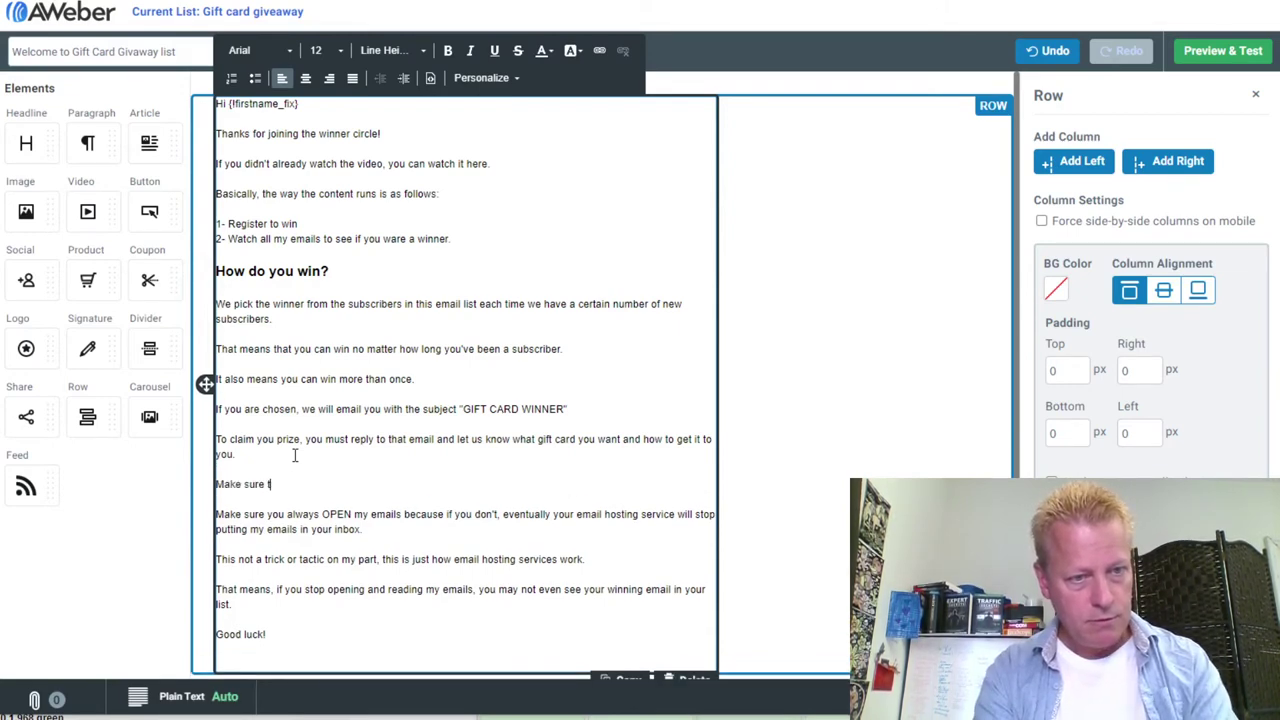
{"action": "type", "text": "o read all my emails"}
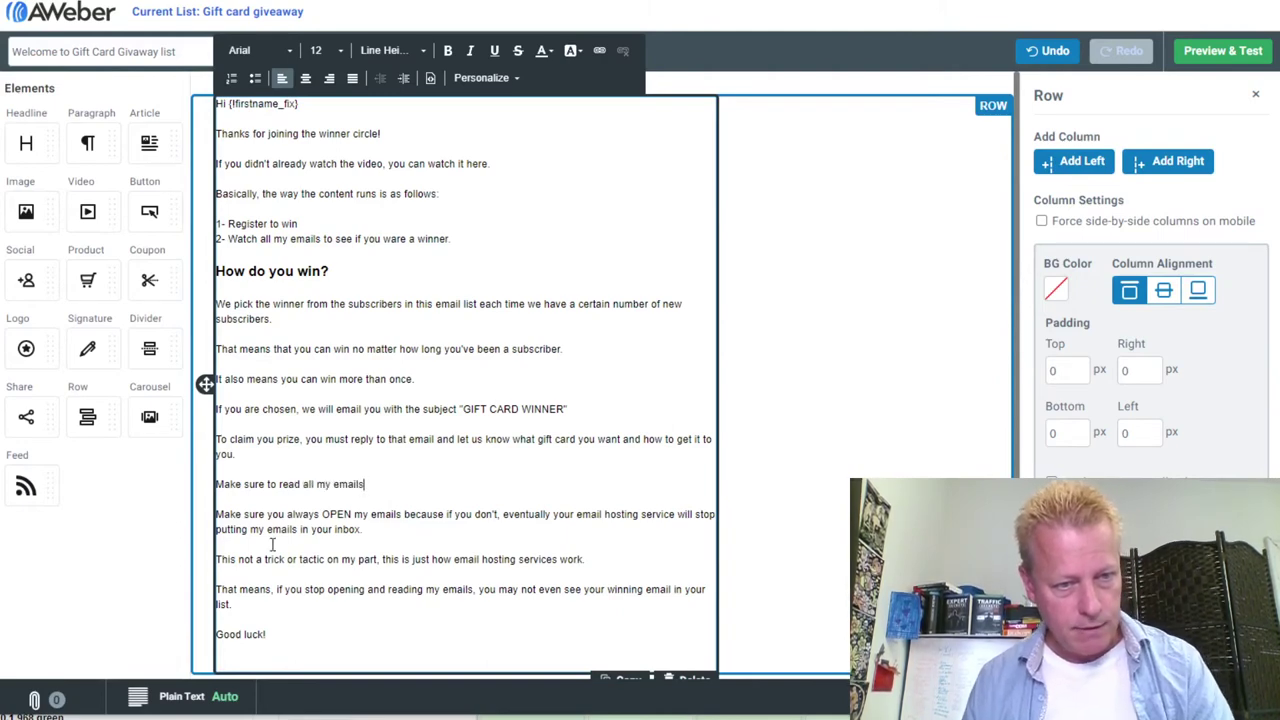
{"action": "left_click_drag", "start_coordinate": [365, 484], "coordinate": [253, 475]}
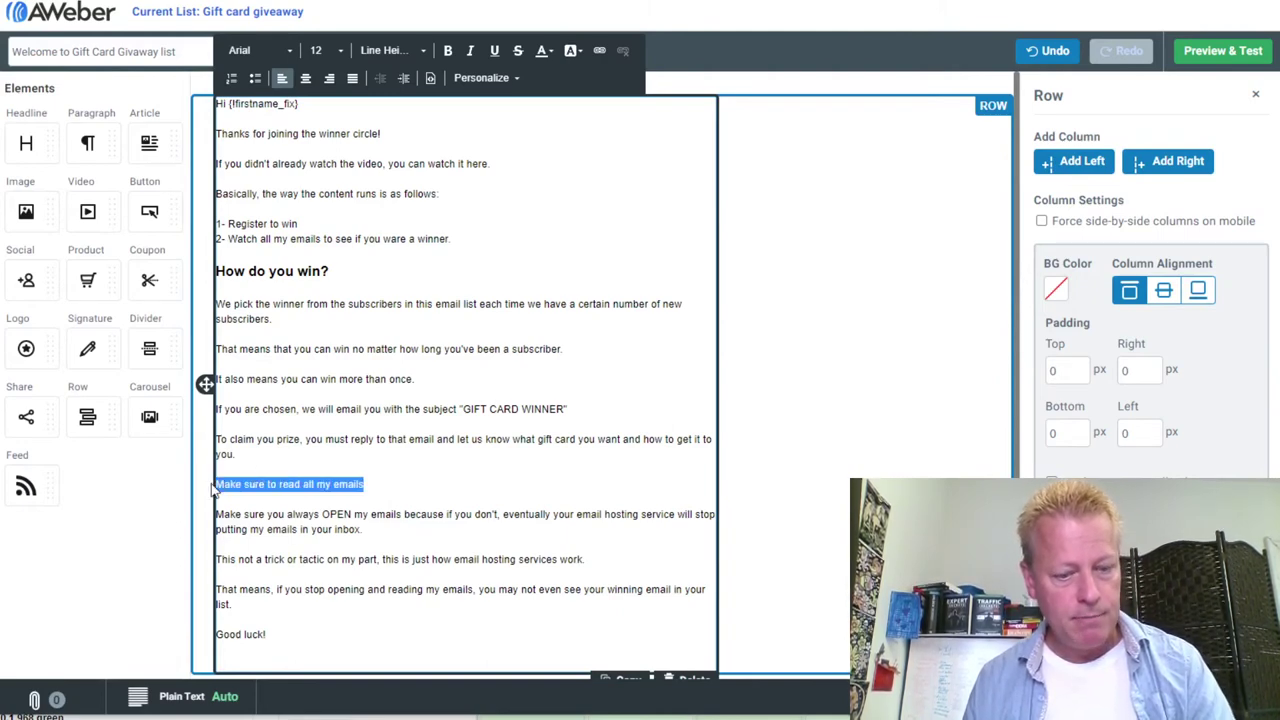
{"action": "key", "text": "ctrl+b"}
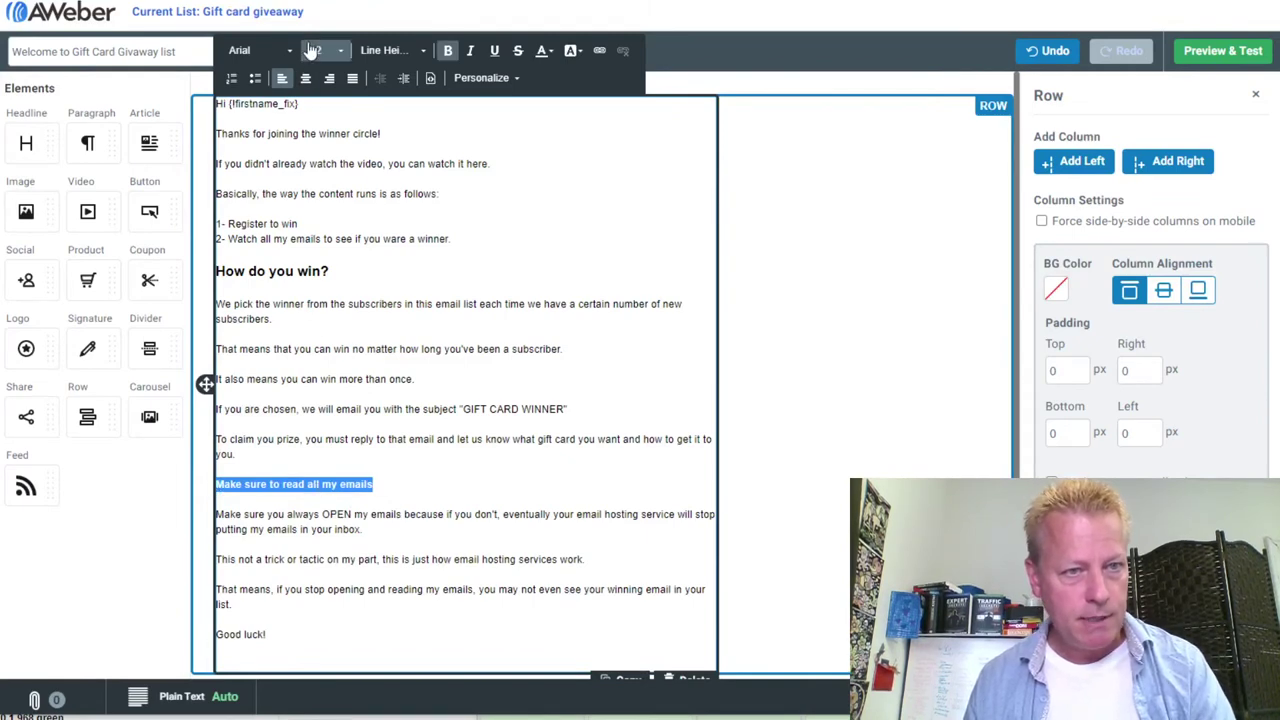
{"action": "left_click", "coordinate": [312, 50]}
{"action": "left_click", "coordinate": [350, 185]}
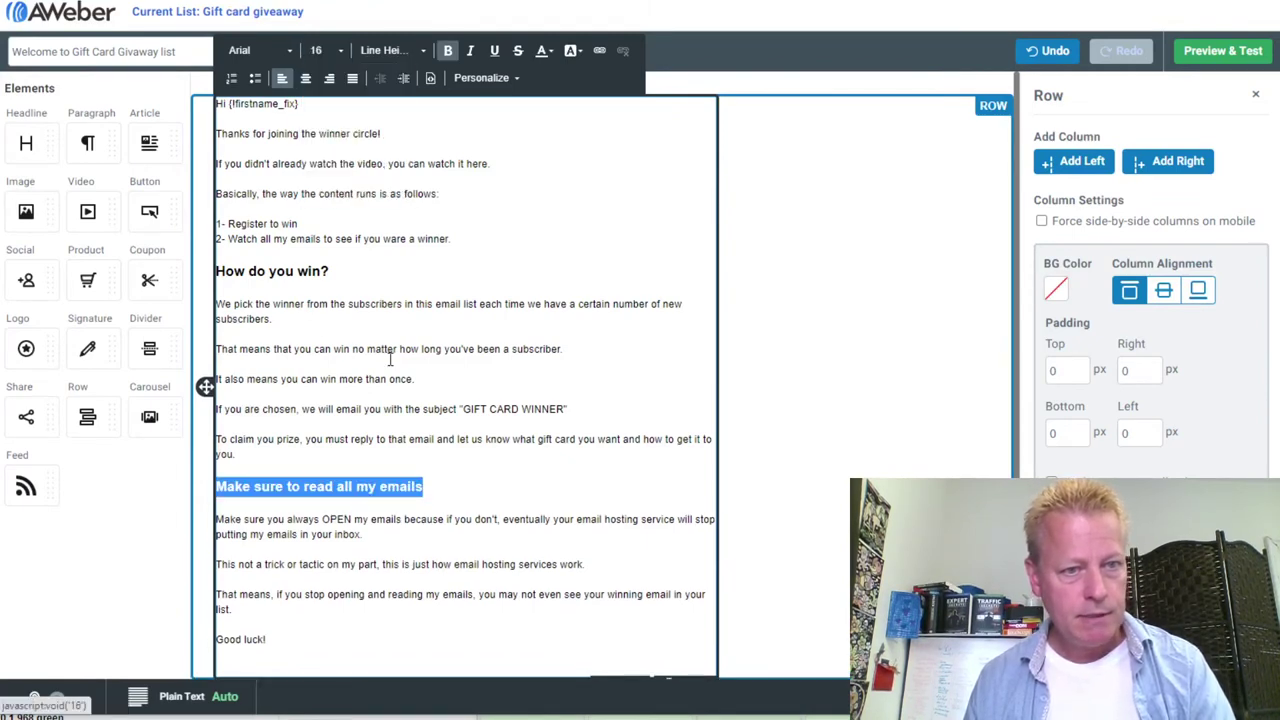
{"action": "left_click", "coordinate": [390, 379]}
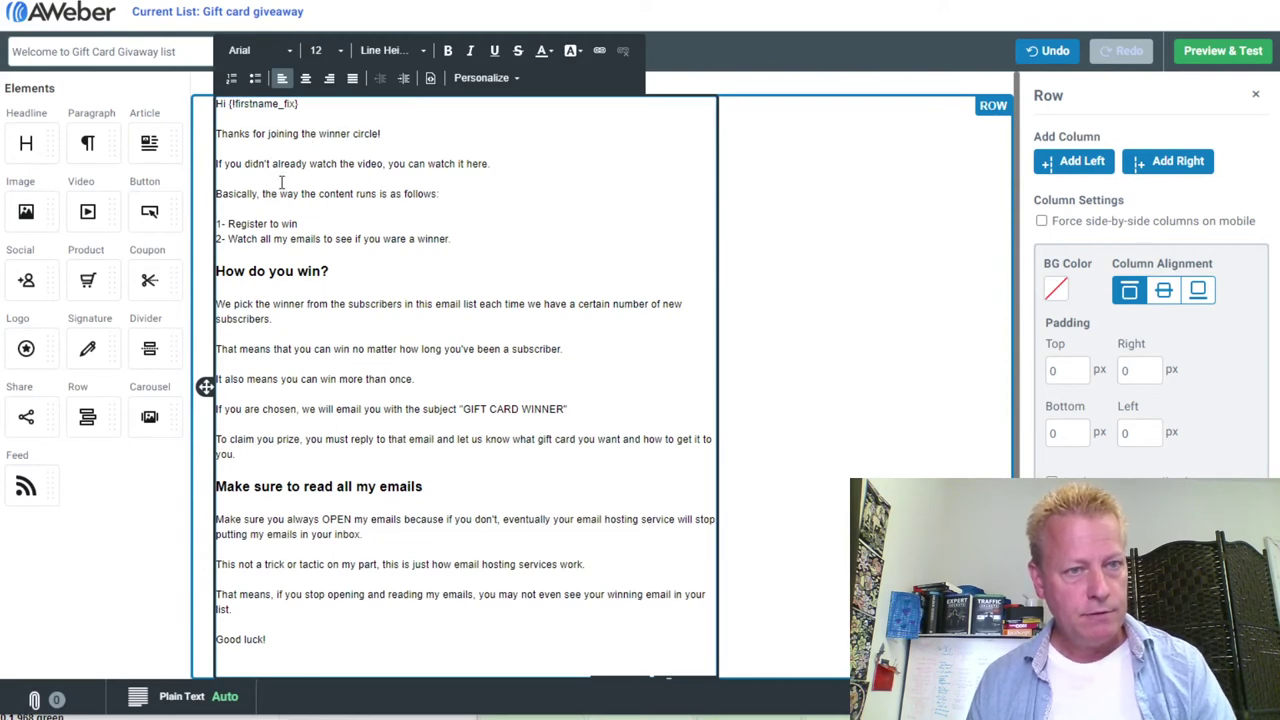
Link the text 'watch it here.' to the gift card video page URL
{"action": "left_click_drag", "start_coordinate": [489, 164], "coordinate": [428, 164]}
{"action": "left_click", "coordinate": [599, 50]}
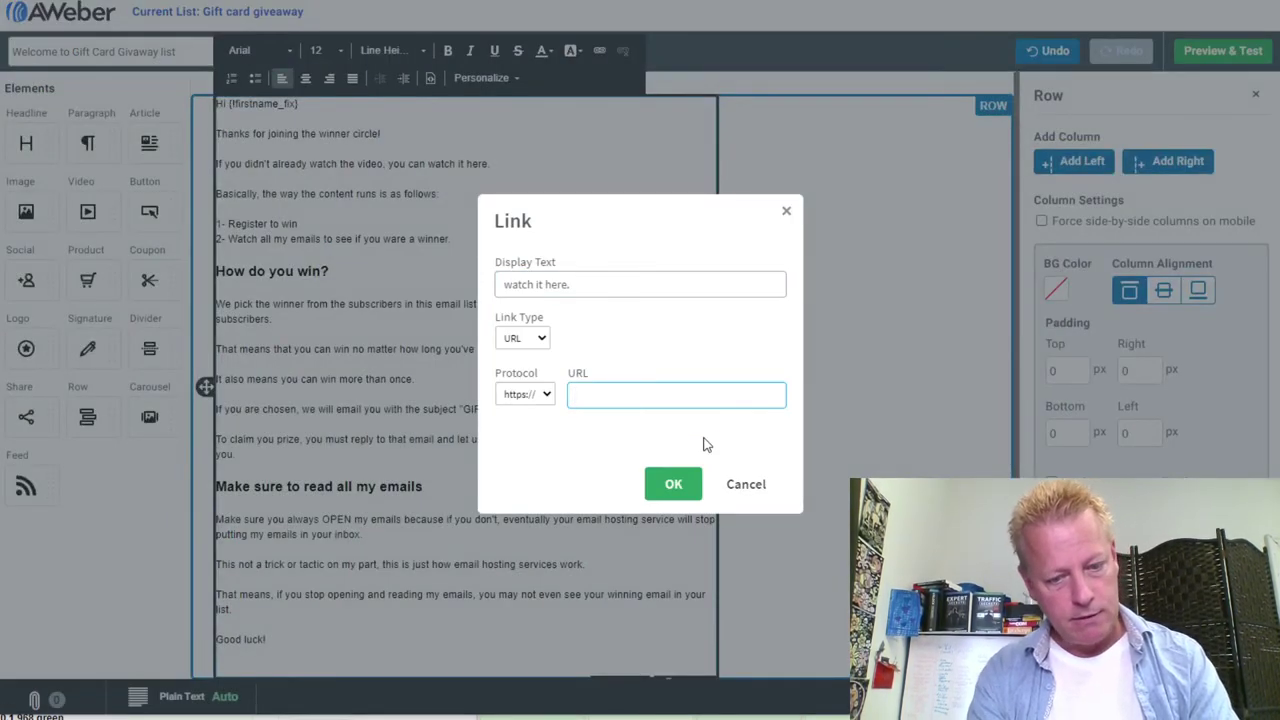
{"action": "type", "text": "giftcardvideo.jsgagnon."}
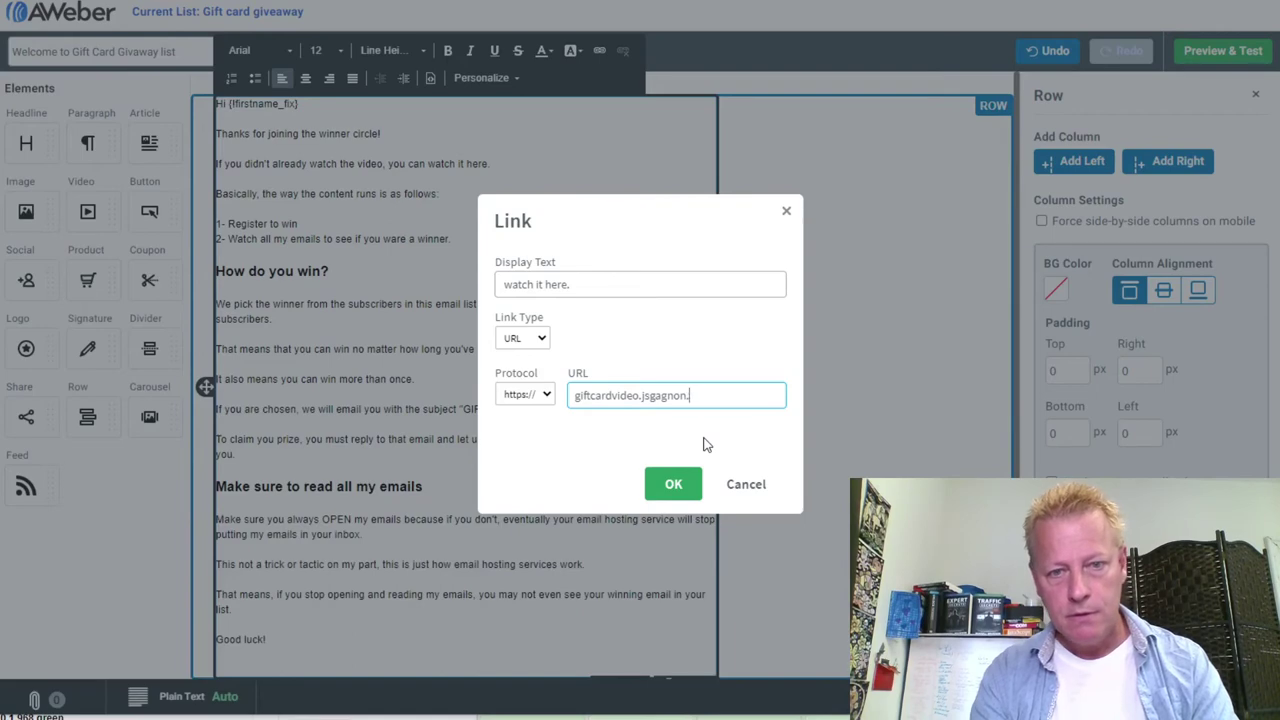
{"action": "type", "text": "com"}
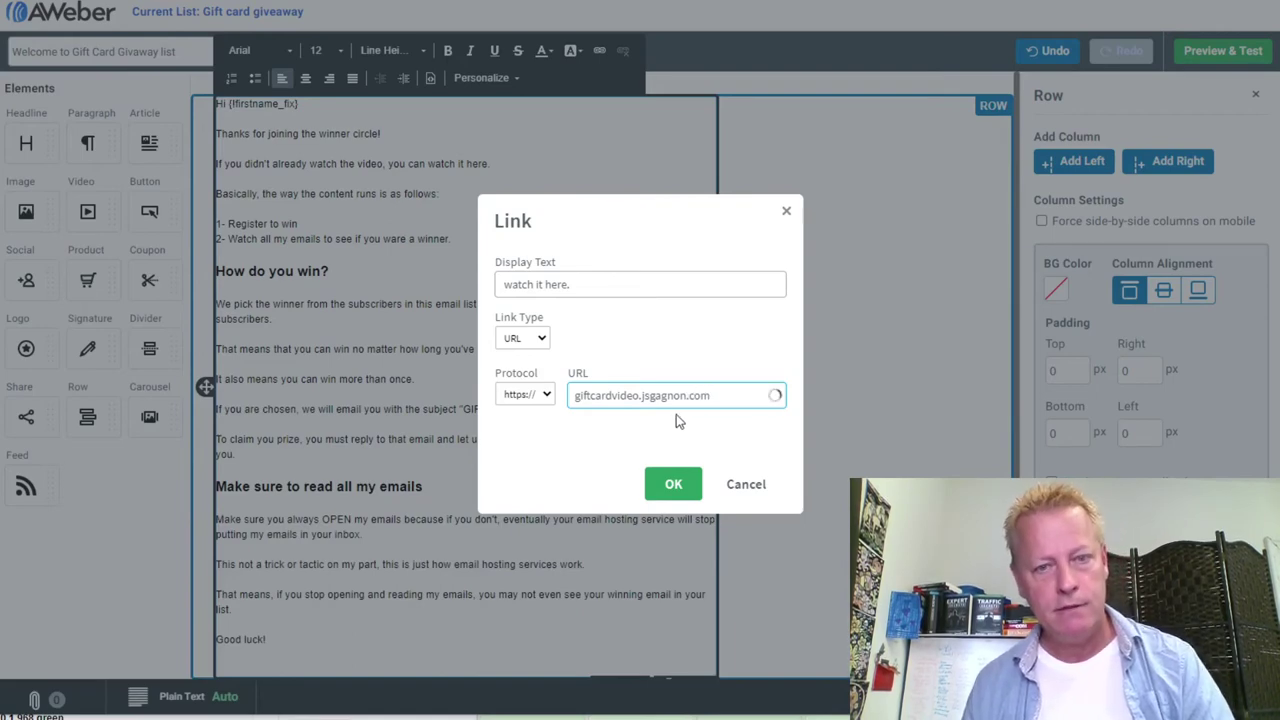
{"action": "left_click", "coordinate": [673, 484]}
{"action": "left_click", "coordinate": [466, 214]}
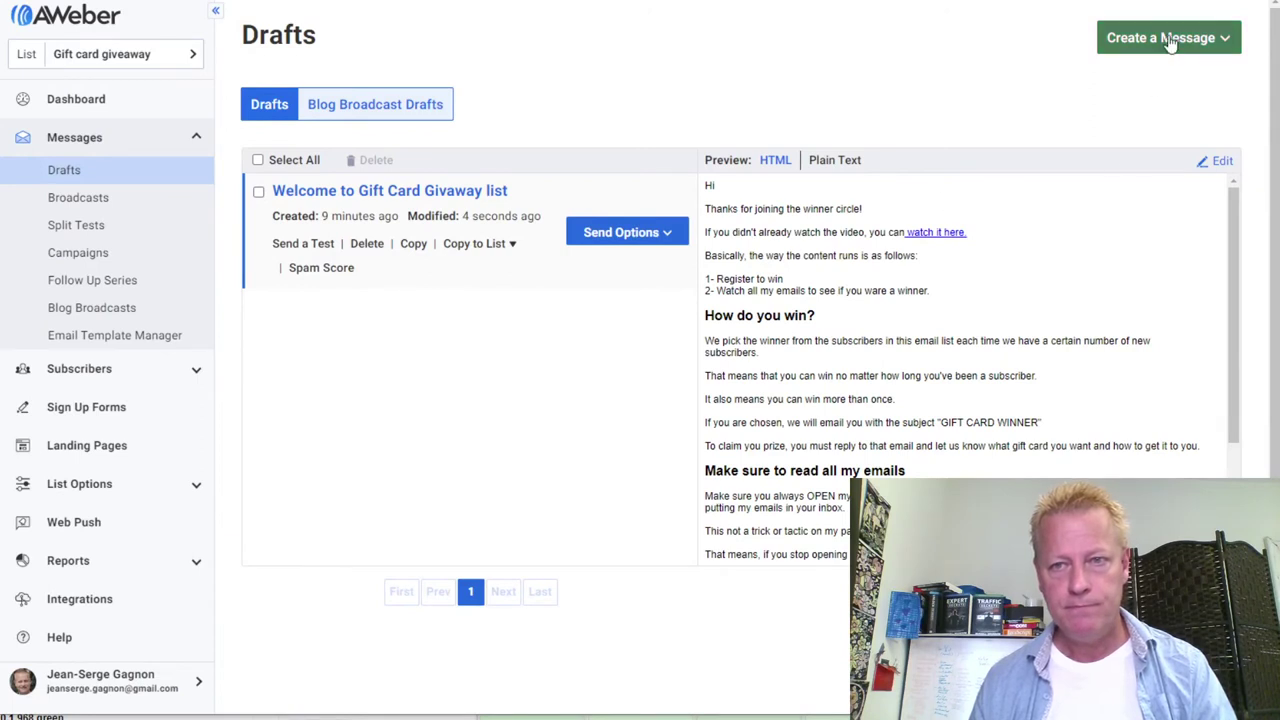
{"action": "left_click", "coordinate": [1170, 42]}
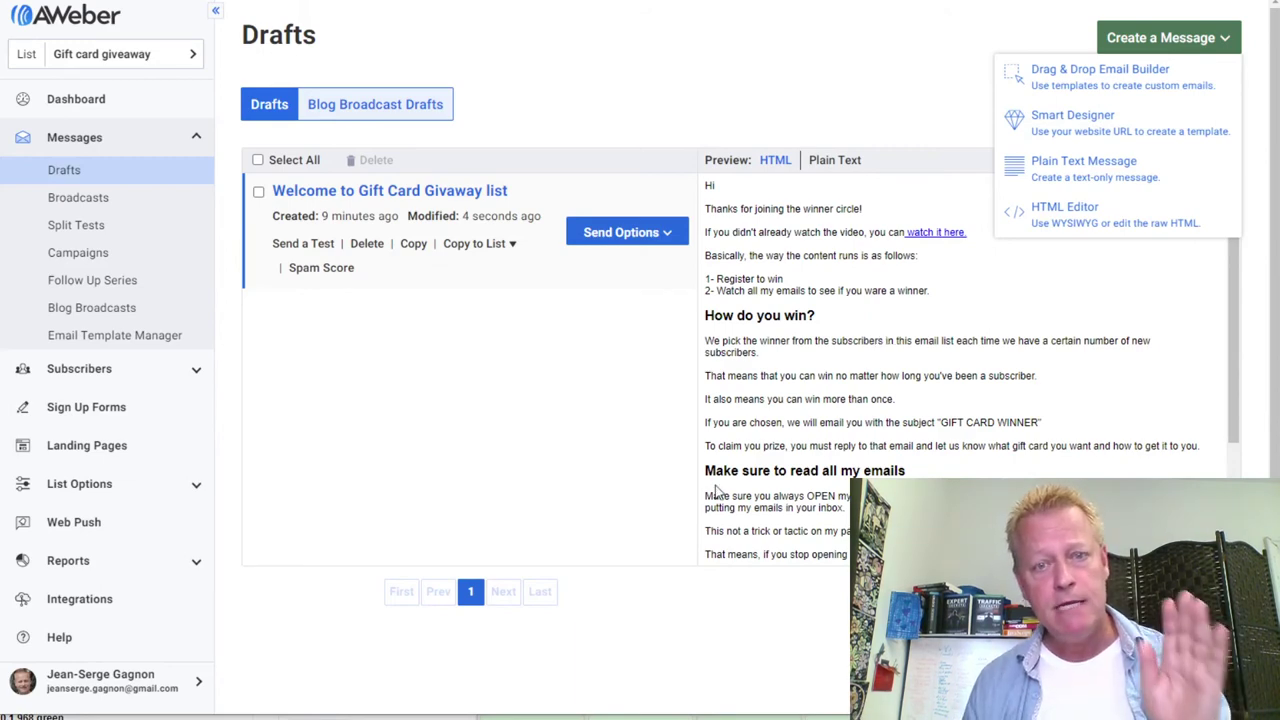
{"action": "left_click", "coordinate": [479, 504]}
{"action": "scroll", "coordinate": [838, 441], "scroll_direction": "down", "scroll_amount": 3}
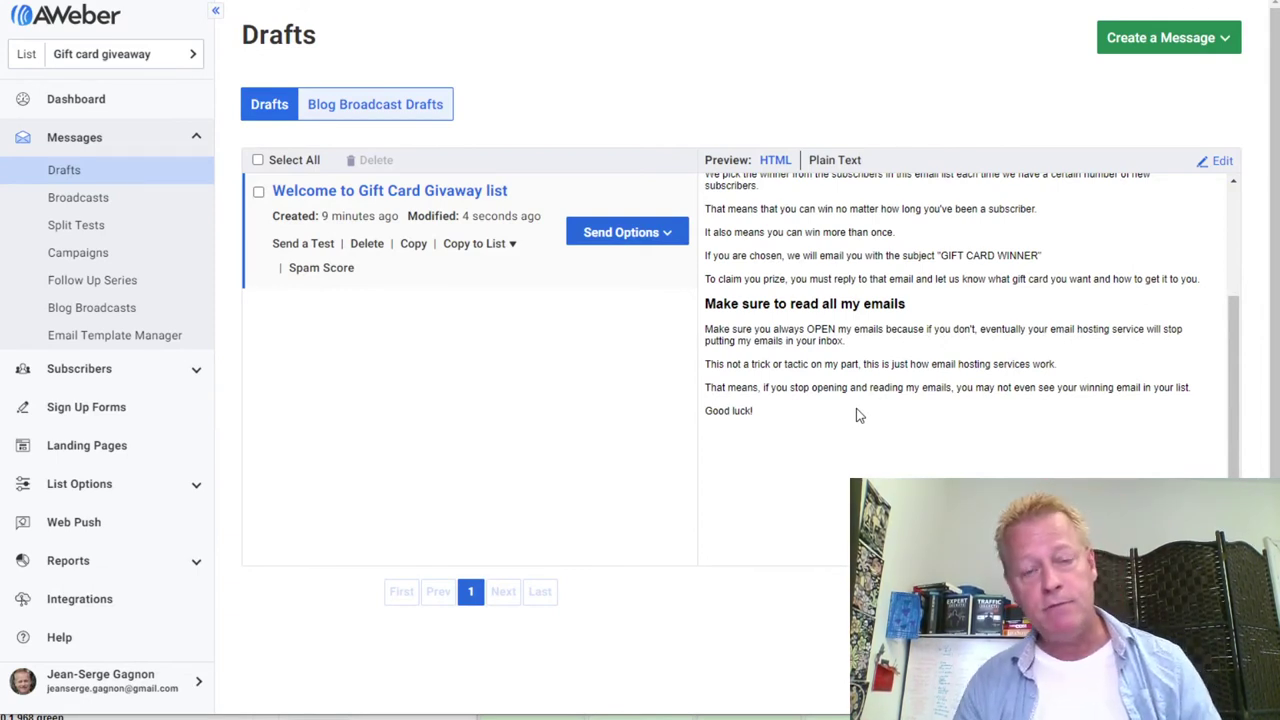
{"action": "scroll", "coordinate": [856, 408], "scroll_direction": "up", "scroll_amount": 5}
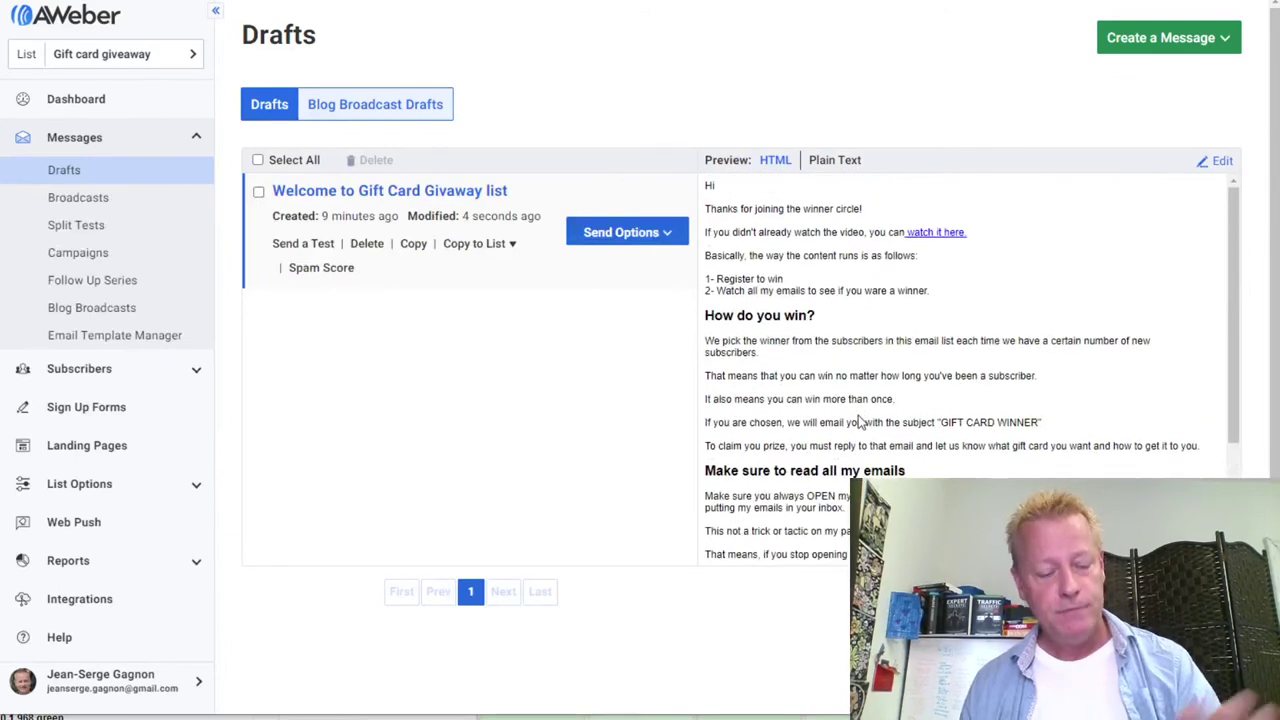
{"action": "key", "text": "alt+Tab"}
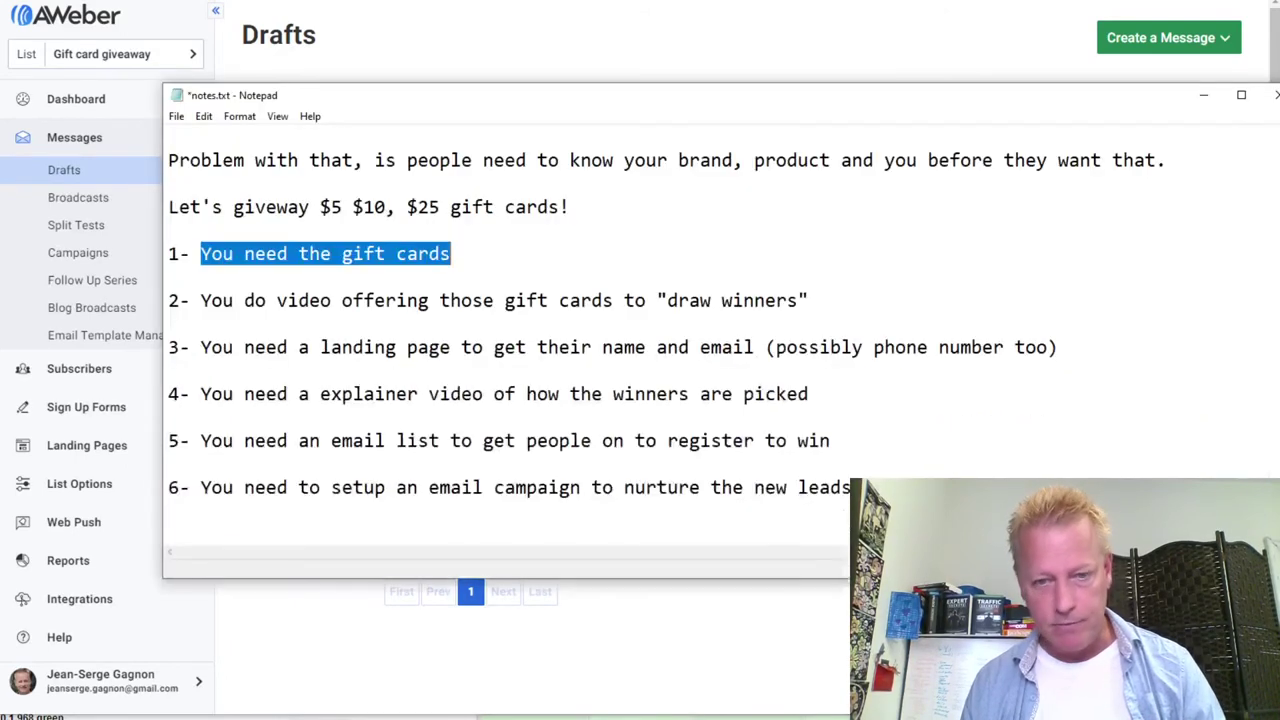
{"action": "left_click", "coordinate": [293, 321]}
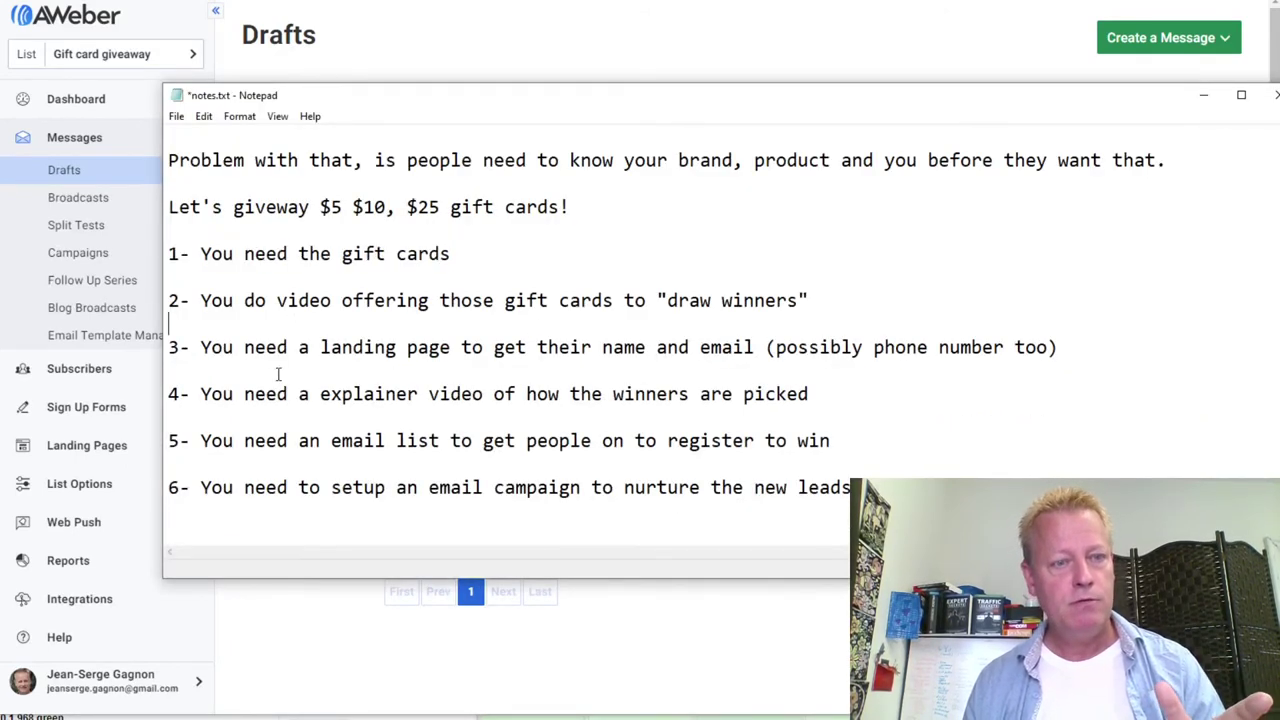
{"action": "left_click_drag", "start_coordinate": [222, 440], "coordinate": [772, 440]}
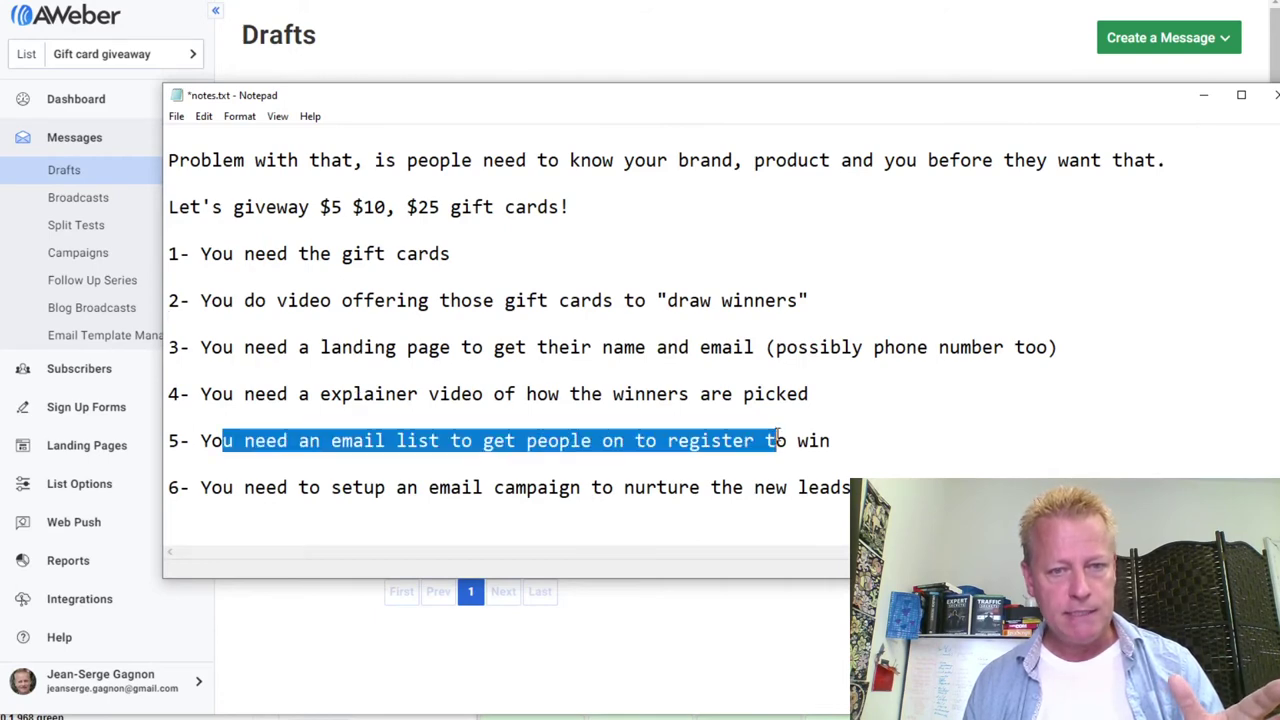
{"action": "left_click", "coordinate": [772, 440]}
{"action": "left_click_drag", "start_coordinate": [318, 487], "coordinate": [169, 510]}
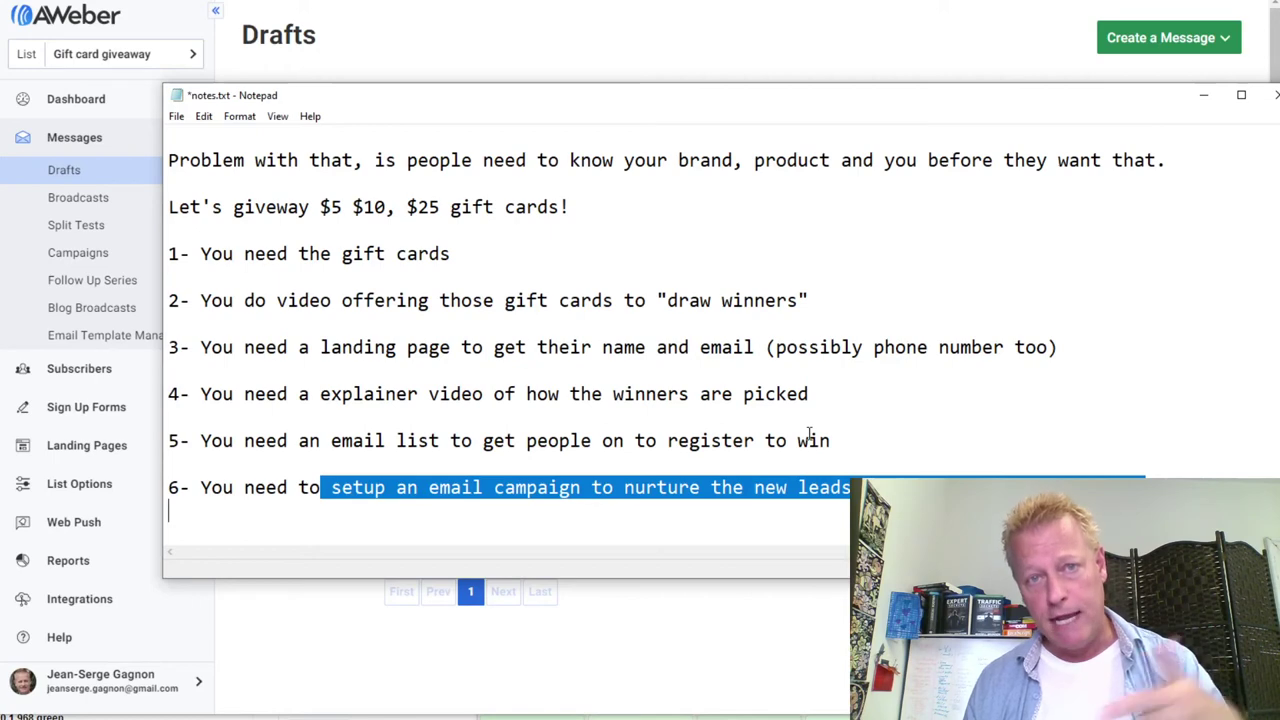
{"action": "left_click", "coordinate": [568, 70]}
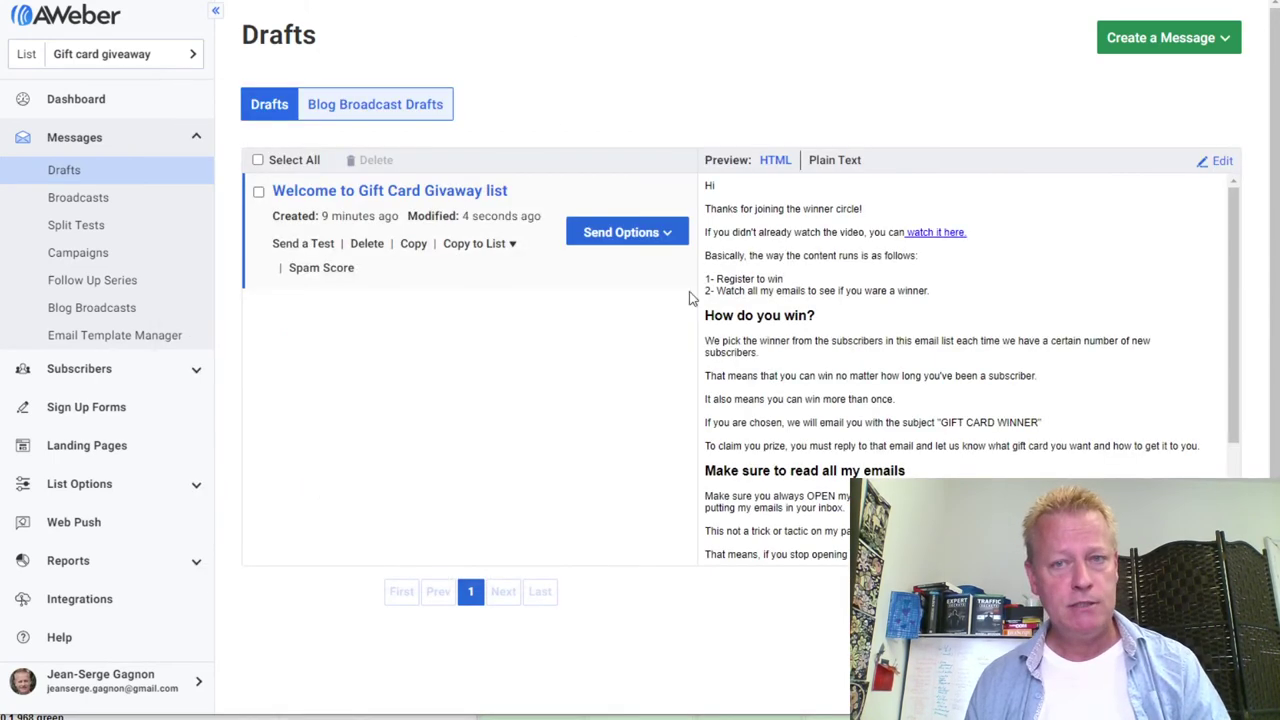
Start a new message in the Drag & Drop Email Builder
{"action": "left_click", "coordinate": [1160, 47]}
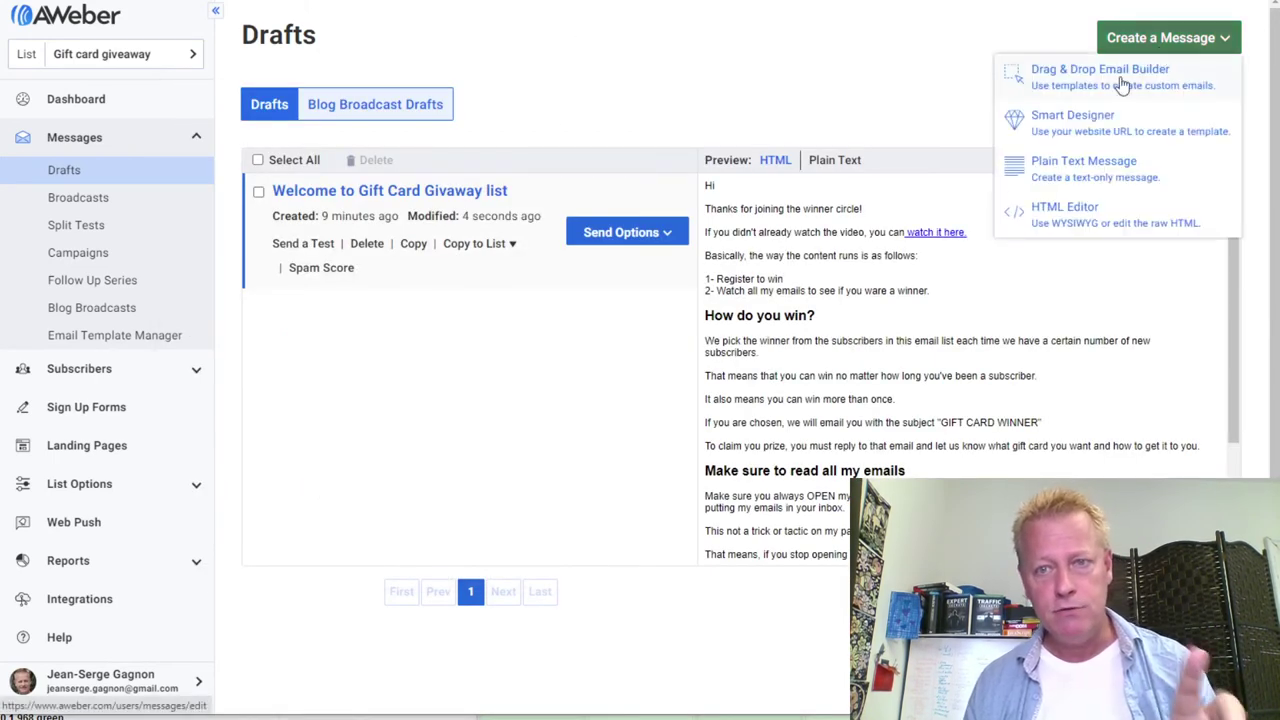
{"action": "left_click", "coordinate": [1122, 85]}
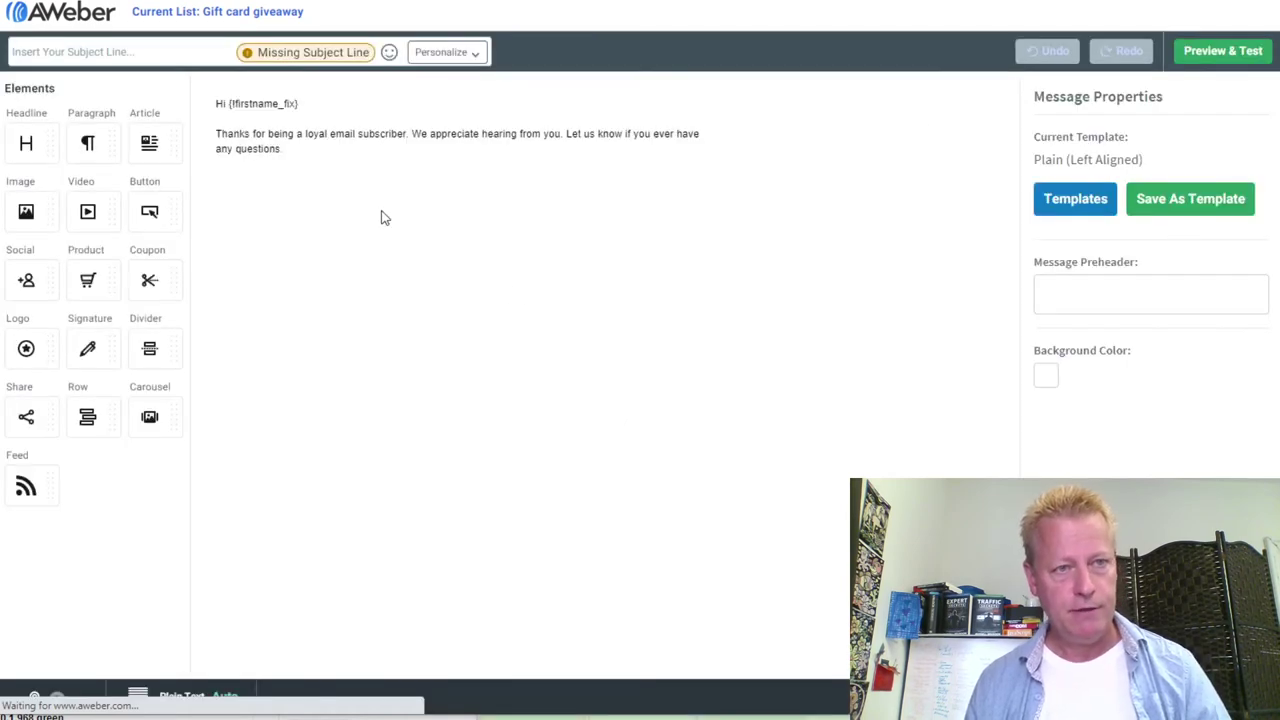
Set the new email's subject line to 'Do you Mogo?'
{"action": "left_click", "coordinate": [145, 47]}
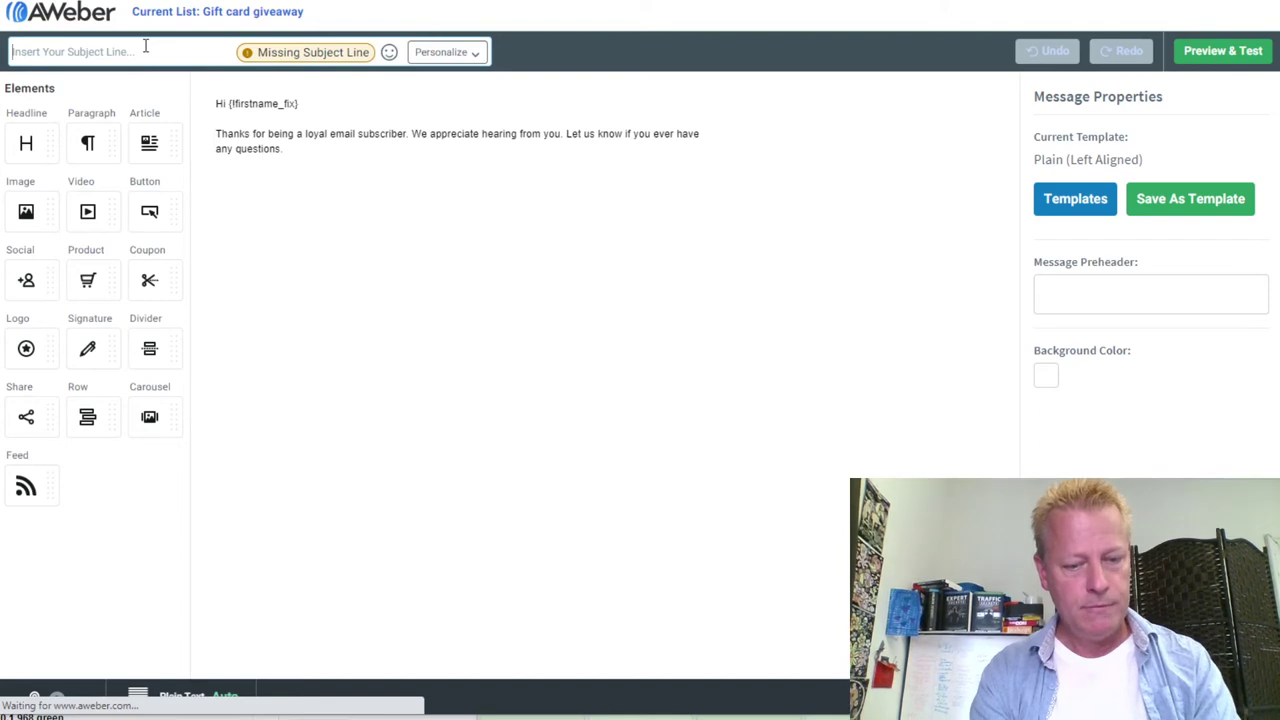
{"action": "type", "text": "Did you"}
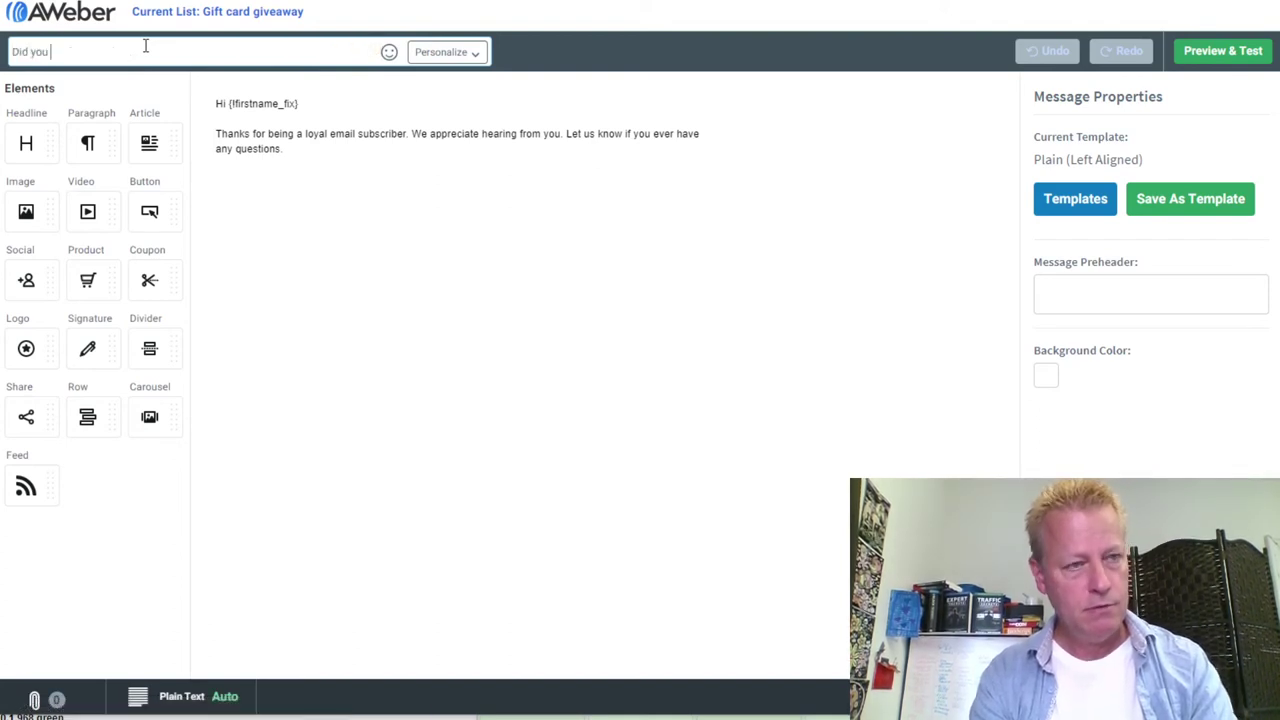
{"action": "type", "text": " know about"}
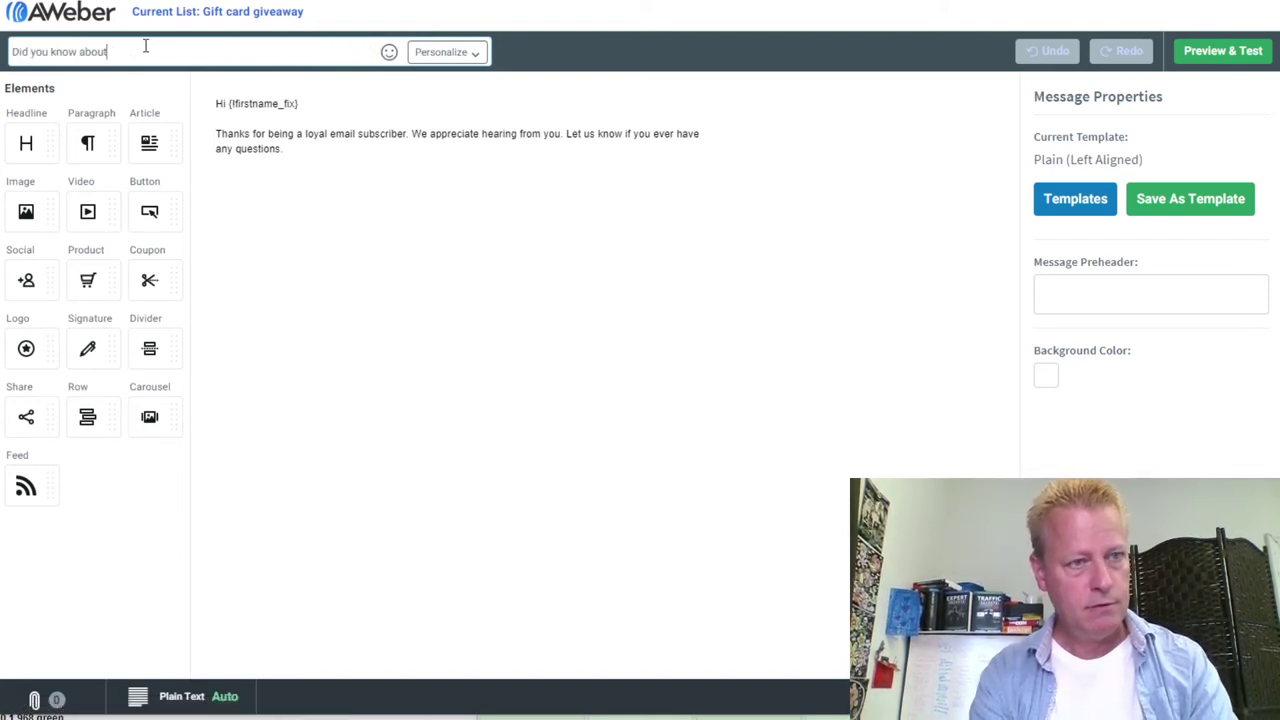
{"action": "type", "text": " Mogo?"}
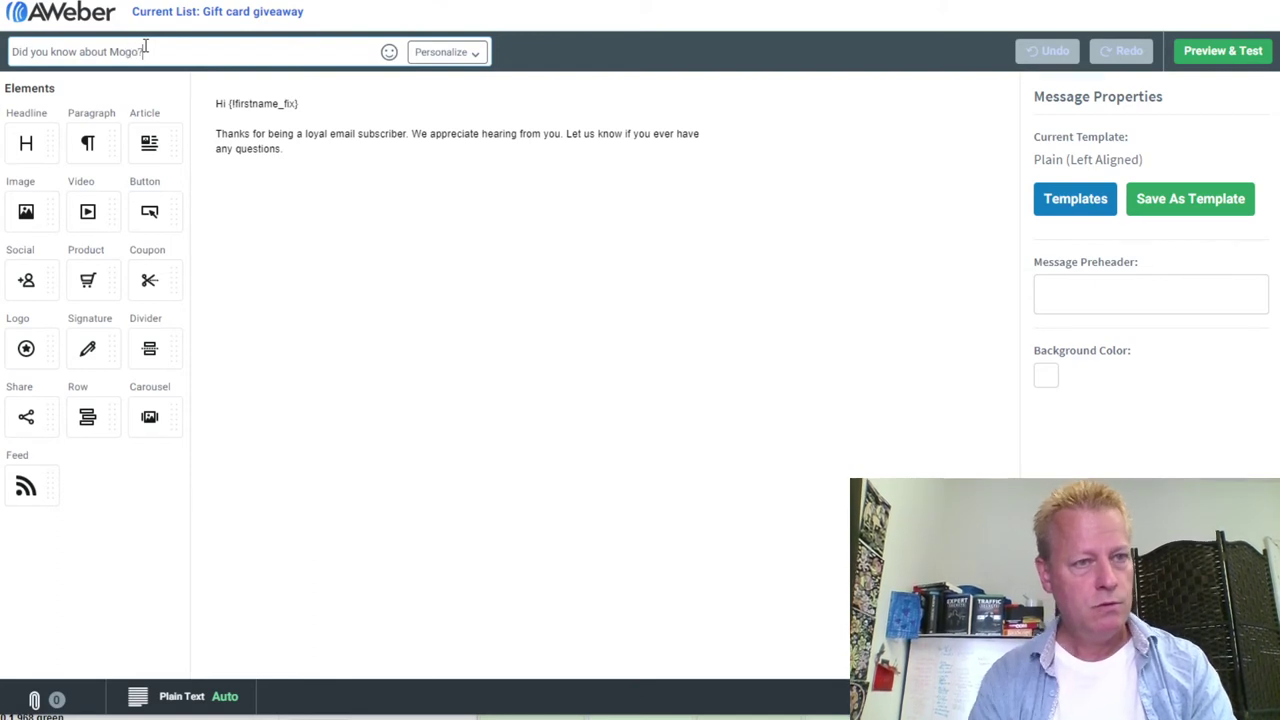
{"action": "left_click", "coordinate": [222, 148]}
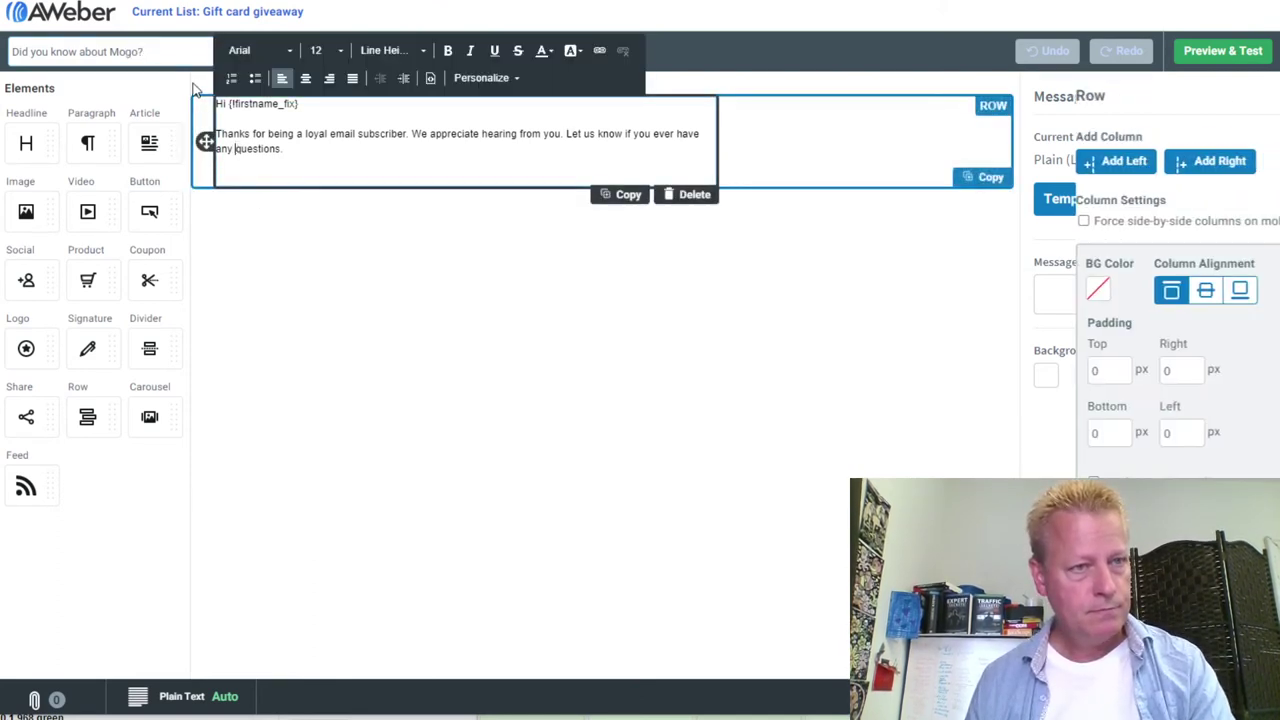
{"action": "left_click_drag", "start_coordinate": [166, 53], "coordinate": [12, 55]}
{"action": "type", "text": "Do you Mog"}
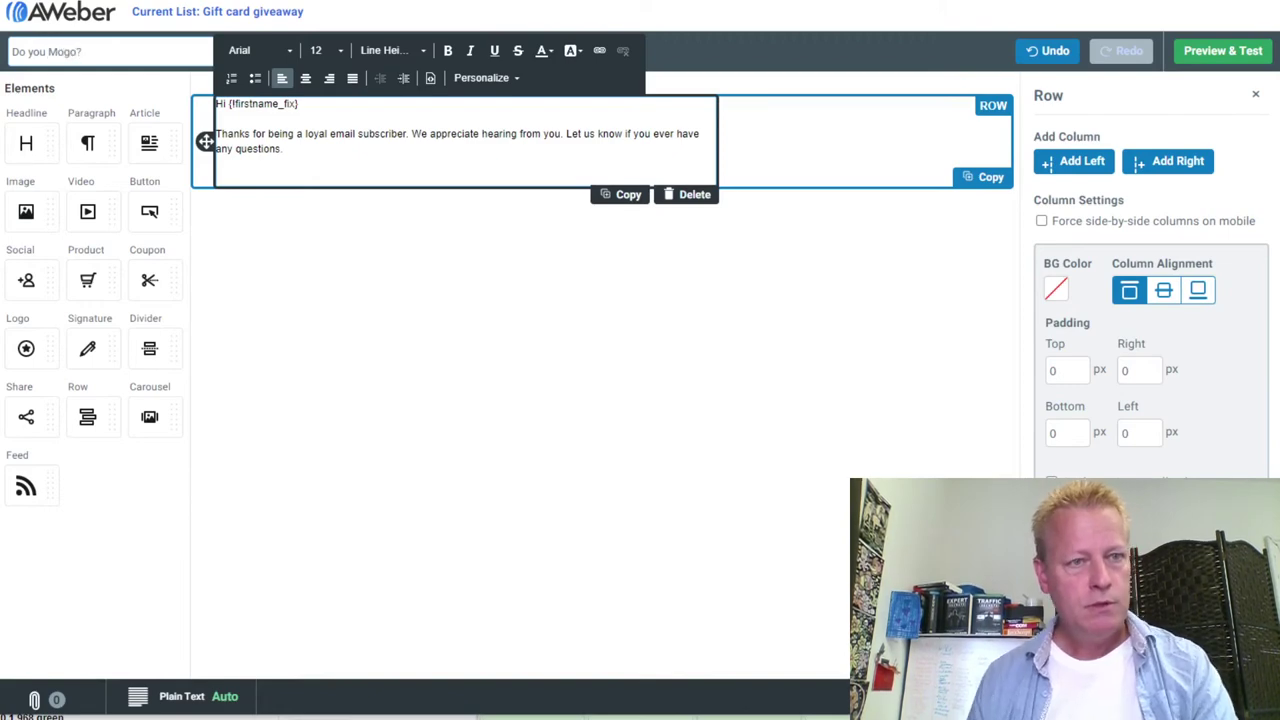
Delete the default thank-you paragraph, leaving only the greeting
{"action": "left_click_drag", "start_coordinate": [271, 160], "coordinate": [199, 122]}
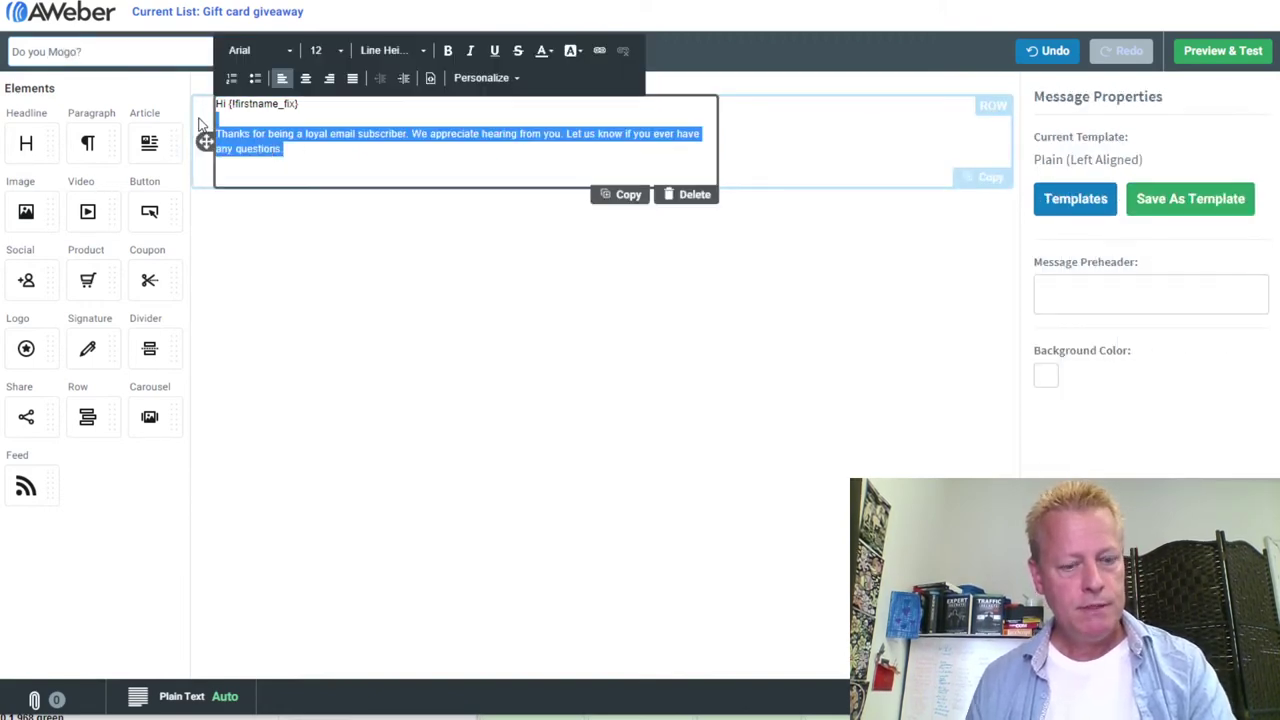
{"action": "key", "text": "BackSpace"}
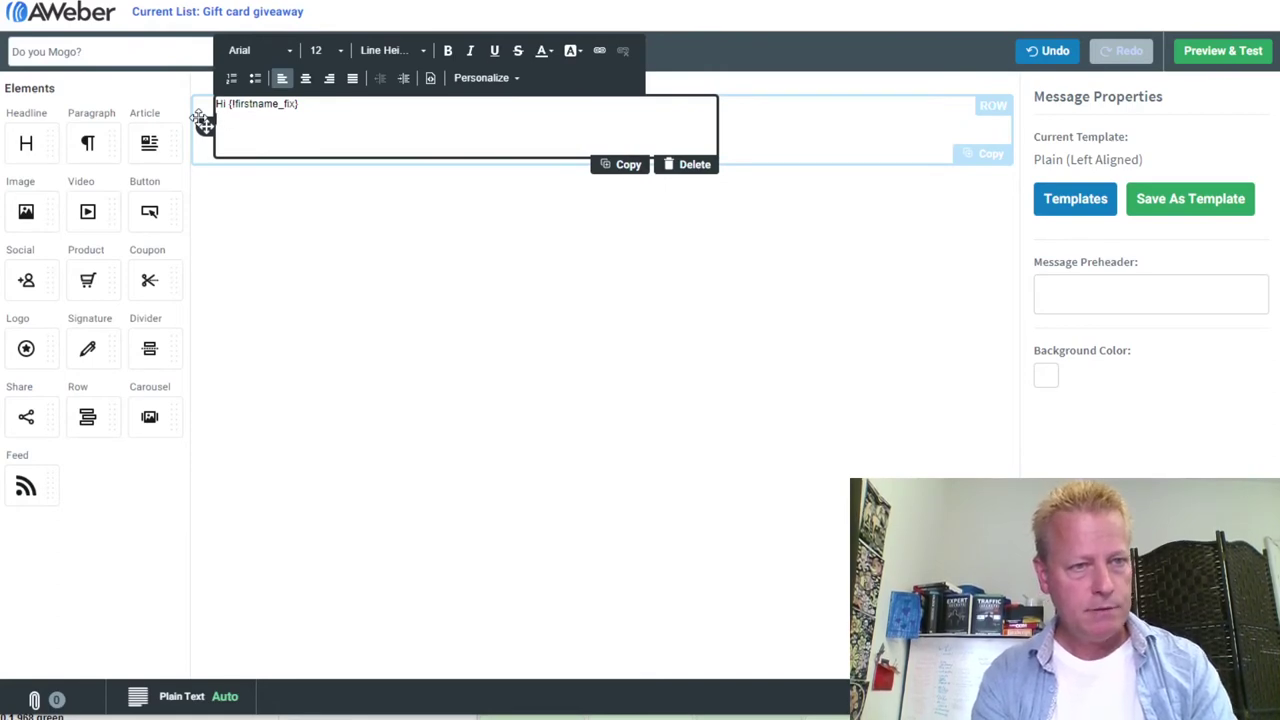
{"action": "key", "text": "Return"}
Write the opening paragraphs about crypto's real technology and life-changing possibilities, not the scams
{"action": "type", "text": "I don't know about you, but I've always had an interest in Cryptos."}
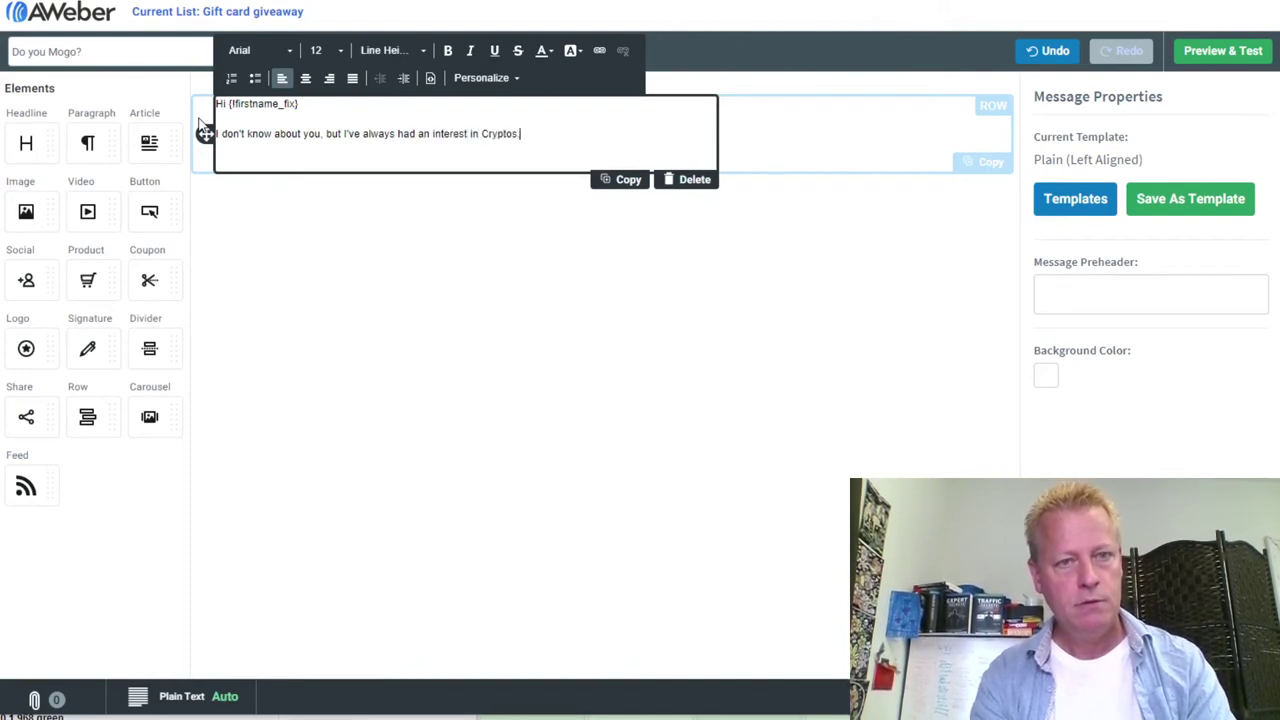
{"action": "key", "text": "Return"}
{"action": "key", "text": "Return"}
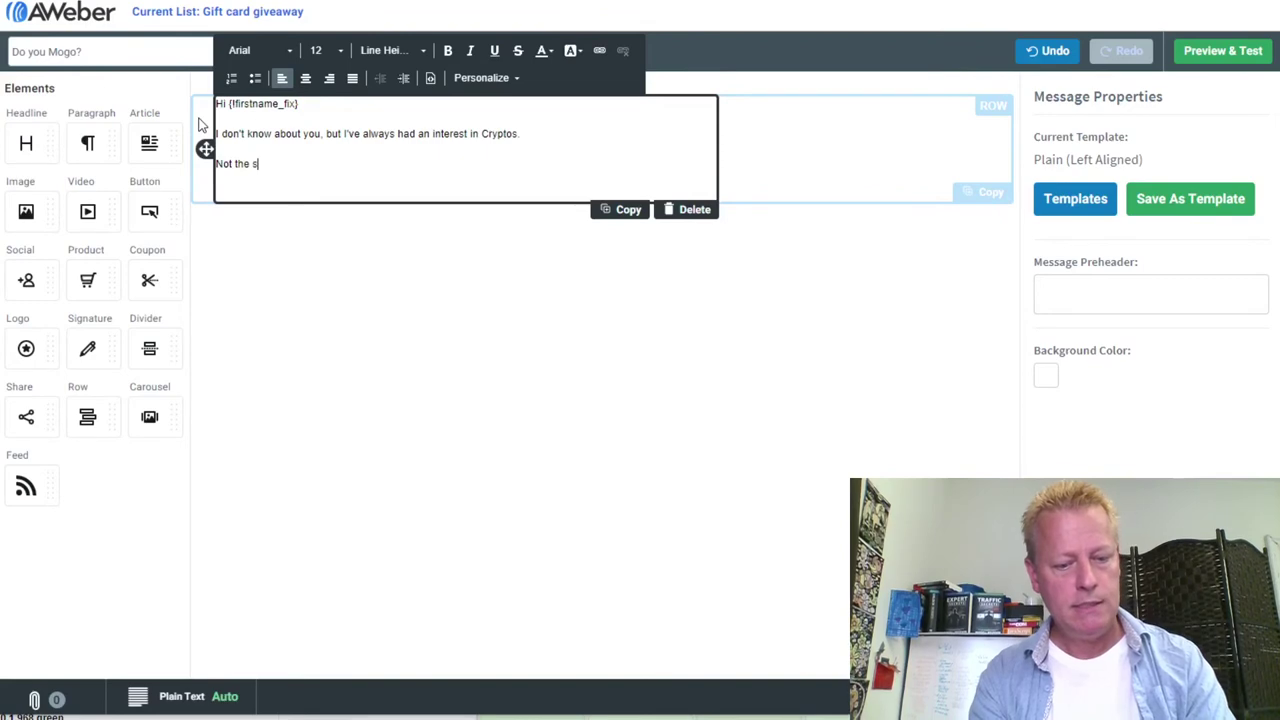
{"action": "type", "text": "Not the scam stuff, but"}
{"action": "type", "text": "real technology and life changing possiblities it has."}
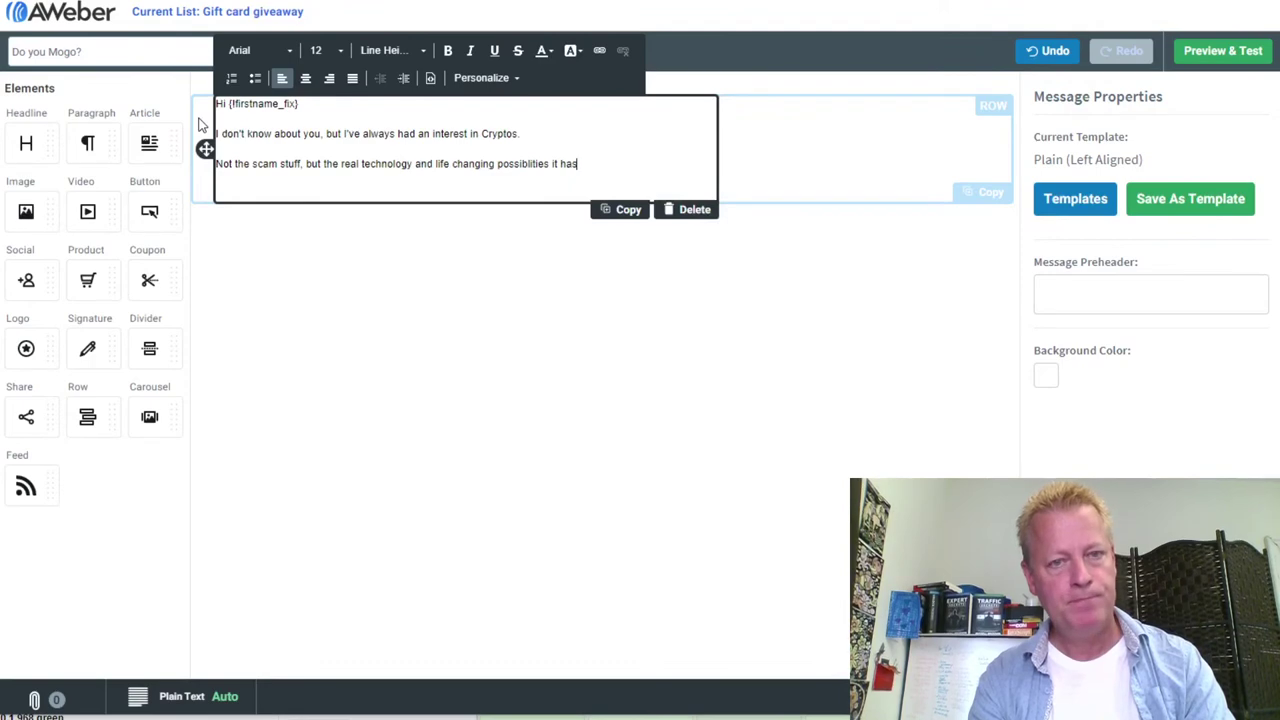
{"action": "key", "text": "Return"}
{"action": "key", "text": "Return"}
Add paragraphs about Bitcoin growing in value and trying to grow it, then begin the scams line
{"action": "type", "text": "One "}
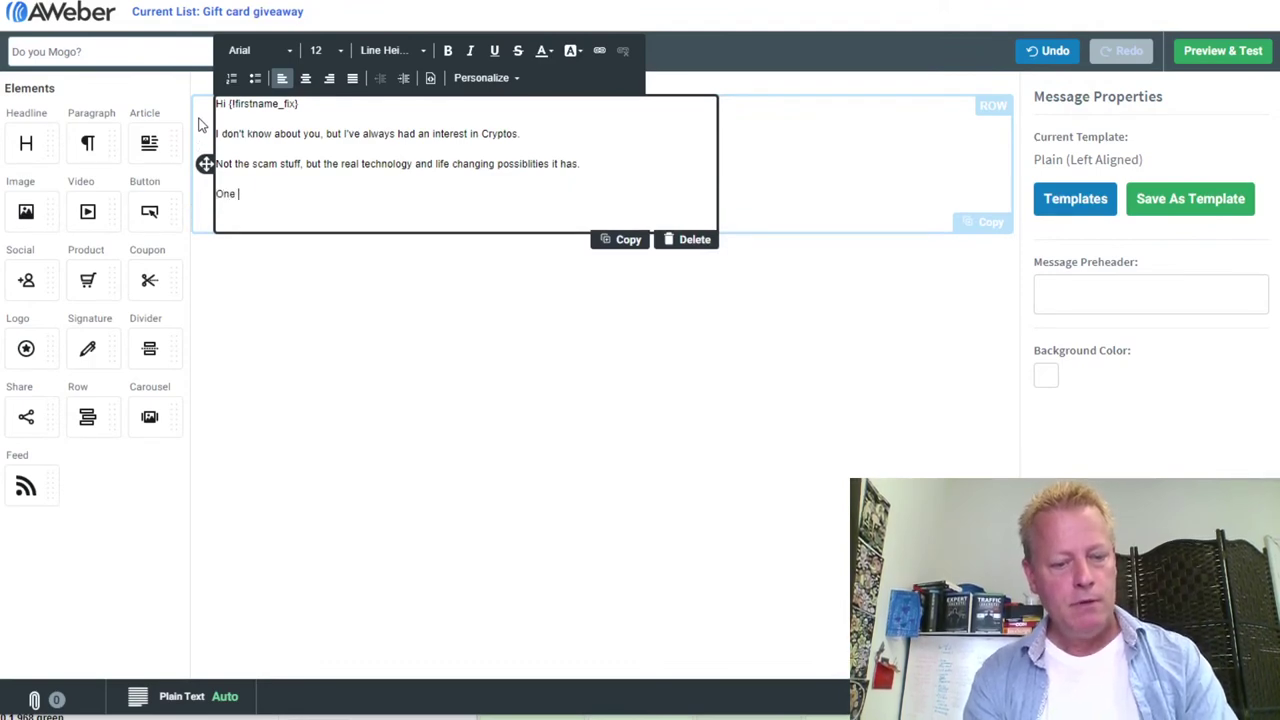
{"action": "type", "text": "of the things I beleive in, is that Bitcoin itself, will"}
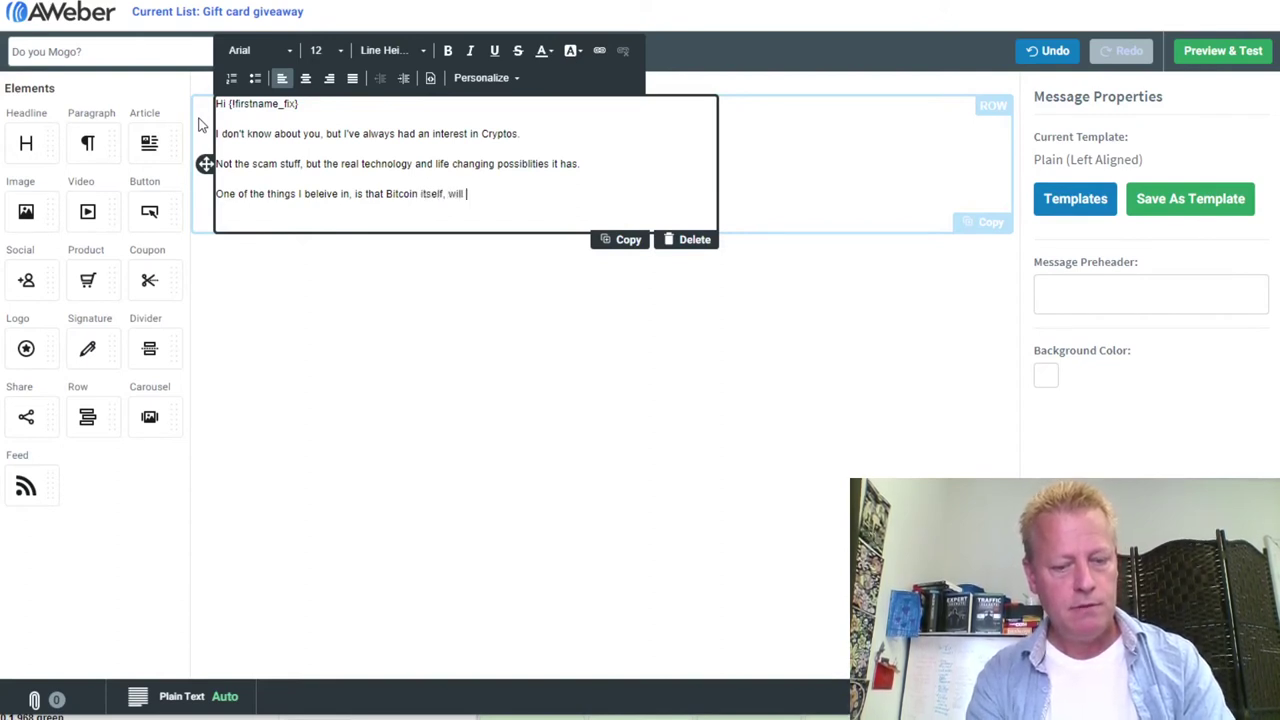
{"action": "type", "text": "grow in"}
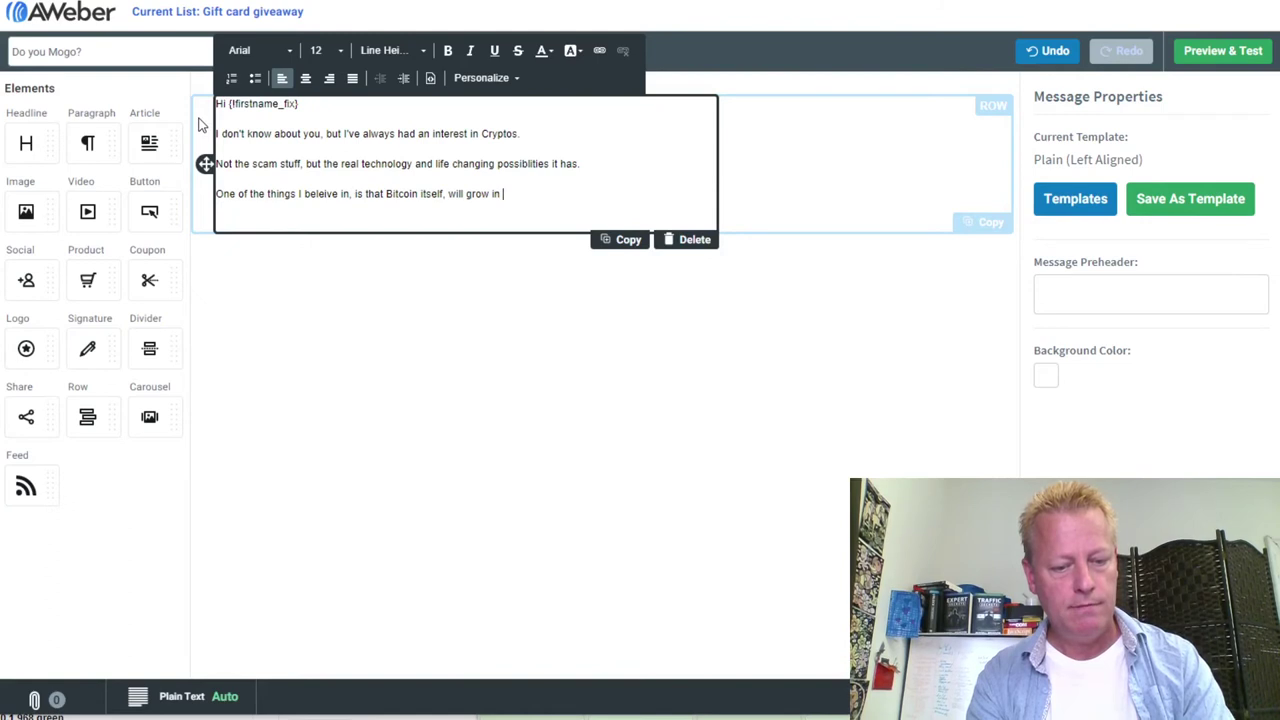
{"action": "type", "text": " value for a long time"}
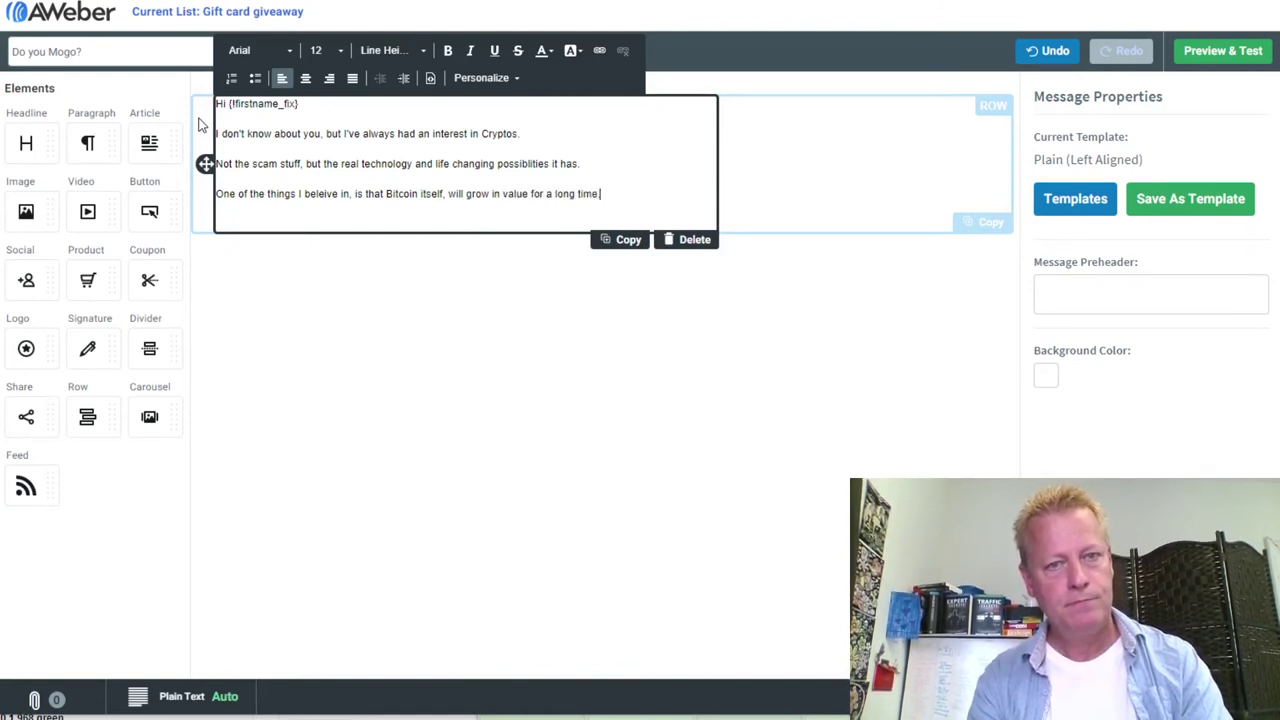
{"action": "type", "text": "."}
{"action": "key", "text": "Return"}
{"action": "type", "text": "Because of that, I"}
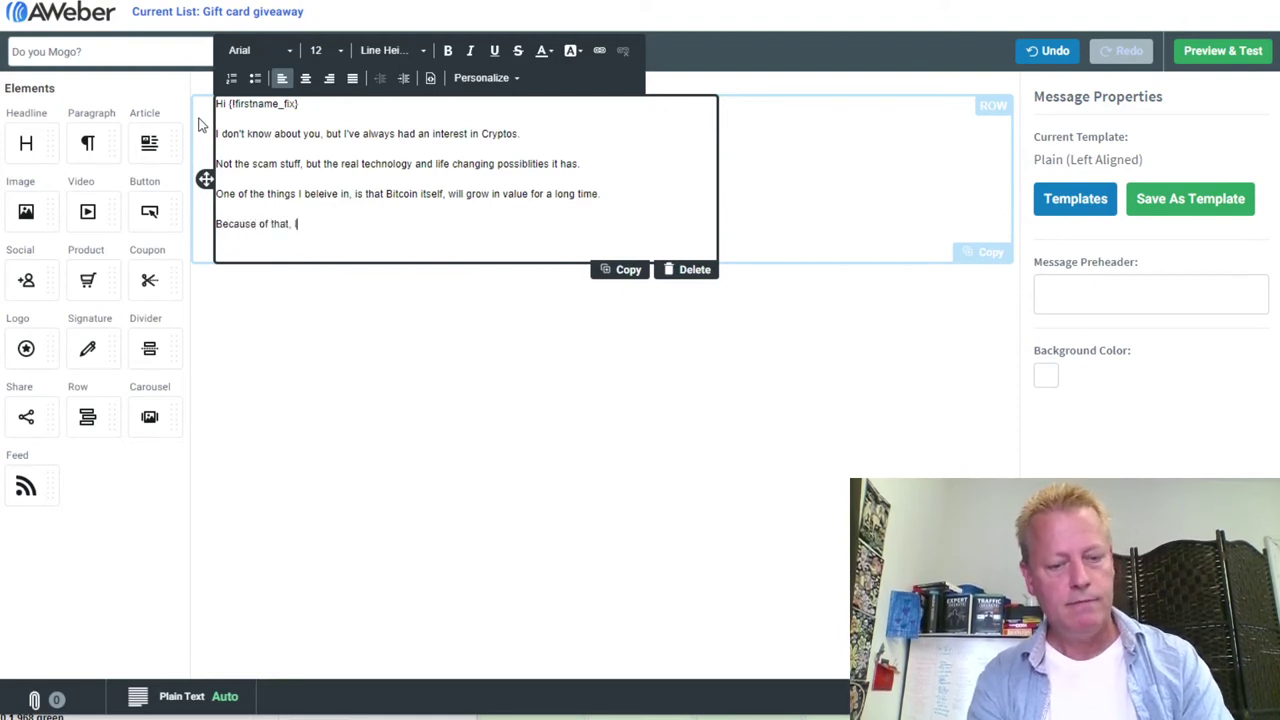
{"action": "type", "text": "'ve al"}
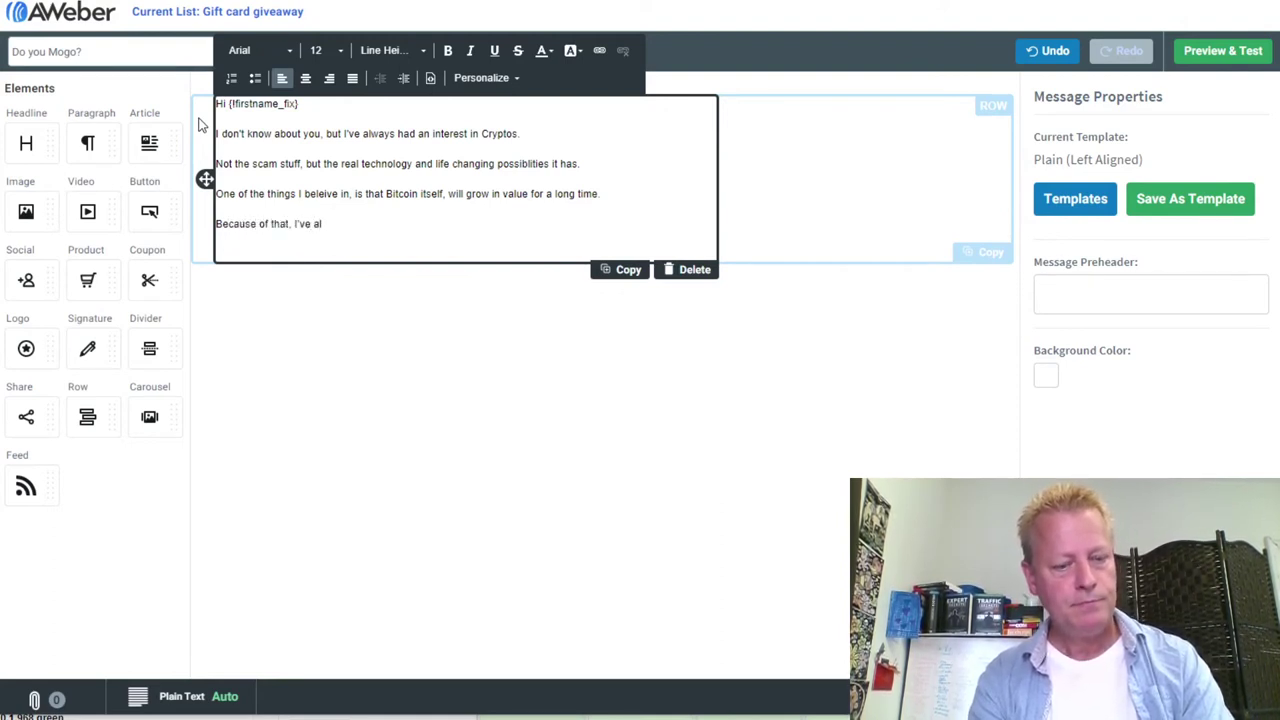
{"action": "type", "text": "ways "}
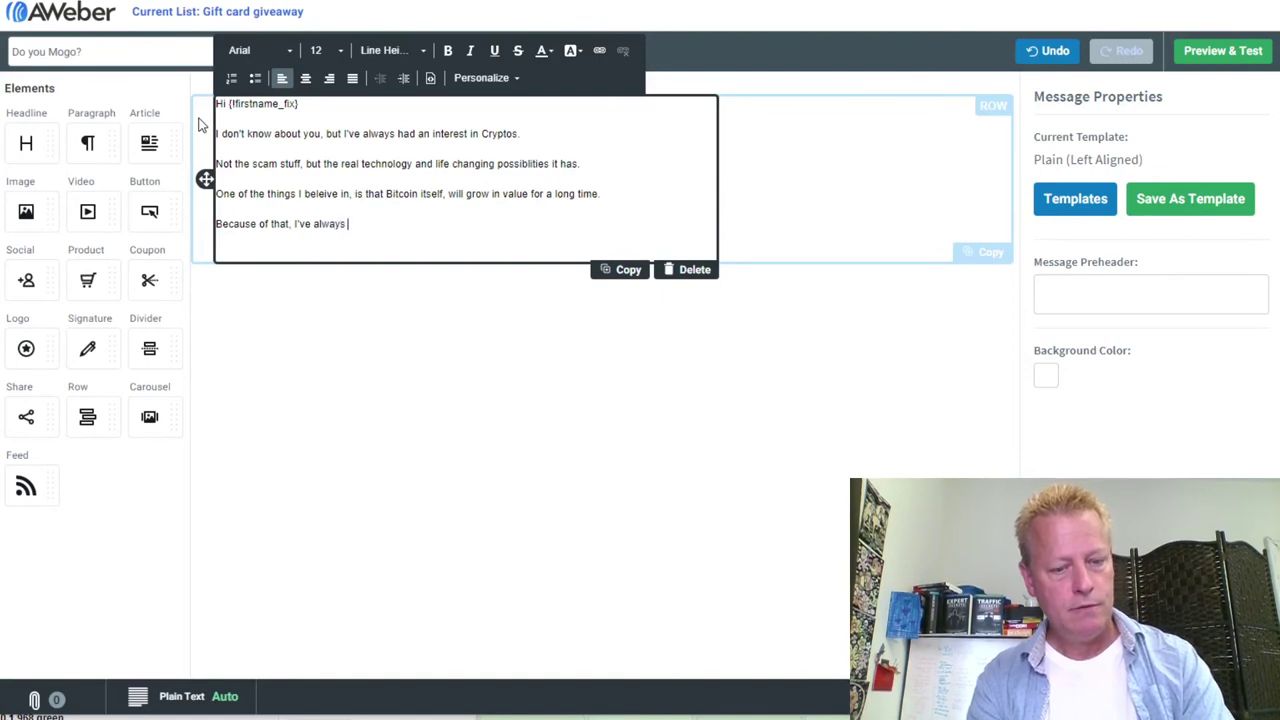
{"action": "type", "text": "tried to find a way to grow my Bi"}
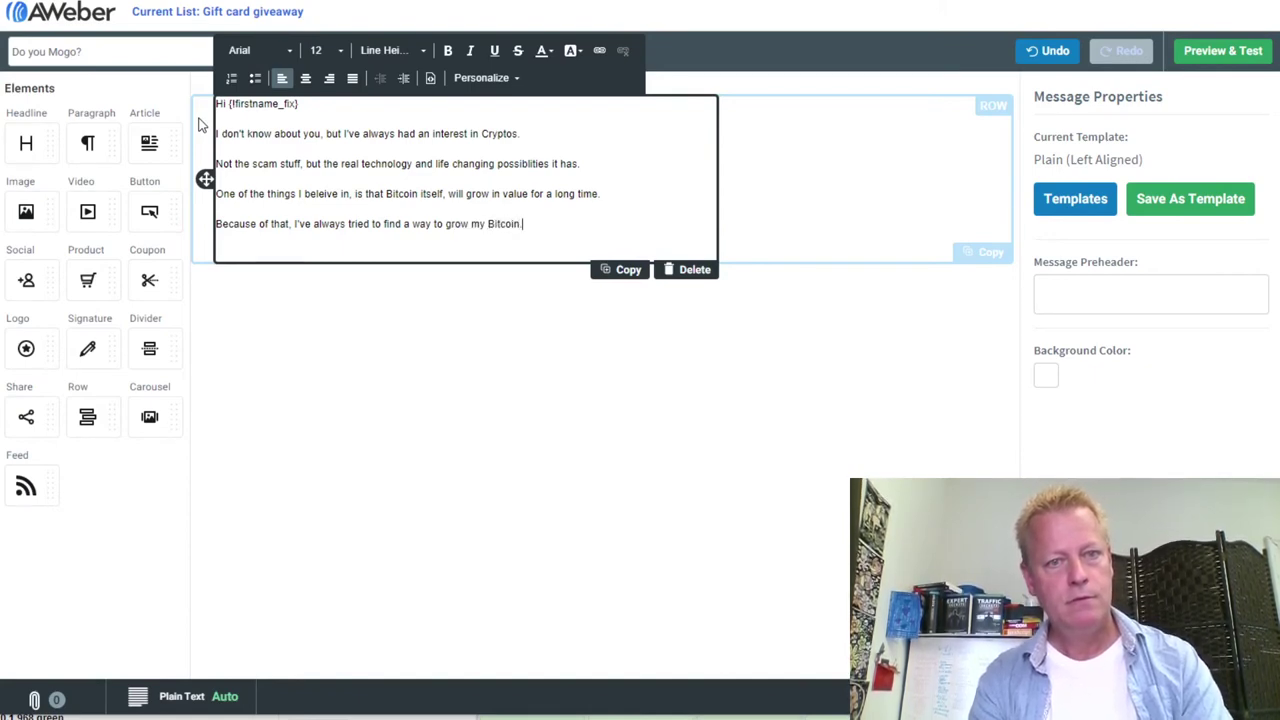
{"action": "type", "text": "tcoin."}
{"action": "key", "text": "Return"}
{"action": "type", "text": "Problem with that"}
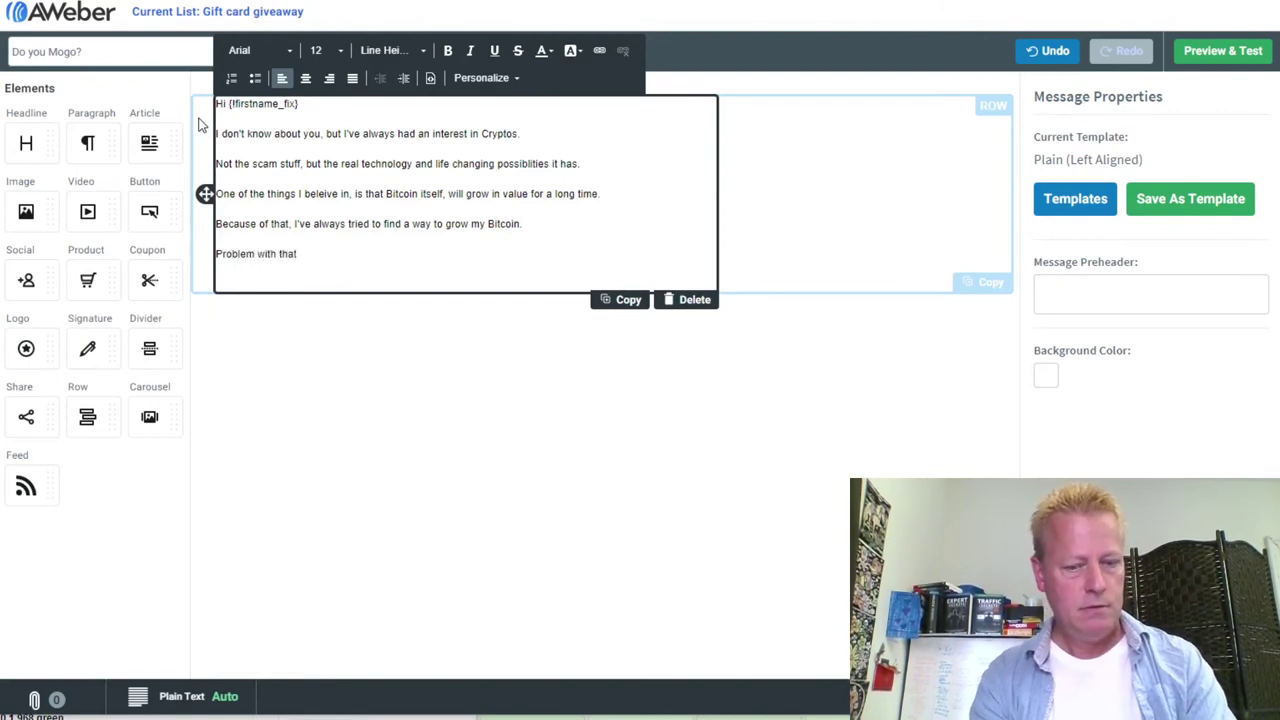
{"action": "type", "text": ", is all the scams out there."}
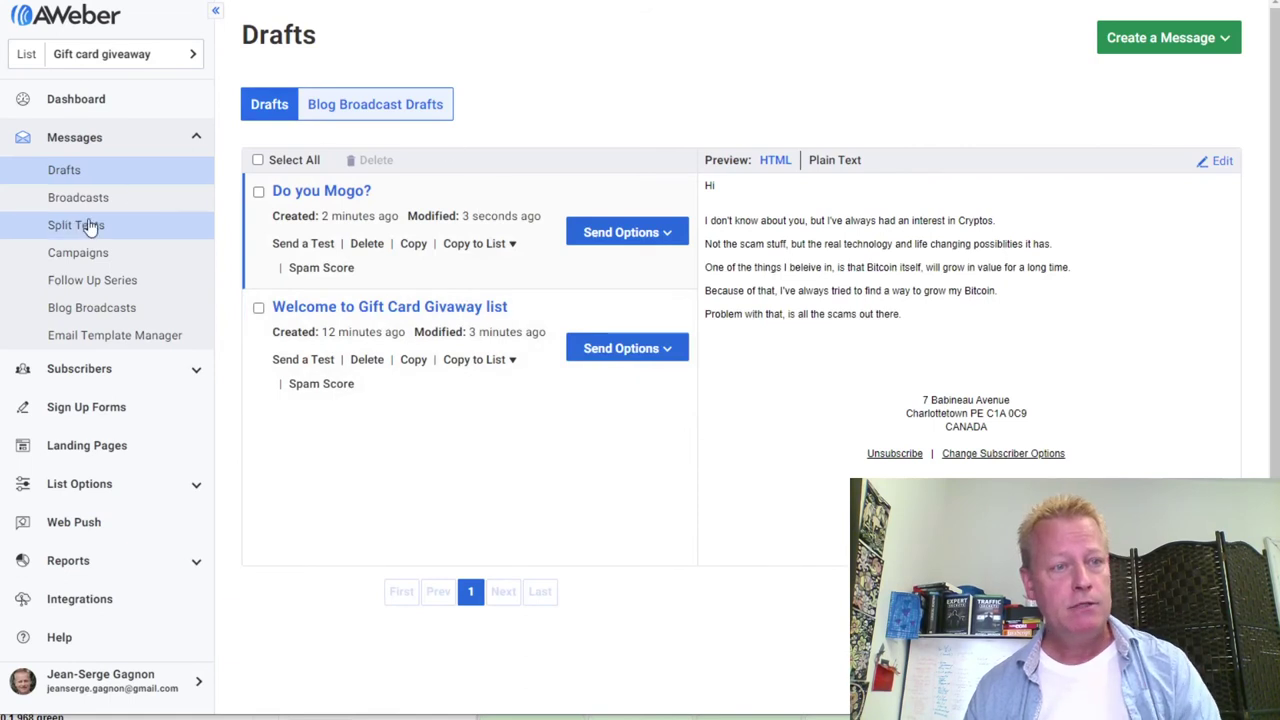
Create a blank campaign named 'Welcome' from the Campaigns page
{"action": "left_click", "coordinate": [90, 263]}
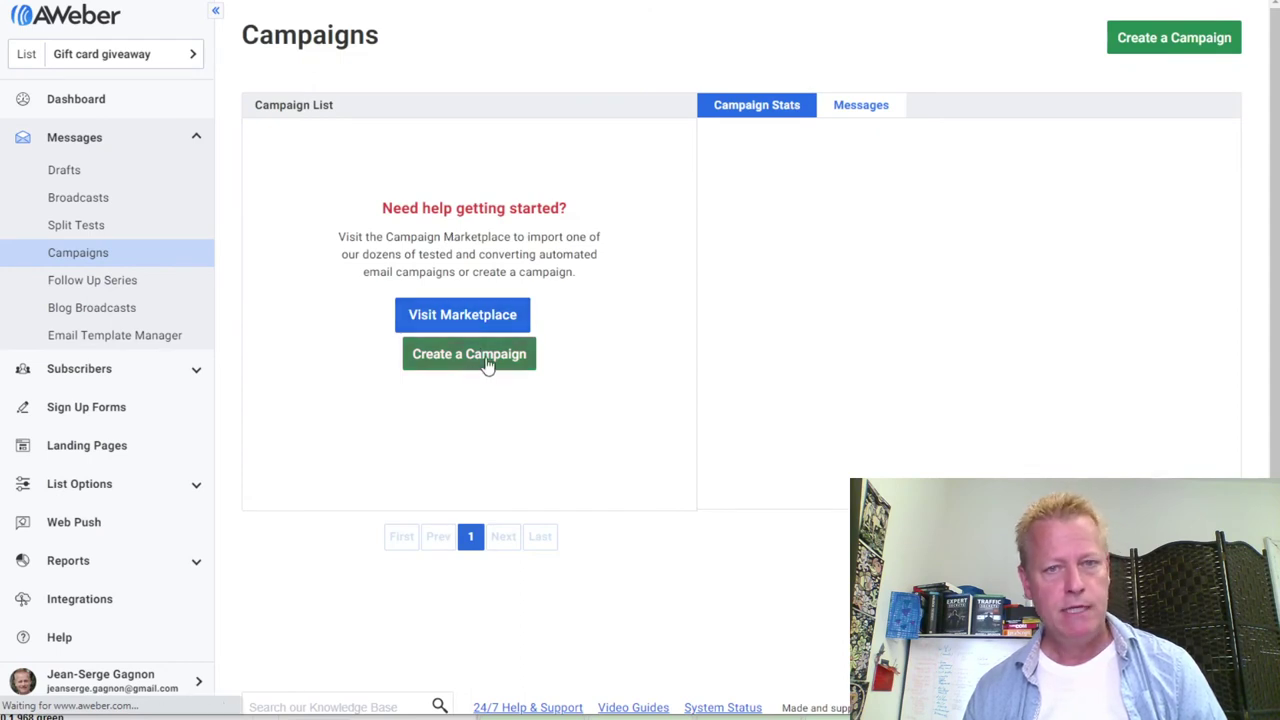
{"action": "left_click", "coordinate": [472, 362]}
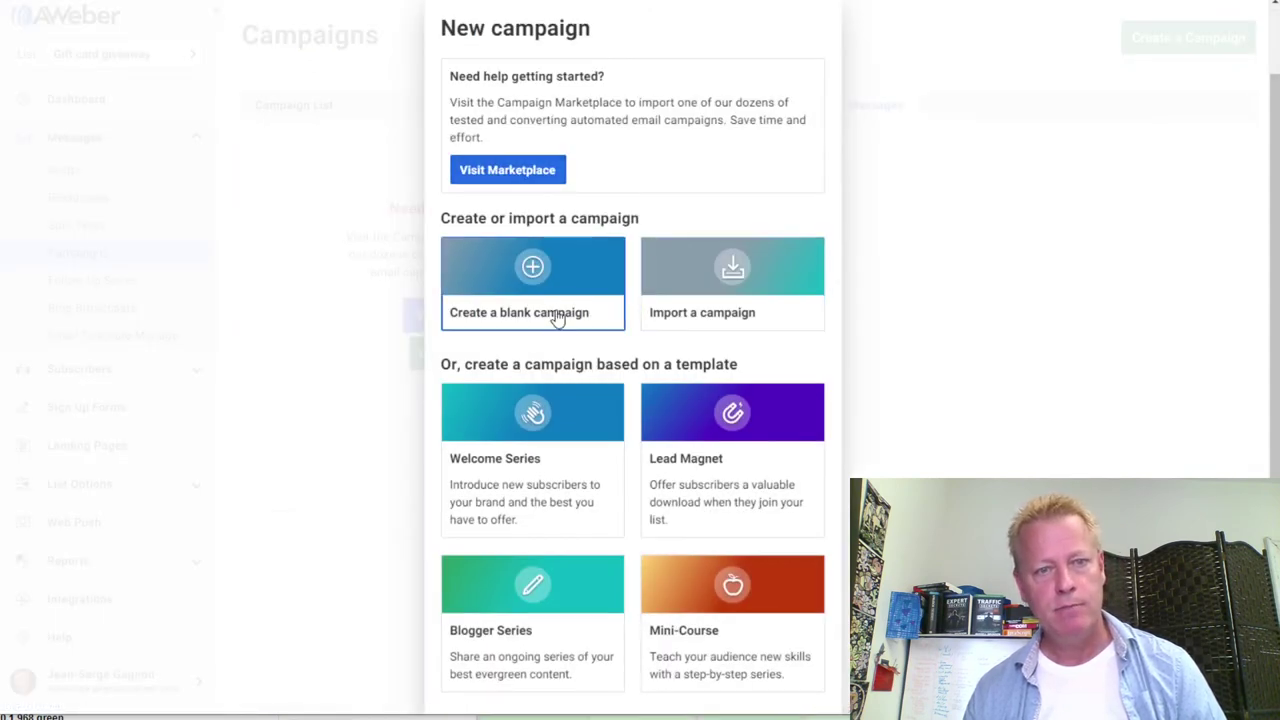
{"action": "left_click", "coordinate": [622, 318]}
{"action": "type", "text": "Welcome"}
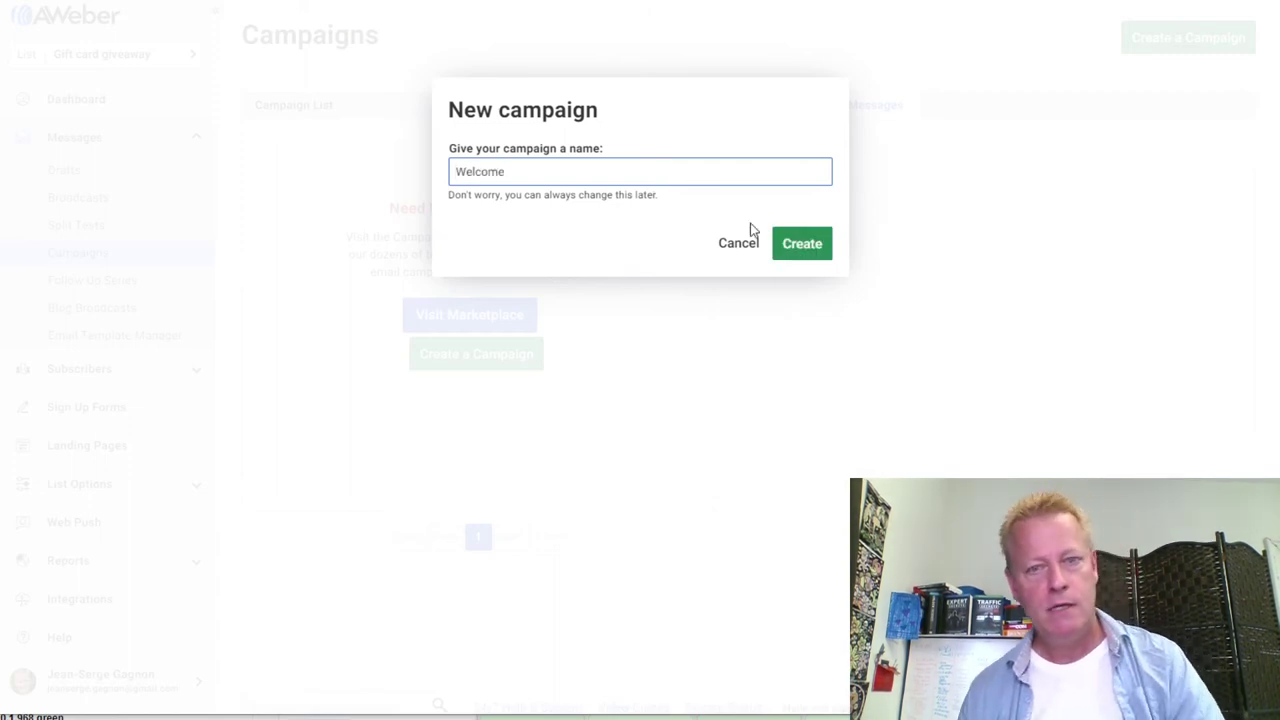
{"action": "left_click", "coordinate": [803, 249]}
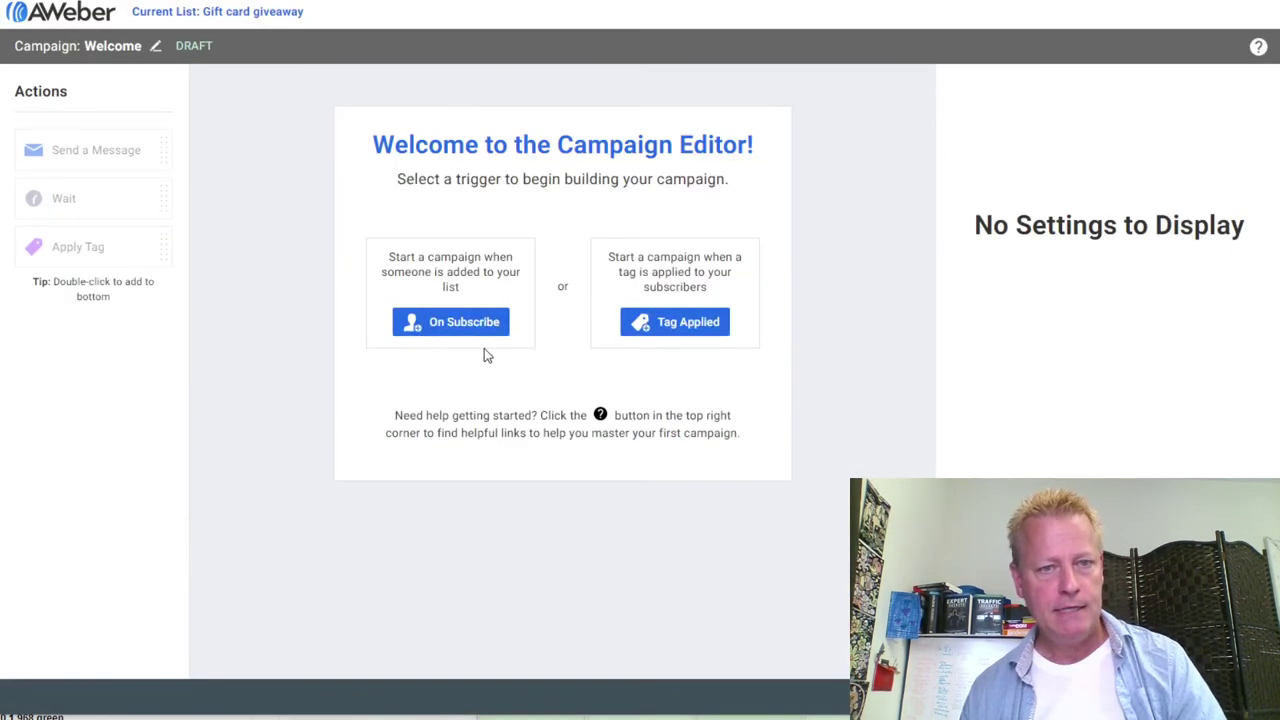
Trigger the campaign on subscribe and send the 'Welcome to Gift Card Givaway list' draft first
{"action": "left_click", "coordinate": [459, 328]}
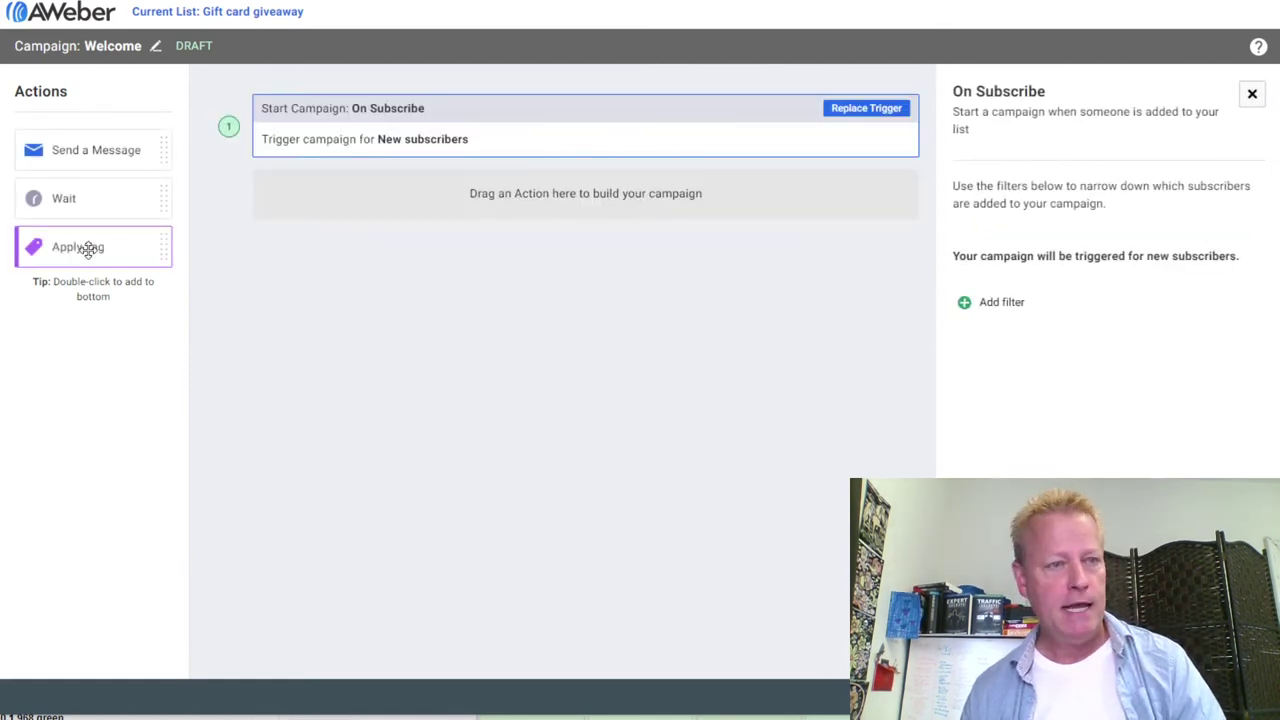
{"action": "left_click_drag", "start_coordinate": [89, 155], "coordinate": [357, 194]}
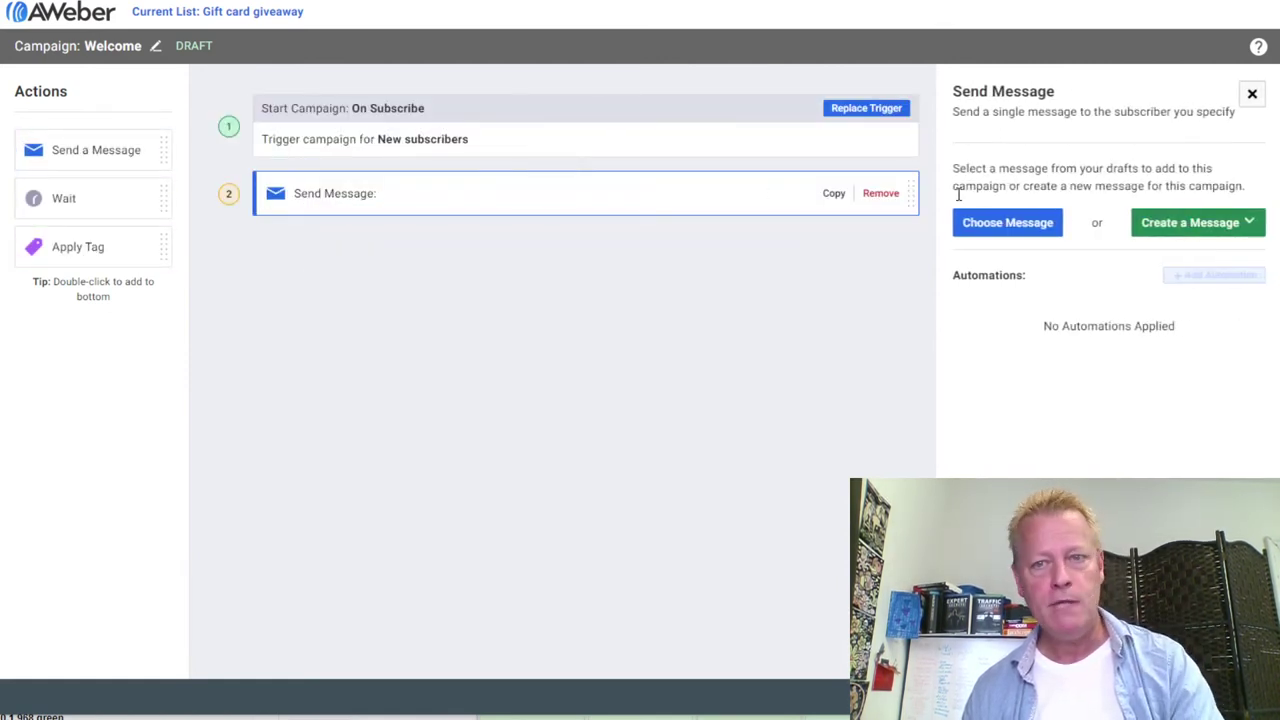
{"action": "left_click", "coordinate": [1030, 226]}
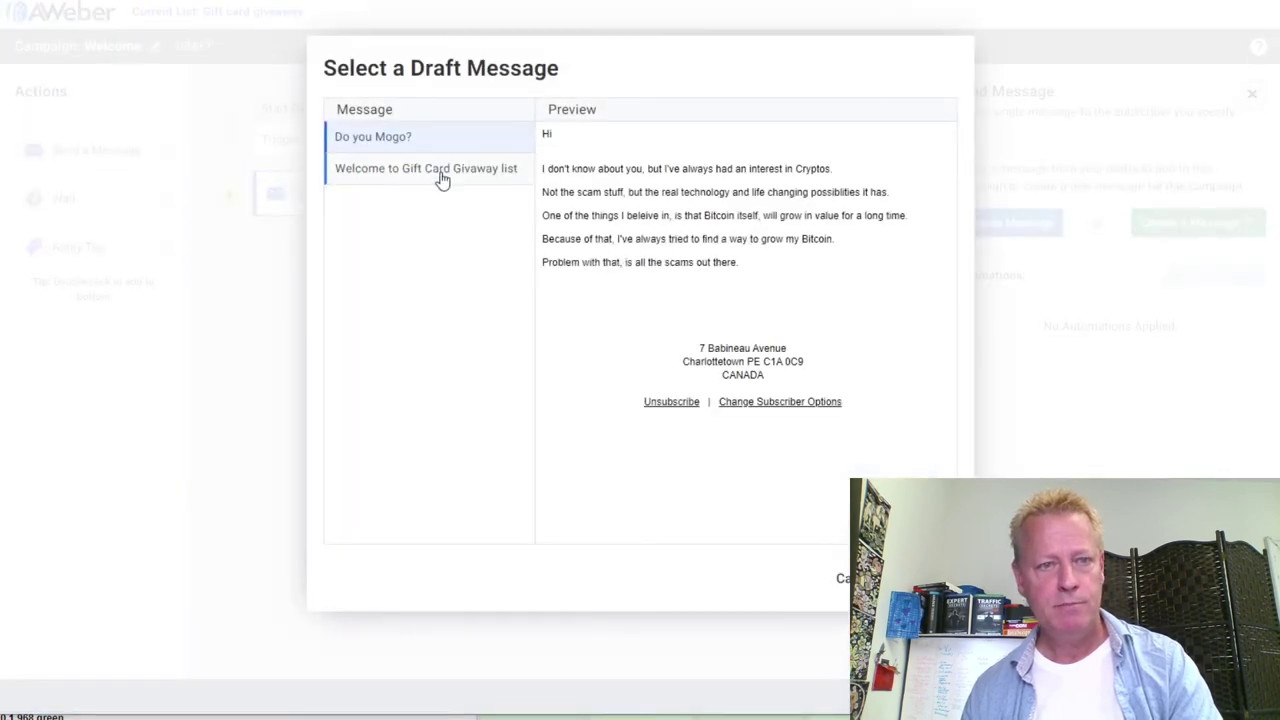
{"action": "left_click", "coordinate": [410, 172]}
{"action": "left_click", "coordinate": [908, 578]}
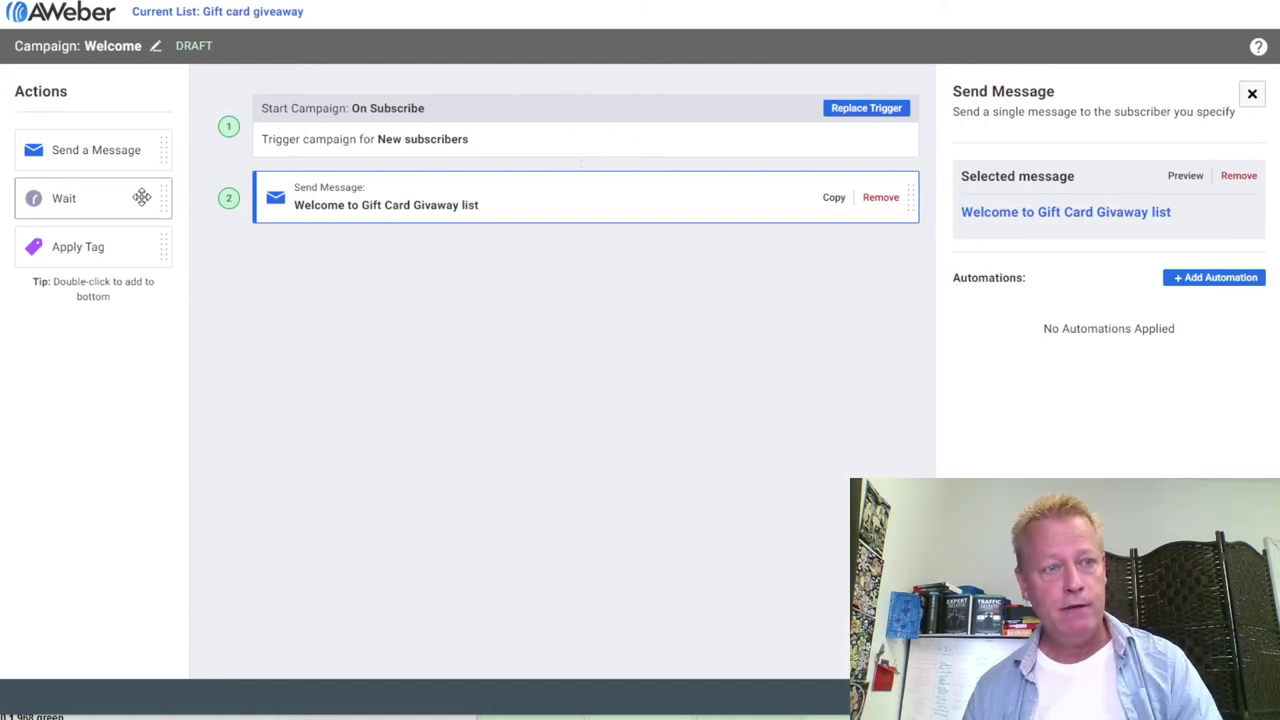
Add a one-day wait followed by the 'Do you Mogo?' draft email
{"action": "left_click_drag", "start_coordinate": [64, 198], "coordinate": [245, 262]}
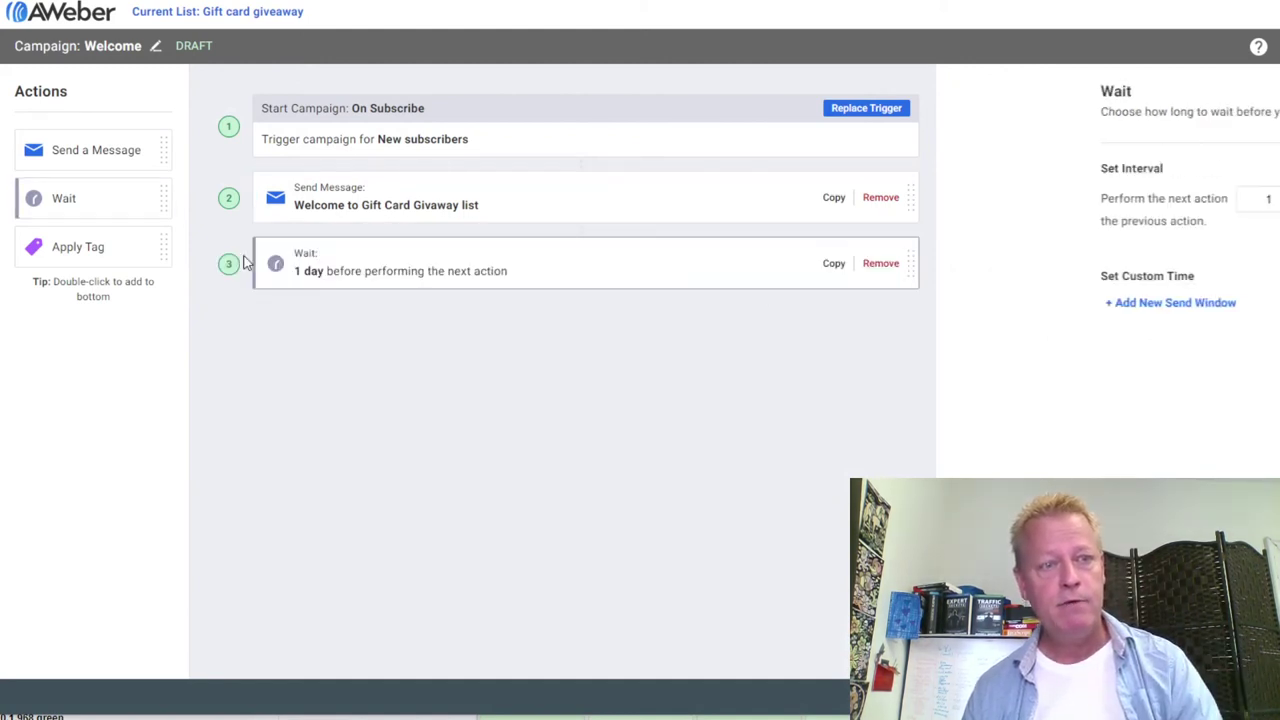
{"action": "double_click", "coordinate": [101, 157]}
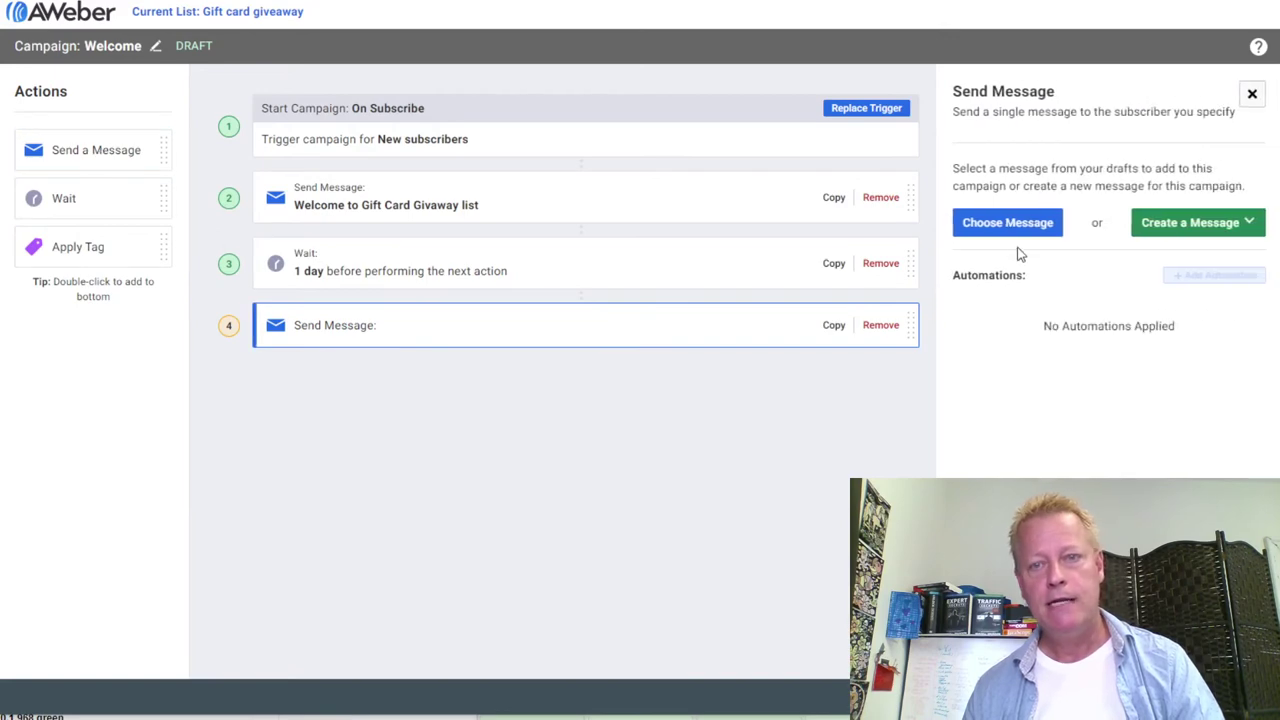
{"action": "left_click", "coordinate": [1014, 228]}
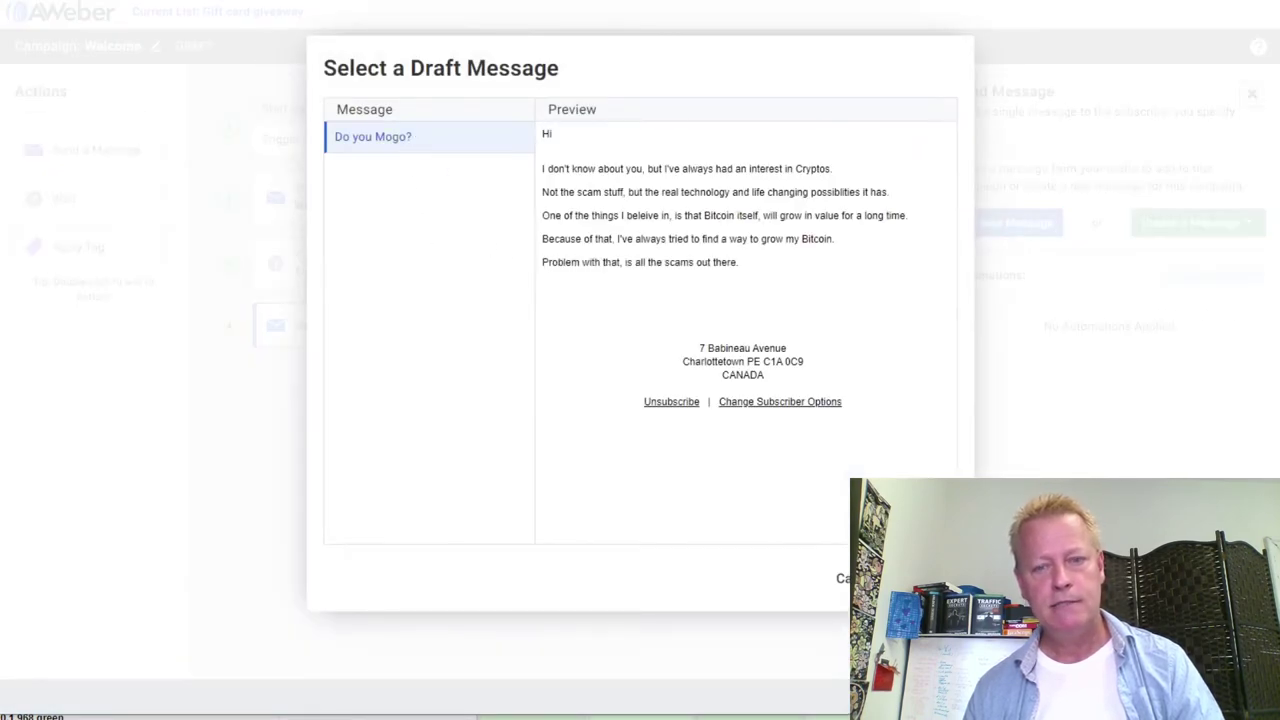
{"action": "left_click", "coordinate": [915, 578]}
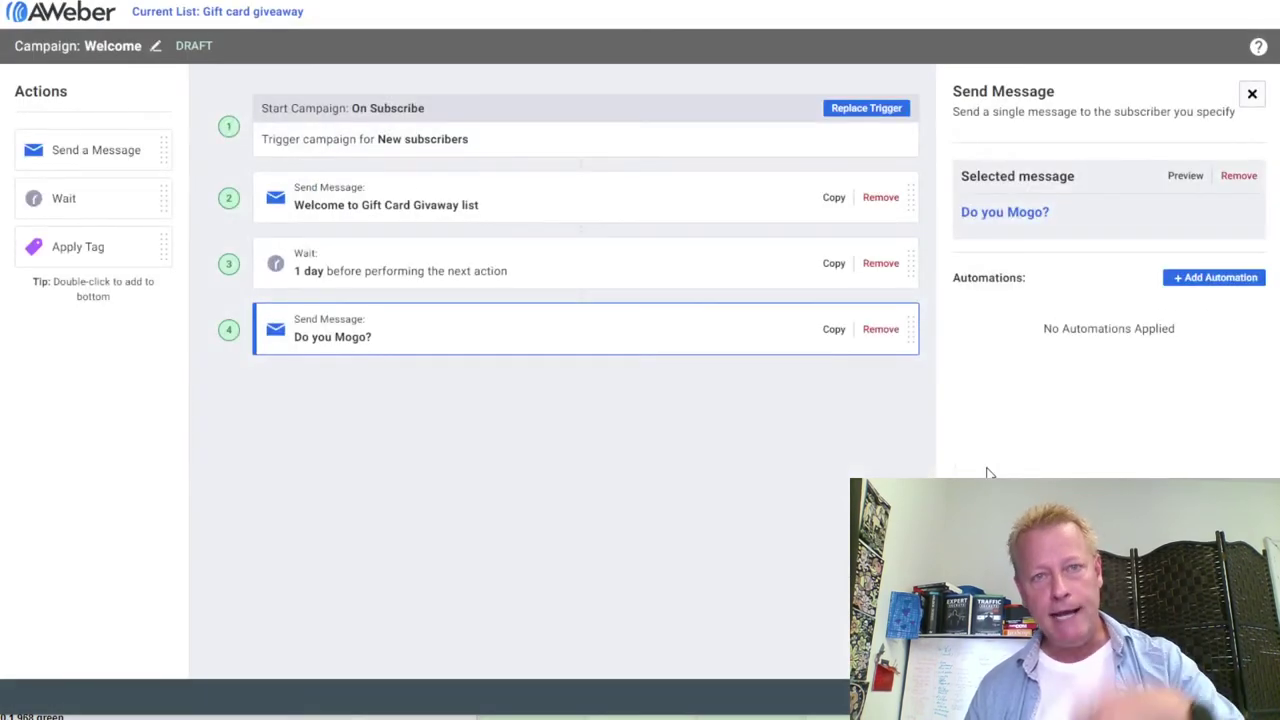
Add another one-day wait, then an Apply Tag action with tag 'seinfeld'
{"action": "double_click", "coordinate": [80, 198]}
{"action": "double_click", "coordinate": [62, 248]}
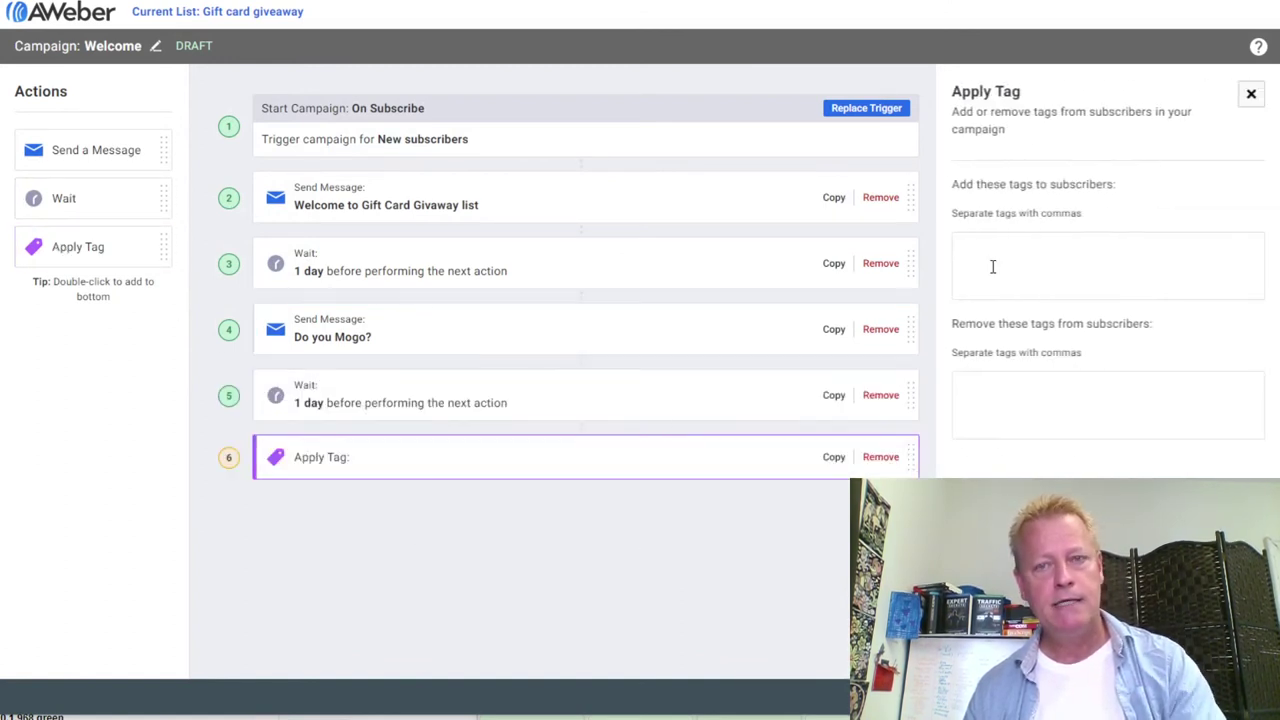
{"action": "type", "text": "e"}
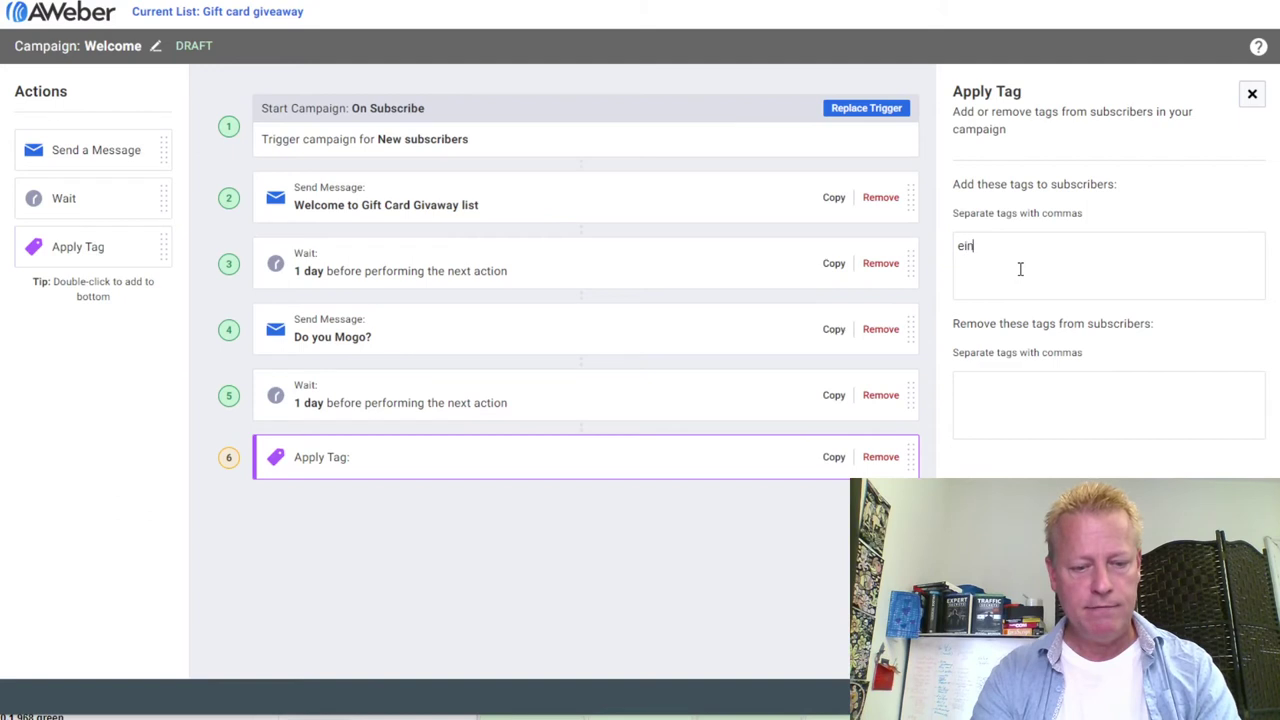
{"action": "key", "text": "BackSpace"}
{"action": "type", "text": "seinfeld"}
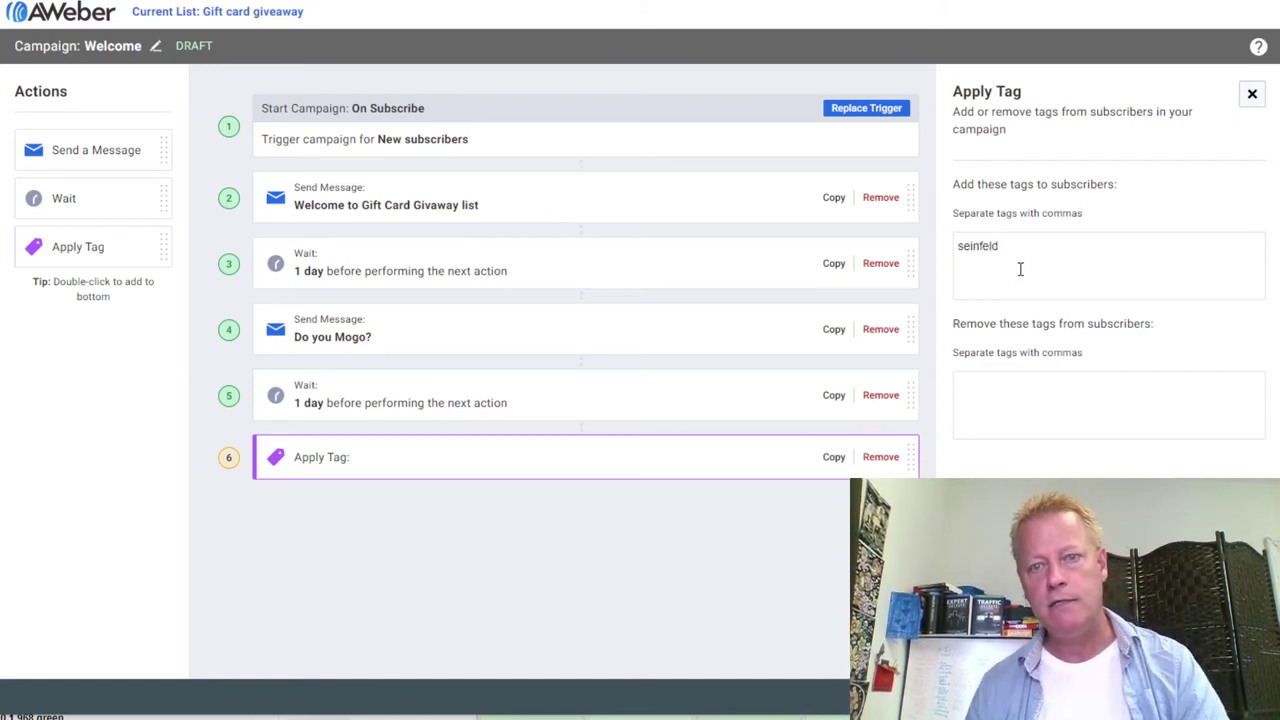
{"action": "left_click", "coordinate": [1040, 375]}
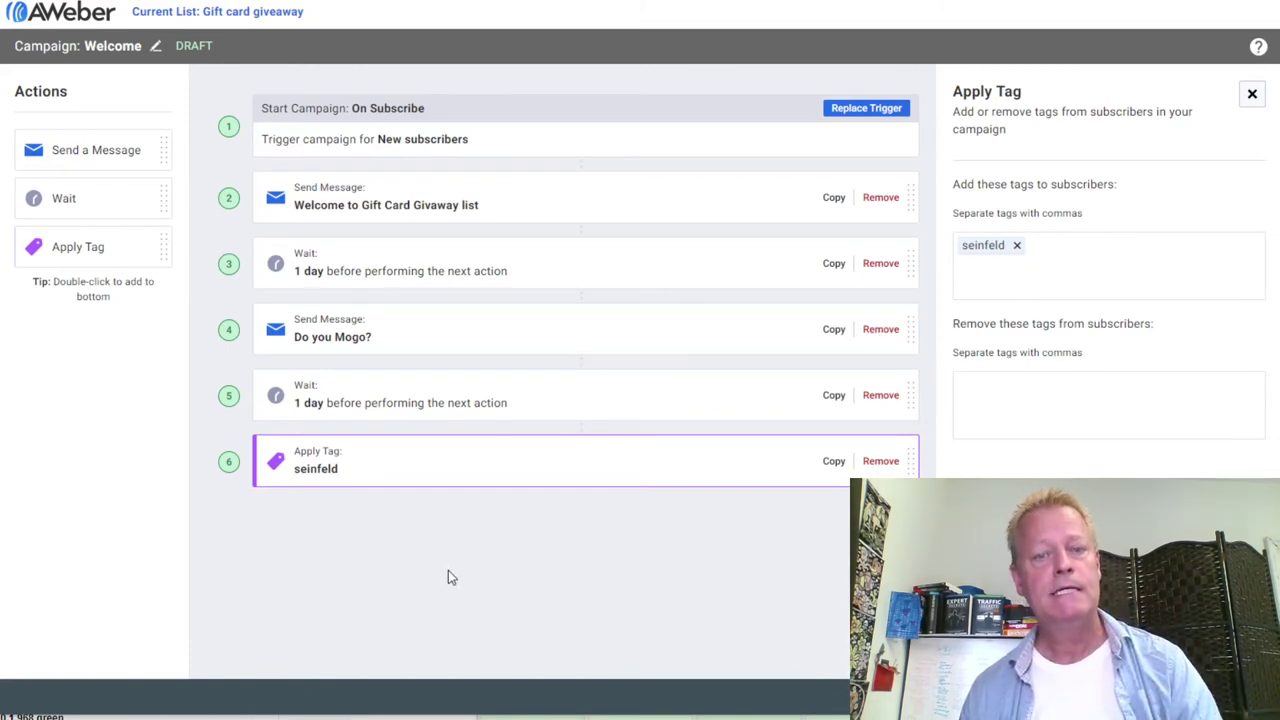
{"action": "left_click", "coordinate": [958, 383]}
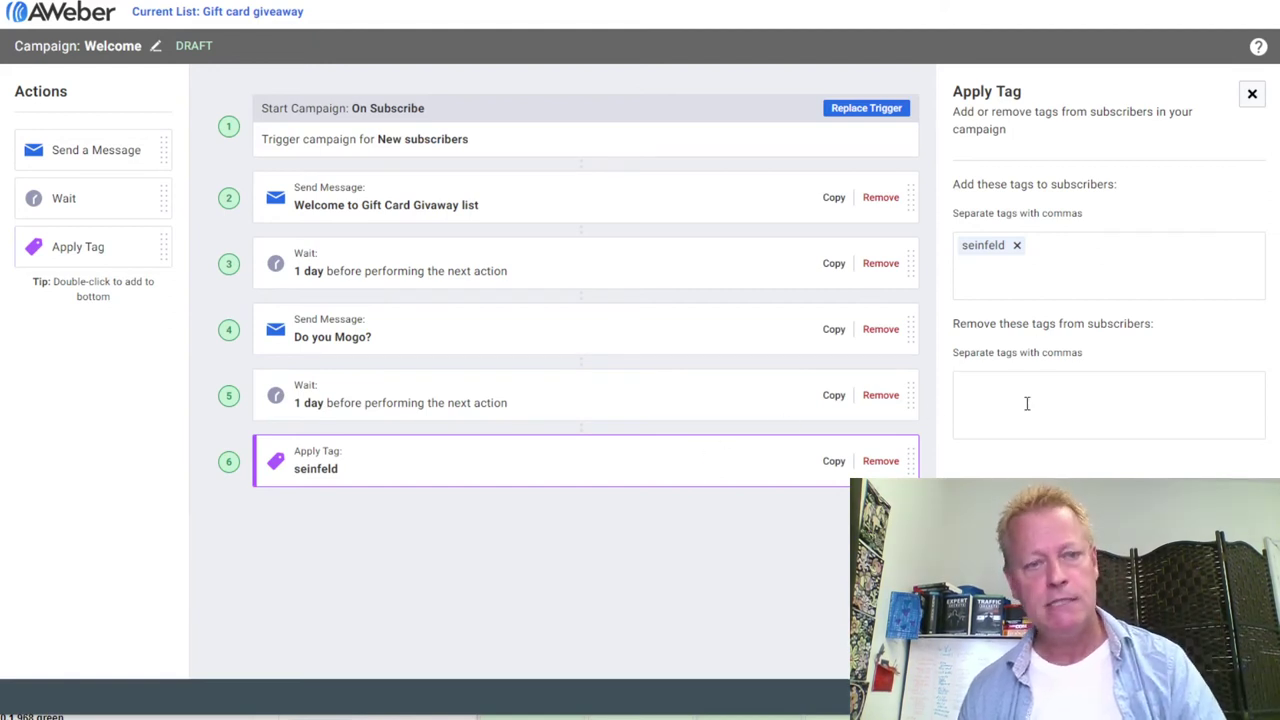
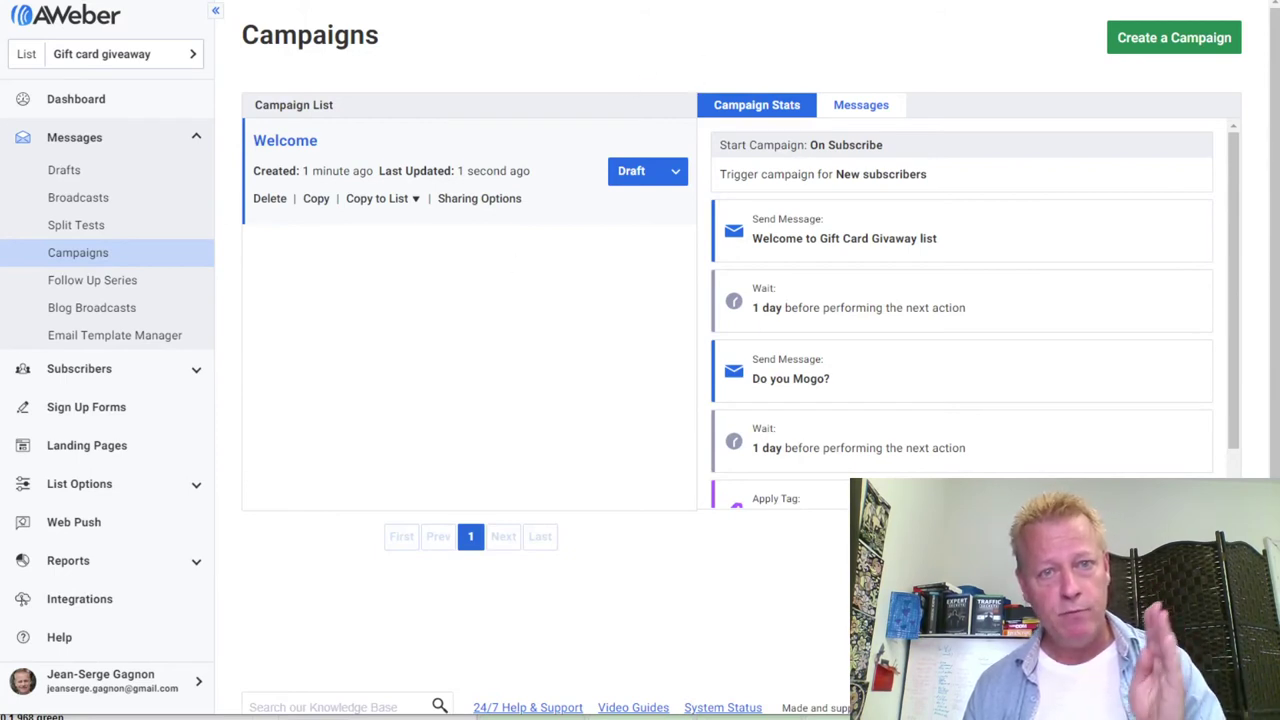
Look over the example TikTok Gift Card Giveaway page for reference
{"action": "key", "text": "ctrl+Tab"}
{"action": "scroll", "coordinate": [742, 198], "scroll_direction": "down", "scroll_amount": 5}
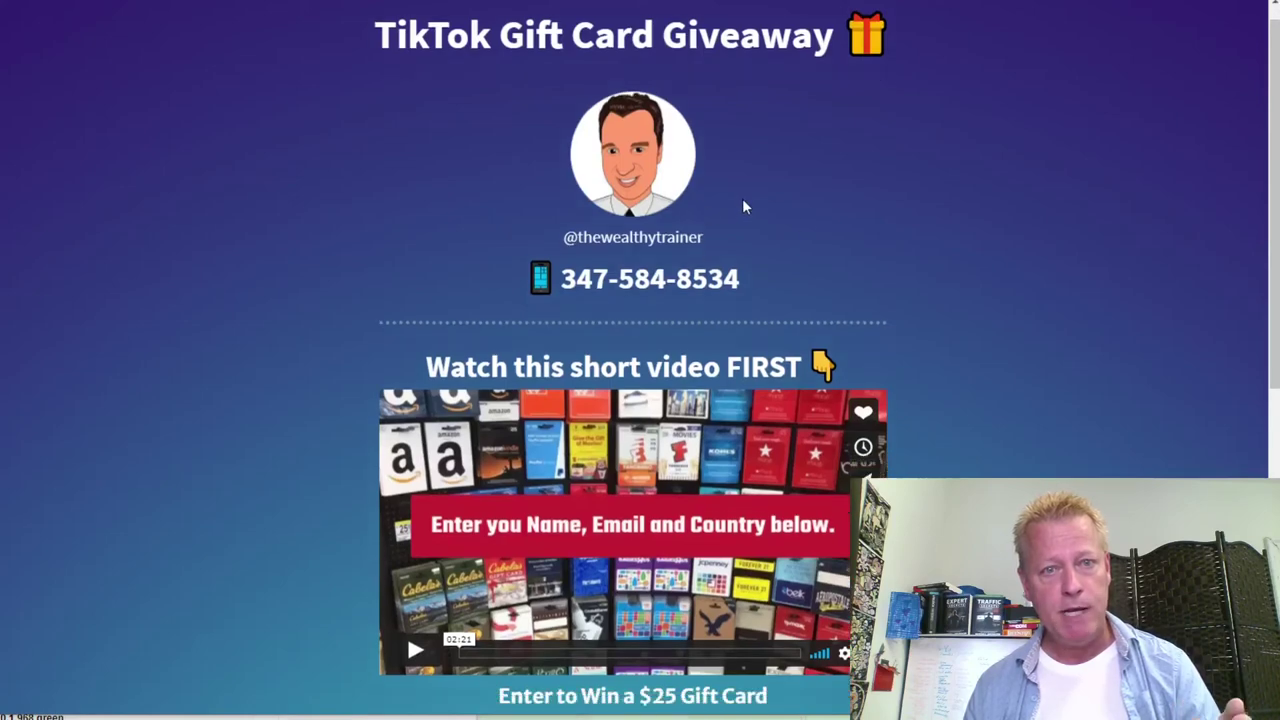
{"action": "scroll", "coordinate": [928, 334], "scroll_direction": "up", "scroll_amount": 5}
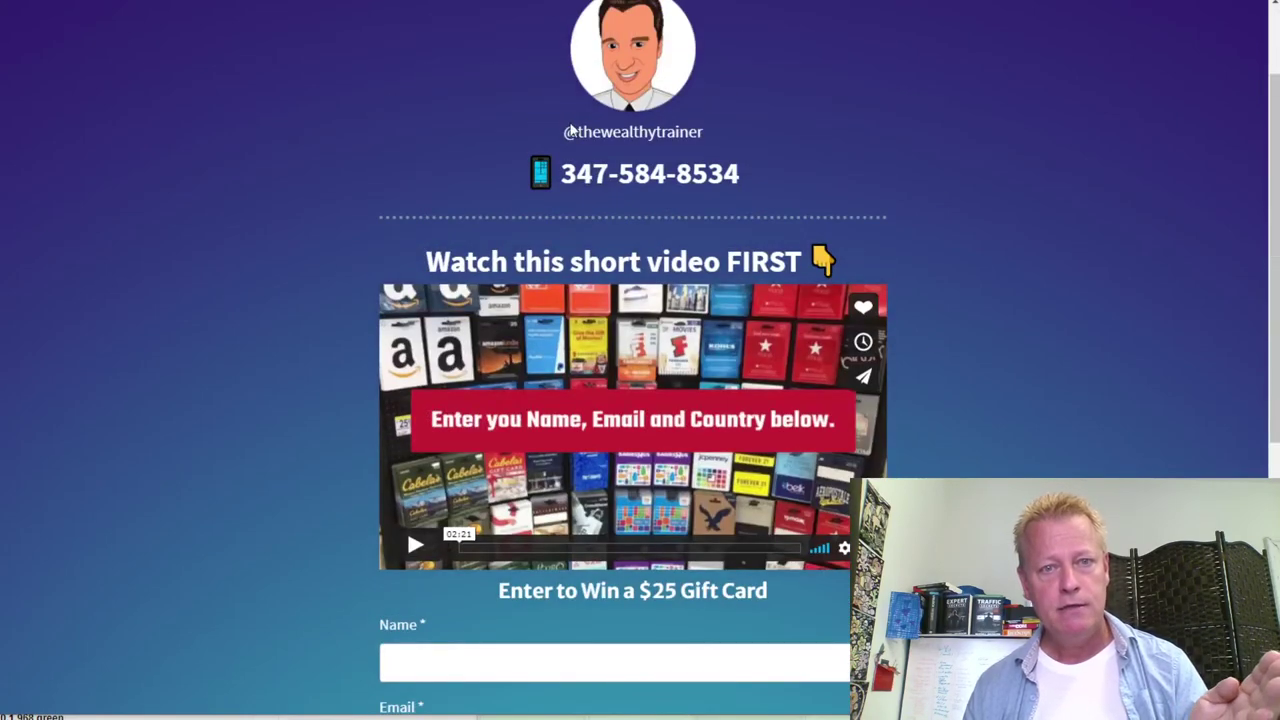
{"action": "scroll", "coordinate": [622, 292], "scroll_direction": "down", "scroll_amount": 4}
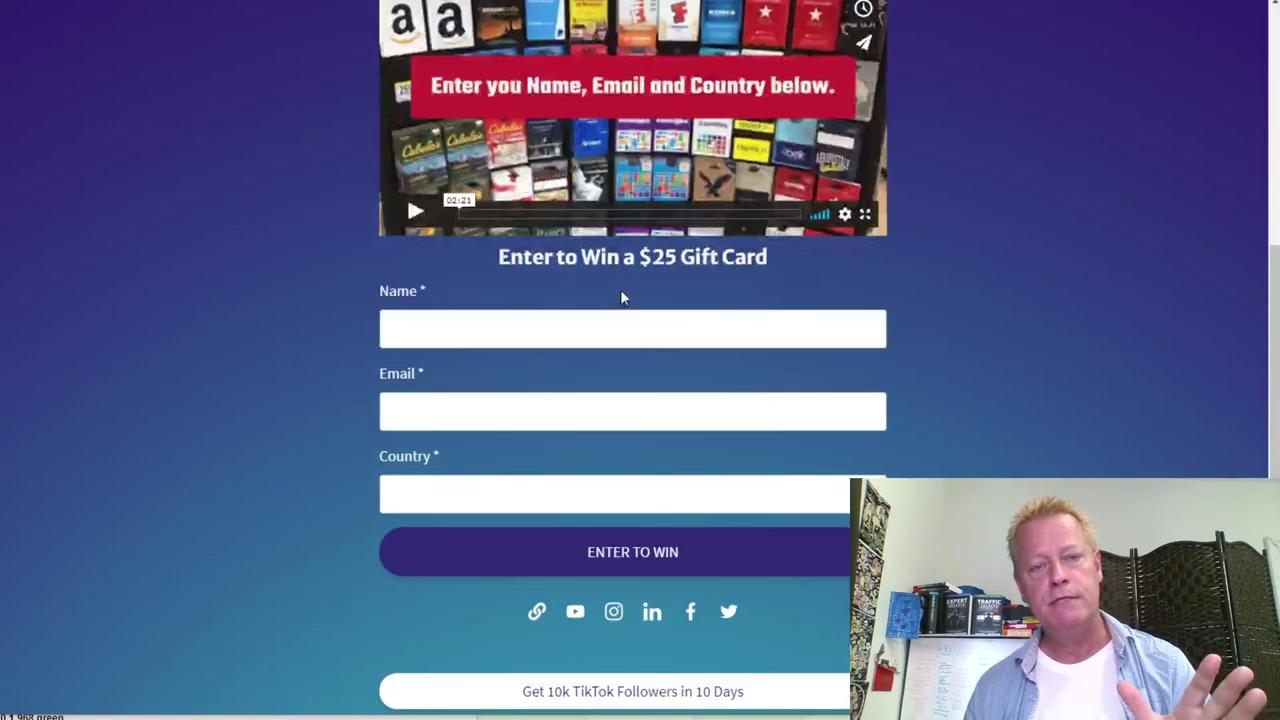
{"action": "scroll", "coordinate": [764, 385], "scroll_direction": "down", "scroll_amount": 1}
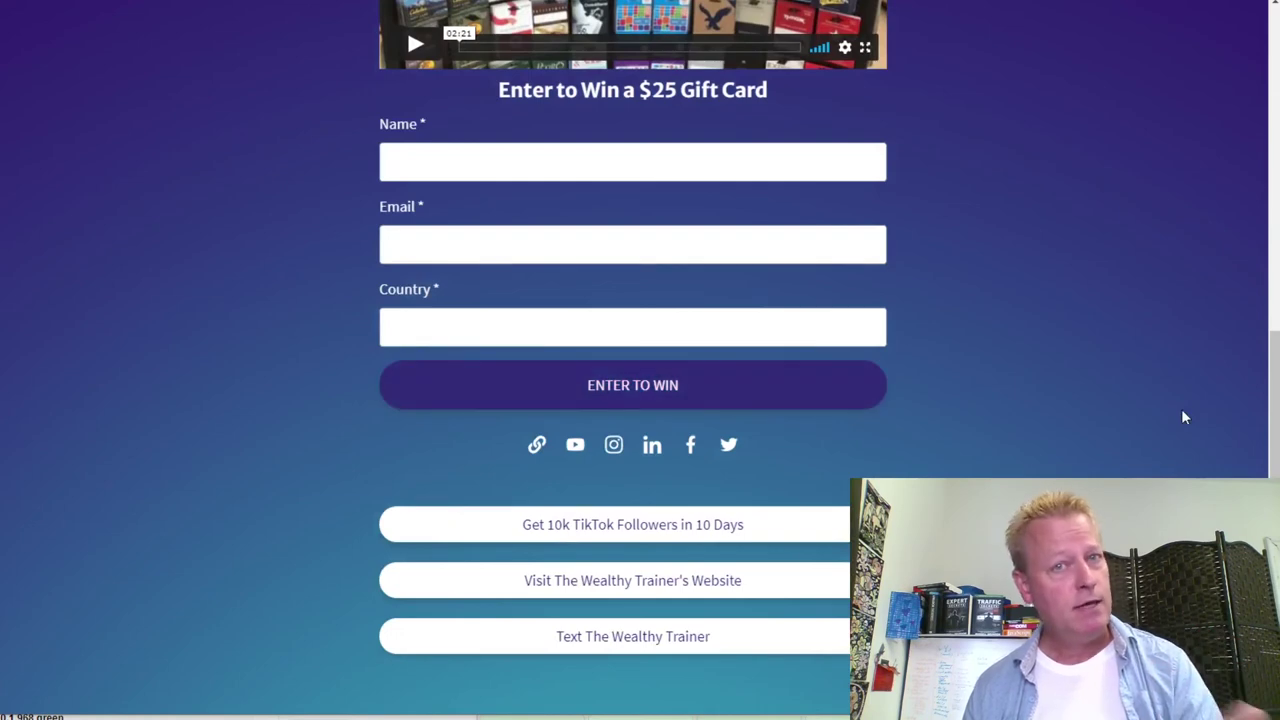
{"action": "scroll", "coordinate": [1182, 410], "scroll_direction": "up", "scroll_amount": 5}
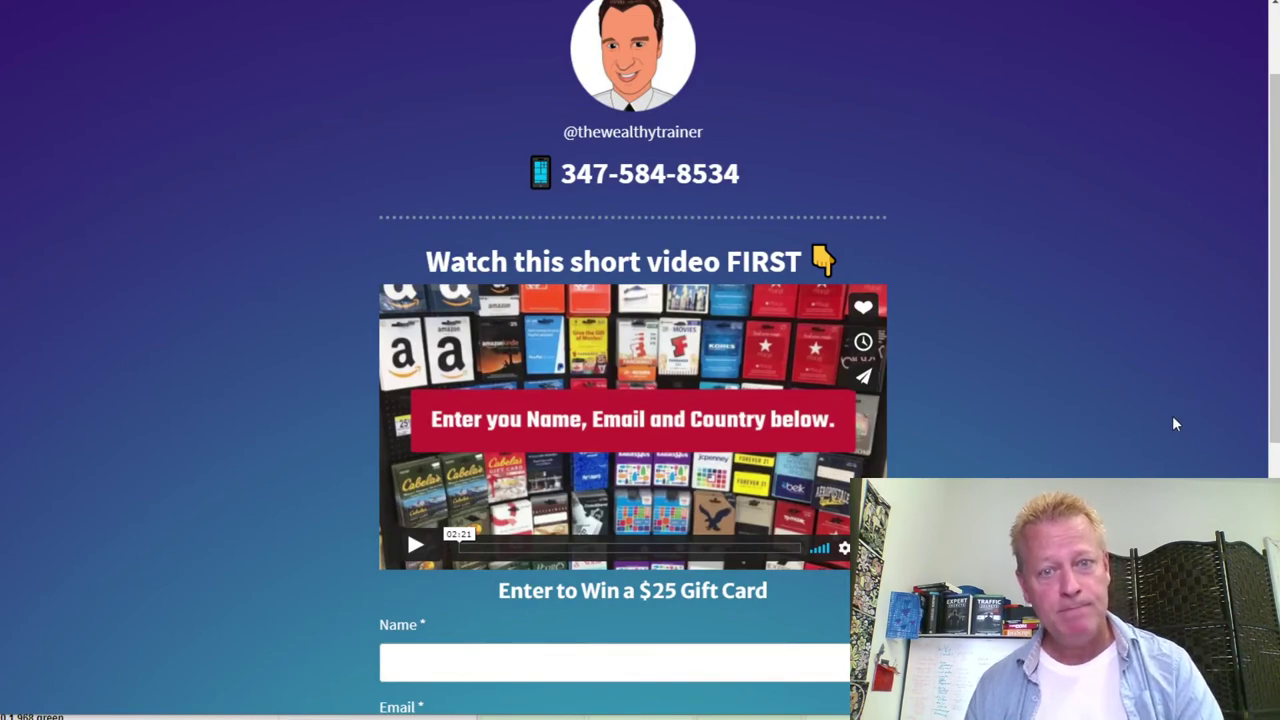
{"action": "scroll", "coordinate": [1174, 420], "scroll_direction": "down", "scroll_amount": 4}
{"action": "scroll", "coordinate": [1130, 415], "scroll_direction": "down", "scroll_amount": 1}
{"action": "scroll", "coordinate": [1025, 445], "scroll_direction": "up", "scroll_amount": 5}
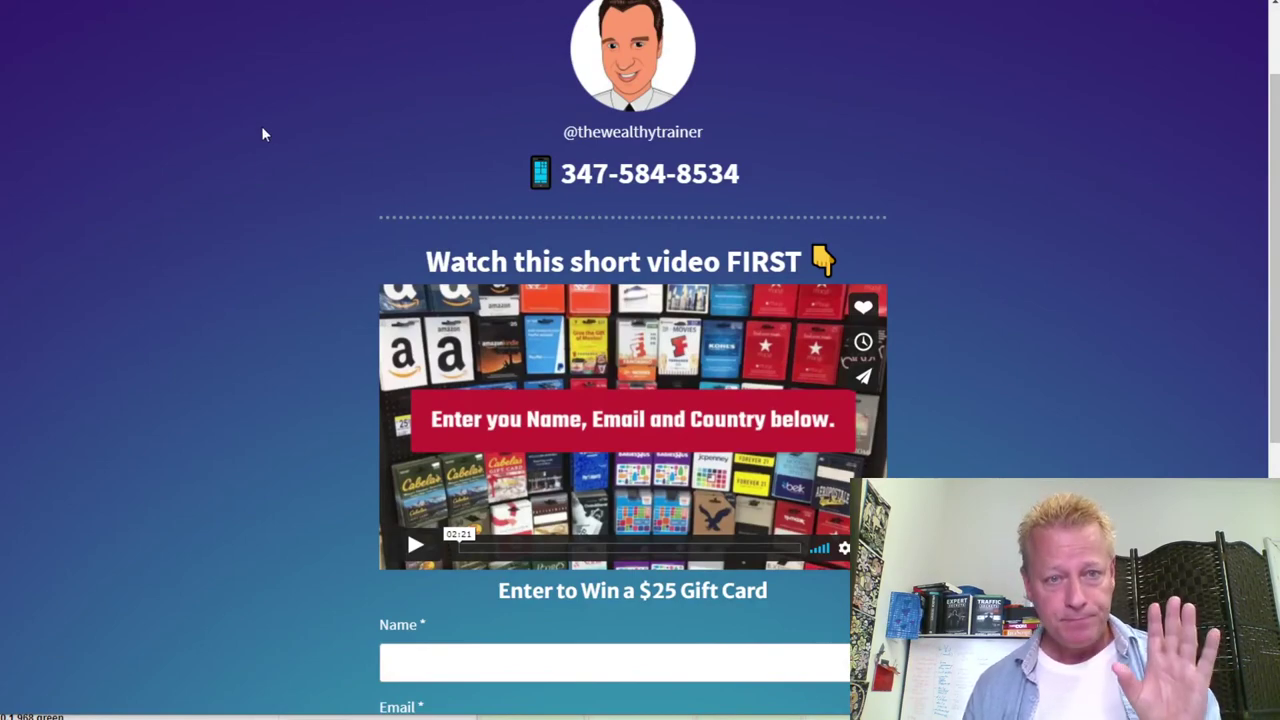
{"action": "scroll", "coordinate": [222, 180], "scroll_direction": "down", "scroll_amount": 4}
{"action": "scroll", "coordinate": [846, 228], "scroll_direction": "up", "scroll_amount": 5}
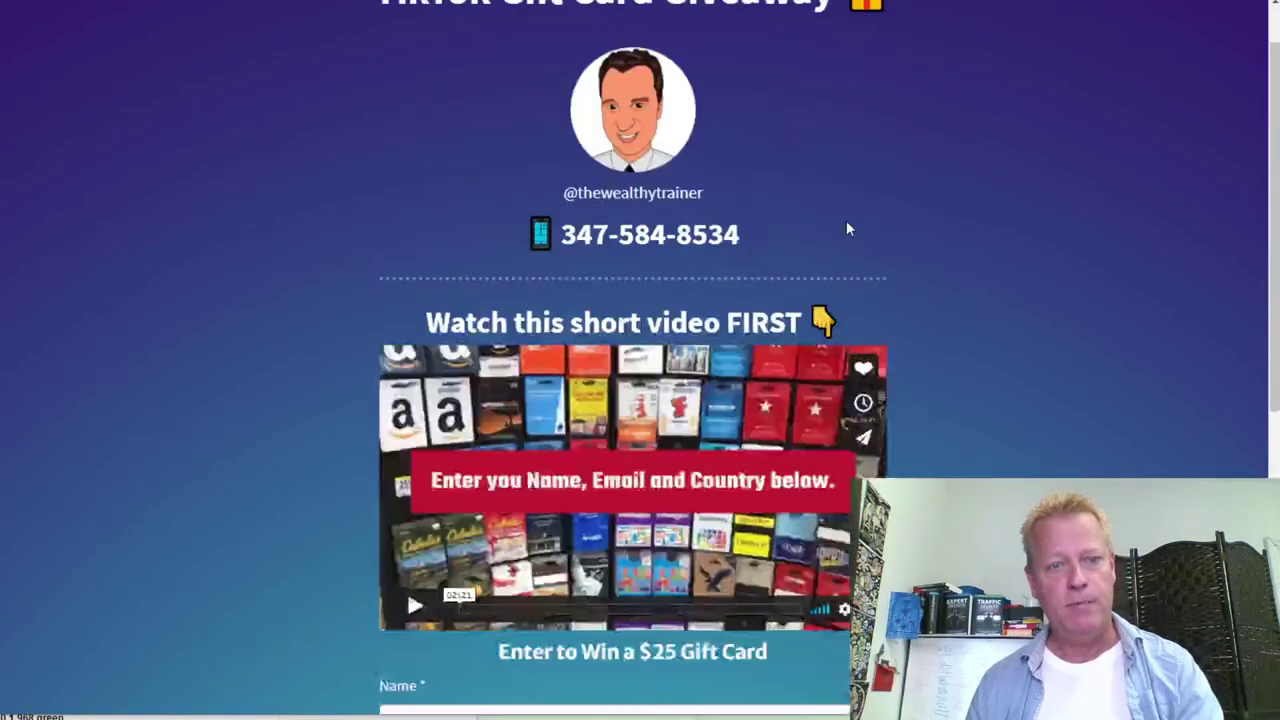
{"action": "scroll", "coordinate": [846, 228], "scroll_direction": "down", "scroll_amount": 4}
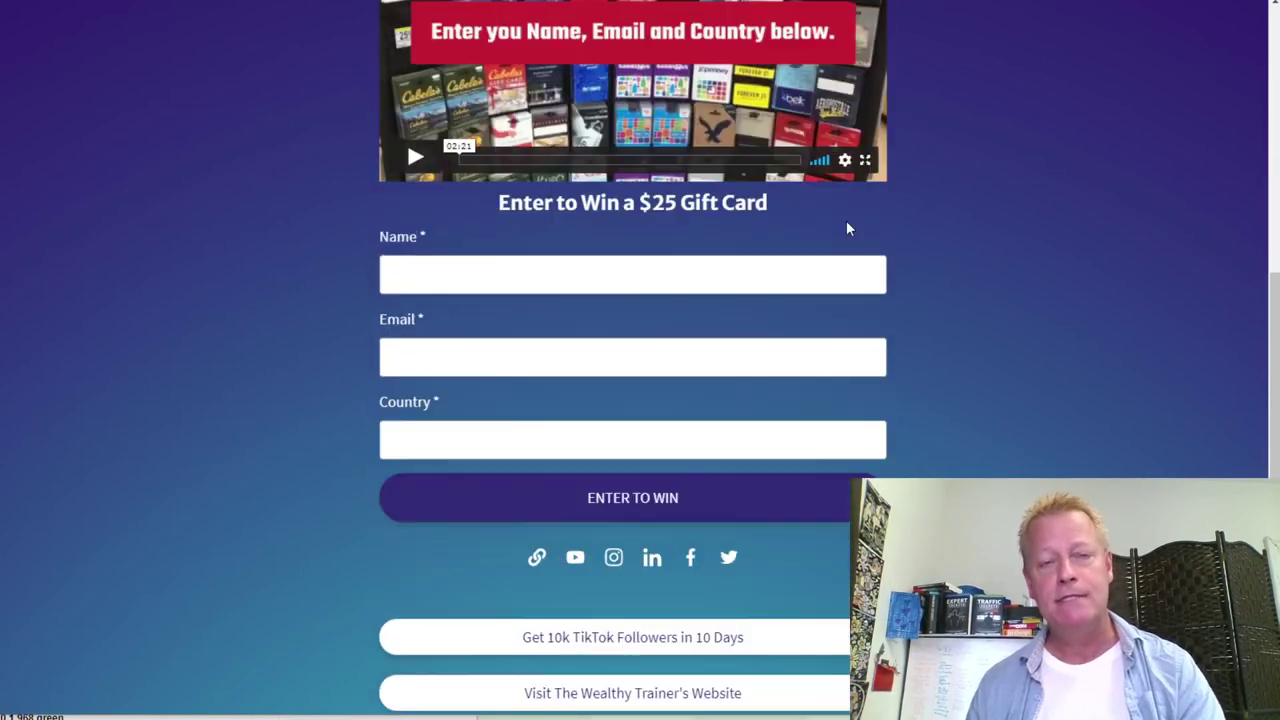
{"action": "scroll", "coordinate": [846, 229], "scroll_direction": "up", "scroll_amount": 5}
{"action": "scroll", "coordinate": [846, 229], "scroll_direction": "down", "scroll_amount": 4}
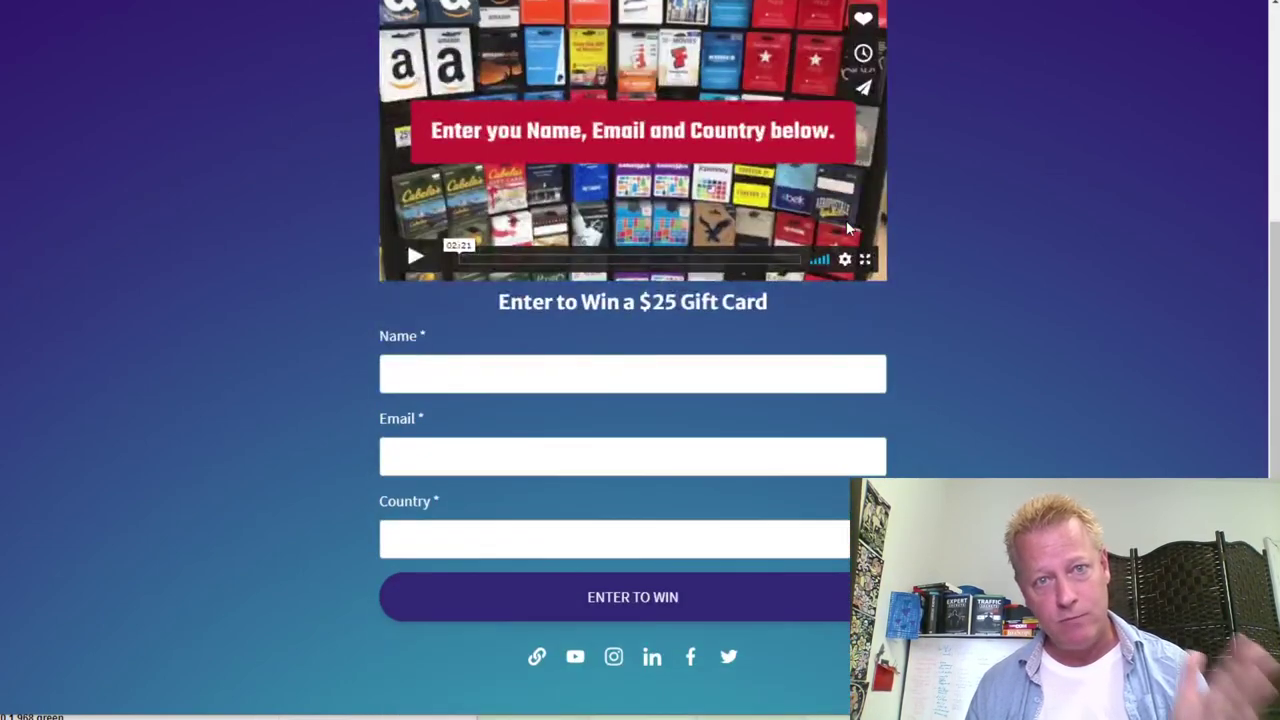
{"action": "scroll", "coordinate": [897, 220], "scroll_direction": "up", "scroll_amount": 4}
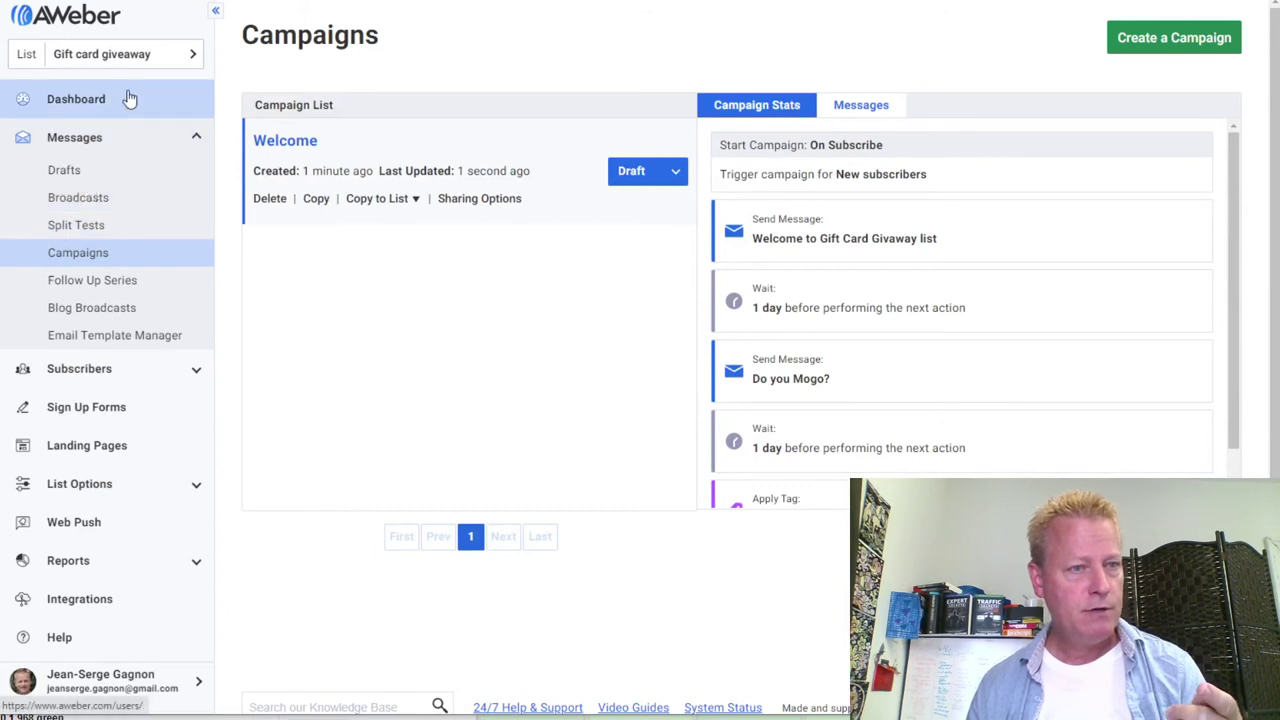
Start a new landing page from the Virtual Business Card template
{"action": "left_click", "coordinate": [110, 450]}
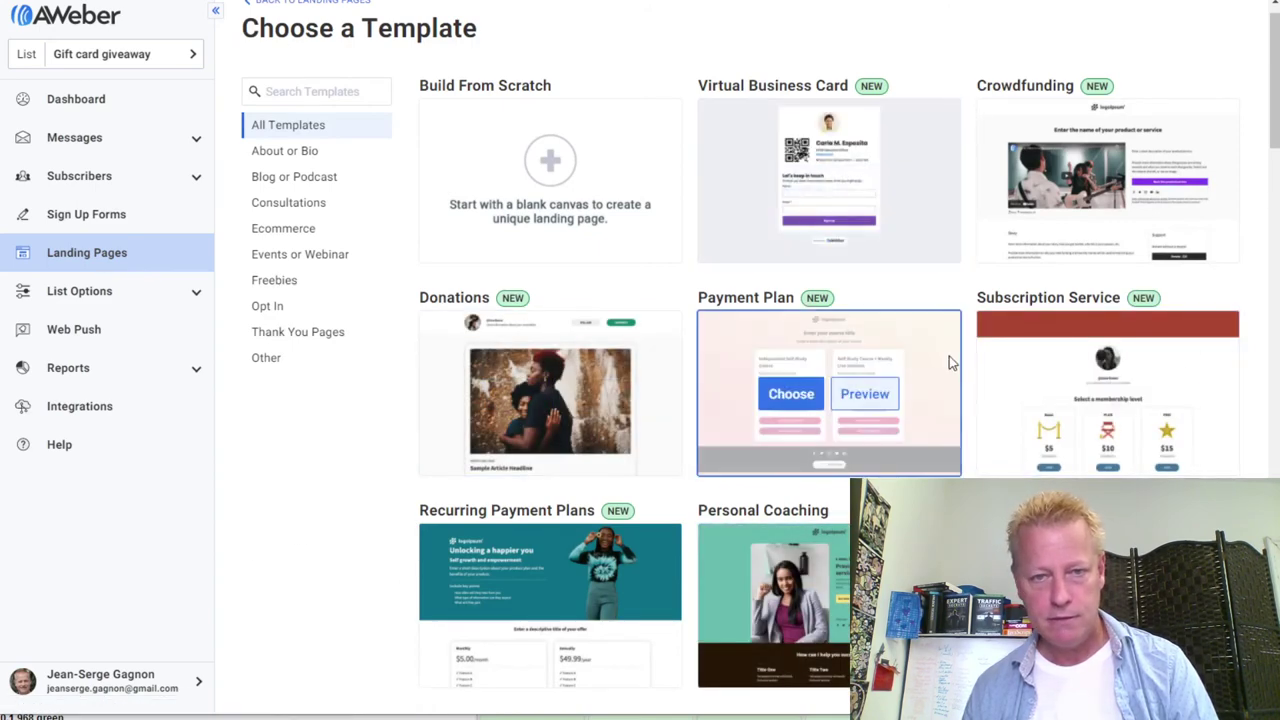
{"action": "left_click_drag", "start_coordinate": [1272, 98], "coordinate": [1210, 18]}
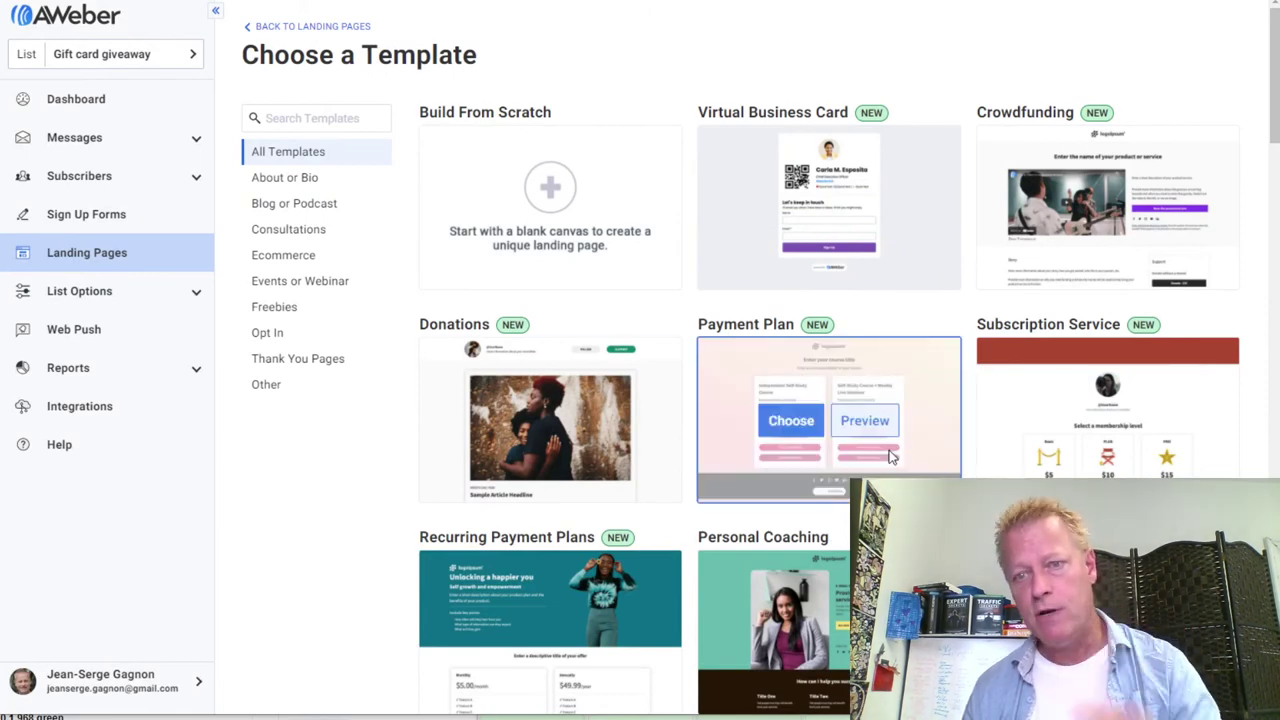
{"action": "mouse_move", "coordinate": [790, 216]}
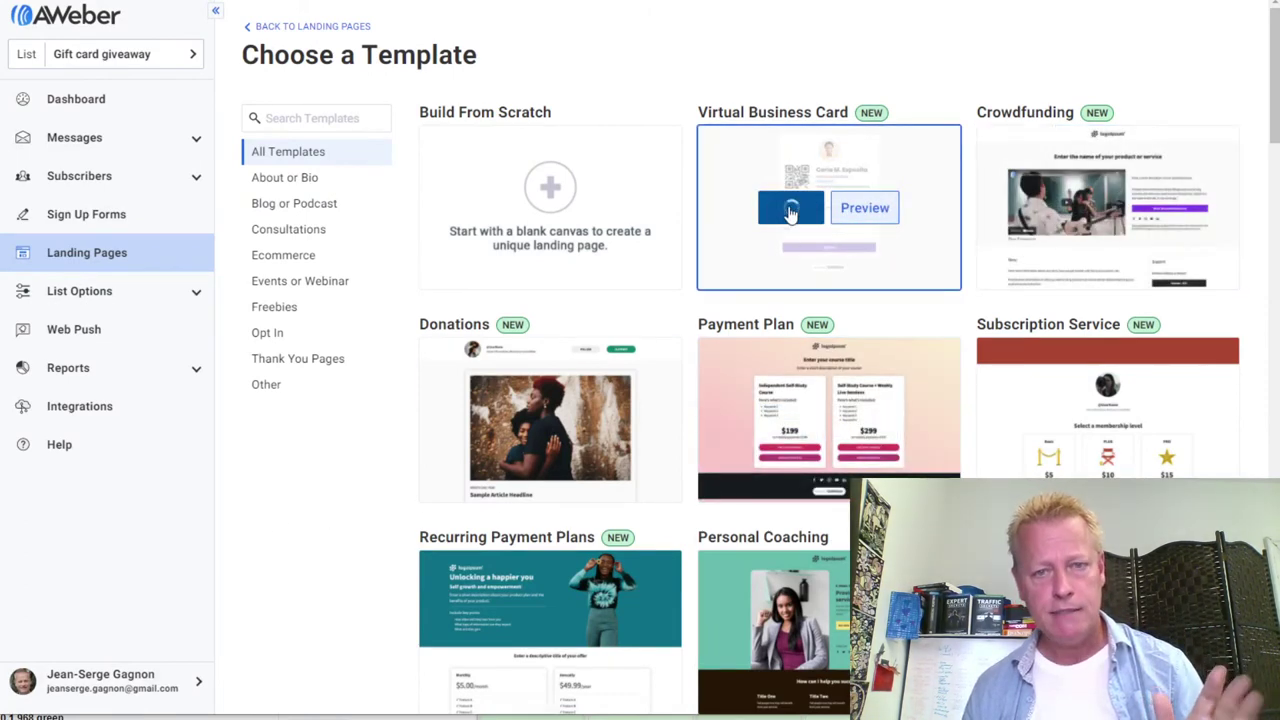
{"action": "left_click", "coordinate": [788, 215]}
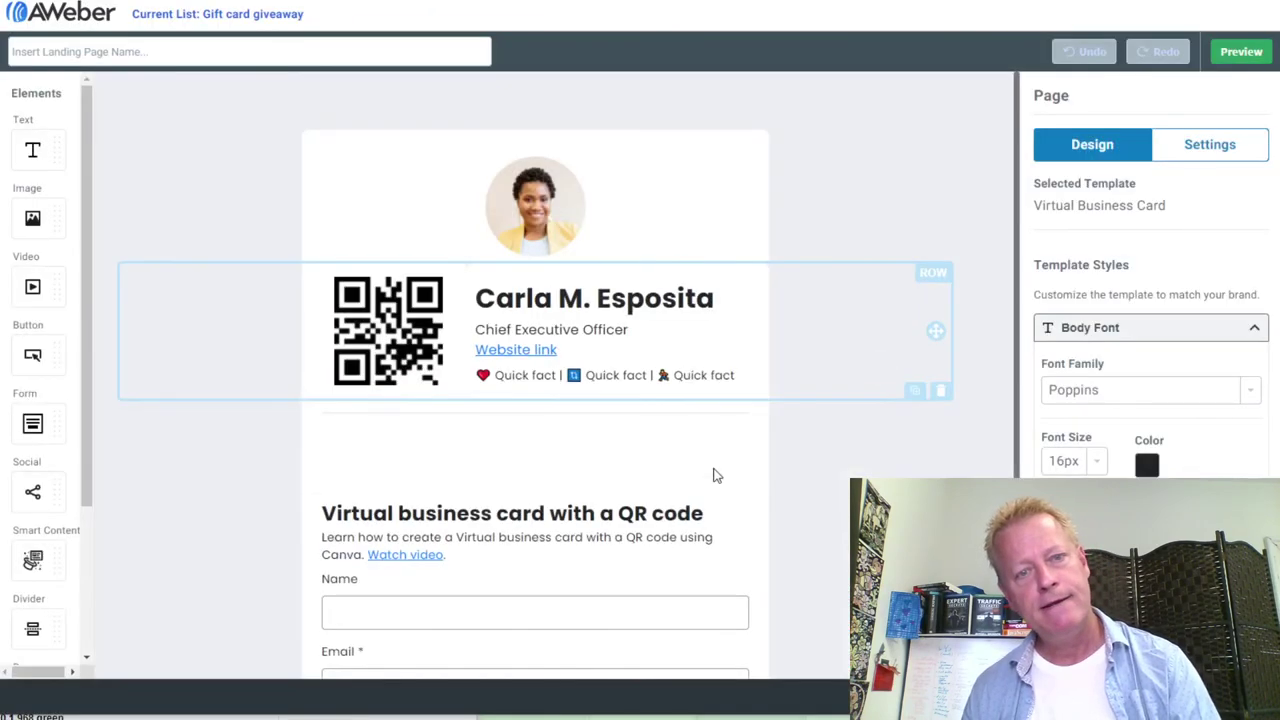
Swap the template headshot for an uploaded photo, resized to about 164 x 176
{"action": "left_click", "coordinate": [518, 201]}
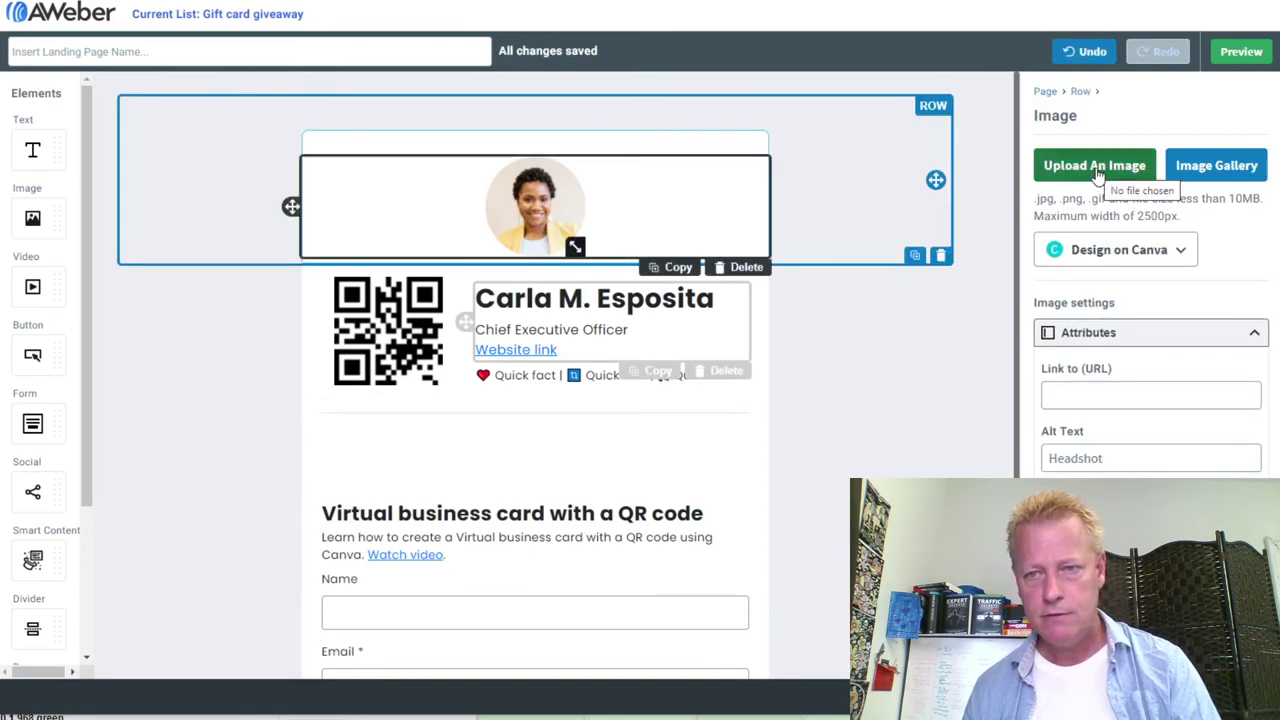
{"action": "left_click", "coordinate": [1204, 160]}
{"action": "left_click", "coordinate": [442, 91]}
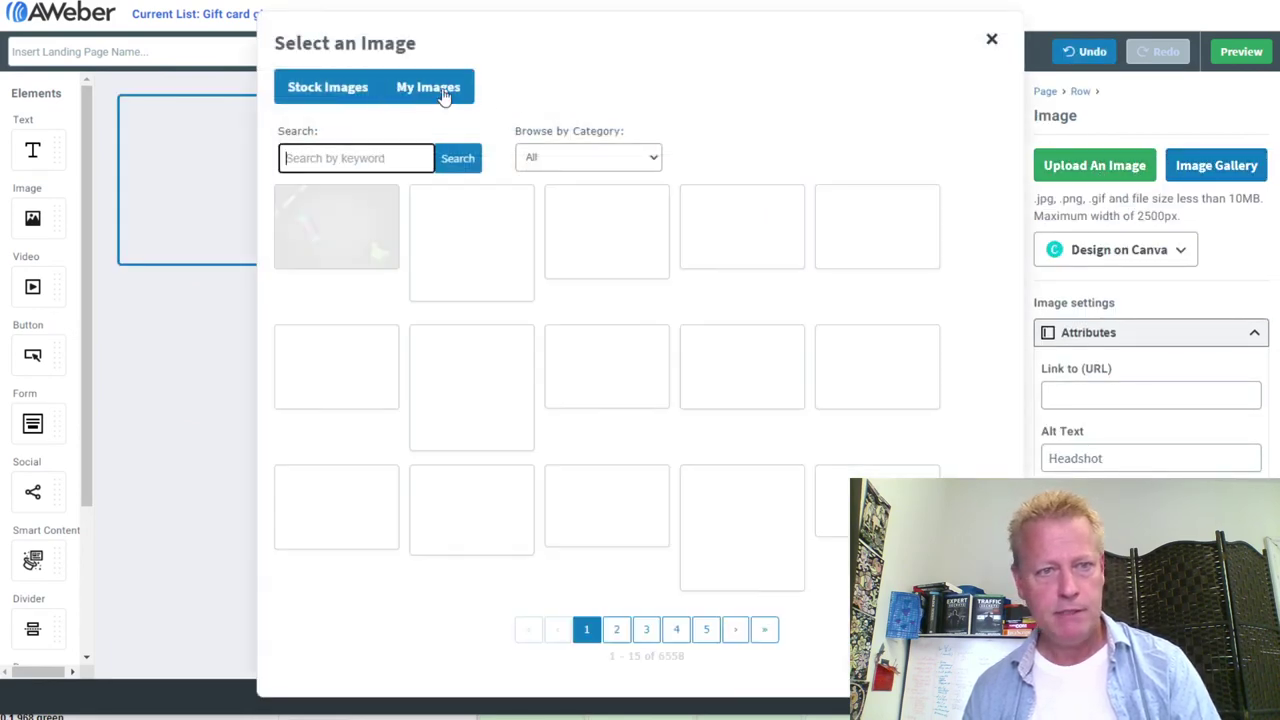
{"action": "left_click", "coordinate": [614, 546]}
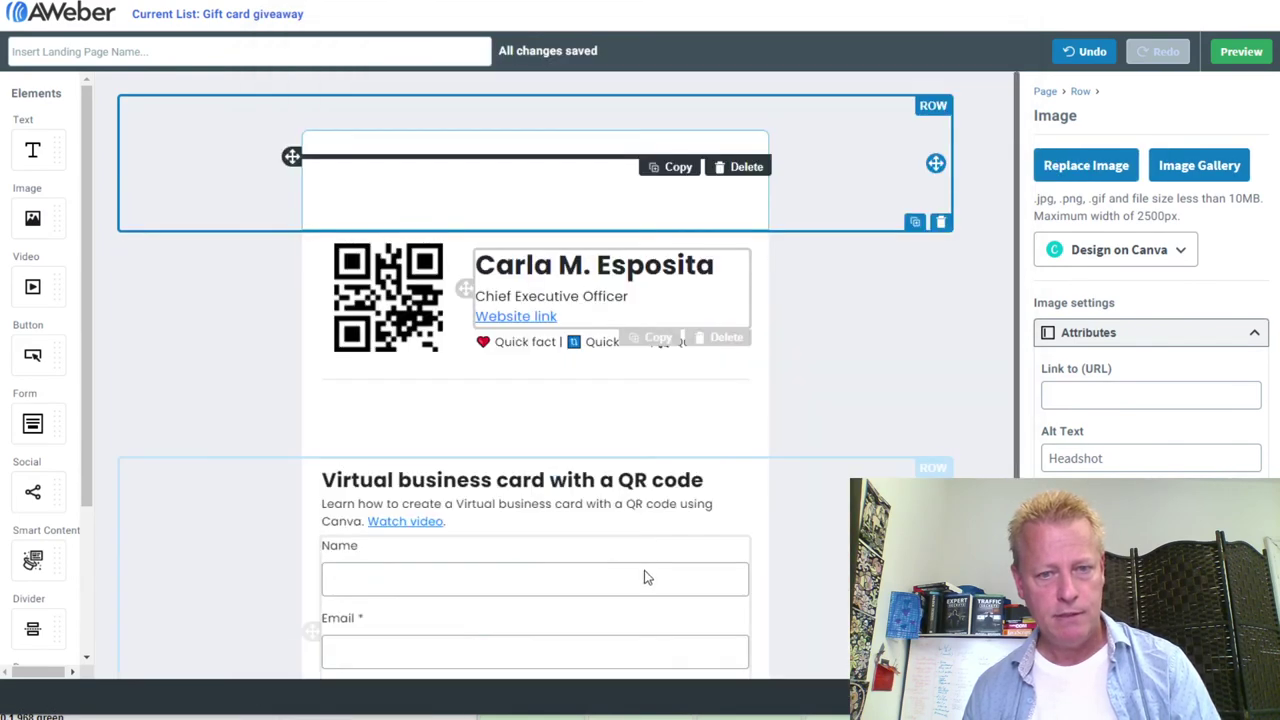
{"action": "left_click_drag", "start_coordinate": [760, 648], "coordinate": [584, 274]}
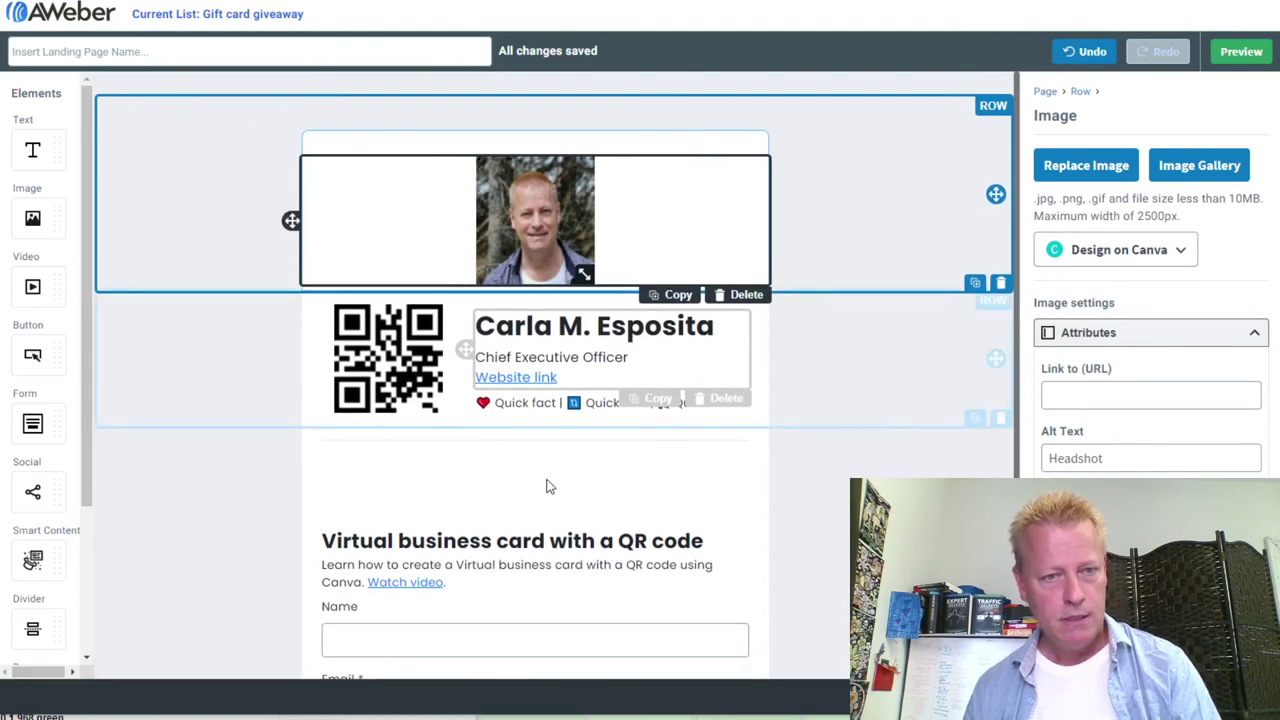
Select the QR code and name row, then the empty row below it
{"action": "left_click", "coordinate": [548, 486]}
{"action": "left_click", "coordinate": [272, 482]}
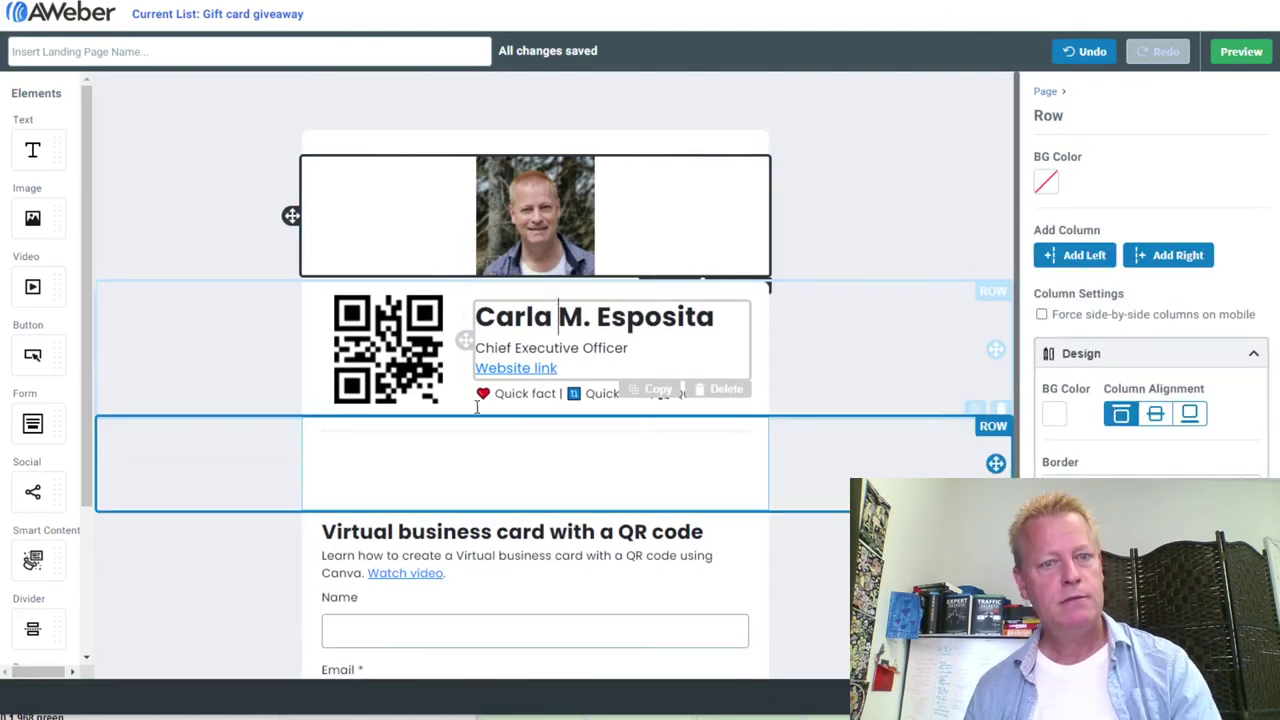
{"action": "scroll", "coordinate": [708, 523], "scroll_direction": "down", "scroll_amount": 2}
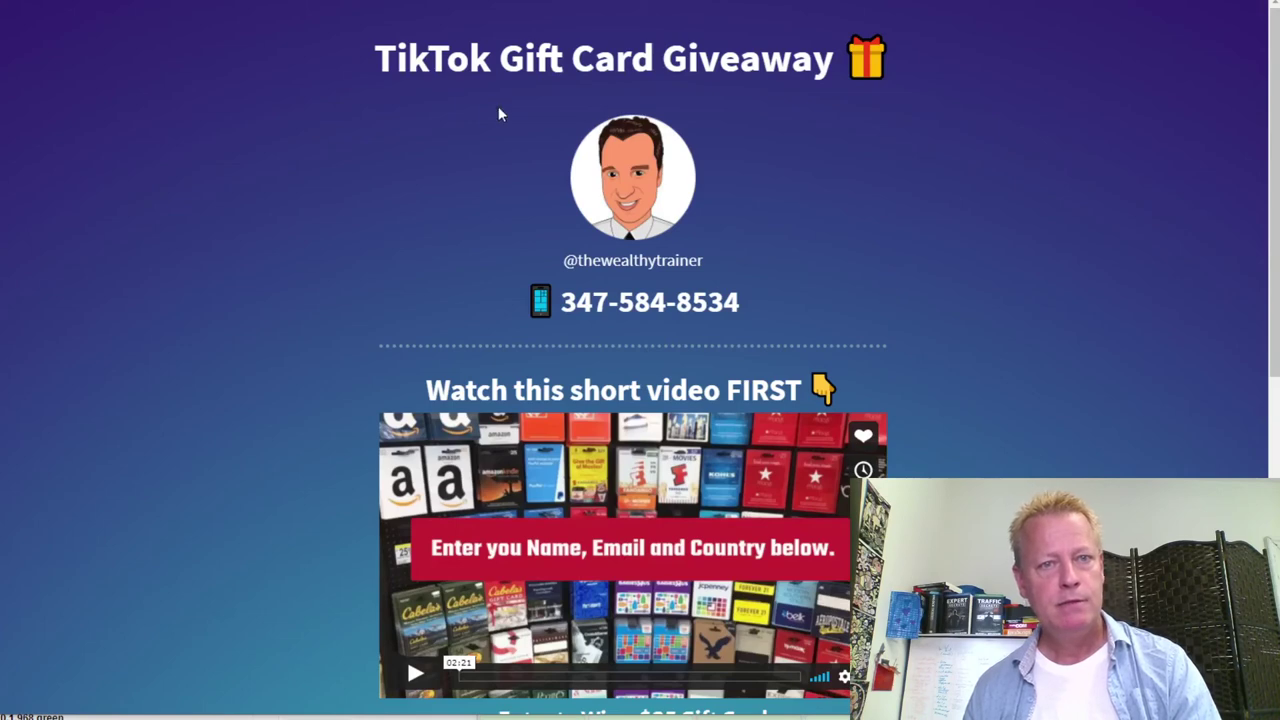
Select the 'Gift Card Giveaway' title and gift emoji on the example page
{"action": "left_click_drag", "start_coordinate": [498, 58], "coordinate": [830, 40]}
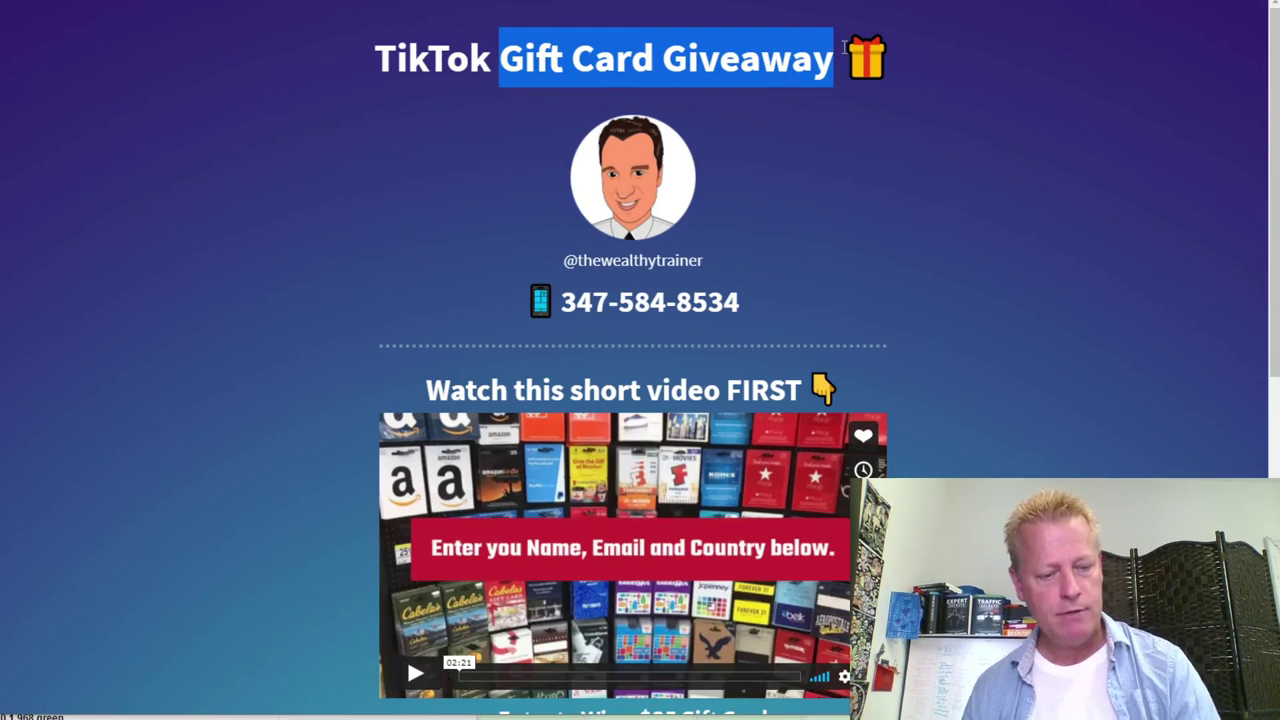
{"action": "left_click_drag", "start_coordinate": [892, 58], "coordinate": [500, 62]}
{"action": "key", "text": "ctrl+c"}
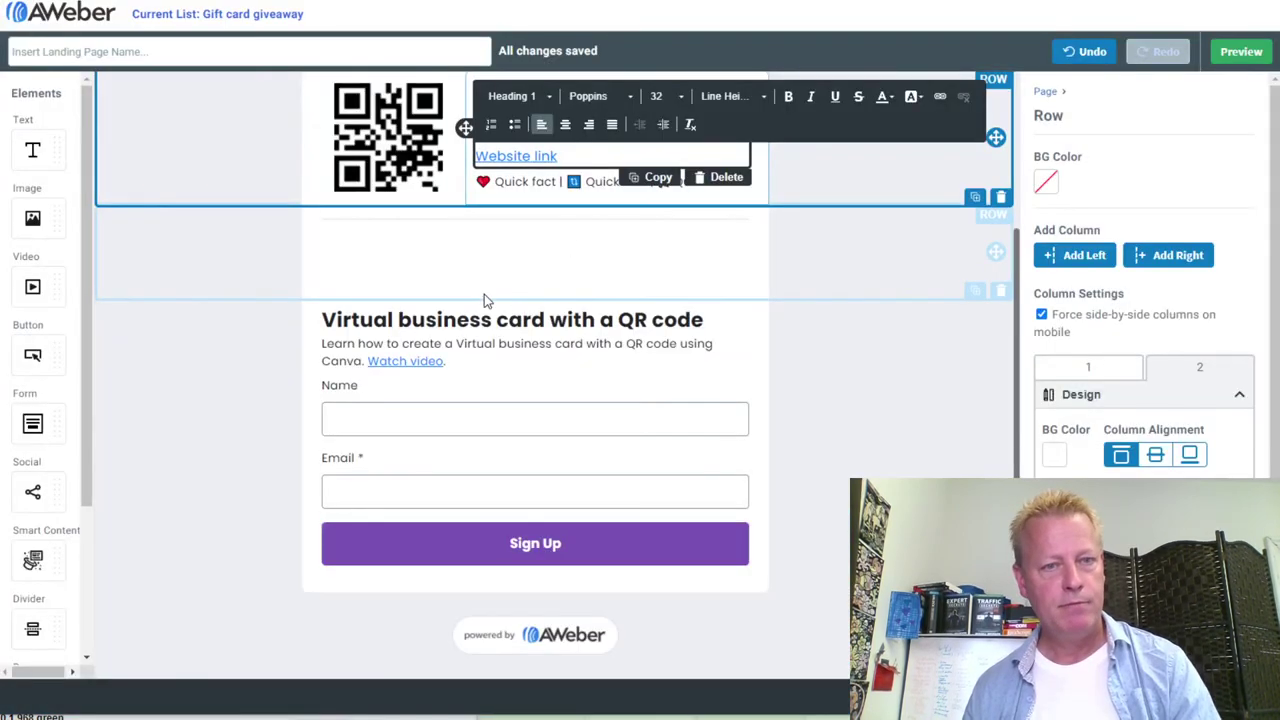
{"action": "scroll", "coordinate": [484, 294], "scroll_direction": "up", "scroll_amount": 3}
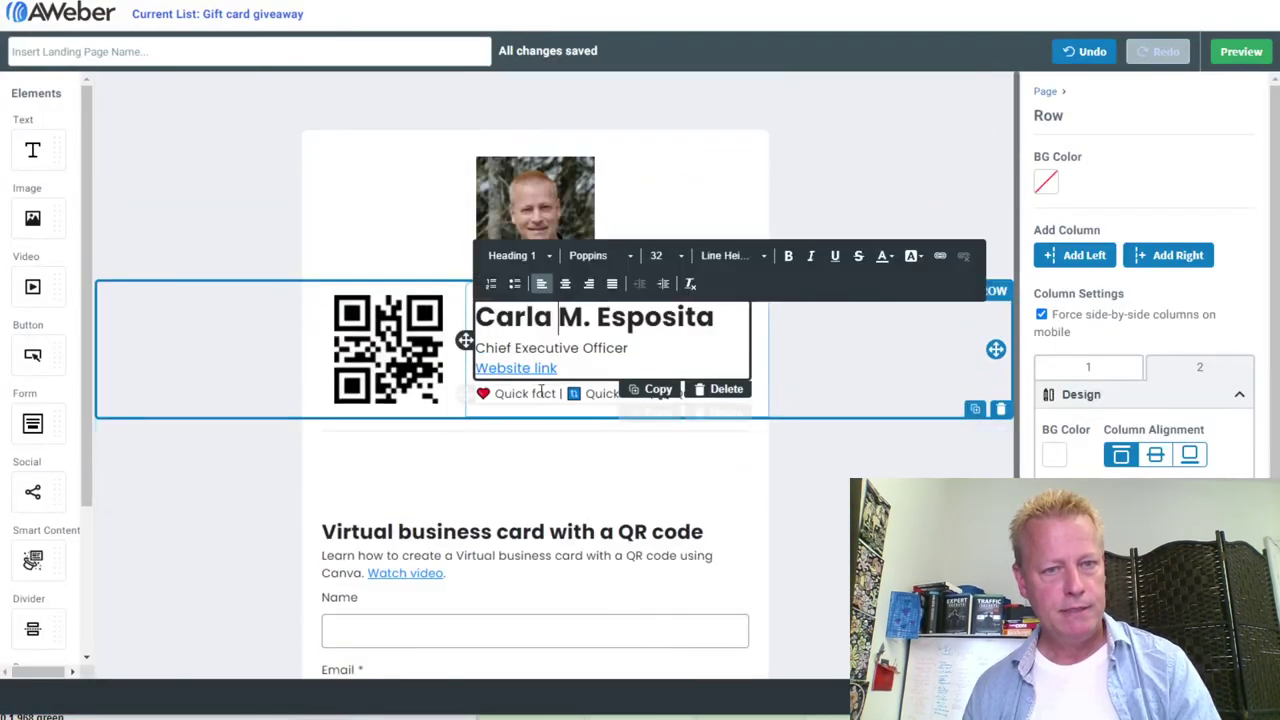
Delete the QR code image from the name card row
{"action": "left_click", "coordinate": [424, 352]}
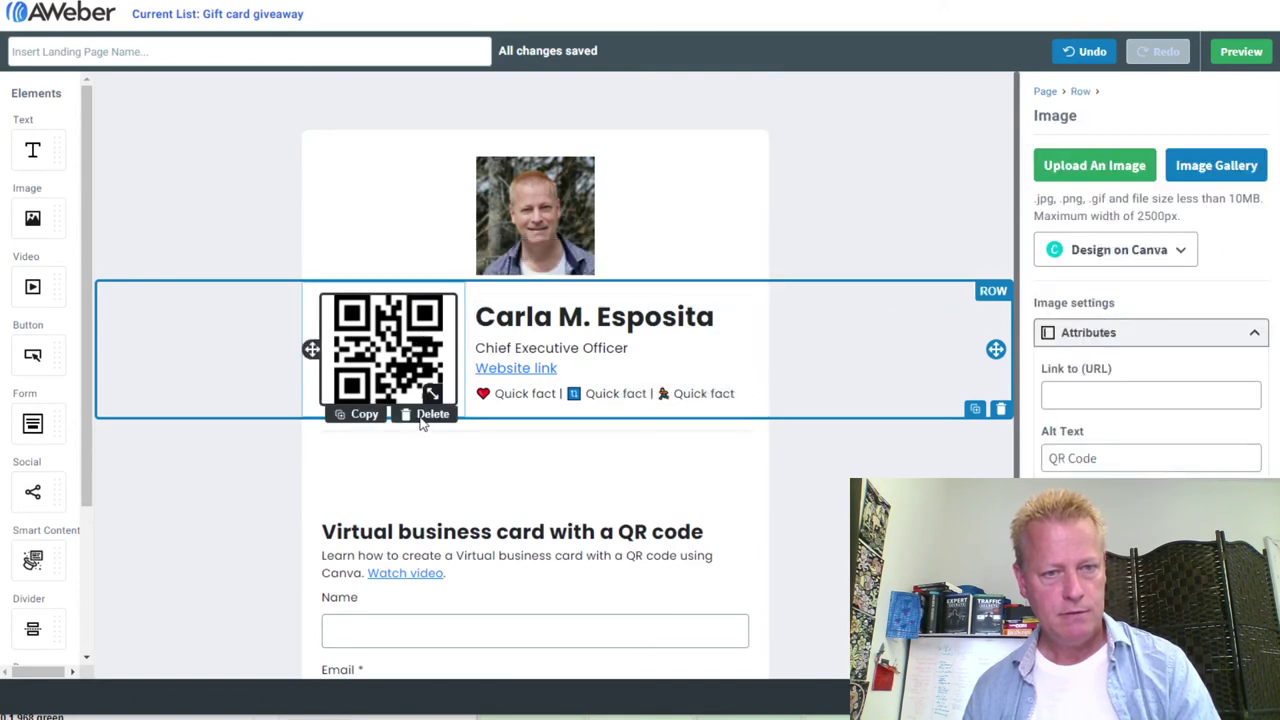
{"action": "left_click", "coordinate": [431, 414]}
{"action": "left_click", "coordinate": [397, 360]}
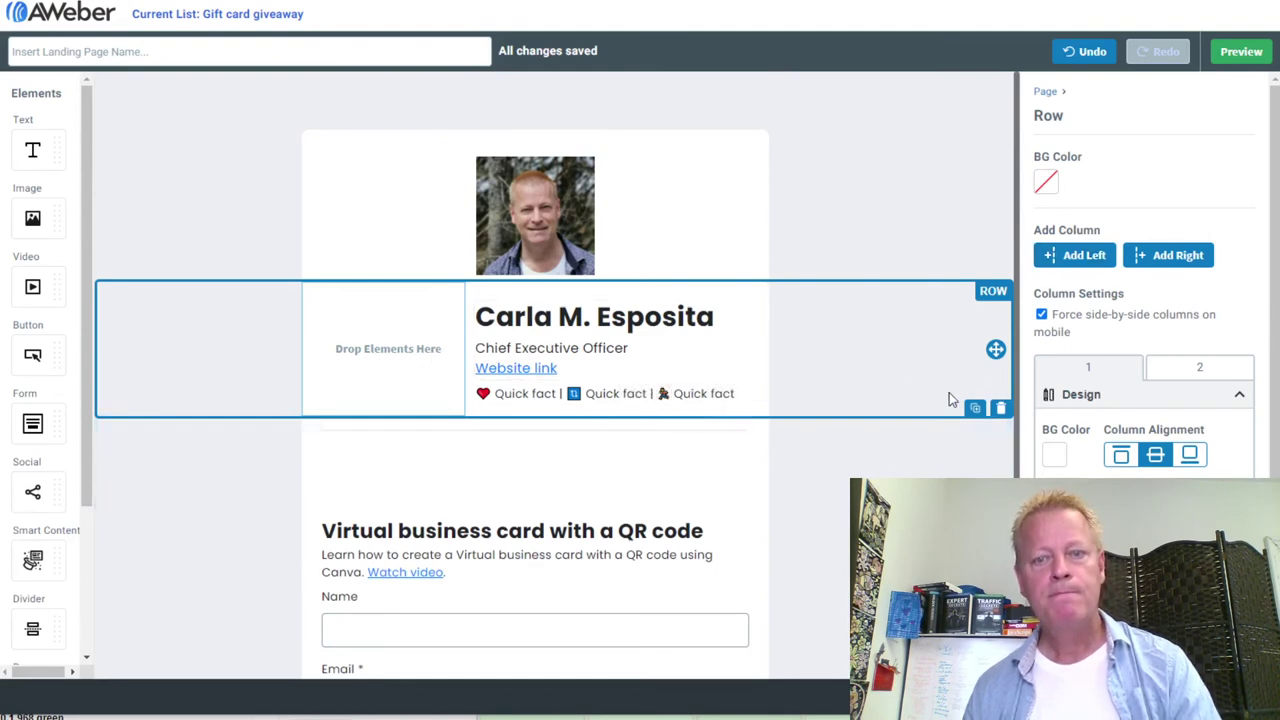
Replace the name with 'Gift Card Giveaway', move it left and widen its column
{"action": "left_click", "coordinate": [604, 368]}
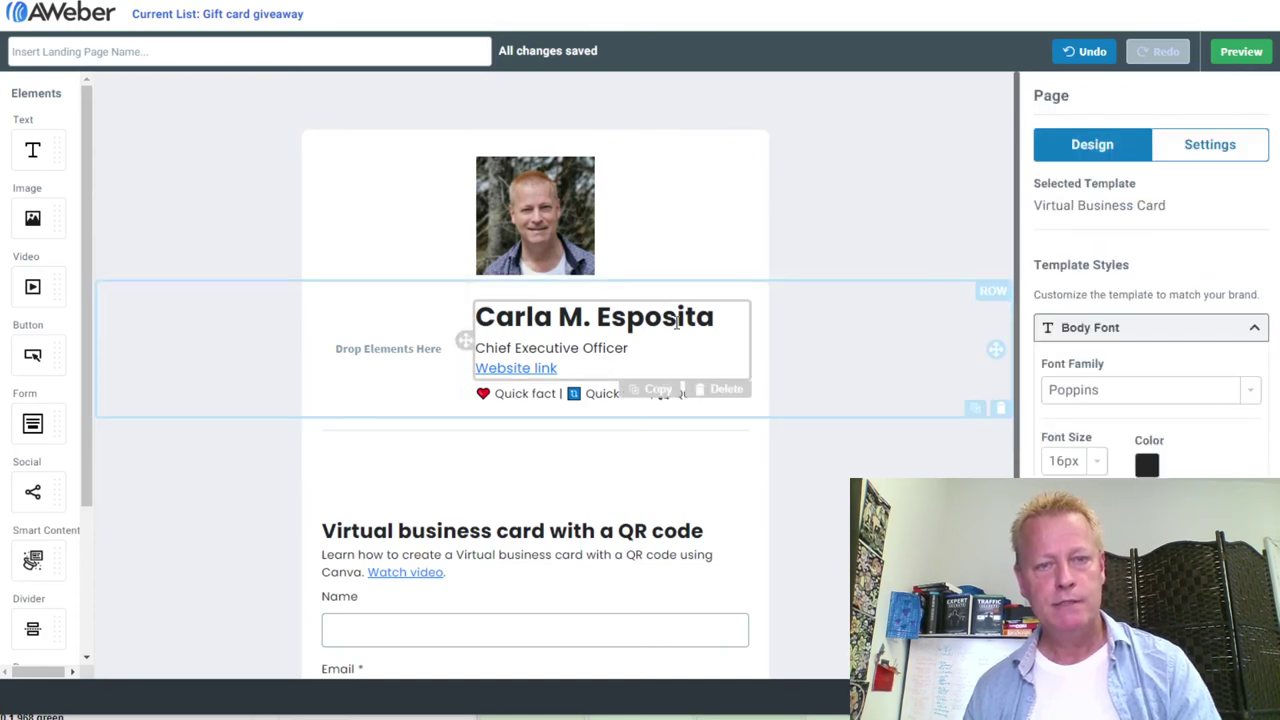
{"action": "triple_click", "coordinate": [479, 316]}
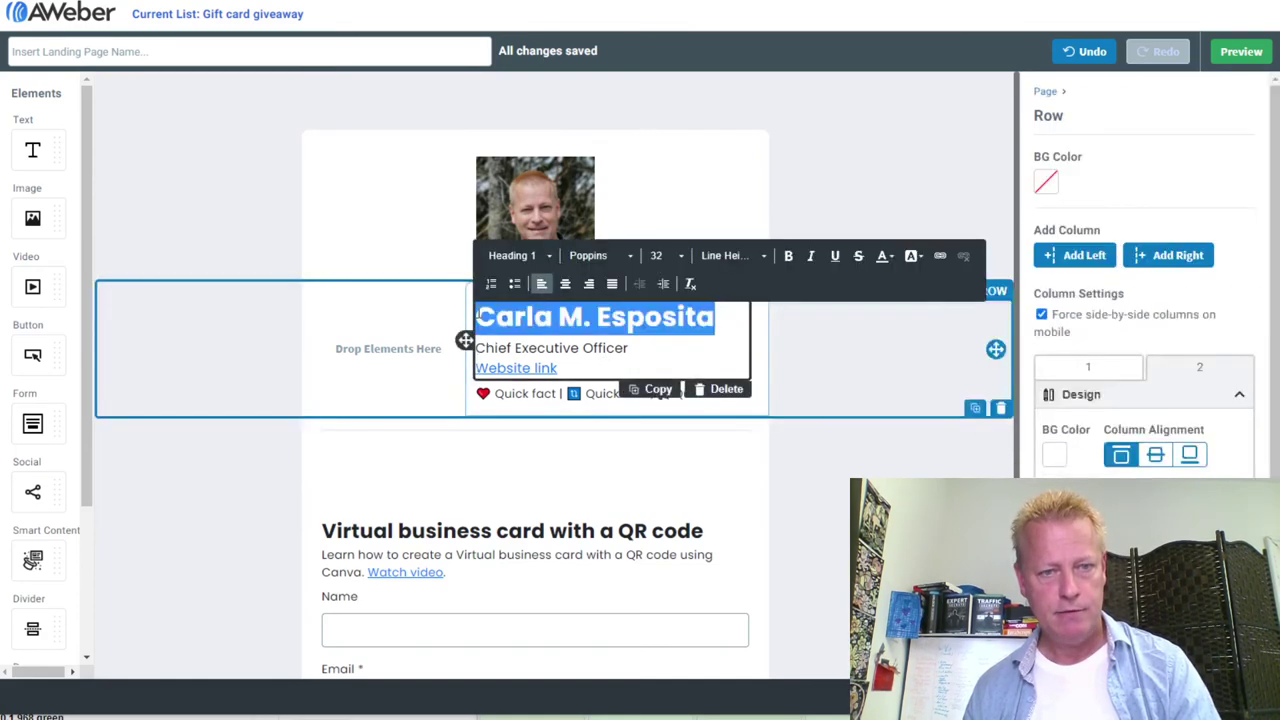
{"action": "key", "text": "ctrl+v"}
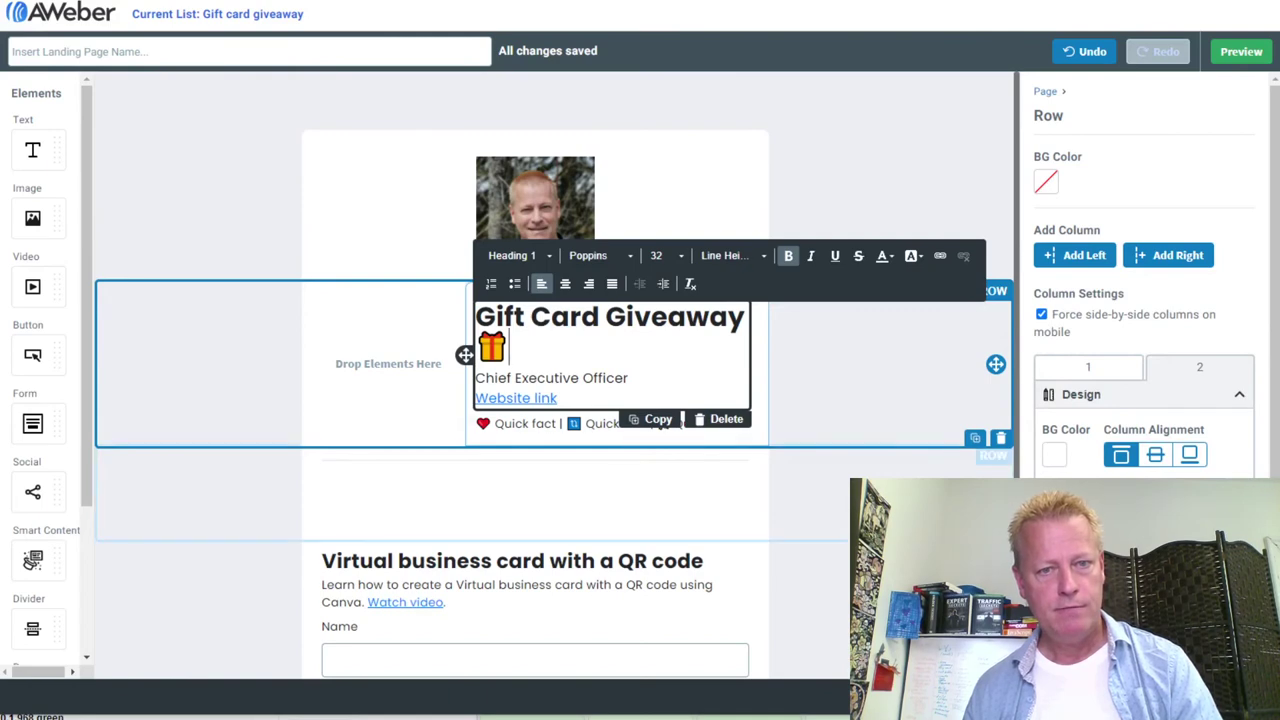
{"action": "left_click_drag", "start_coordinate": [464, 355], "coordinate": [395, 370]}
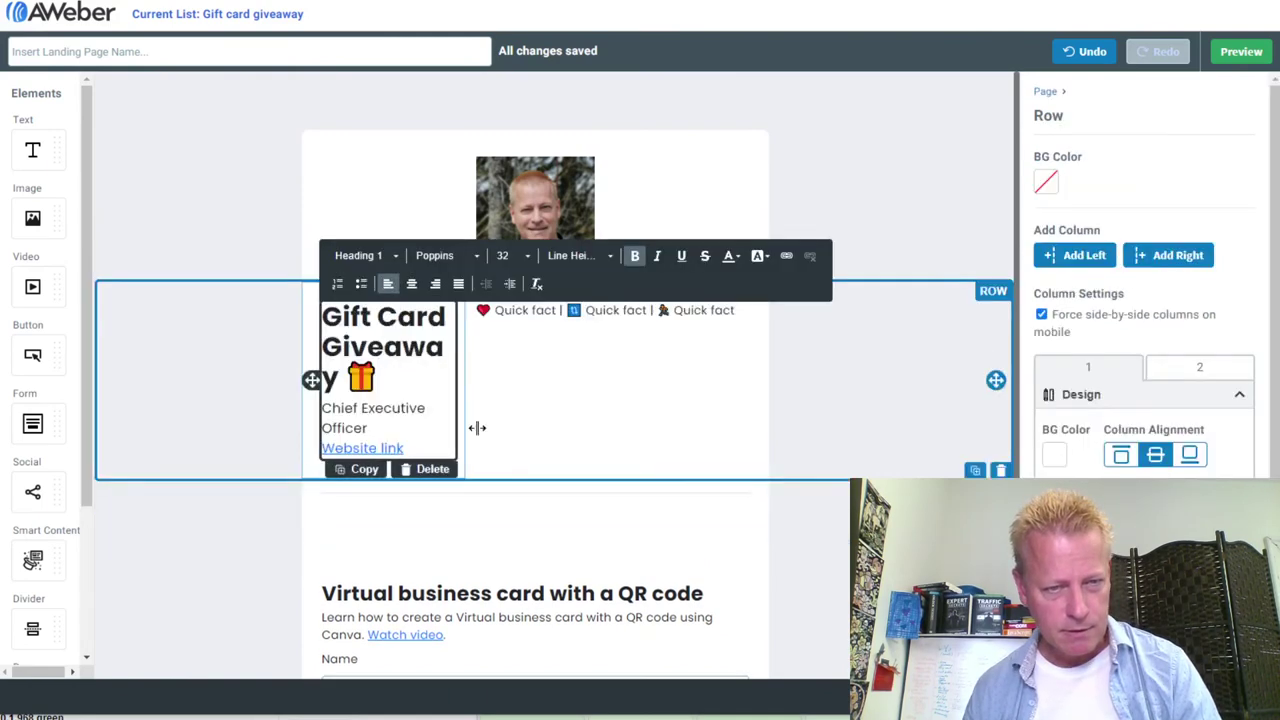
{"action": "left_click_drag", "start_coordinate": [469, 391], "coordinate": [760, 405]}
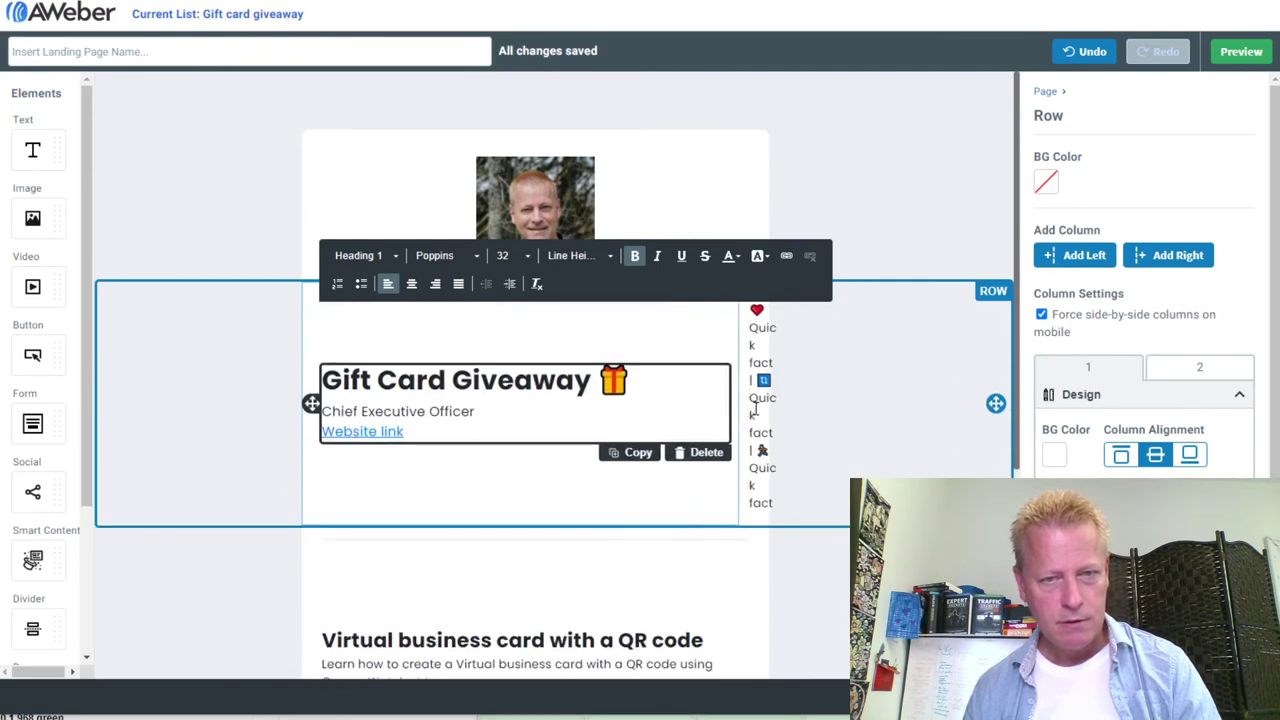
Delete all the quick facts text
{"action": "left_click", "coordinate": [760, 342]}
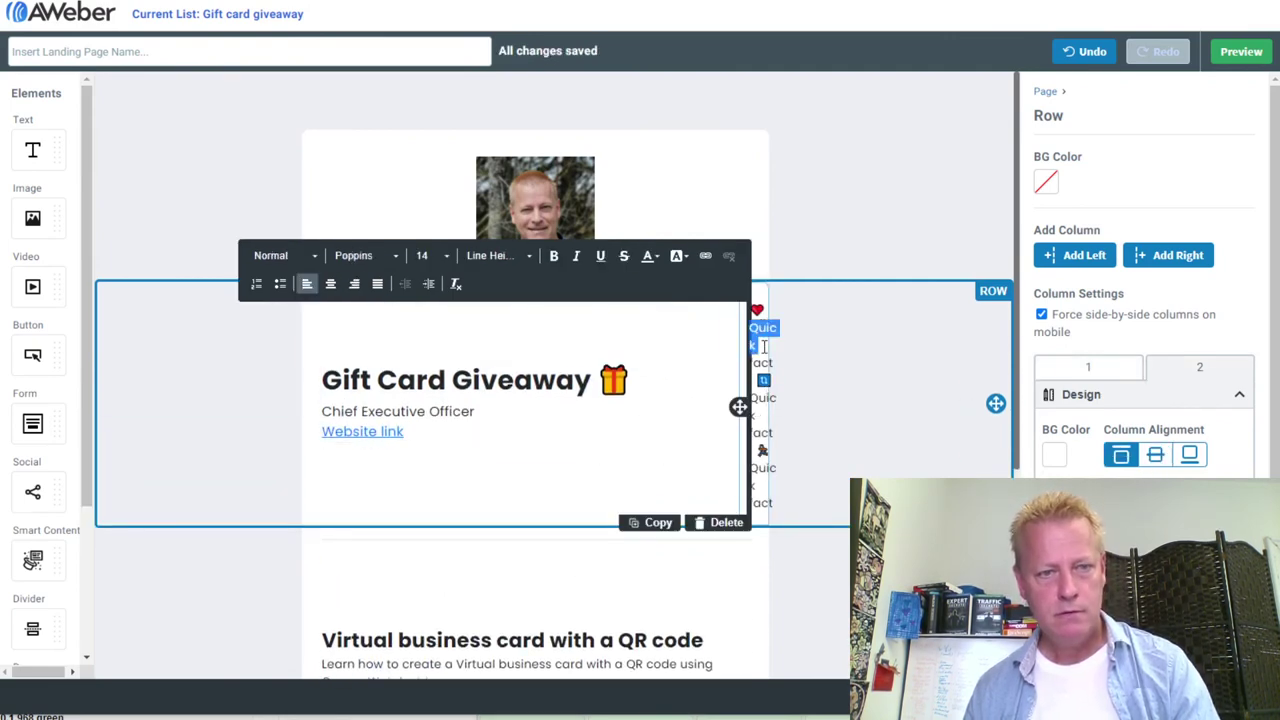
{"action": "key", "text": "ctrl+a"}
{"action": "key", "text": "Delete"}
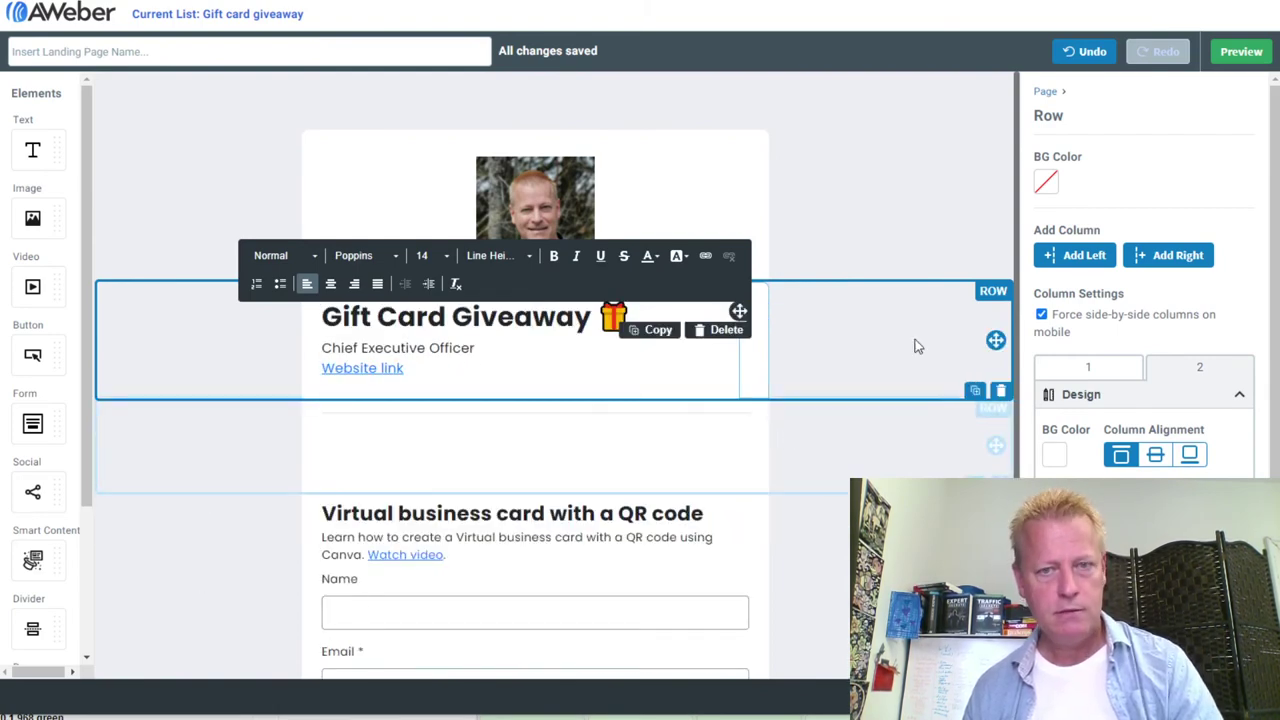
{"action": "left_click", "coordinate": [698, 204]}
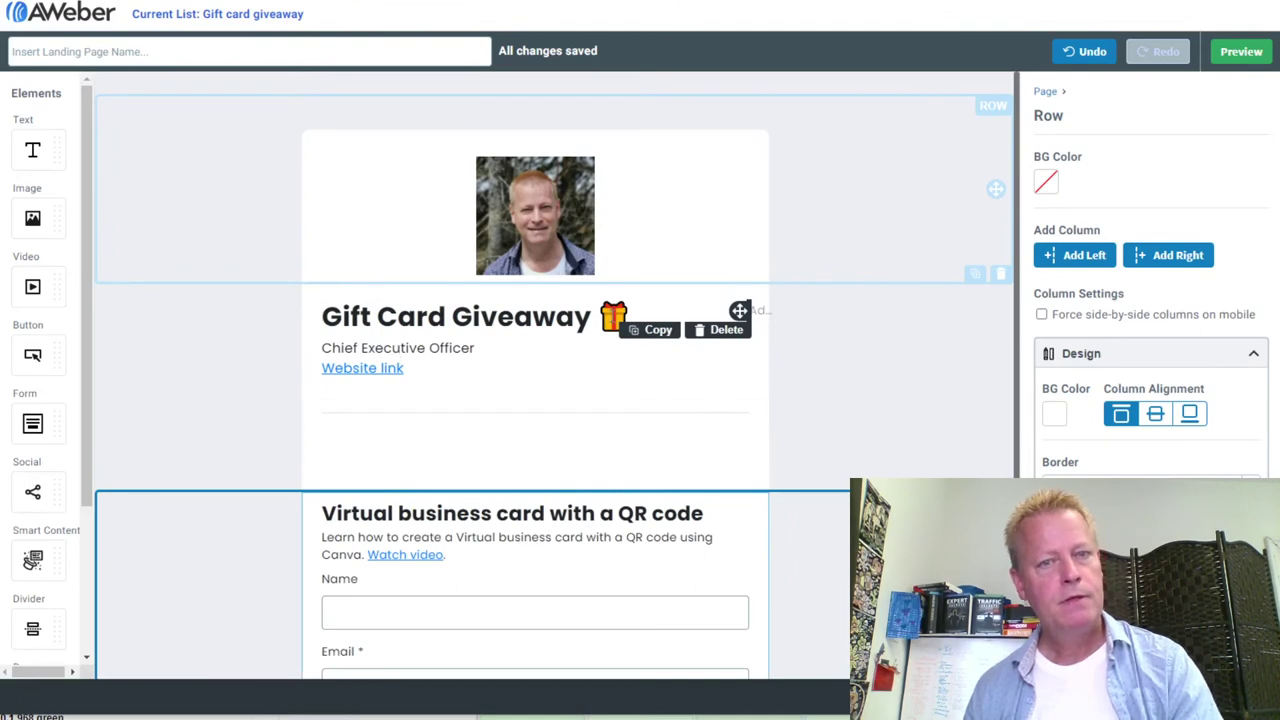
Center-align the Gift Card Giveaway heading, subtitle and website link
{"action": "left_click", "coordinate": [368, 348]}
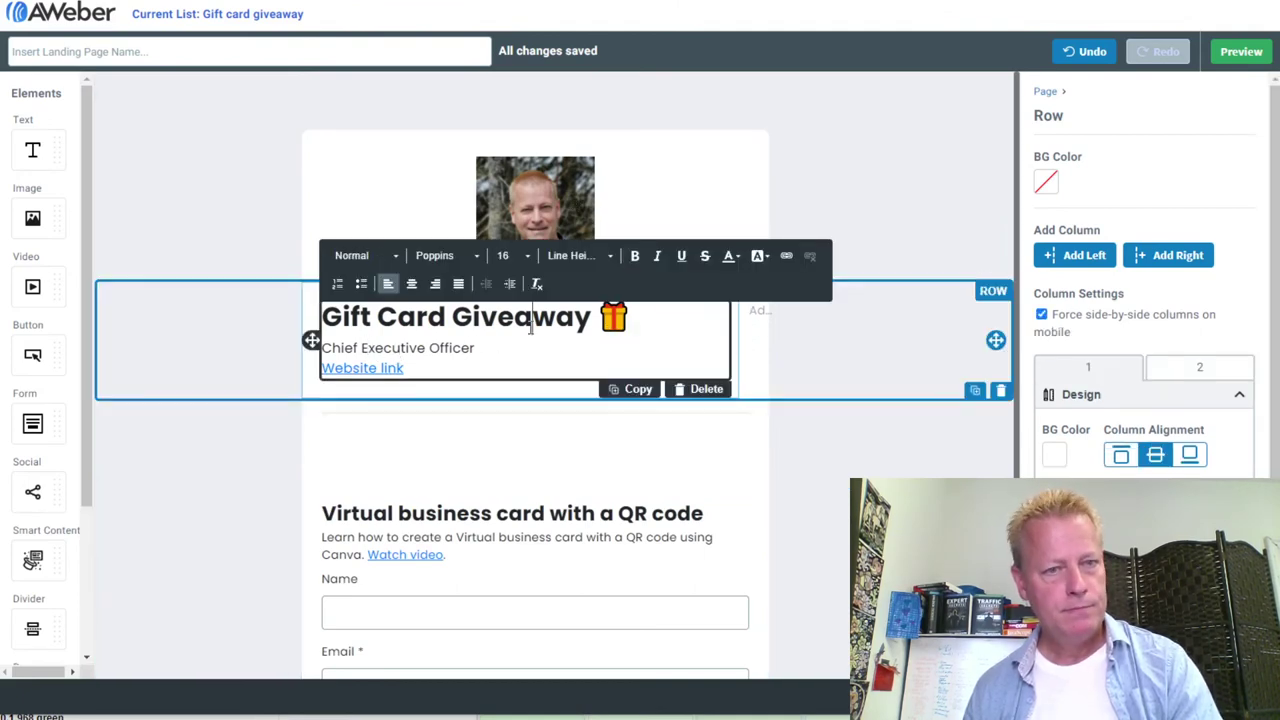
{"action": "left_click", "coordinate": [533, 320]}
{"action": "left_click", "coordinate": [411, 285]}
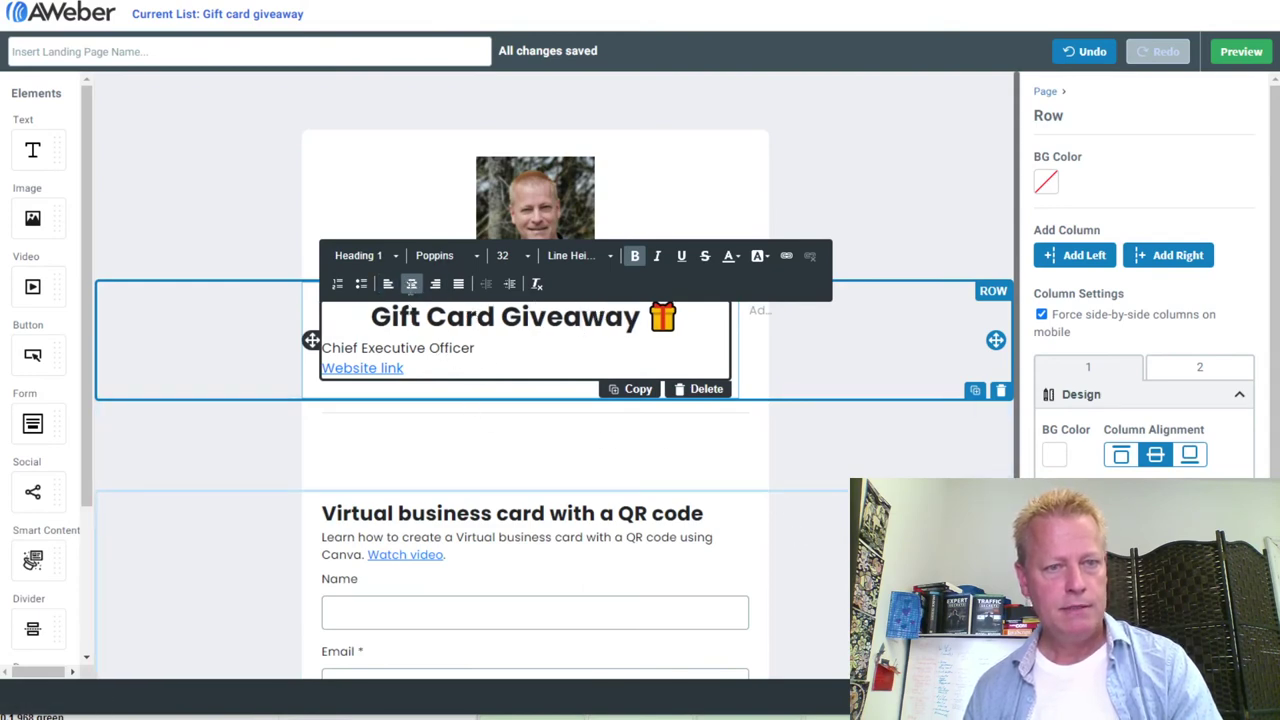
{"action": "left_click", "coordinate": [446, 347]}
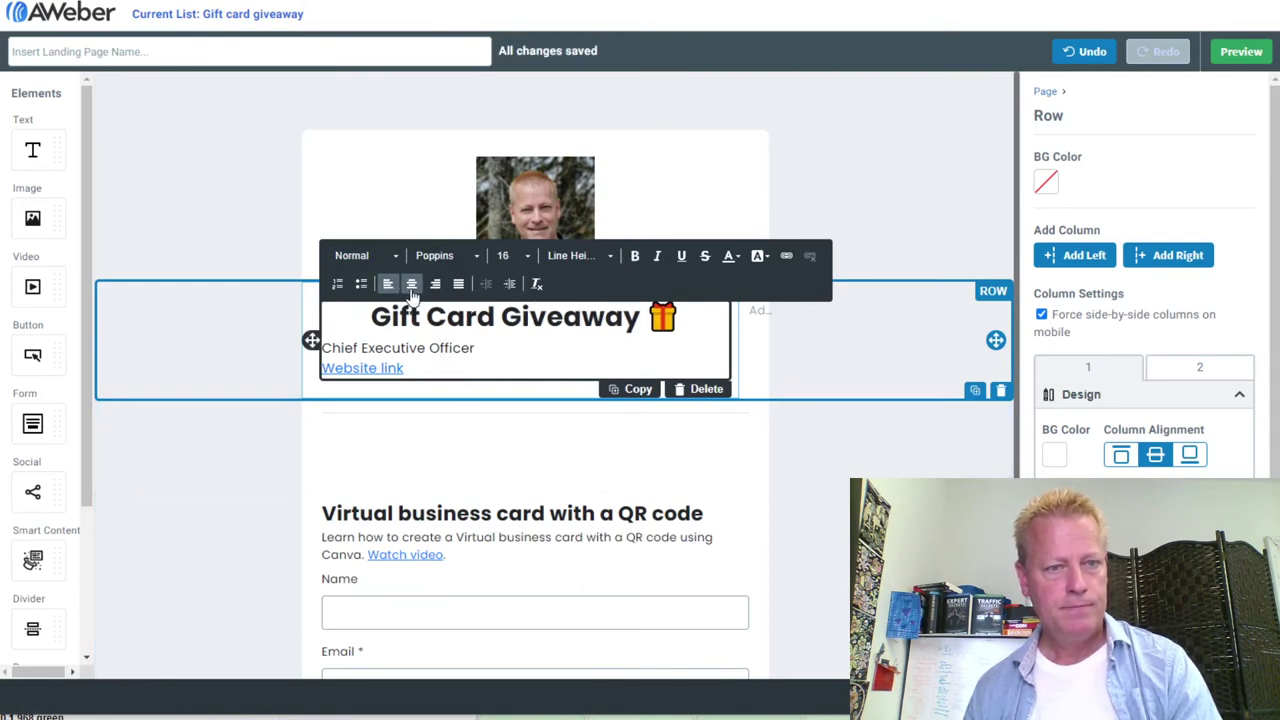
{"action": "left_click", "coordinate": [411, 284]}
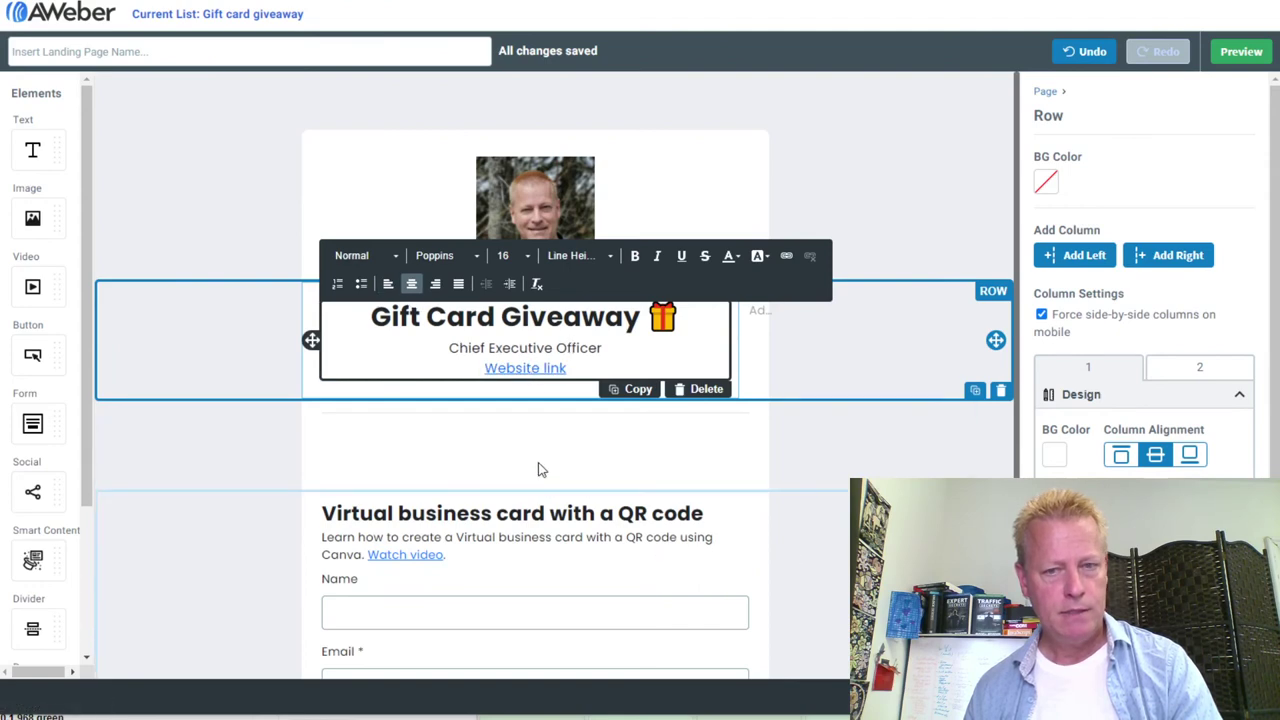
{"action": "left_click", "coordinate": [667, 535]}
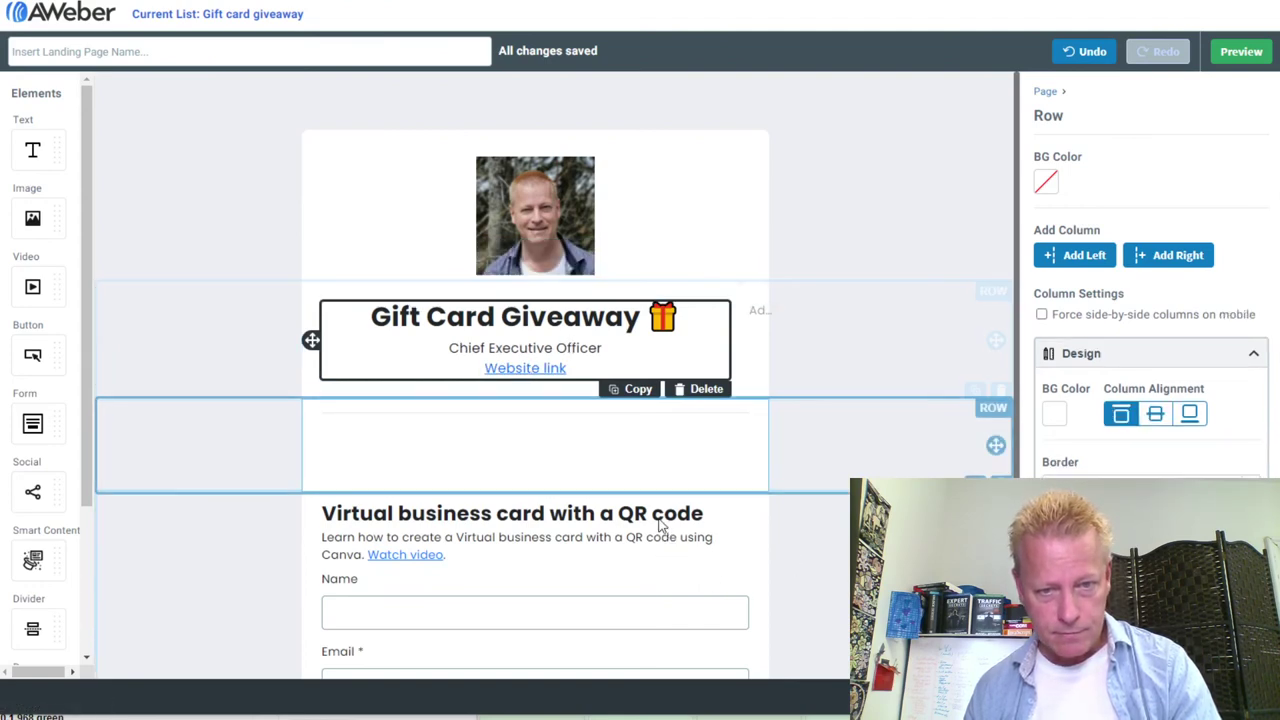
{"action": "left_click", "coordinate": [619, 515]}
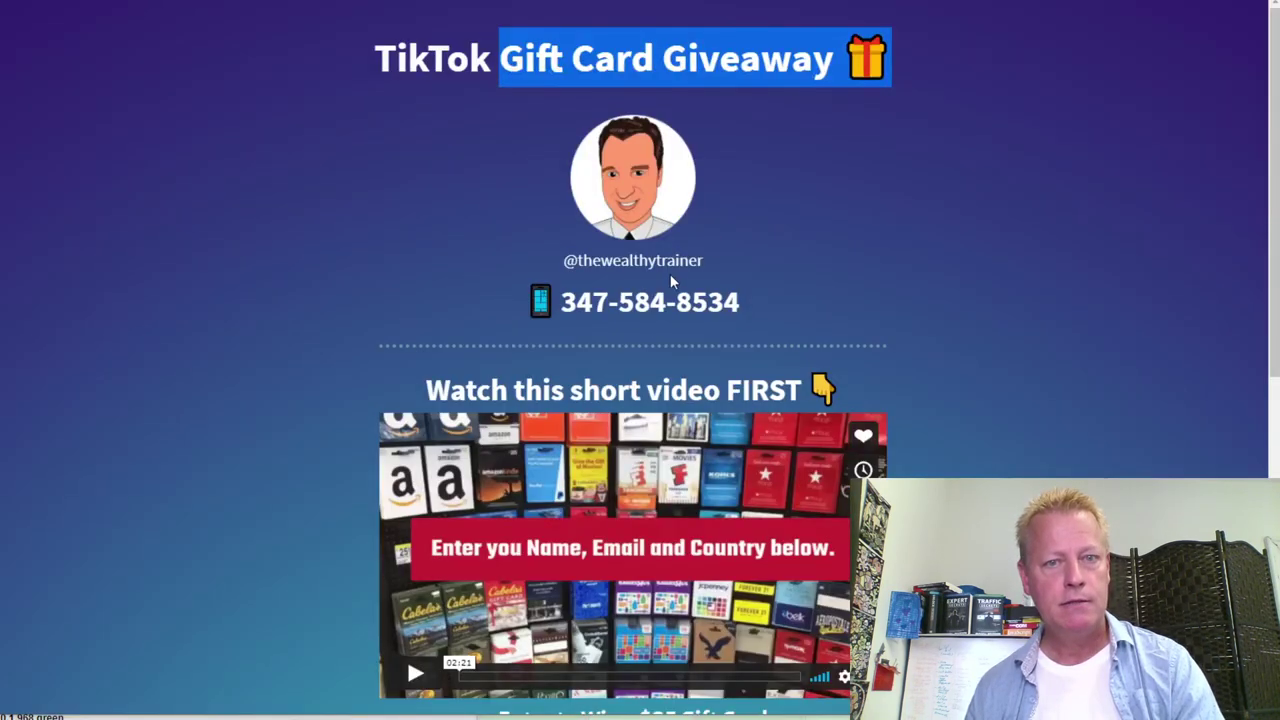
Deselect the highlighted title on the TikTok Gift Card Giveaway reference page
{"action": "left_click", "coordinate": [464, 64]}
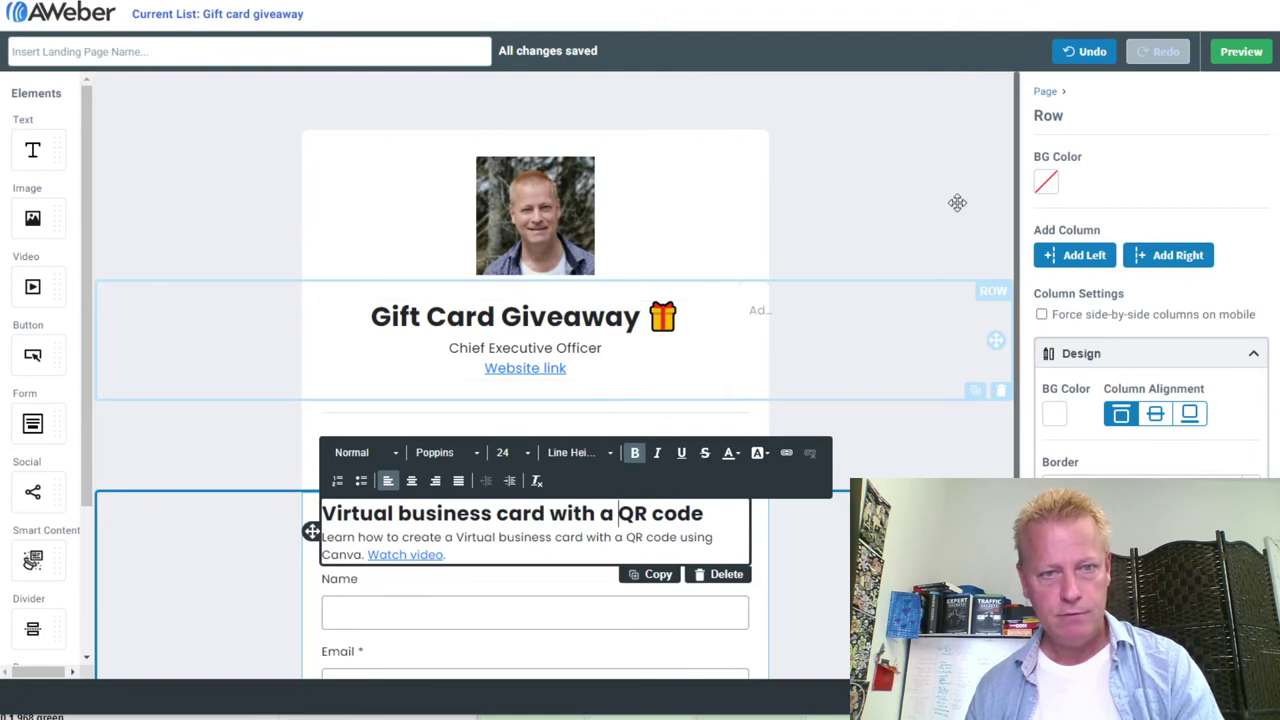
Move the Gift Card Giveaway row above the headshot photo at the top of the page
{"action": "left_click_drag", "start_coordinate": [826, 158], "coordinate": [758, 125]}
{"action": "mouse_move", "coordinate": [804, 300]}
{"action": "left_mouse_down"}
{"action": "mouse_move", "coordinate": [817, 304]}
{"action": "mouse_move", "coordinate": [817, 283]}
{"action": "left_mouse_up"}
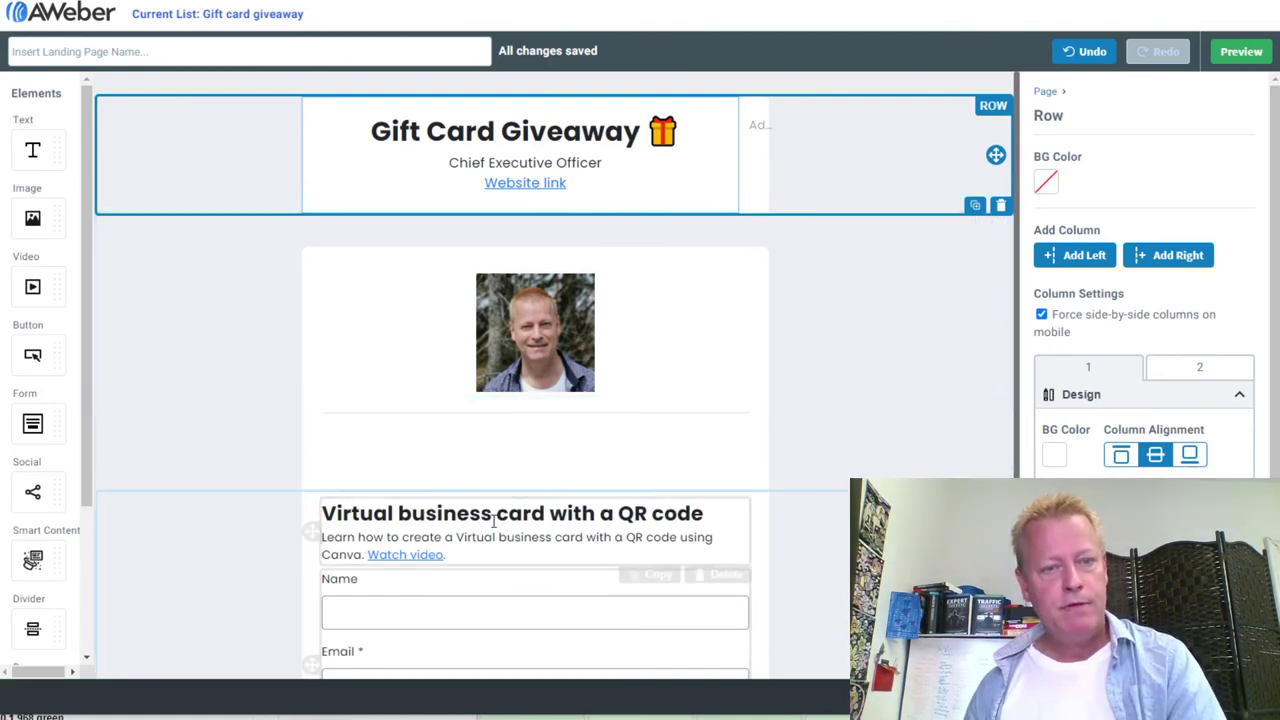
{"action": "left_click", "coordinate": [731, 474]}
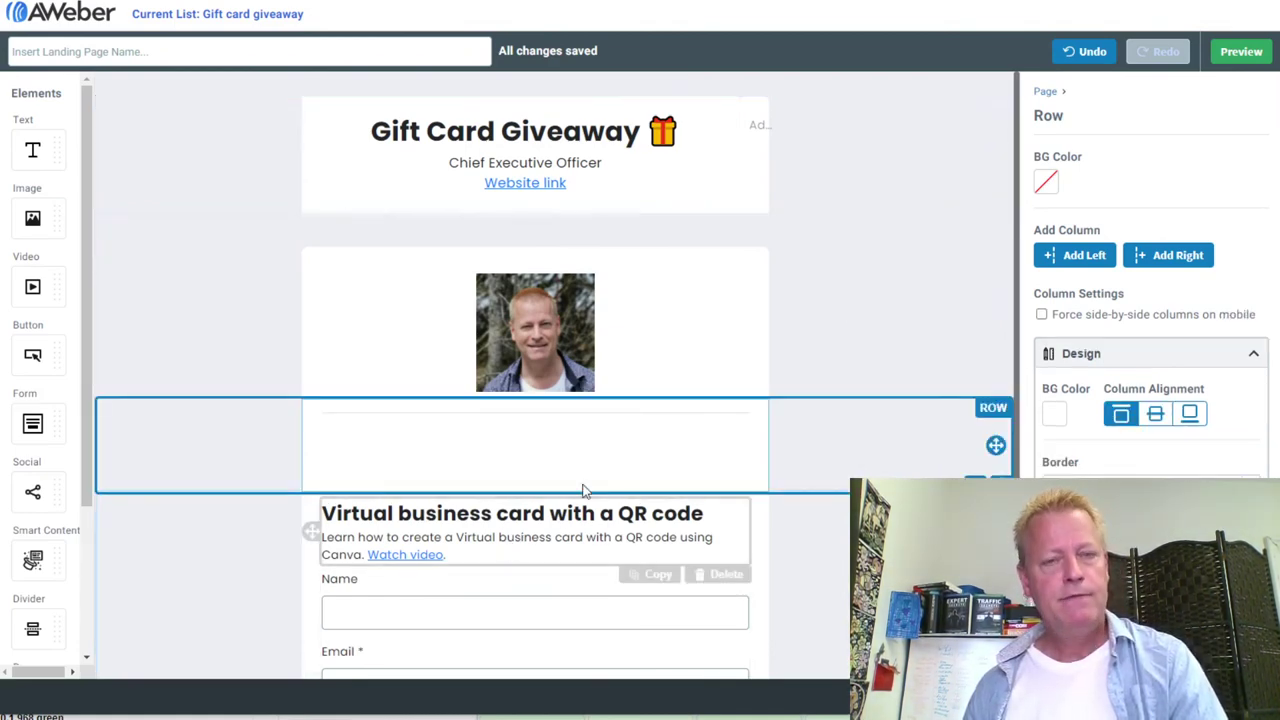
{"action": "scroll", "coordinate": [480, 551], "scroll_direction": "down", "scroll_amount": 2}
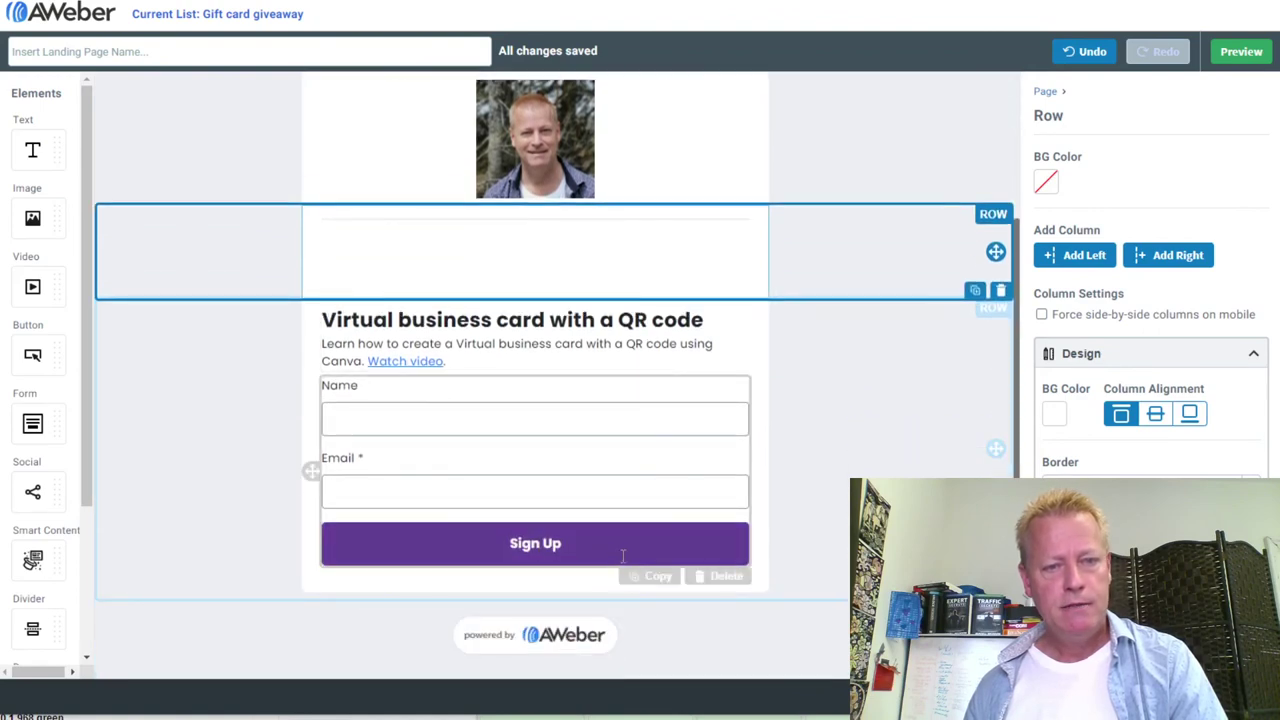
Change the Sign Up button label to 'Enter Giveaway Contest'
{"action": "left_click", "coordinate": [479, 539]}
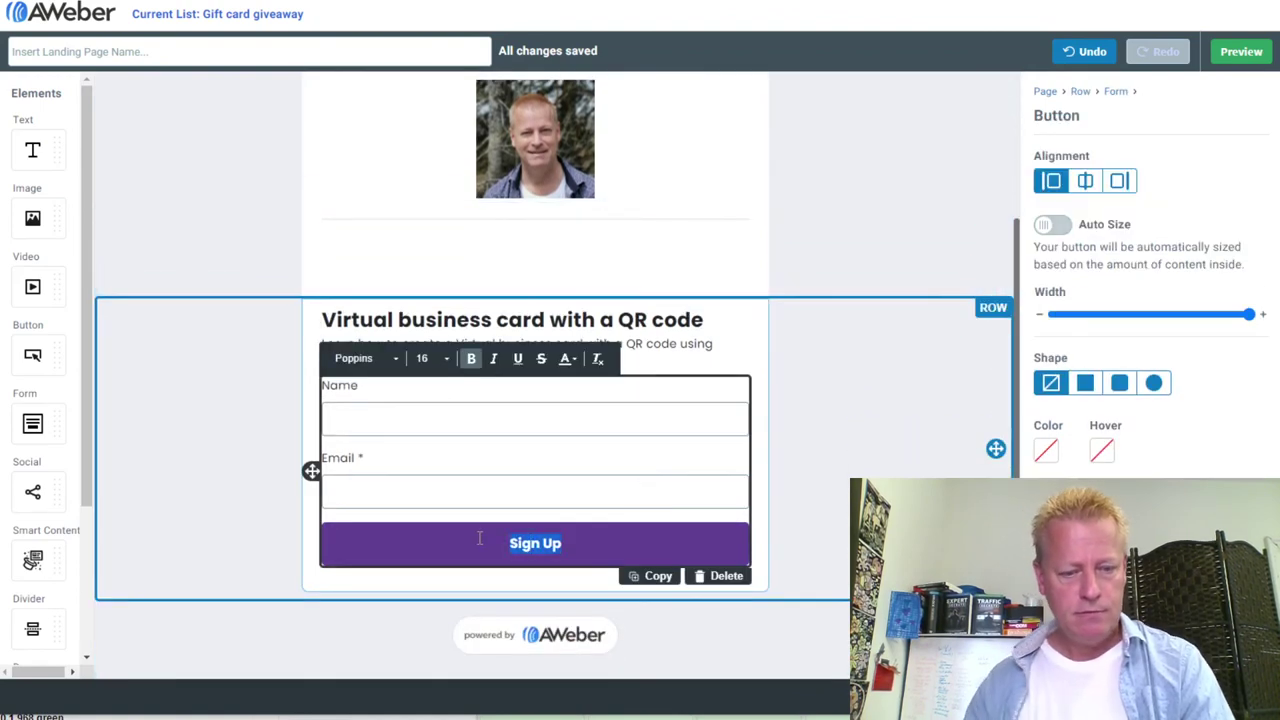
{"action": "key", "text": "BackSpace"}
{"action": "type", "text": "Enter"}
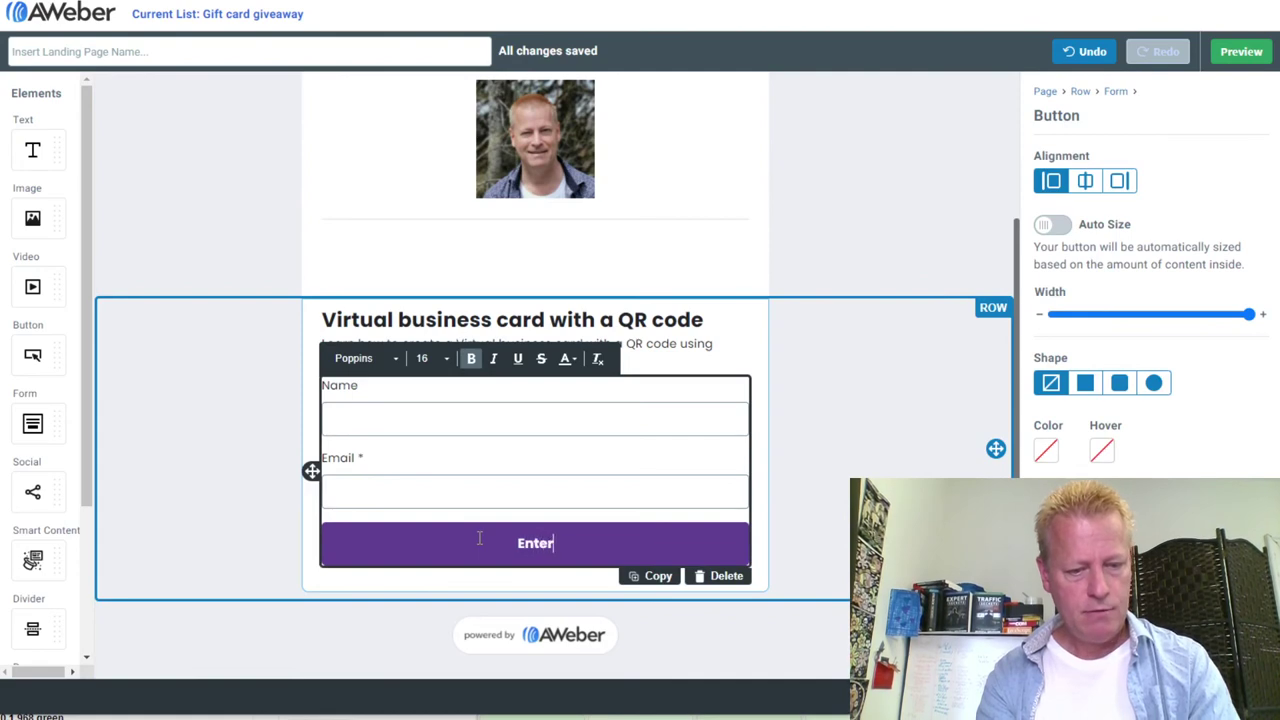
{"action": "type", "text": " give"}
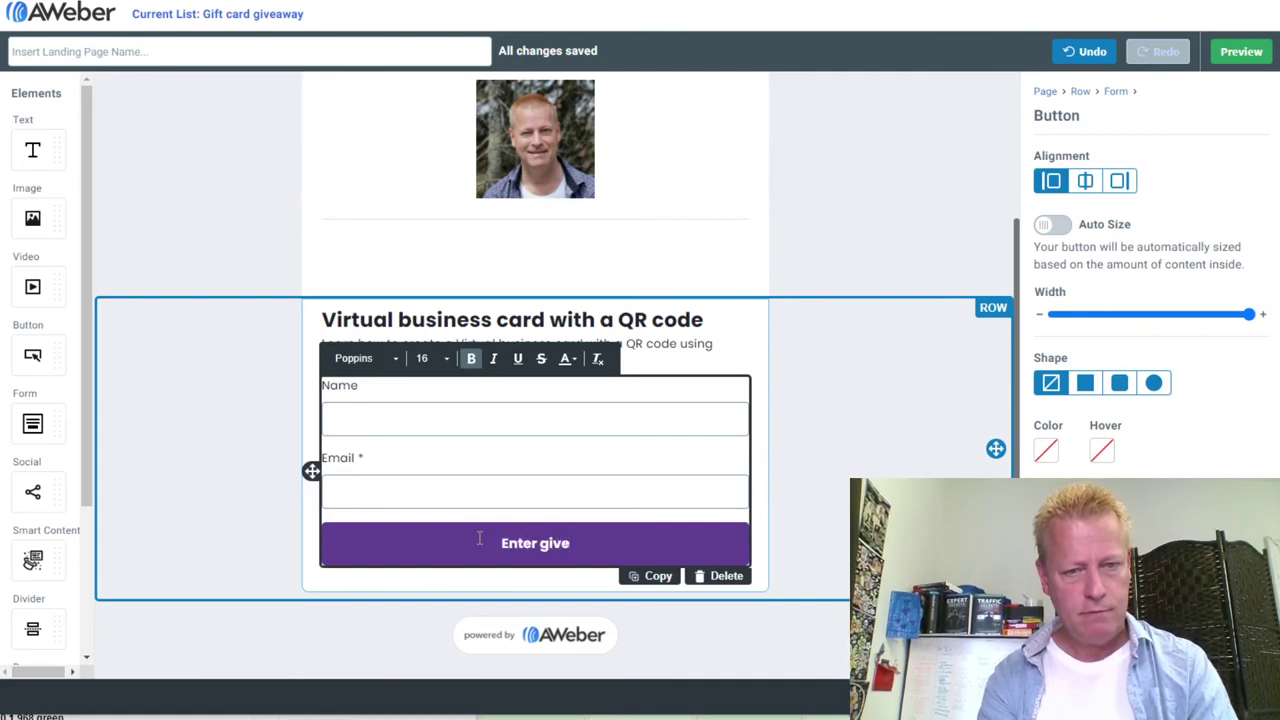
{"action": "key", "text": "BackSpace"}
{"action": "key", "text": "BackSpace"}
{"action": "key", "text": "BackSpace"}
{"action": "key", "text": "BackSpace"}
{"action": "type", "text": "Give"}
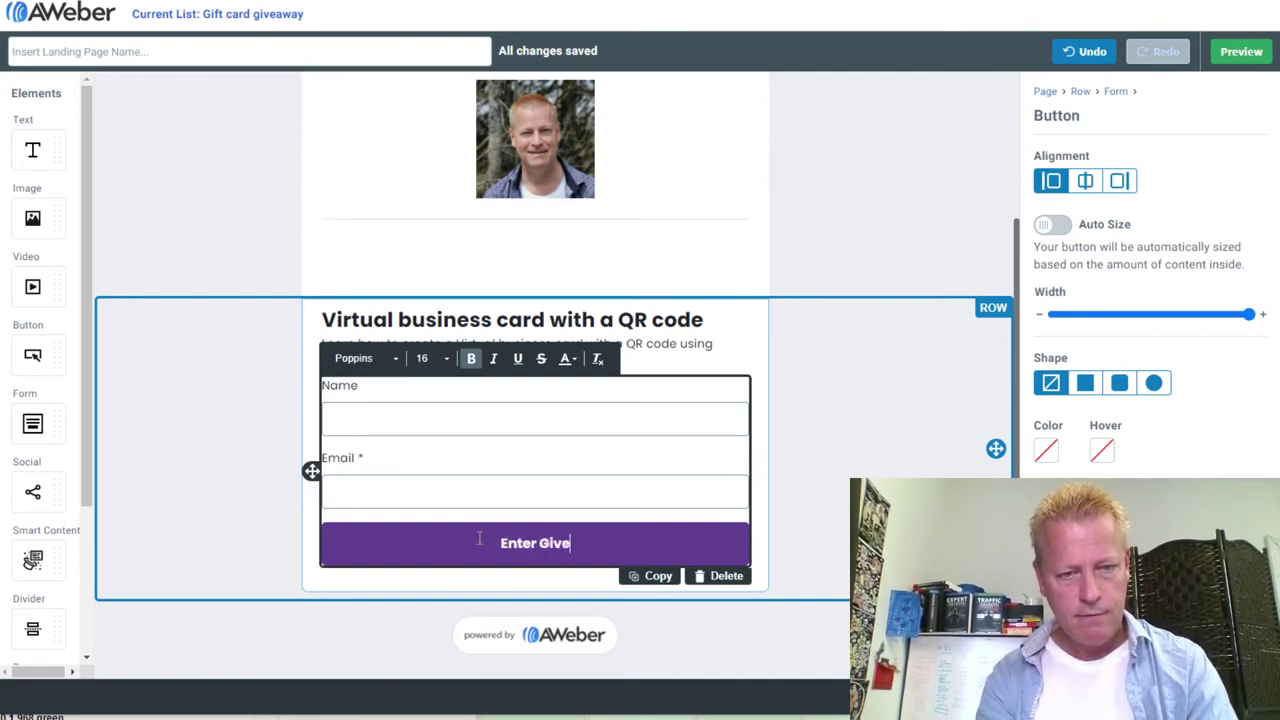
{"action": "type", "text": "away C"}
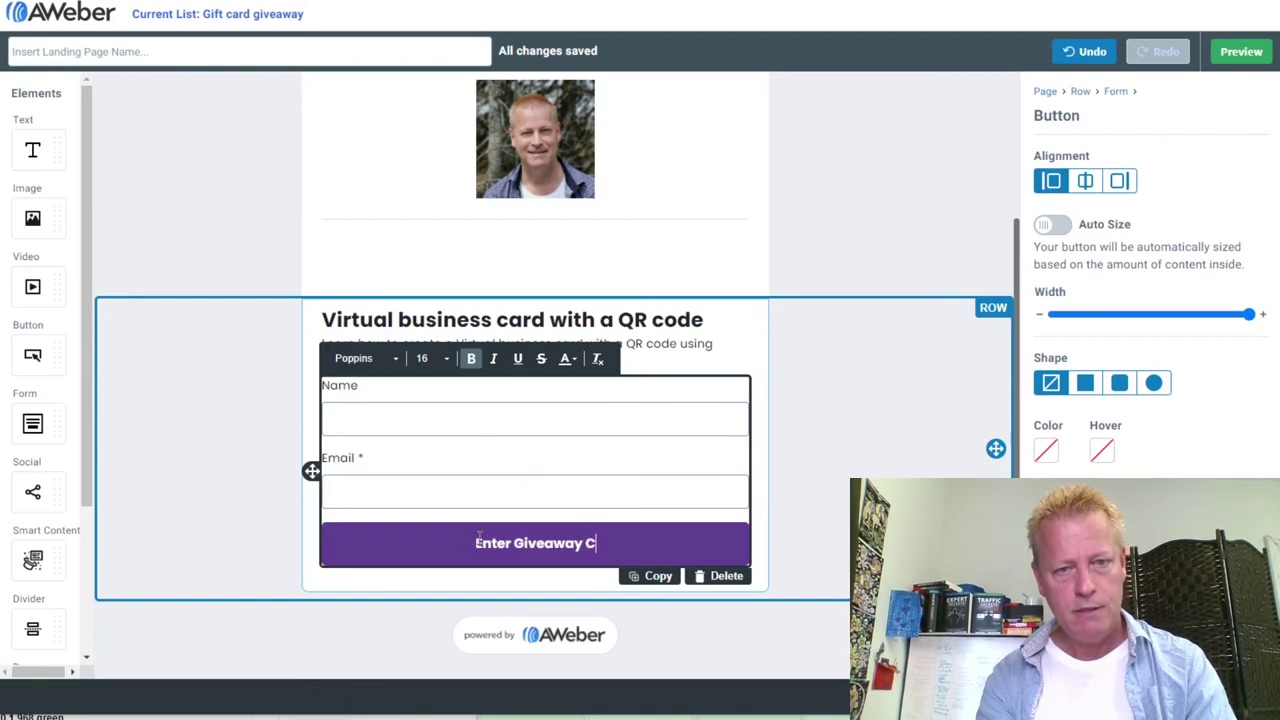
{"action": "type", "text": "ontest"}
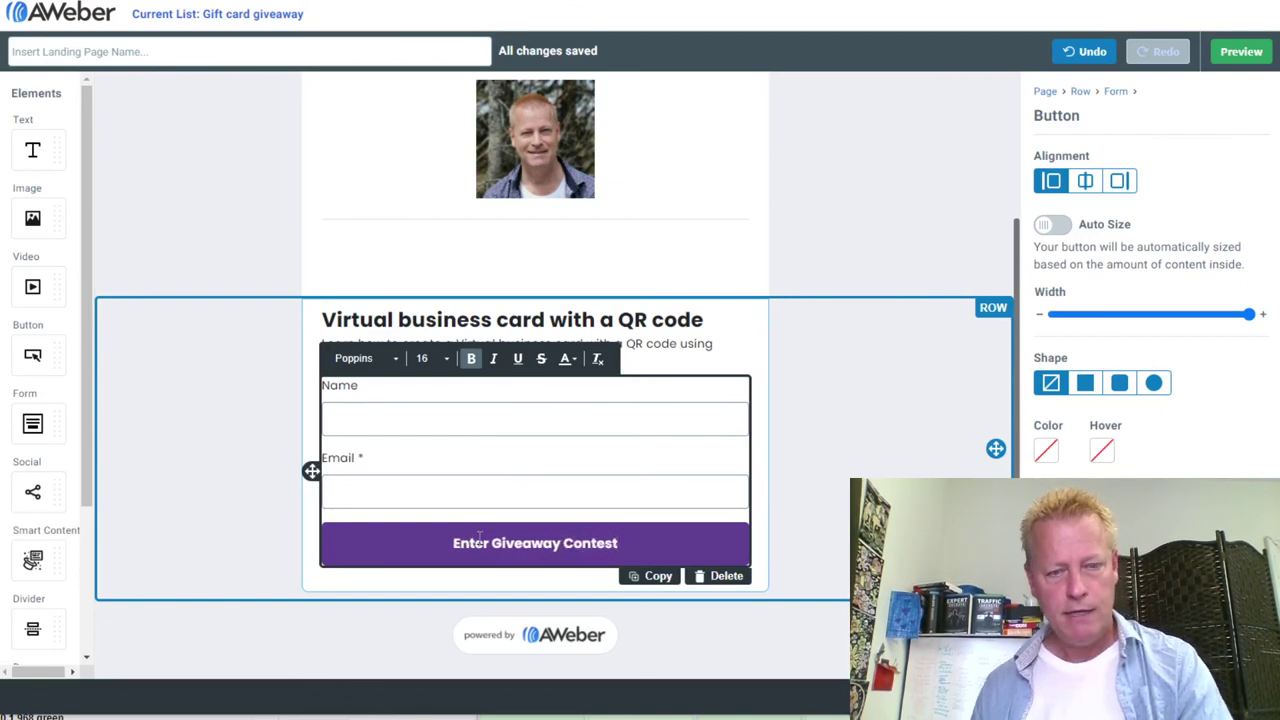
{"action": "key", "text": "Escape"}
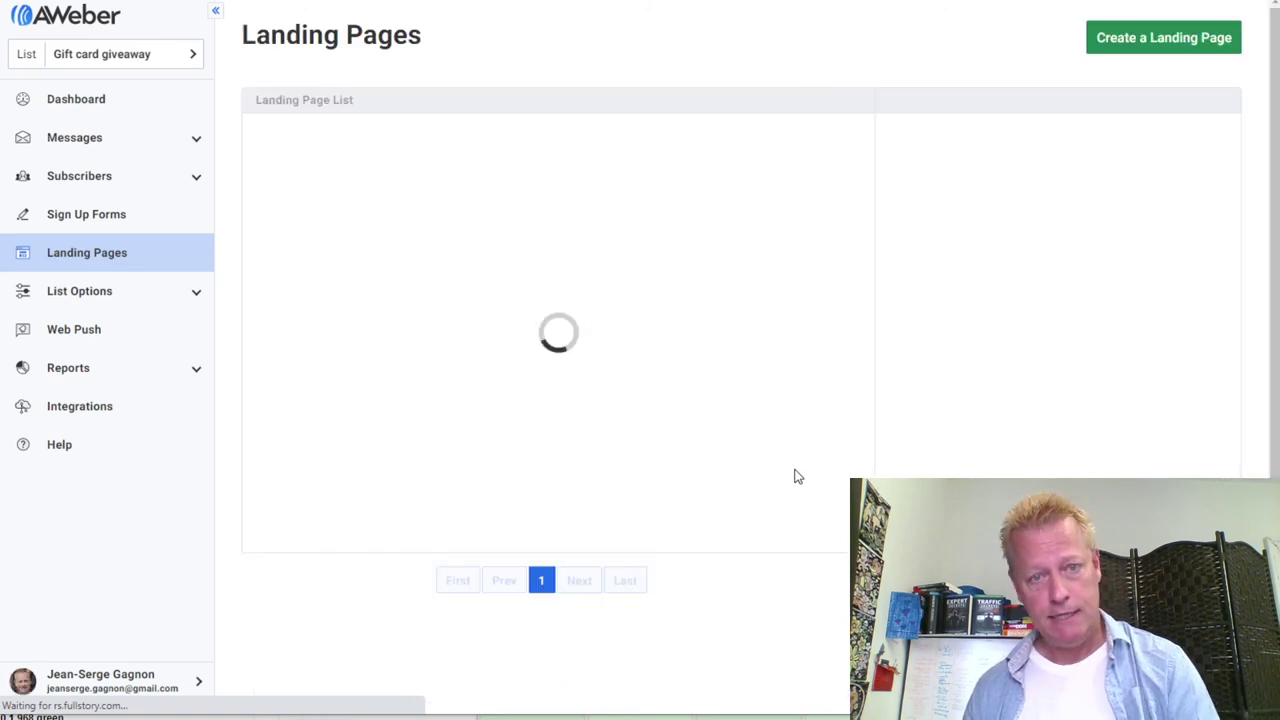
Publish the giveaway landing page and dismiss the page-is-live notice
{"action": "left_click", "coordinate": [820, 160]}
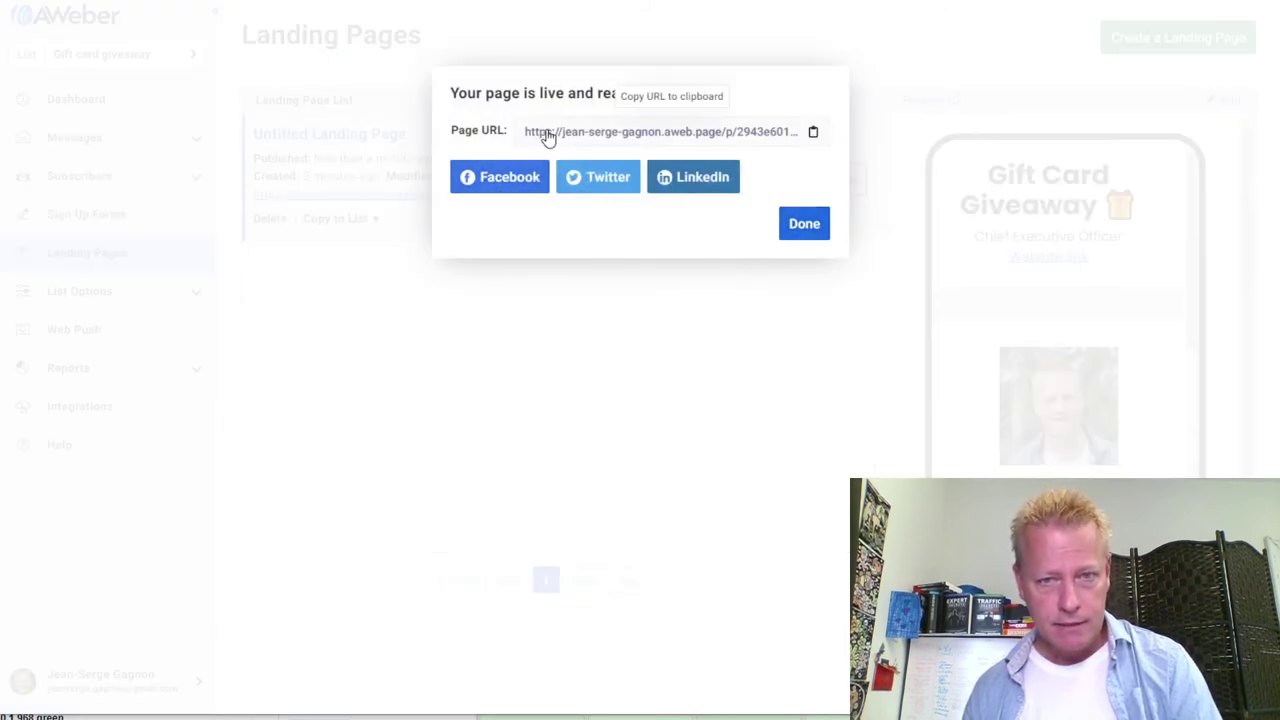
{"action": "left_click", "coordinate": [798, 232]}
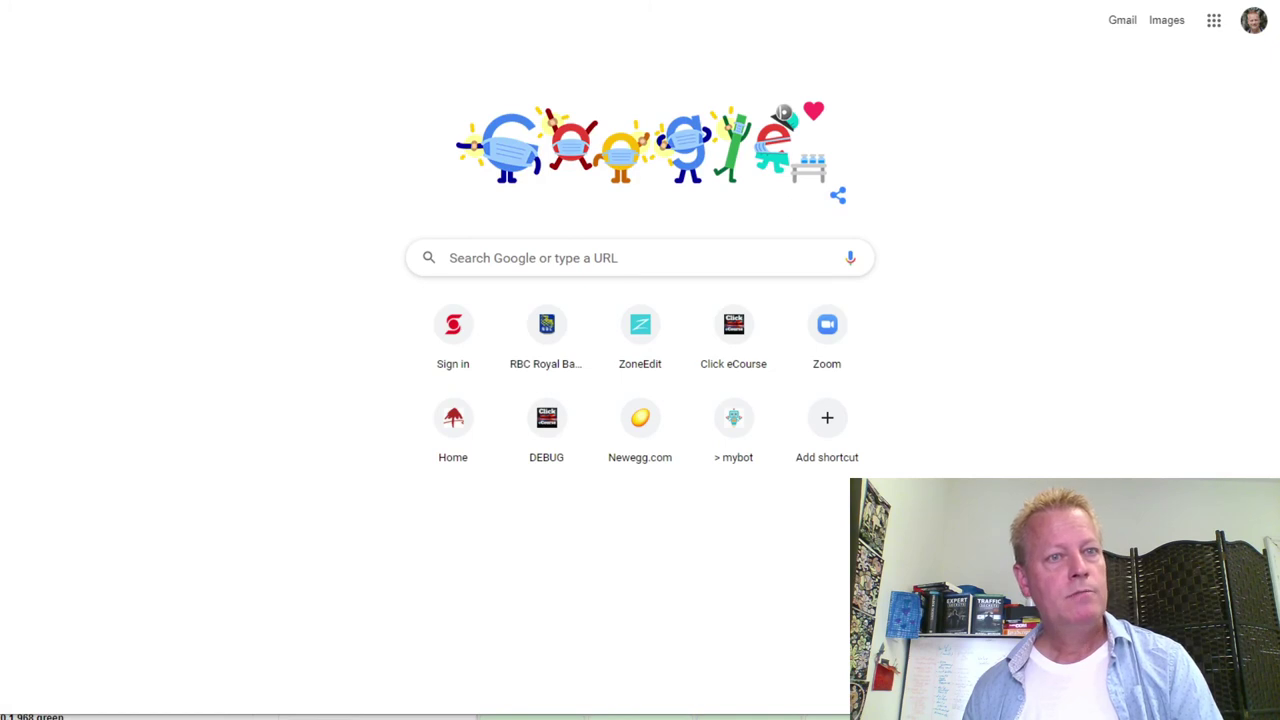
Log in to ZoneEdit from its bookmark and open DNS settings for jeansergegagnon.com
{"action": "left_click", "coordinate": [300, 0]}
{"action": "left_click", "coordinate": [306, 10]}
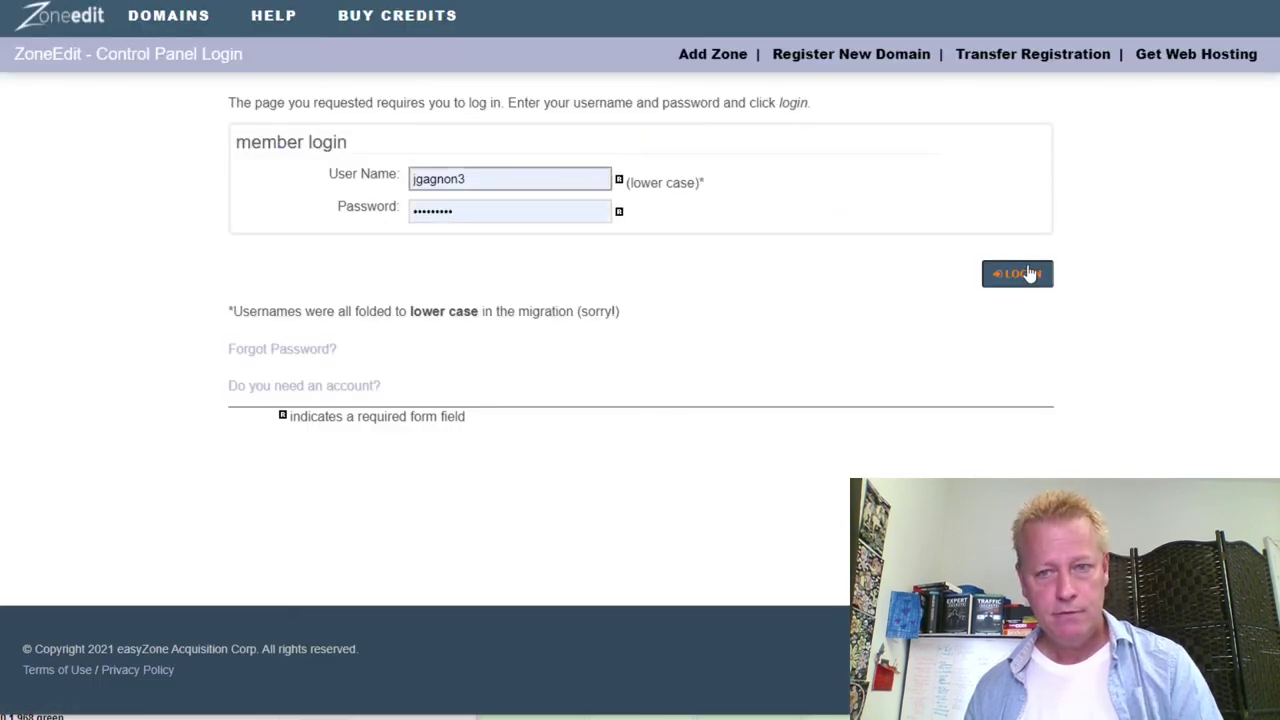
{"action": "left_click", "coordinate": [1030, 273]}
{"action": "scroll", "coordinate": [146, 440], "scroll_direction": "down", "scroll_amount": 4}
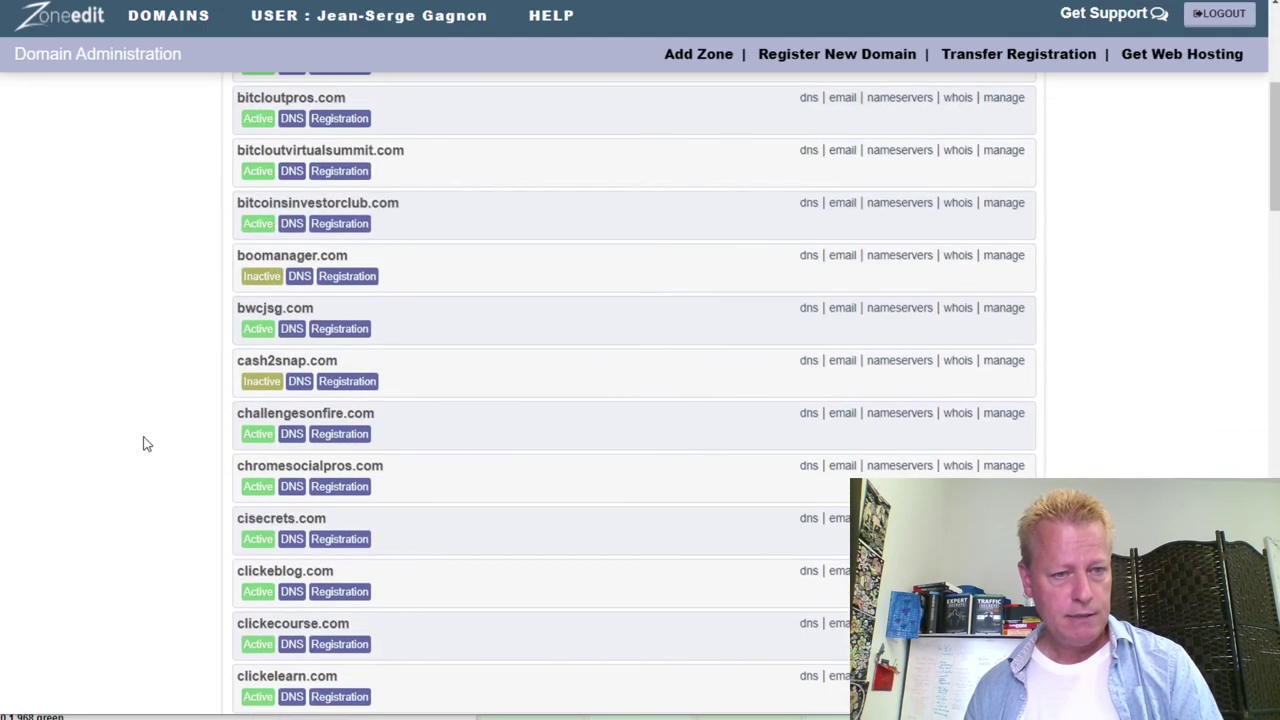
{"action": "scroll", "coordinate": [323, 451], "scroll_direction": "down", "scroll_amount": 11}
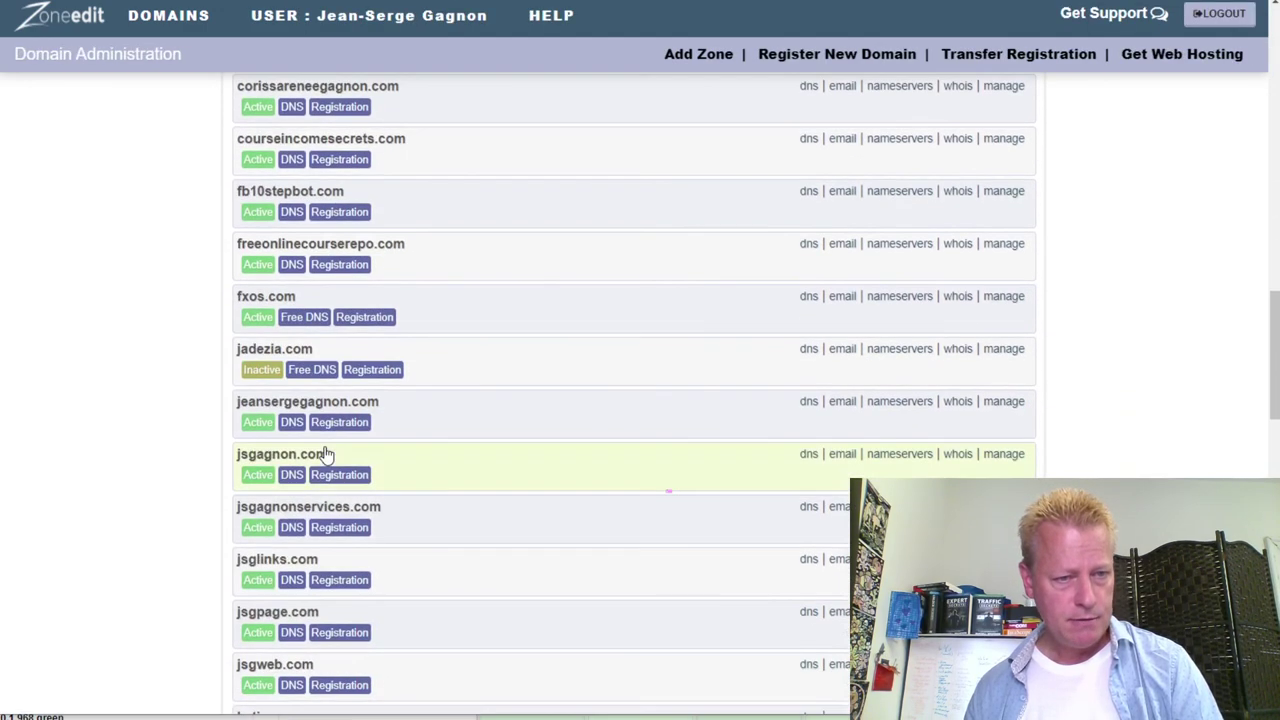
{"action": "left_click", "coordinate": [807, 402]}
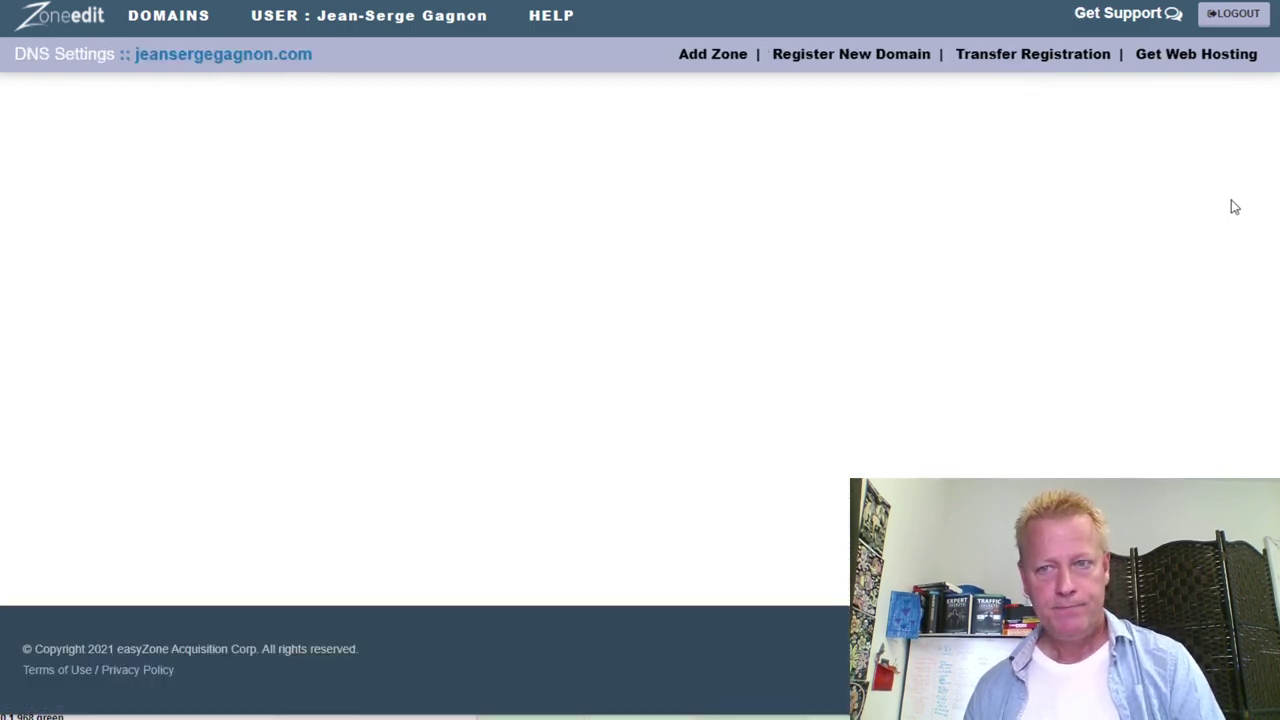
Add and confirm a 'giveaway' URL Redirect record pointing to the AWeber landing page URL
{"action": "left_click_drag", "start_coordinate": [1272, 24], "coordinate": [1255, 700]}
{"action": "scroll", "coordinate": [806, 374], "scroll_direction": "up", "scroll_amount": 10}
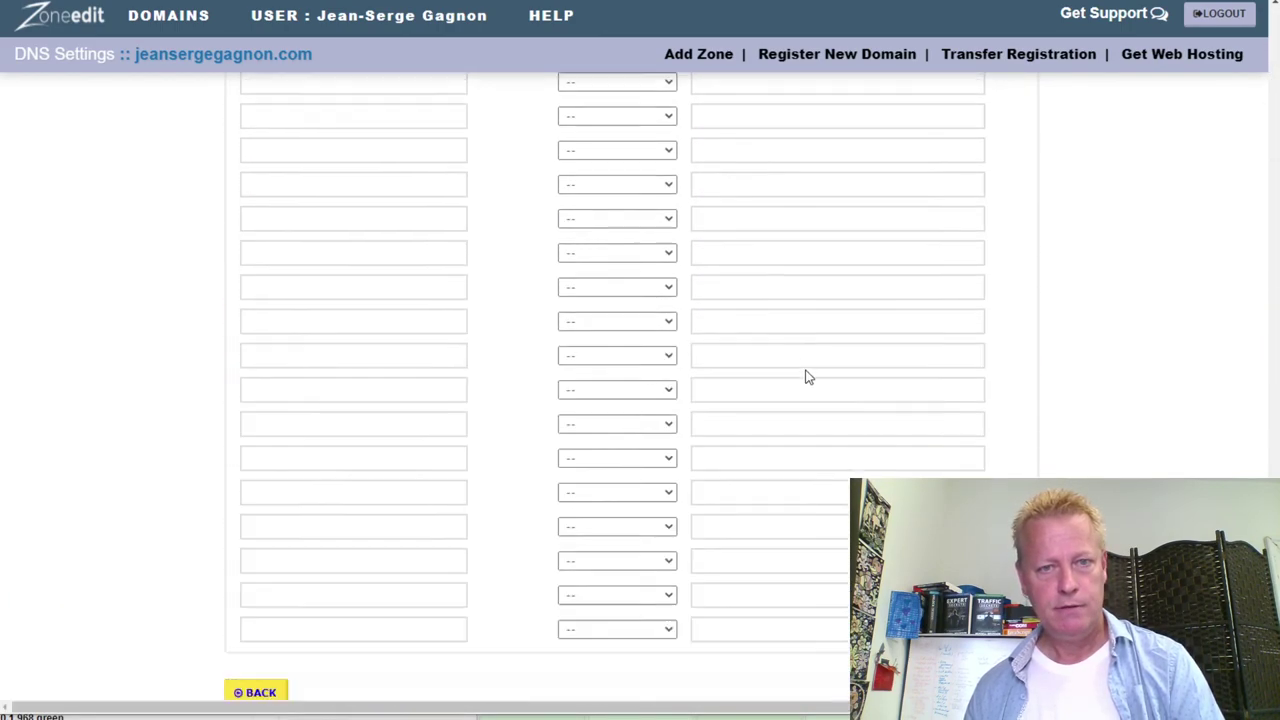
{"action": "left_click", "coordinate": [745, 323]}
{"action": "key", "text": "ctrl+v"}
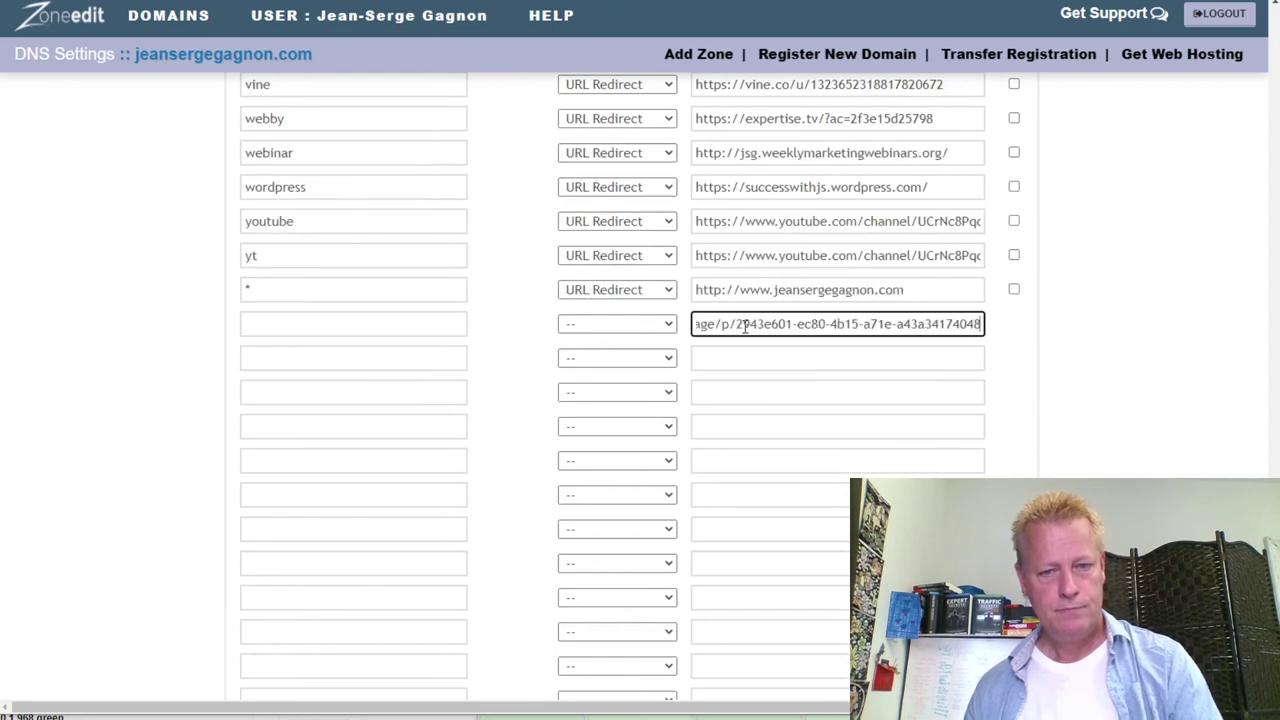
{"action": "left_click", "coordinate": [650, 323]}
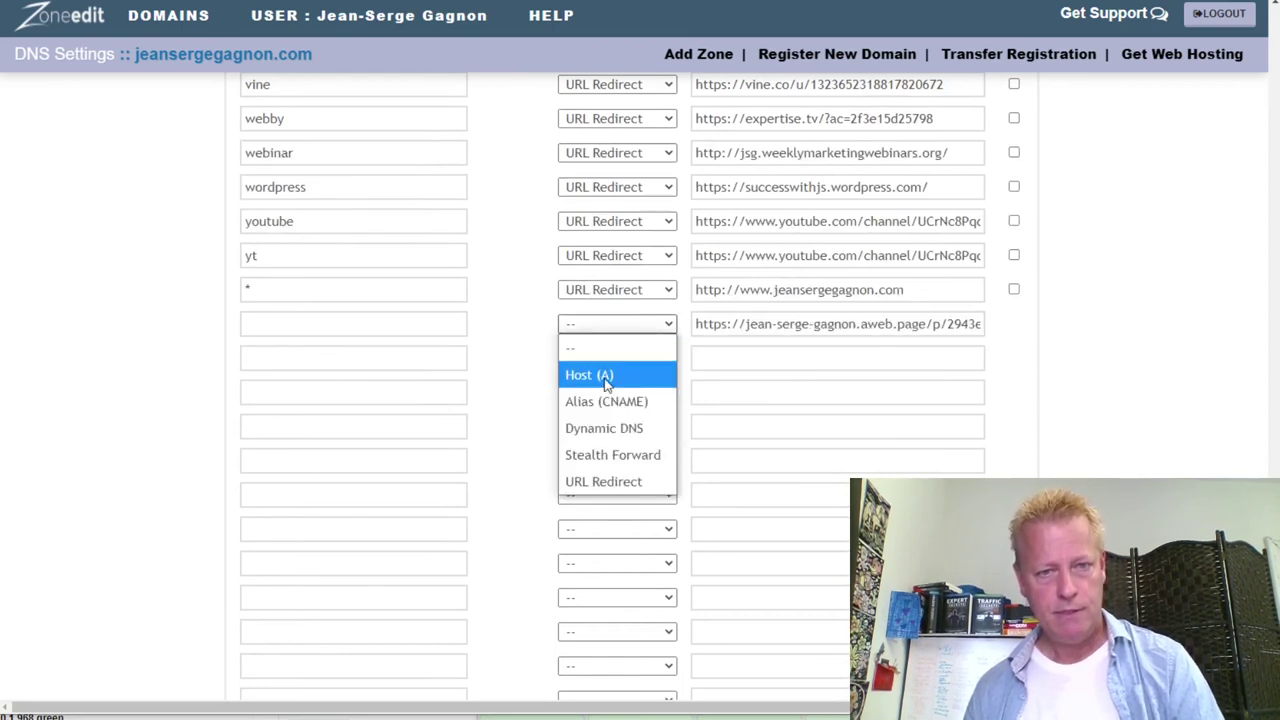
{"action": "left_click", "coordinate": [603, 481]}
{"action": "left_click", "coordinate": [371, 330]}
{"action": "type", "text": "giveaway"}
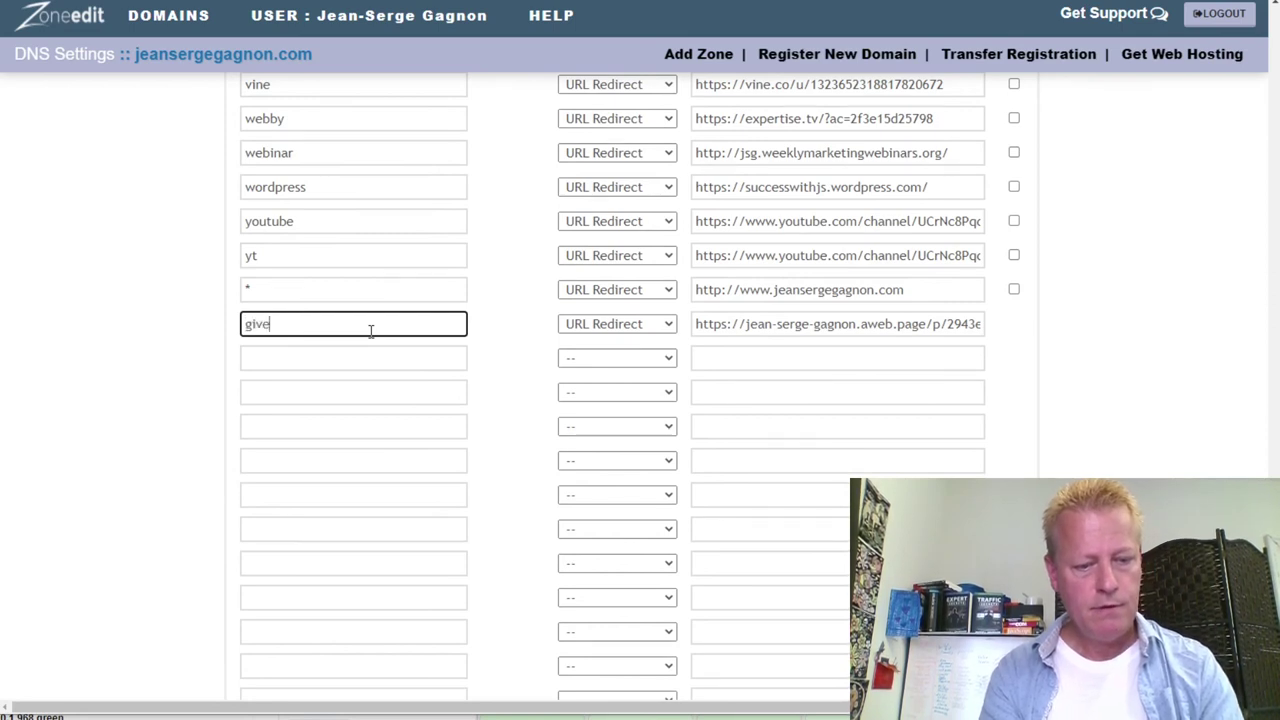
{"action": "left_click", "coordinate": [318, 358]}
{"action": "scroll", "coordinate": [640, 400], "scroll_direction": "down", "scroll_amount": 5}
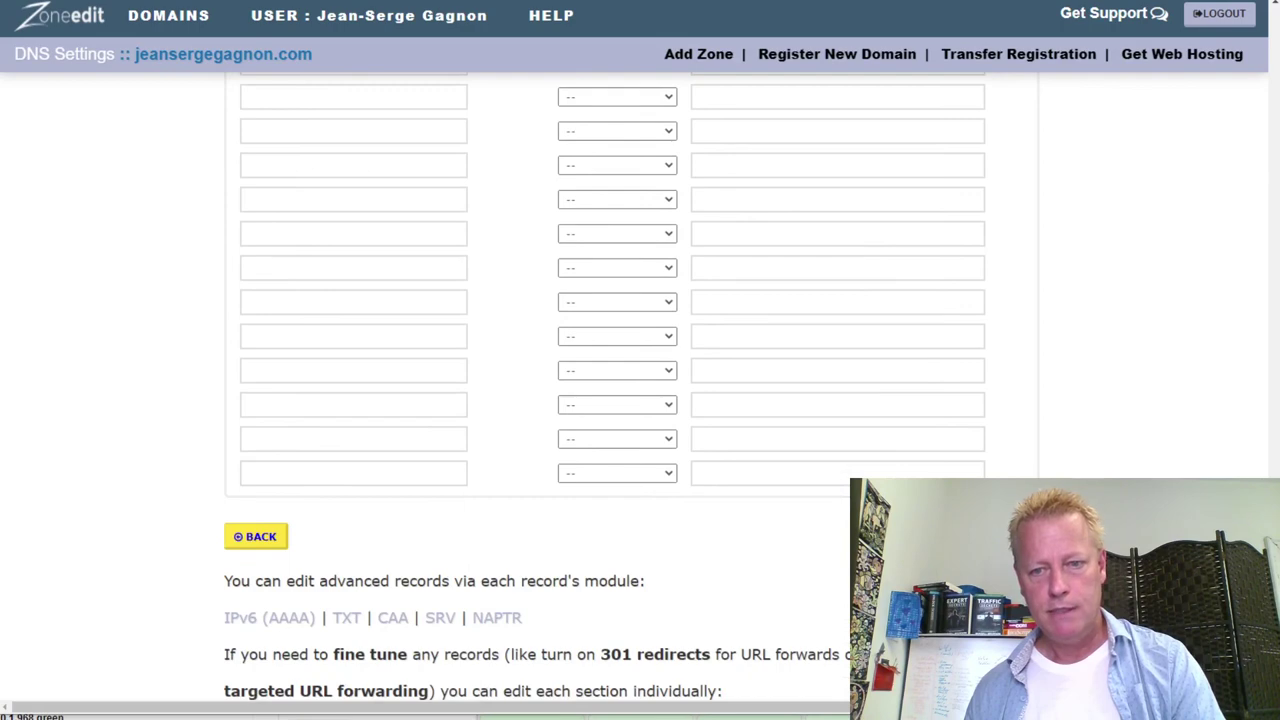
{"action": "key", "text": "Return"}
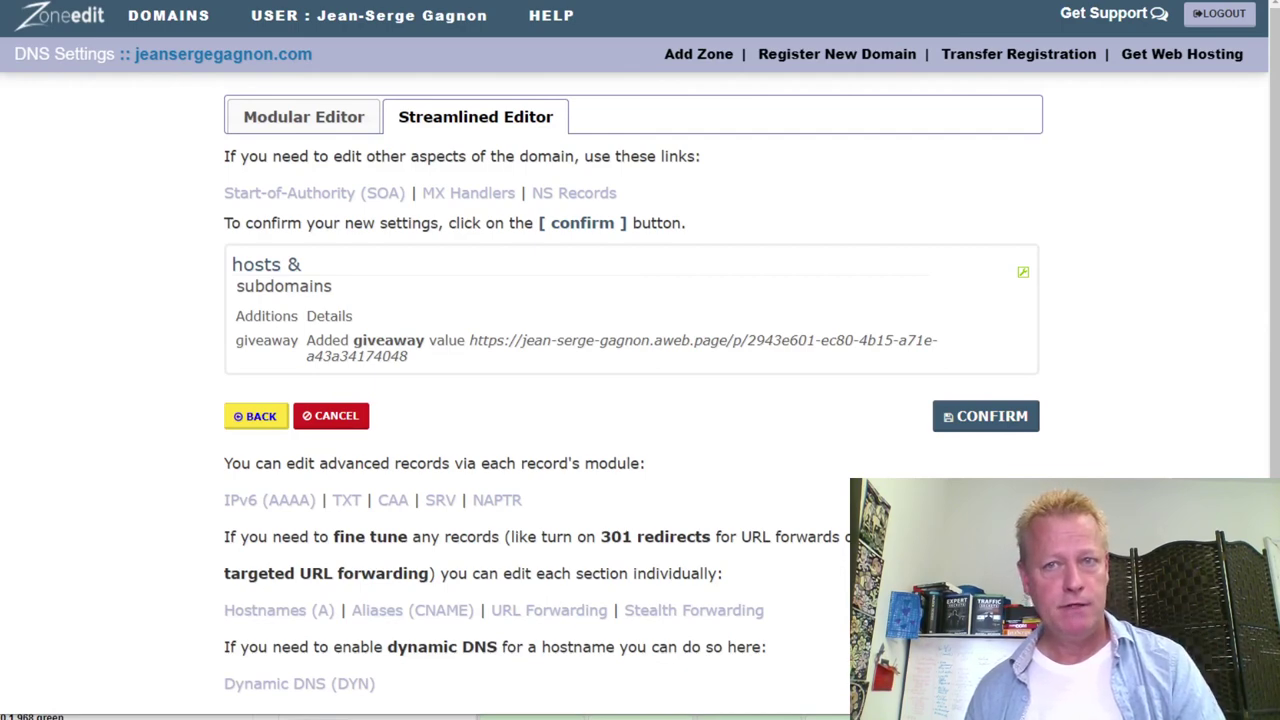
{"action": "key", "text": "ctrl+t"}
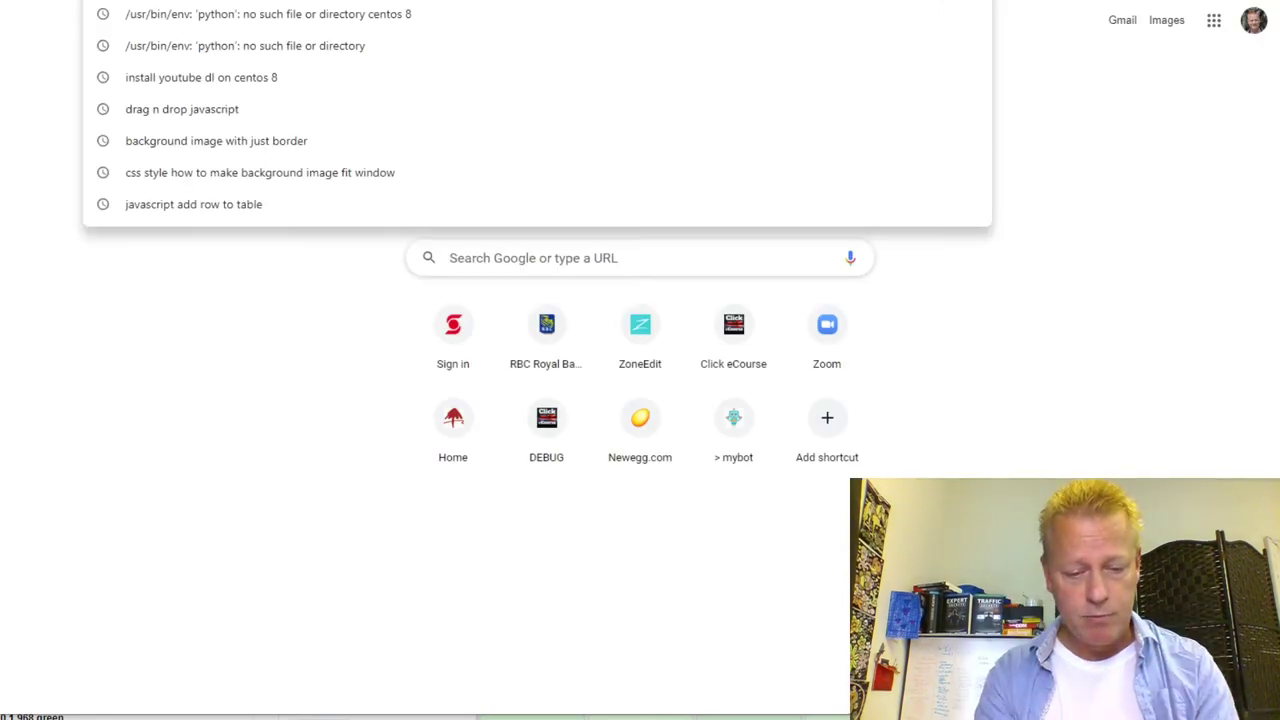
{"action": "type", "text": "giv"}
{"action": "key", "text": "Escape"}
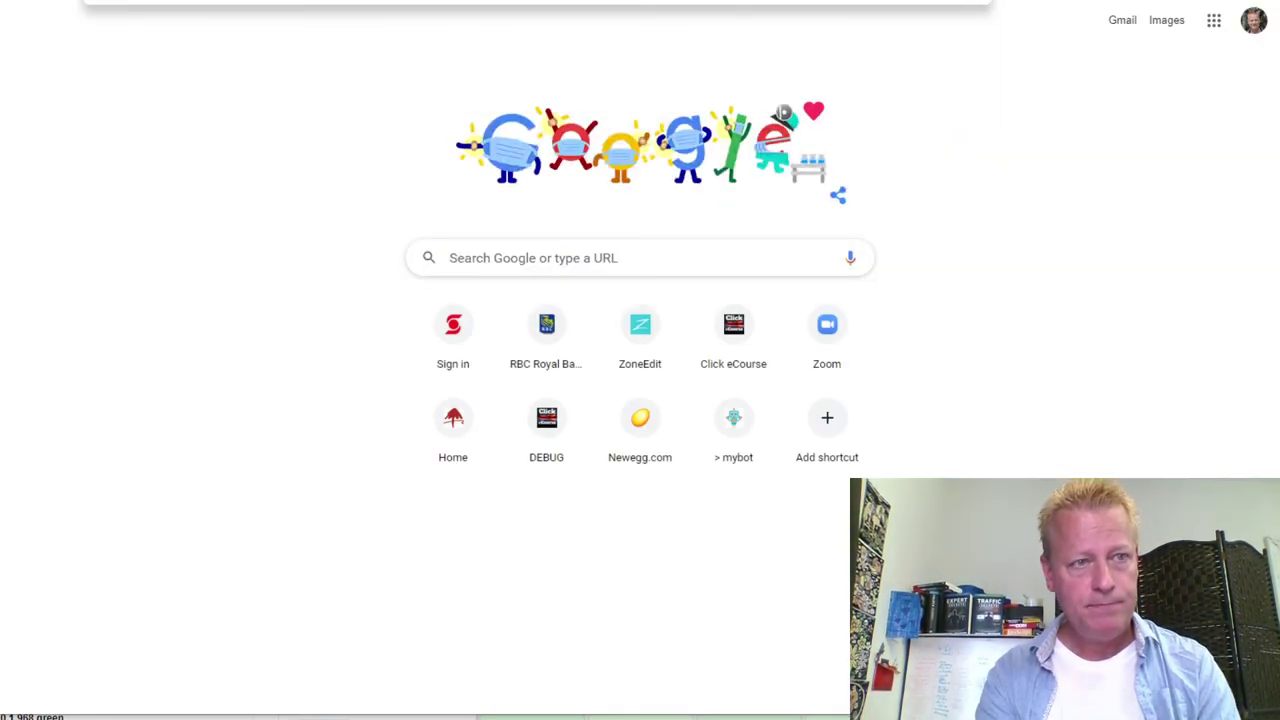
{"action": "type", "text": "e"}
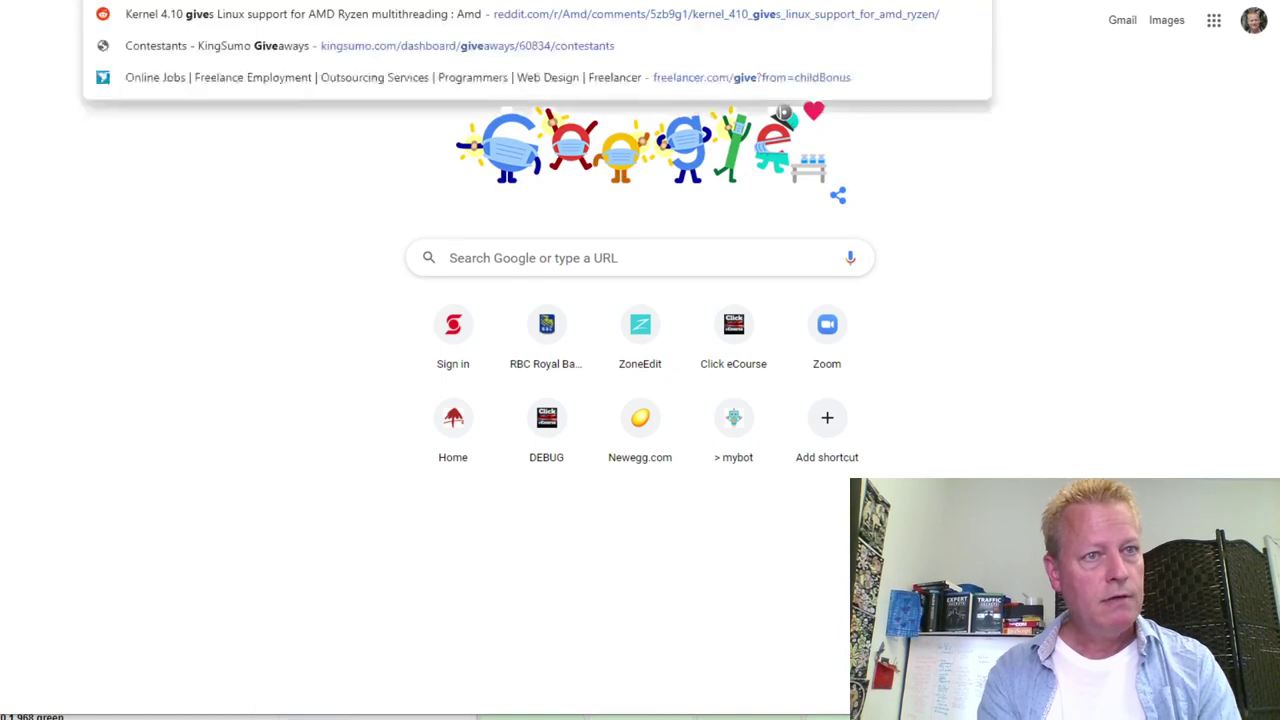
{"action": "type", "text": "away"}
{"action": "key", "text": "Escape"}
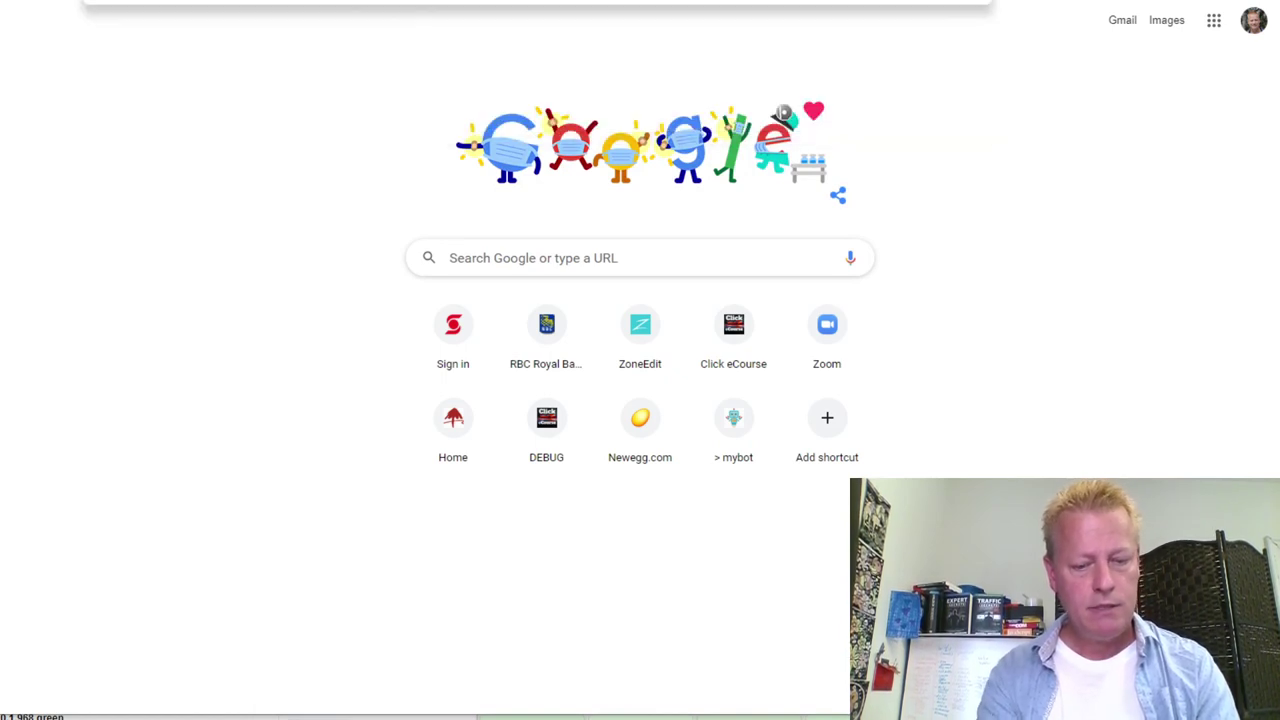
{"action": "type", "text": "page"}
{"action": "key", "text": "Escape"}
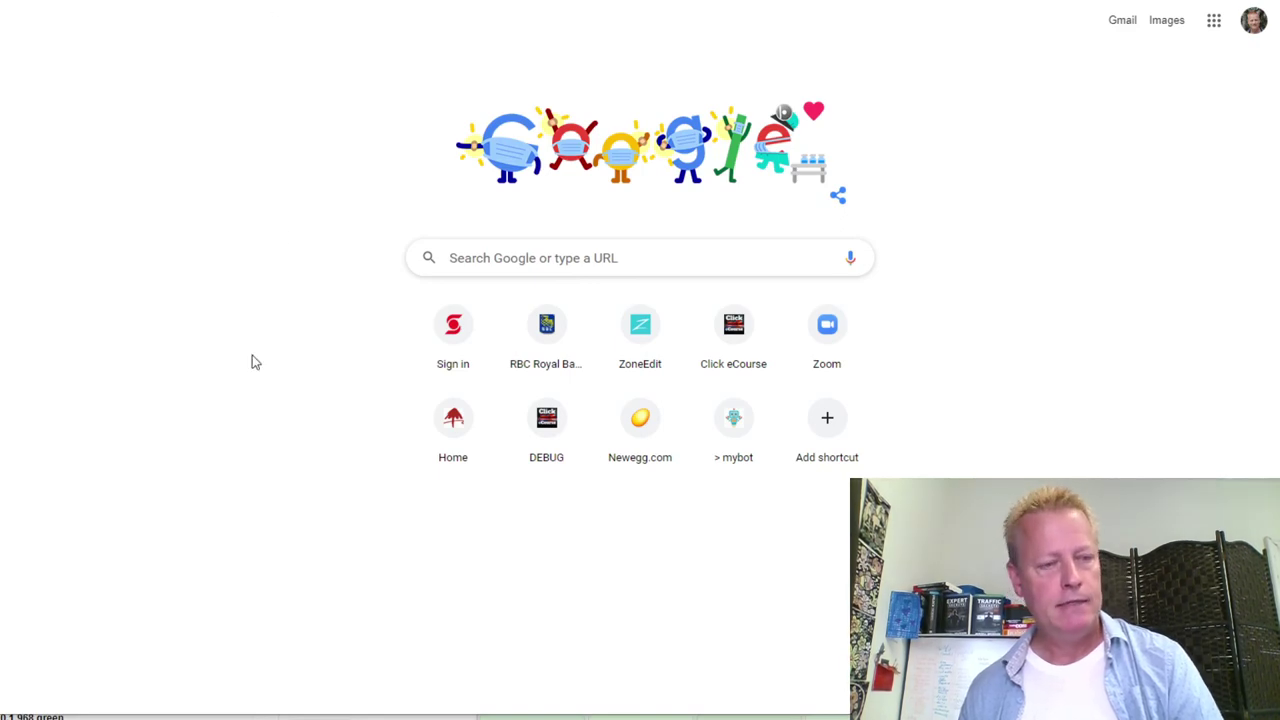
{"action": "key", "text": "Return"}
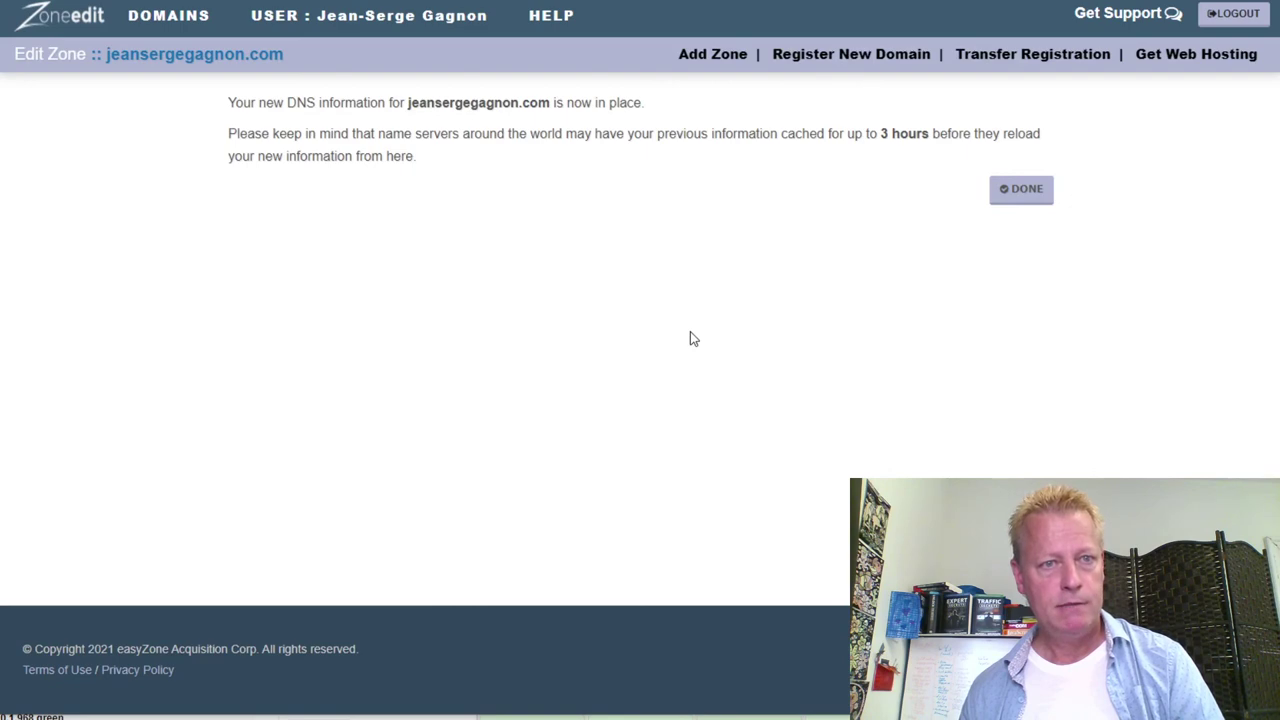
Confirm ZoneEdit's 'DNS information is now in place' notice to return to Domain Administration
{"action": "key", "text": "Return"}
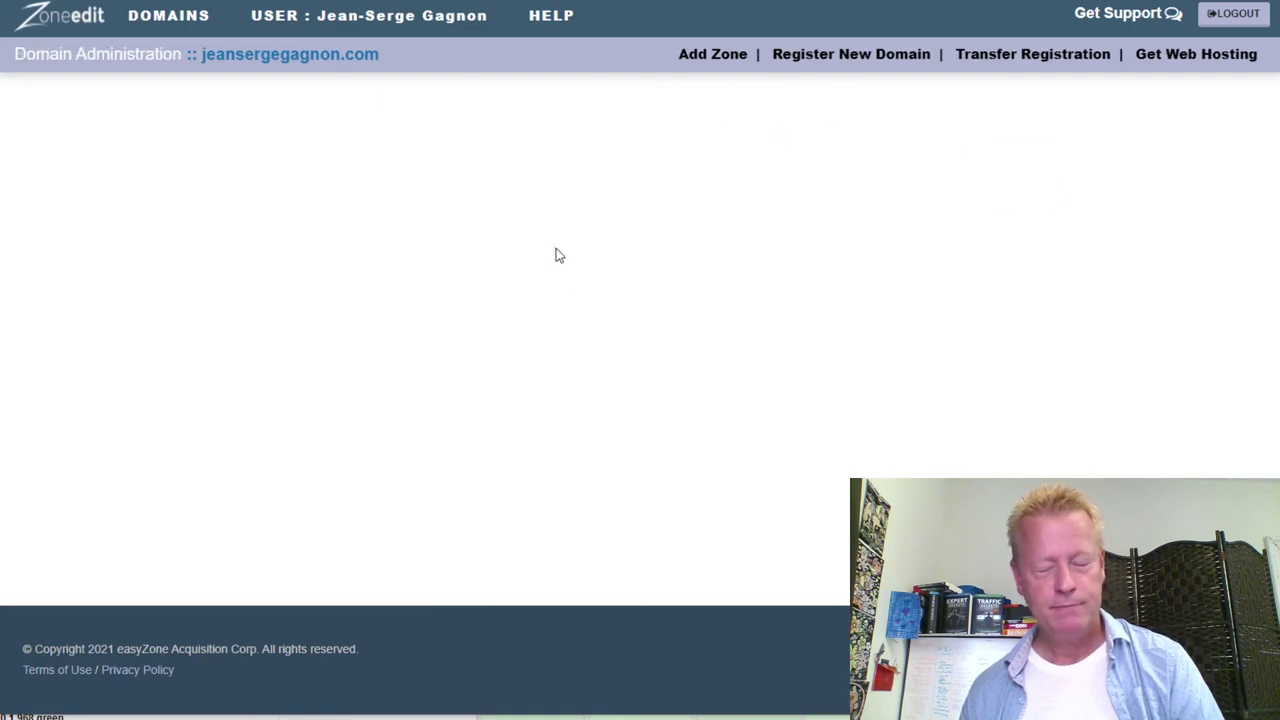